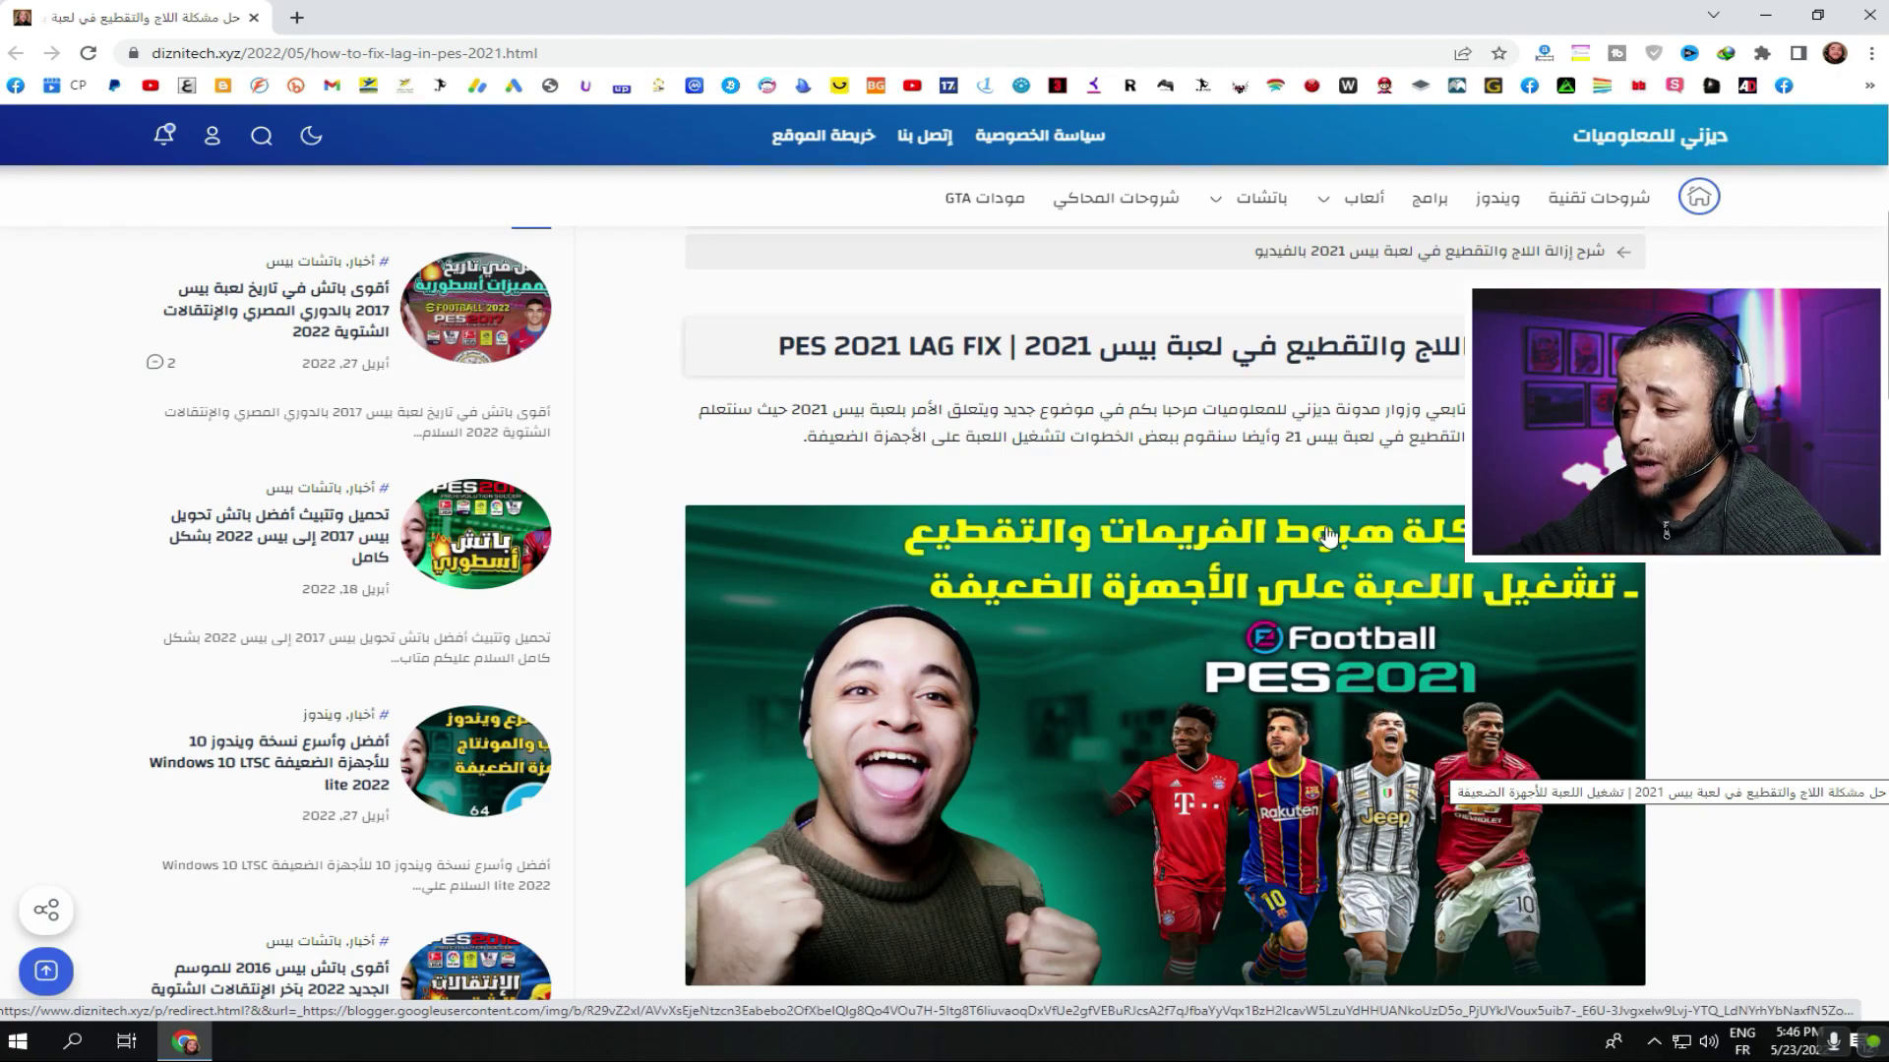
Step: Follow the article's download link for the PES 2021 lag-fix files and start the free download of the RAR archive
{"action": "scroll", "coordinate": [1546, 681], "scroll_direction": "down", "scroll_amount": 6}
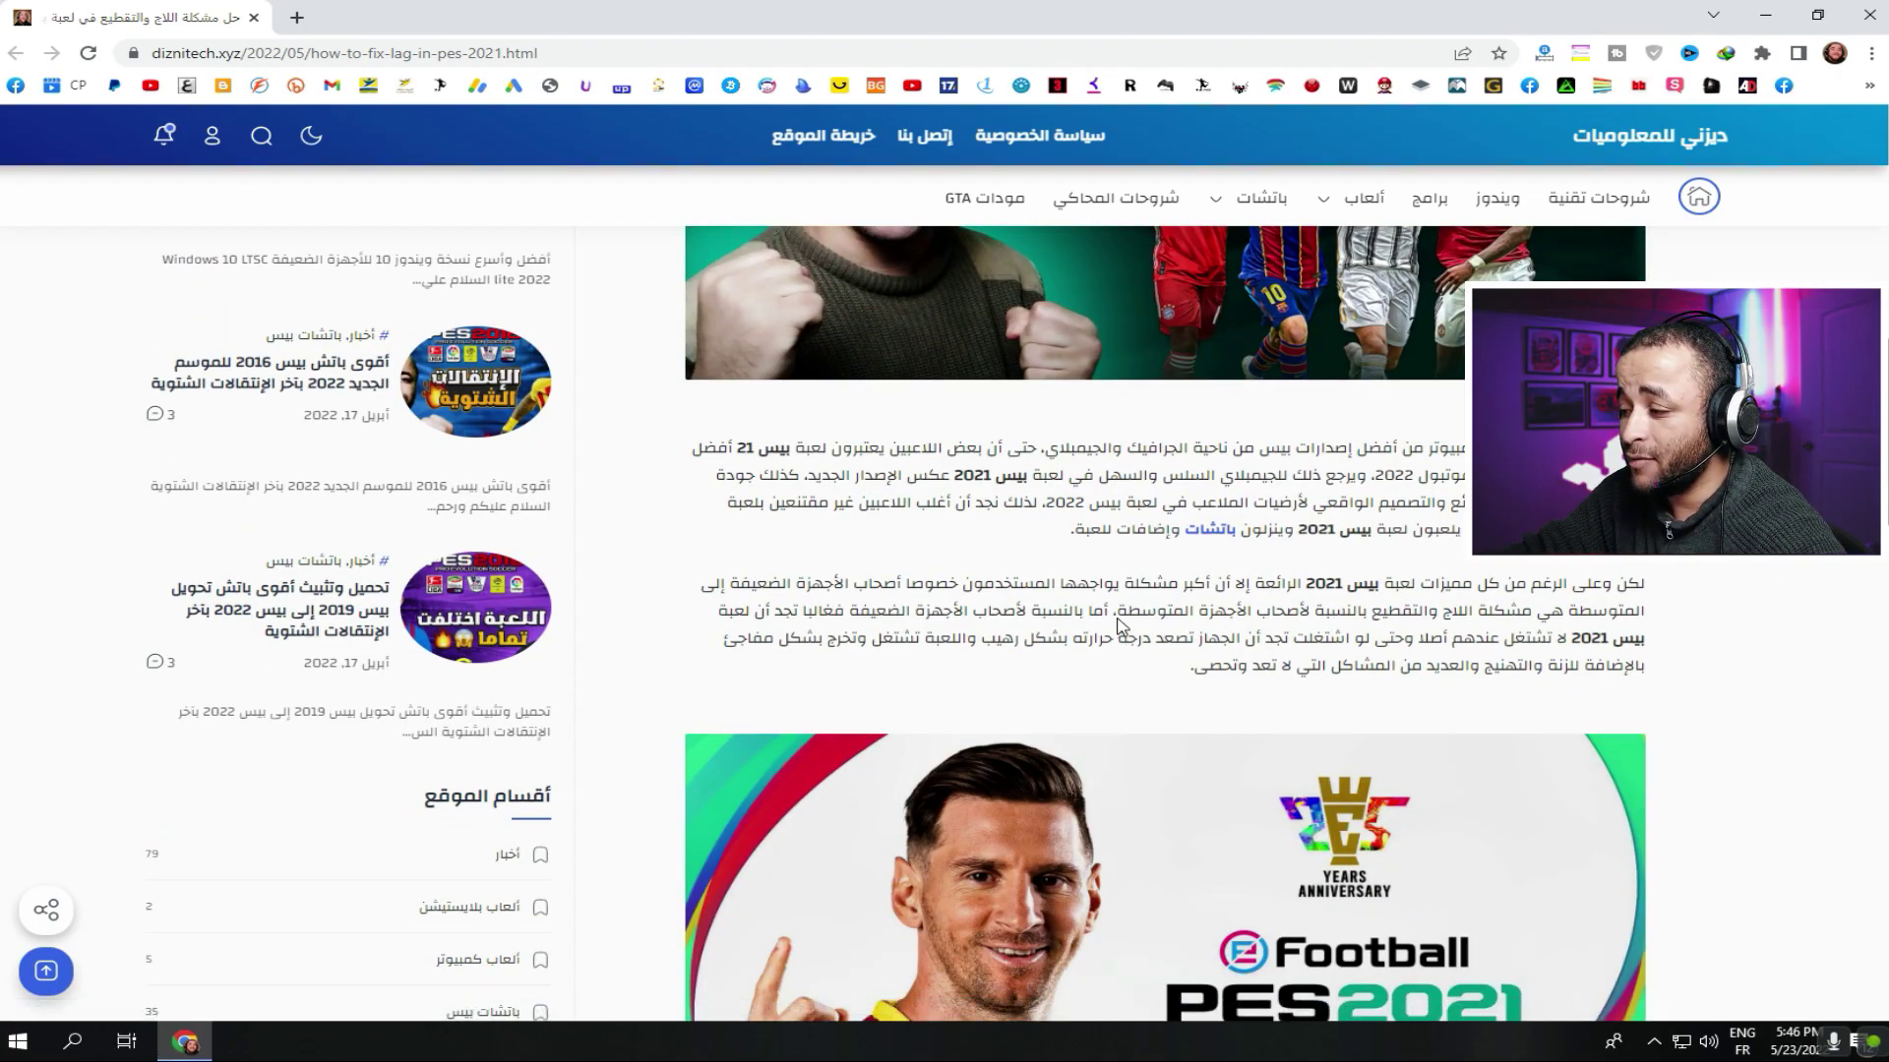
{"action": "scroll", "coordinate": [1546, 681], "scroll_direction": "down", "scroll_amount": 7}
{"action": "scroll", "coordinate": [1185, 460], "scroll_direction": "down", "scroll_amount": 1}
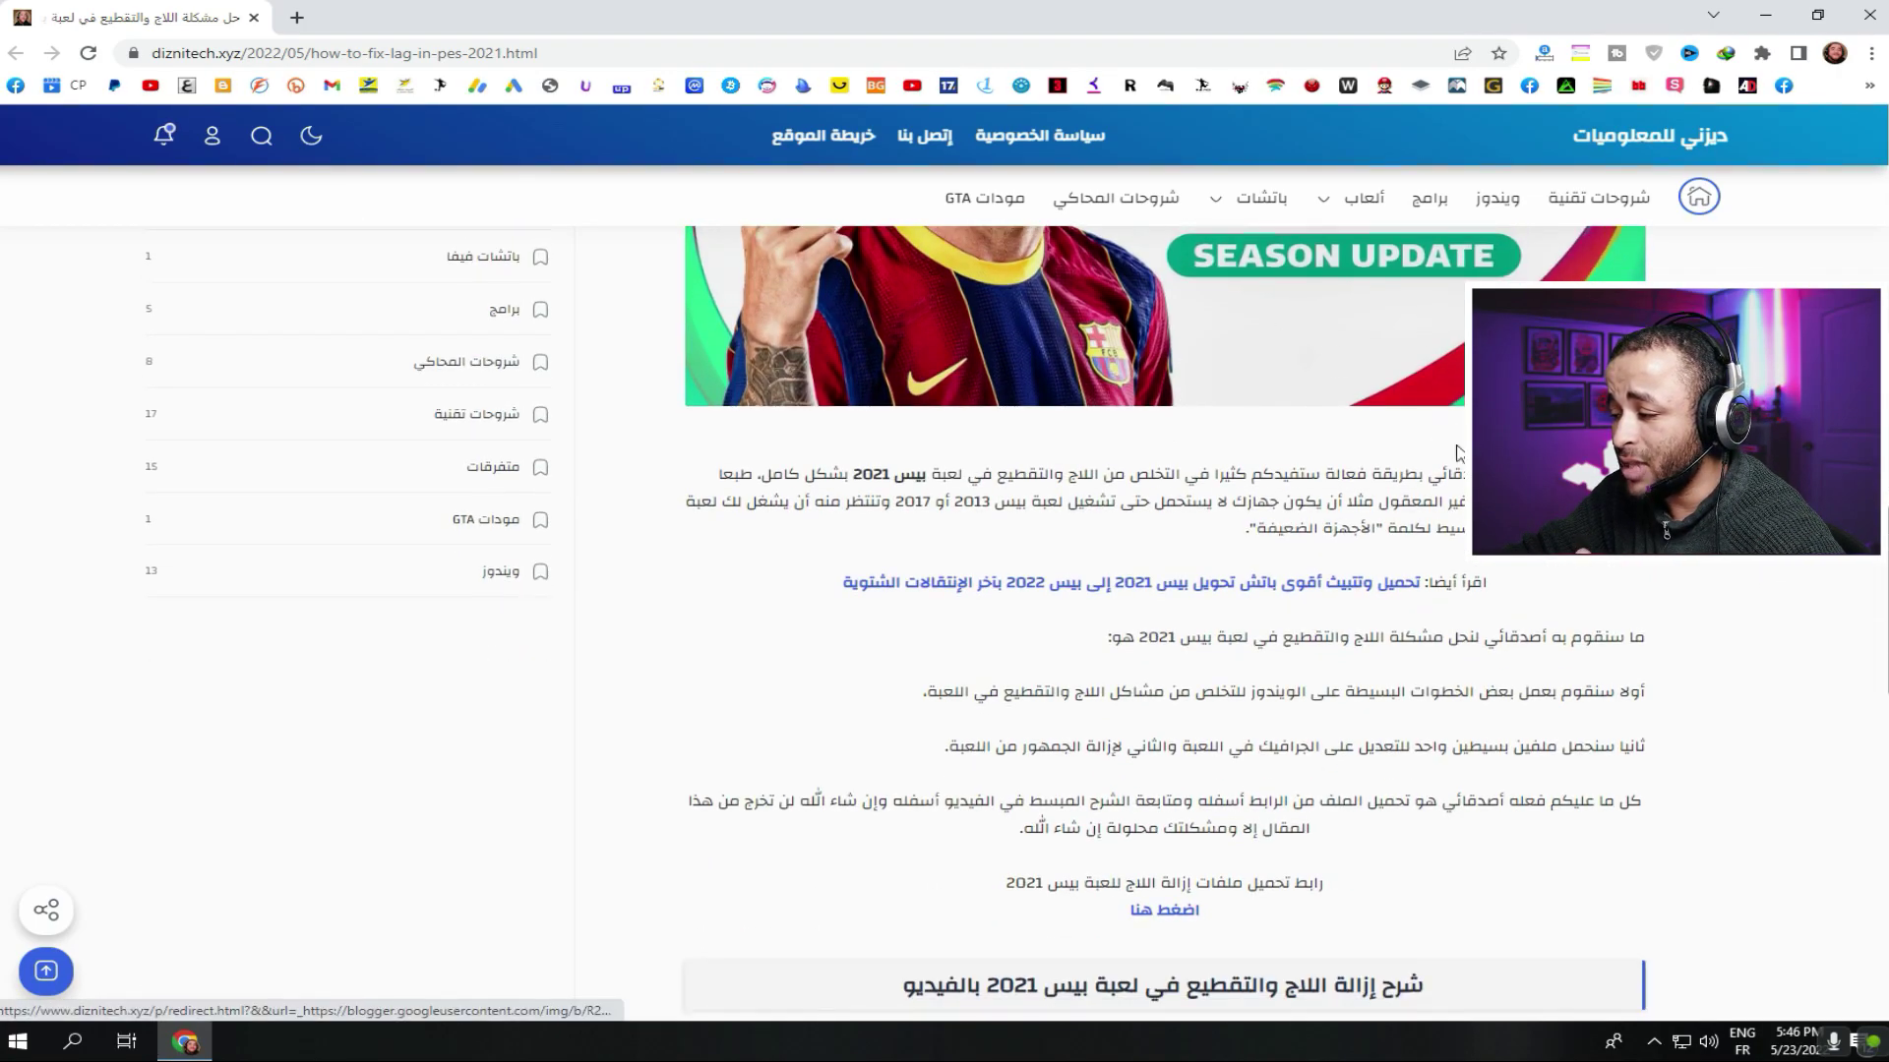
{"action": "scroll", "coordinate": [1437, 539], "scroll_direction": "down", "scroll_amount": 2}
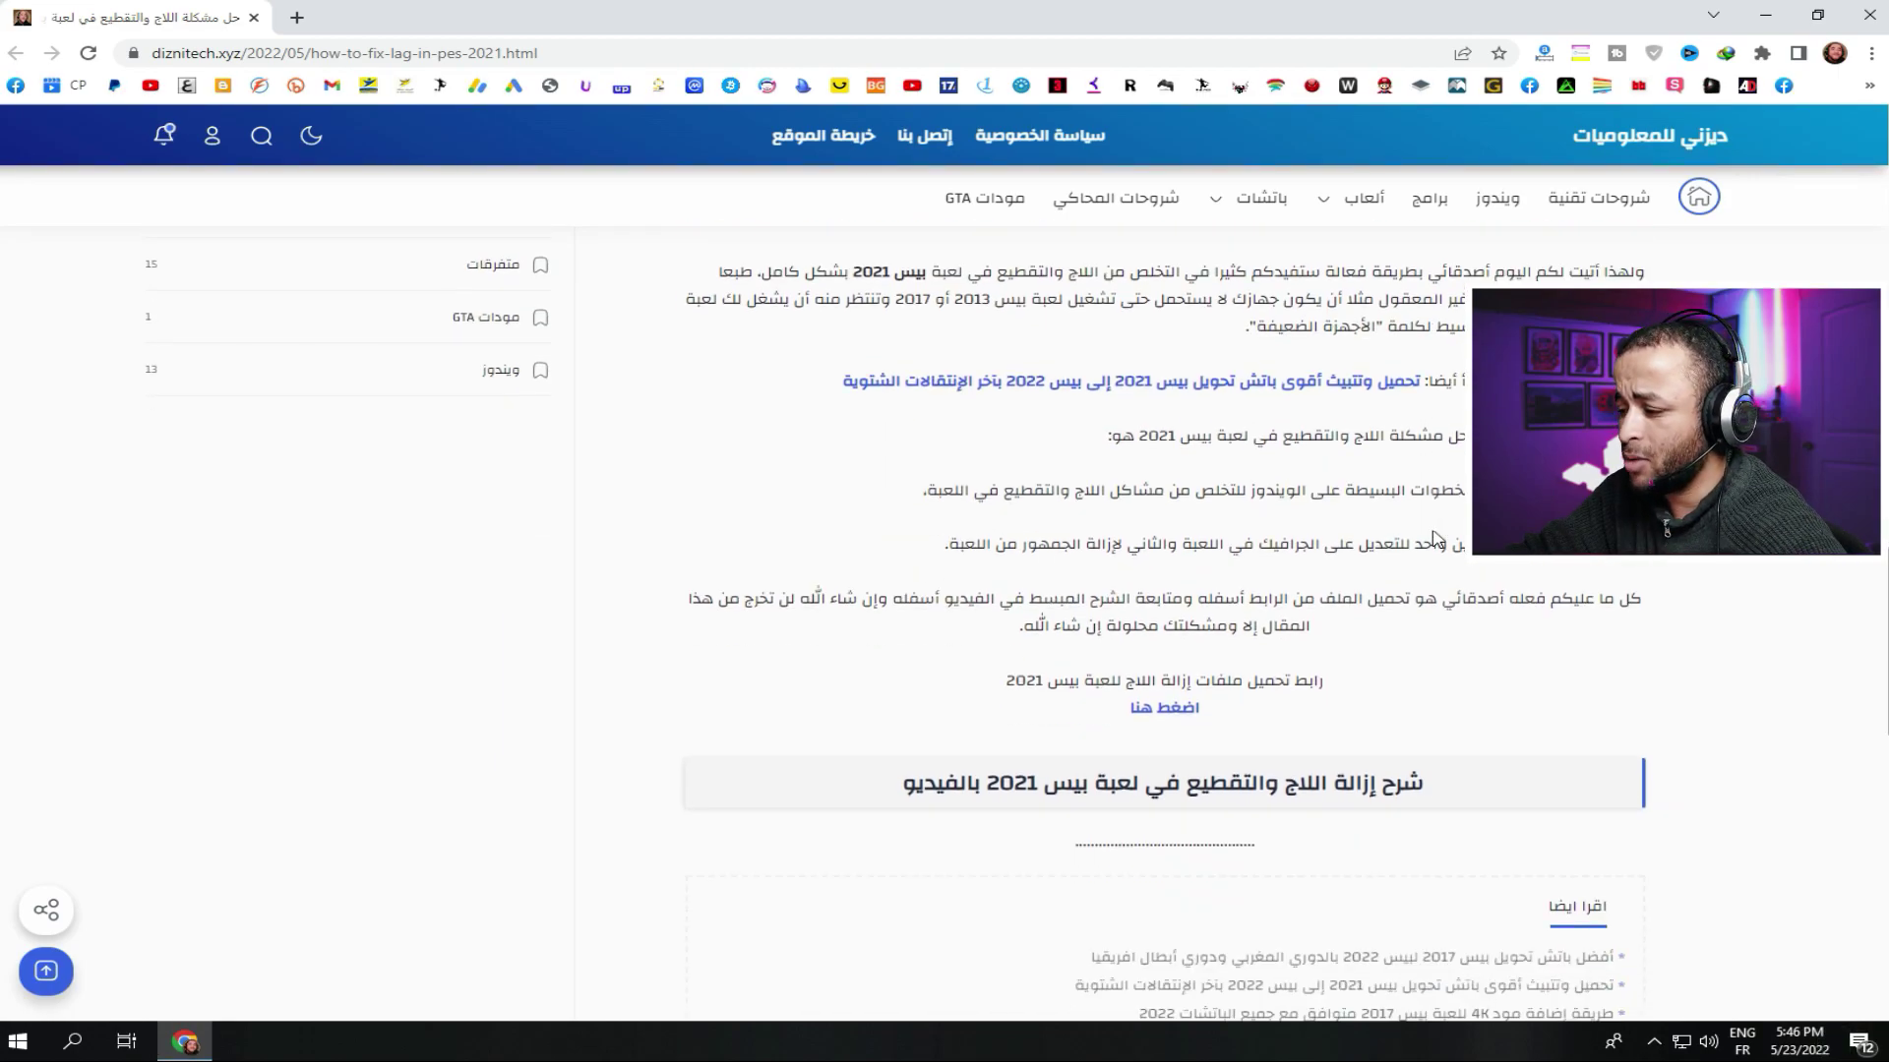
{"action": "scroll", "coordinate": [1434, 538], "scroll_direction": "down", "scroll_amount": 2}
{"action": "left_click", "coordinate": [1153, 509]}
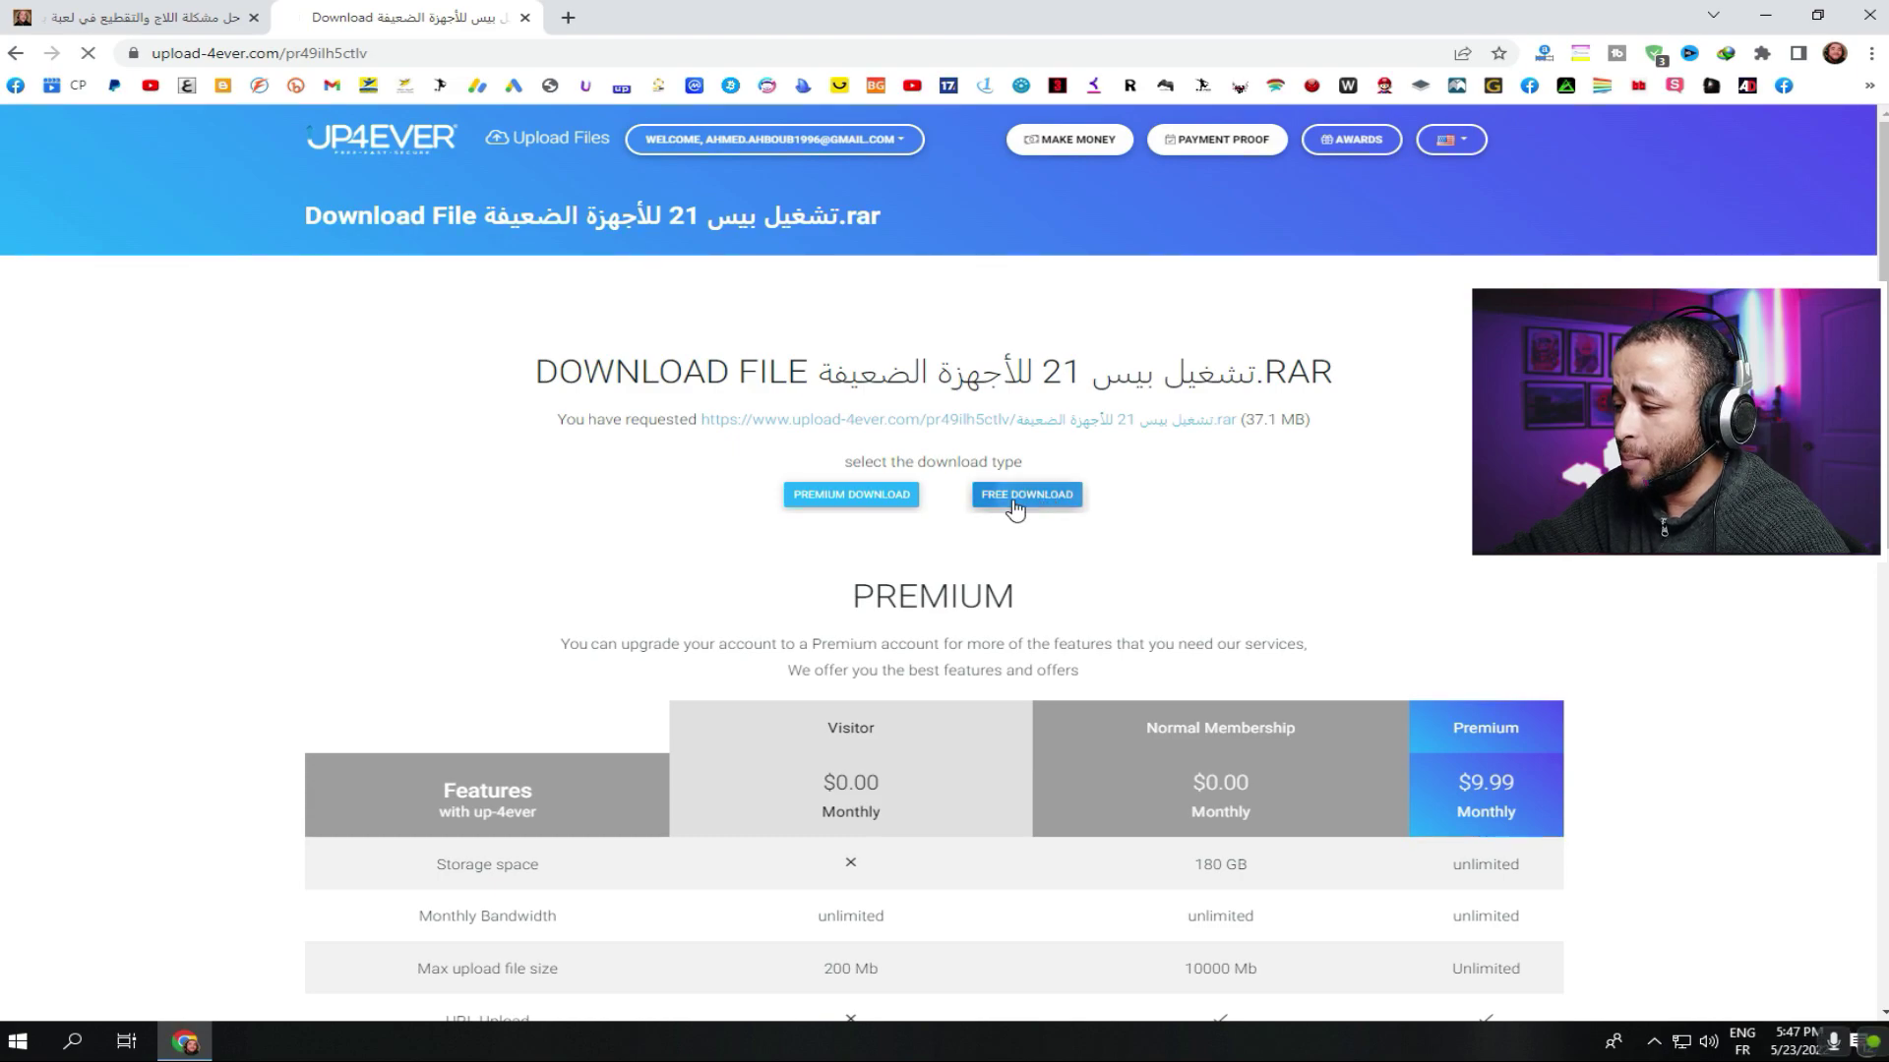
{"action": "left_click", "coordinate": [1033, 498]}
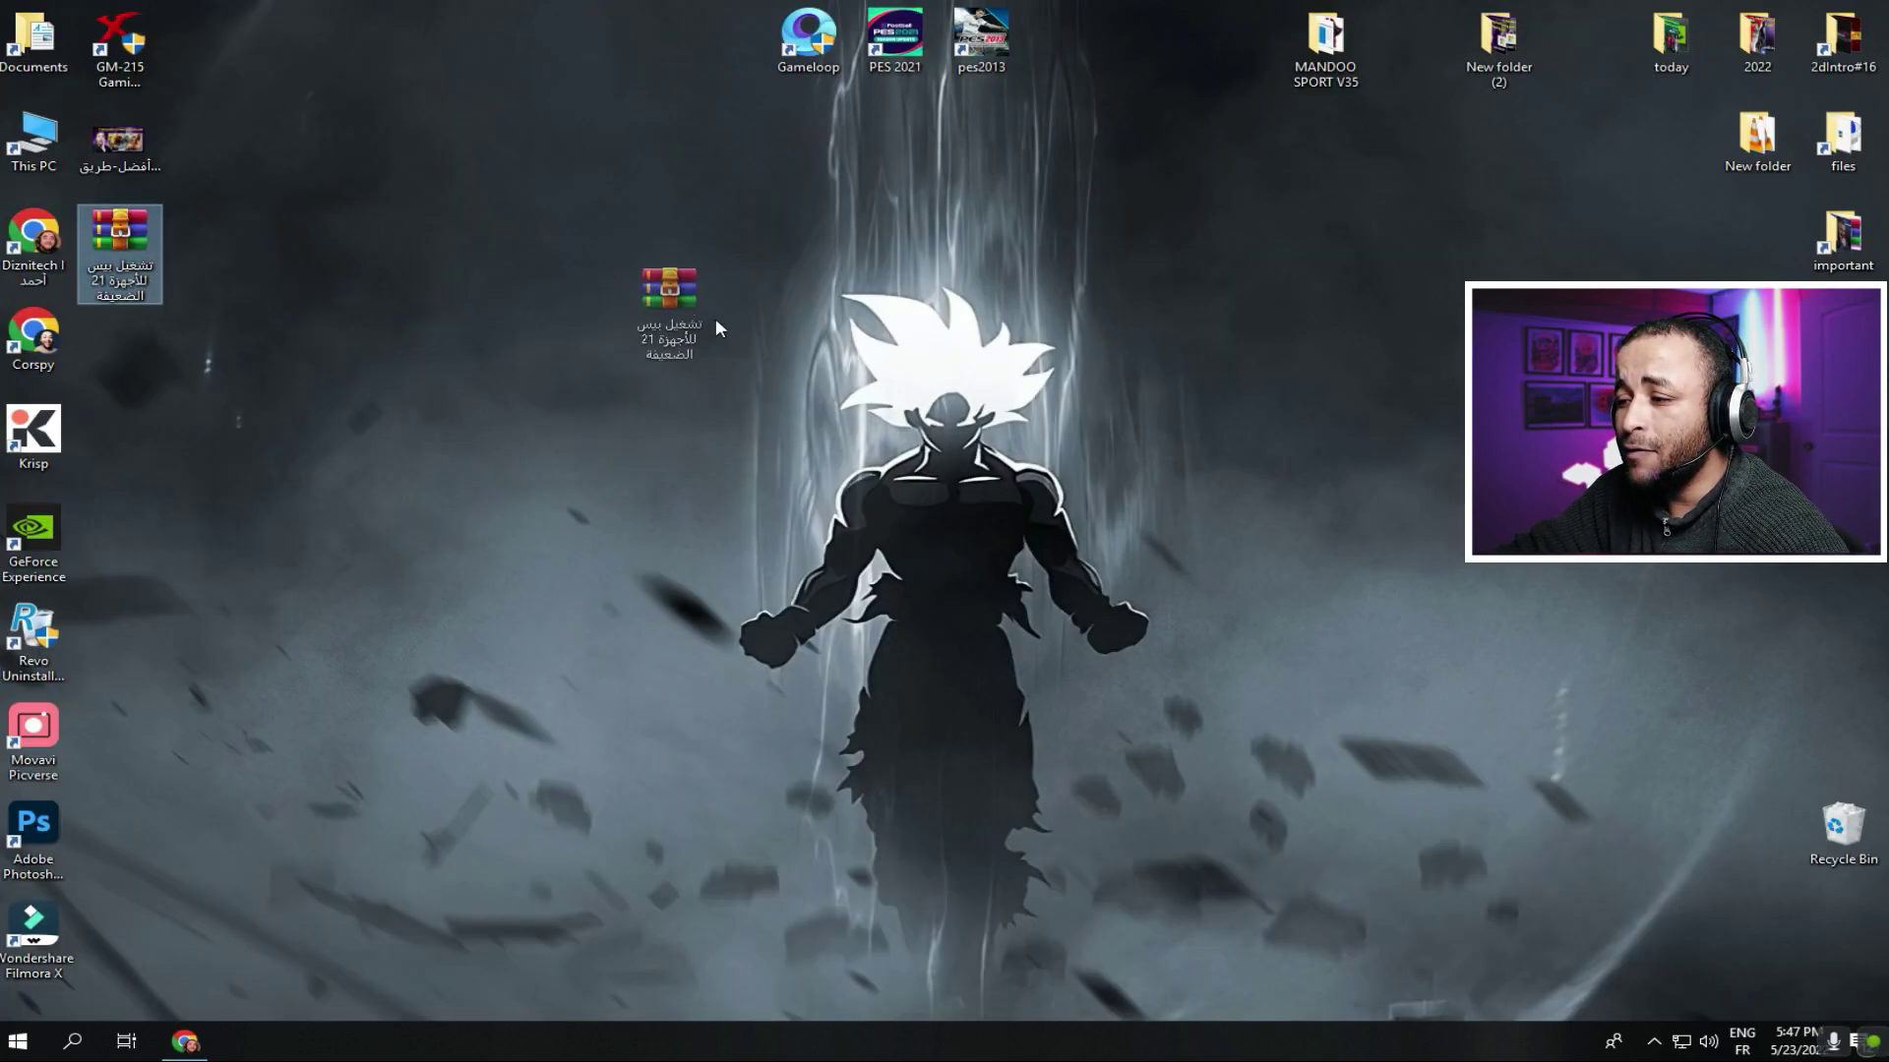
Step: Move the downloaded archive to an open area of the desktop, extract it to its own named folder, and place that folder beside it
{"action": "left_click_drag", "start_coordinate": [716, 327], "coordinate": [751, 392]}
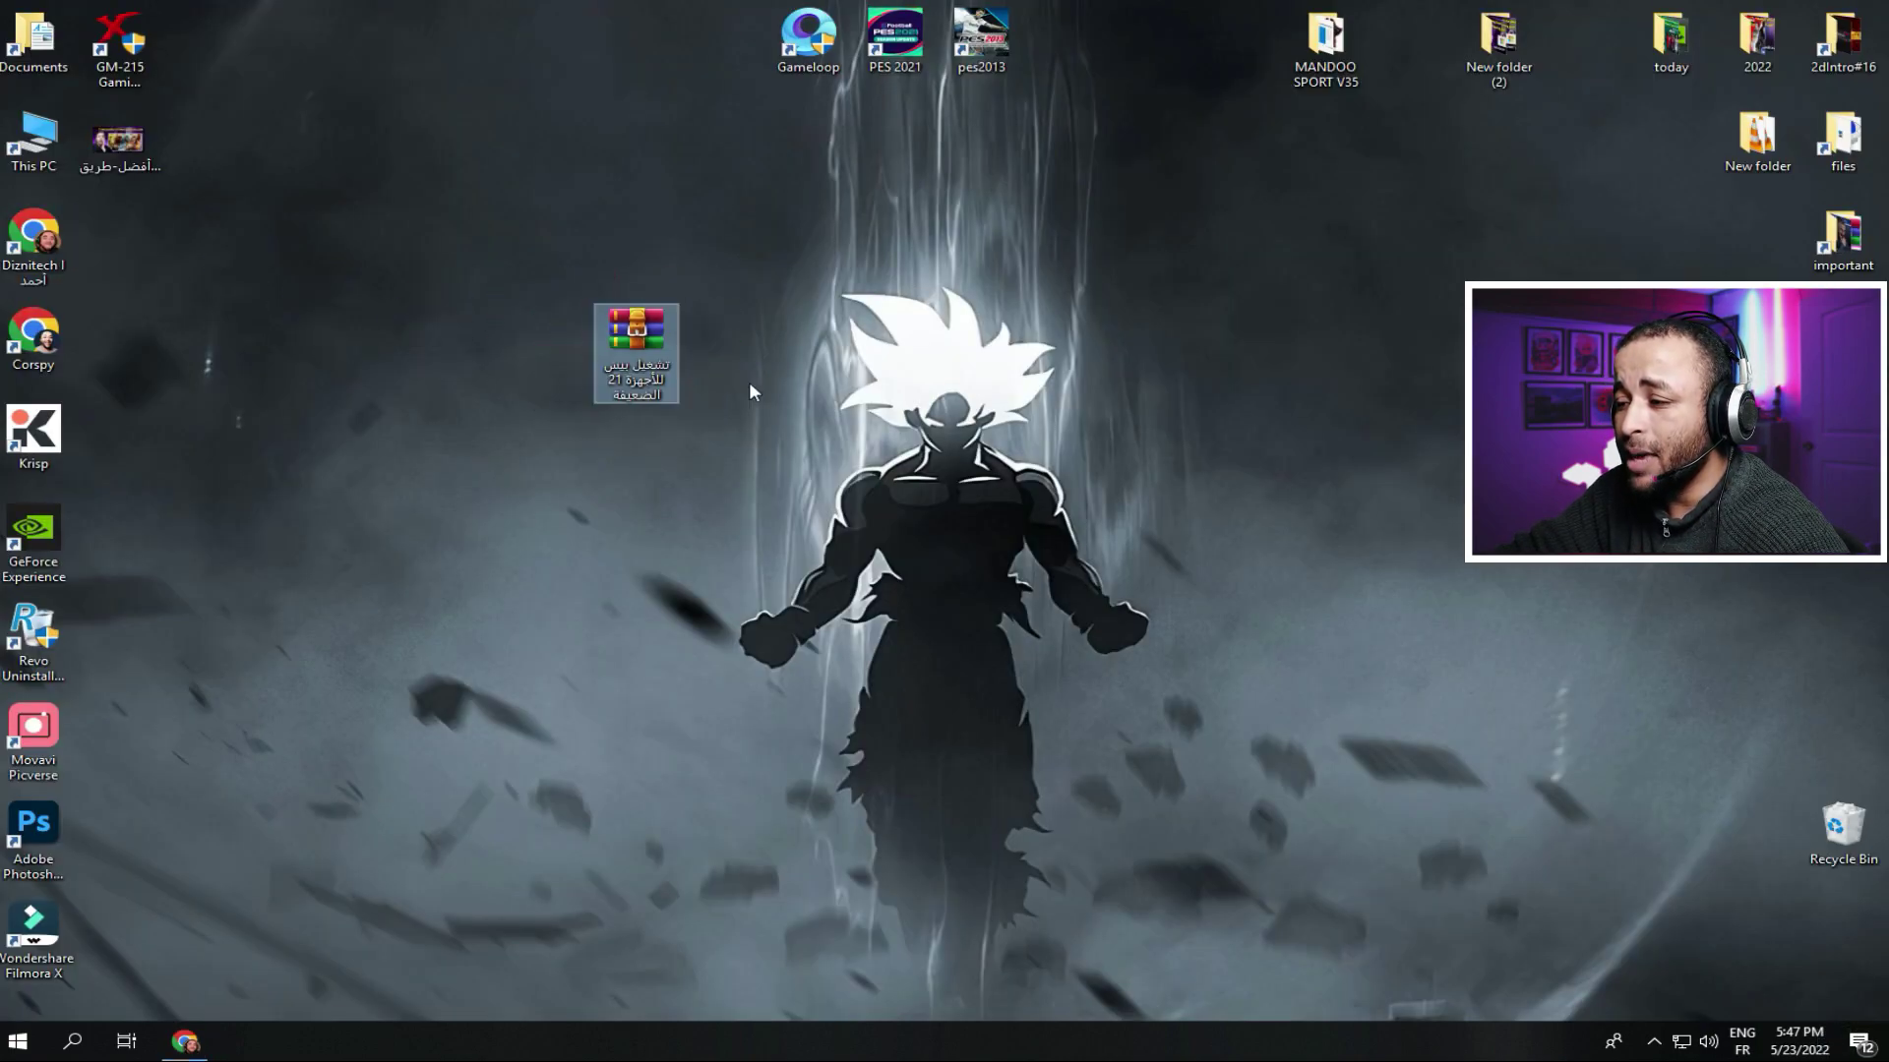
{"action": "right_click", "coordinate": [643, 333]}
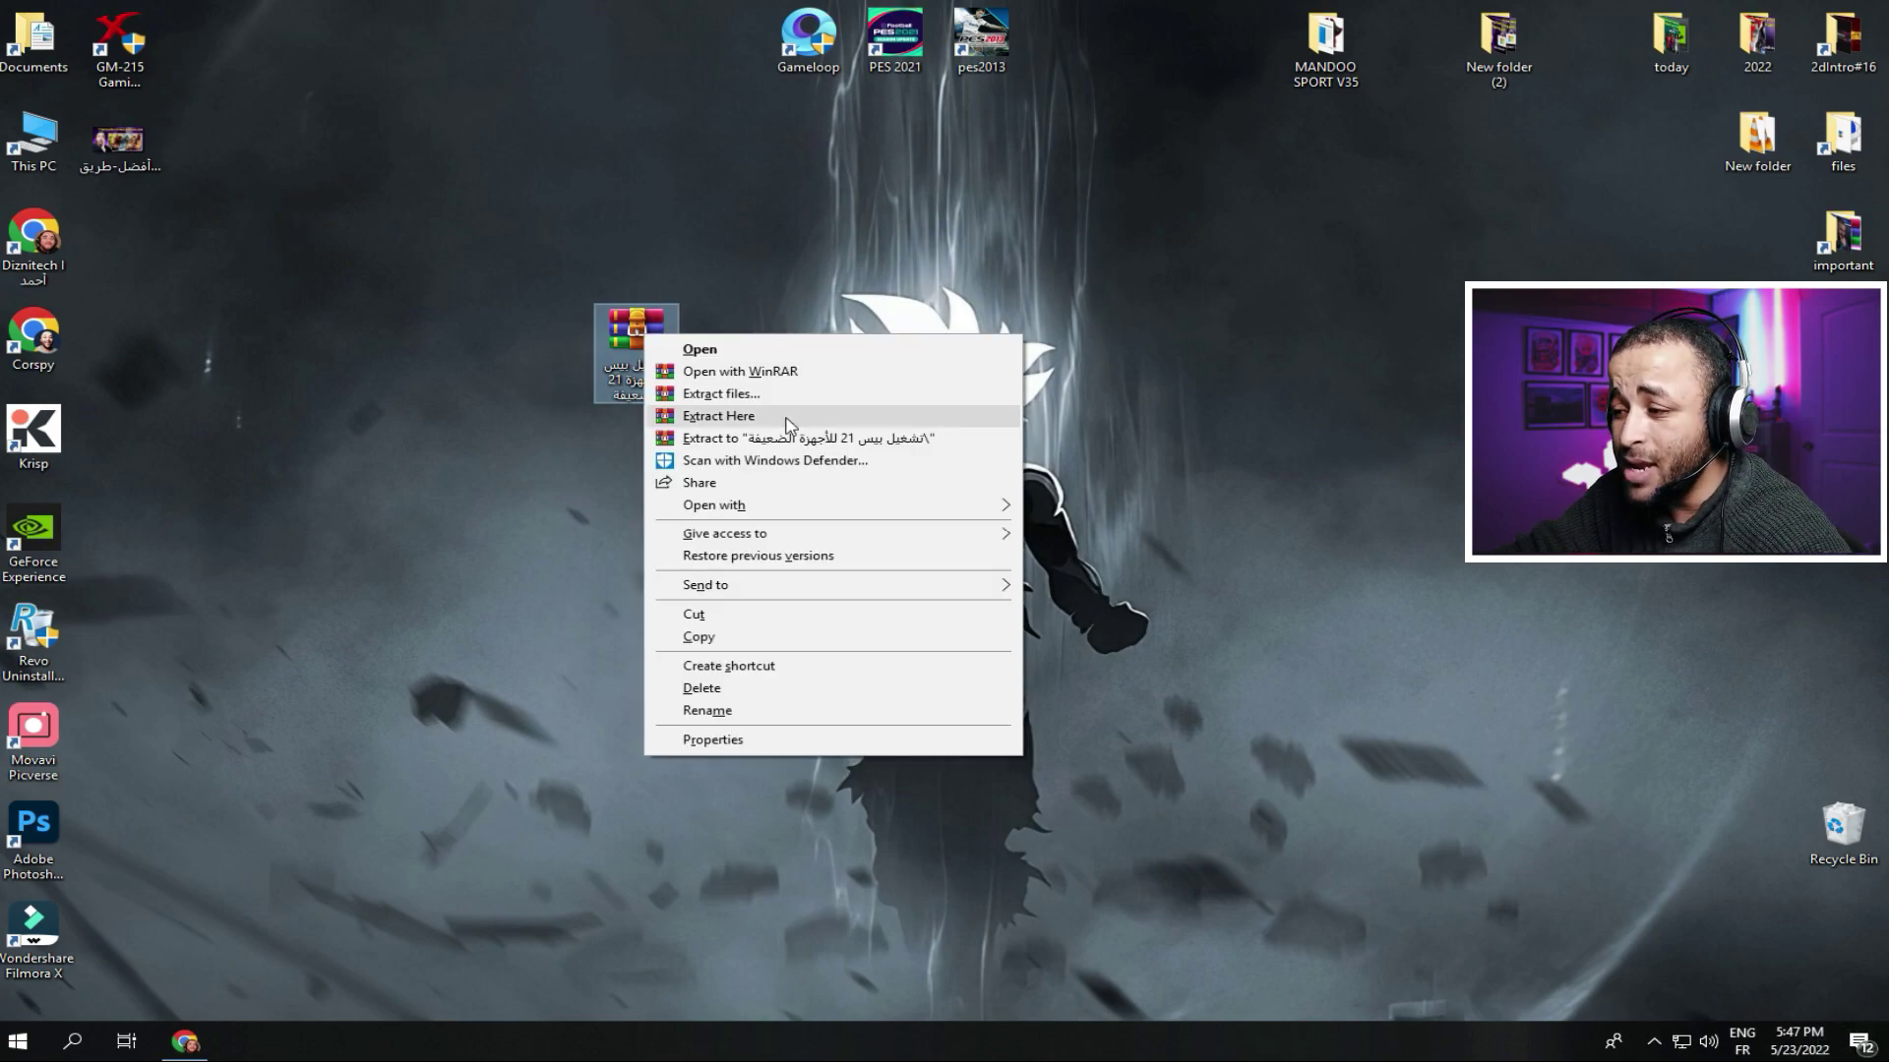
{"action": "left_click", "coordinate": [877, 445]}
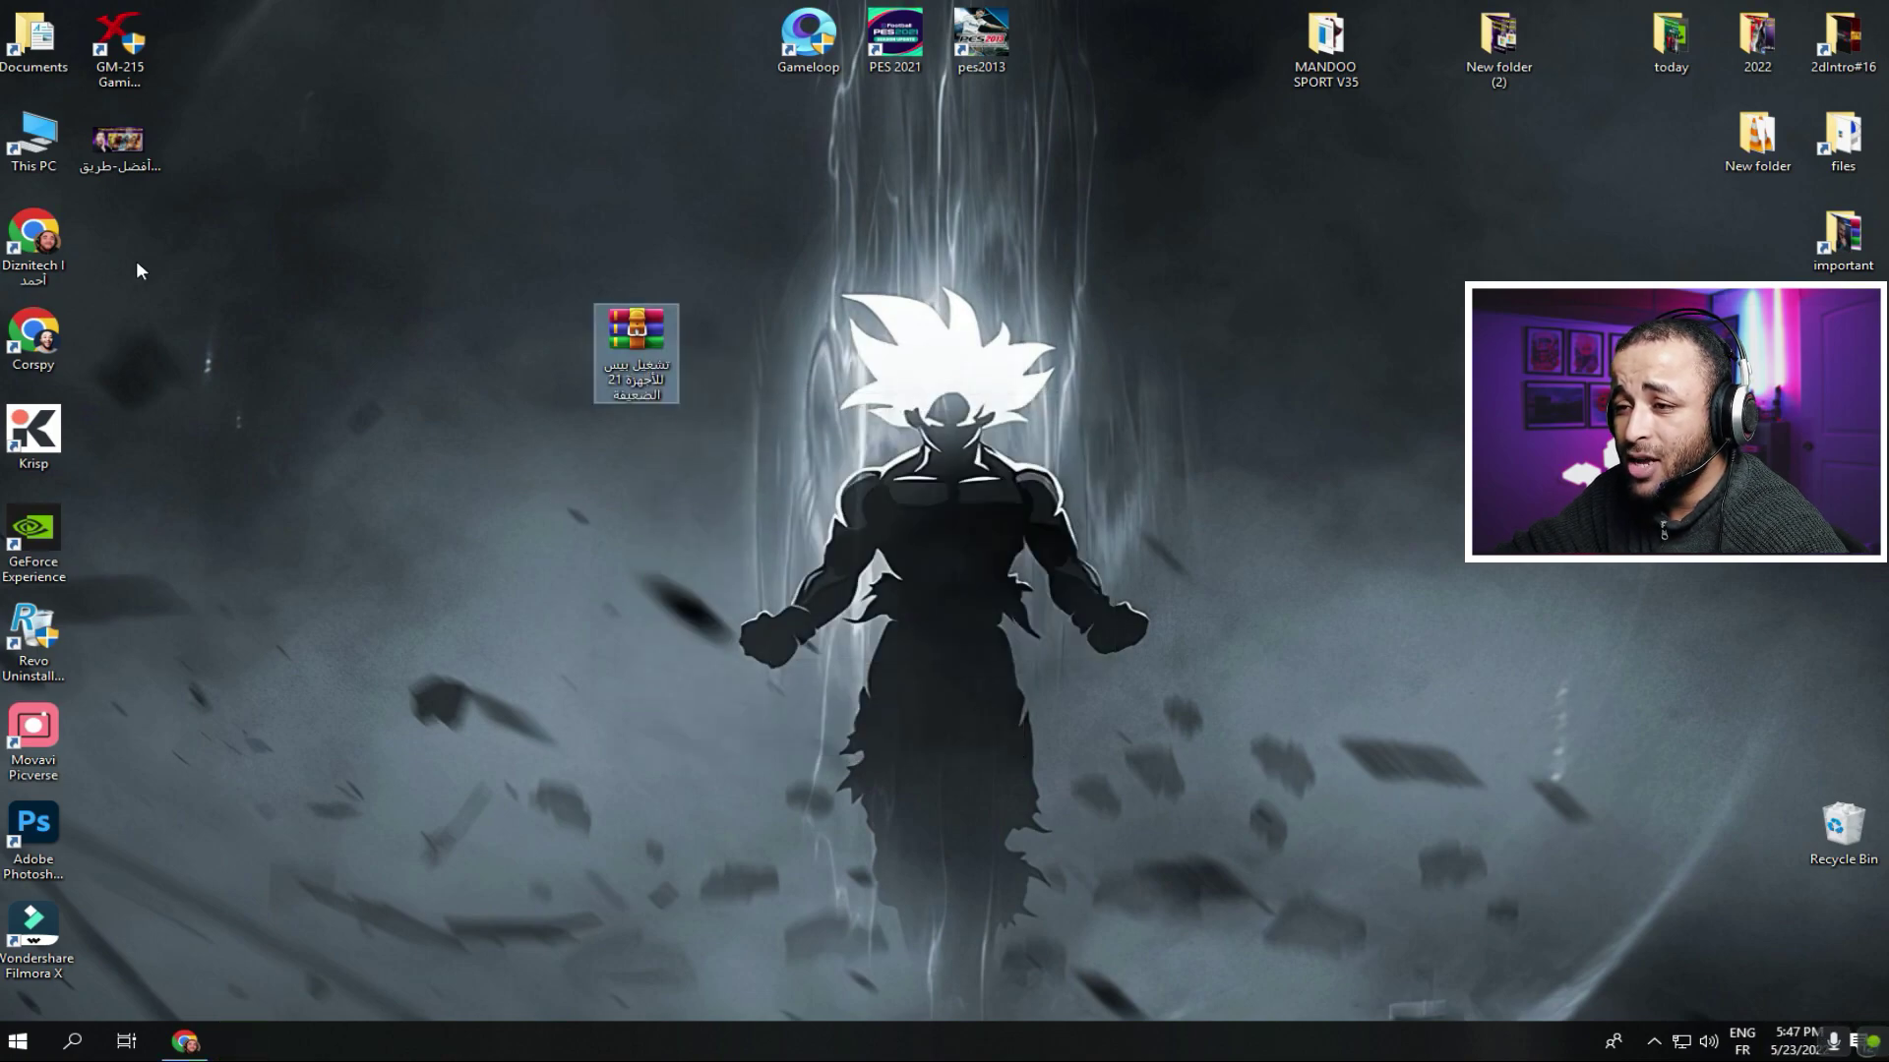
{"action": "left_click_drag", "start_coordinate": [138, 271], "coordinate": [560, 355]}
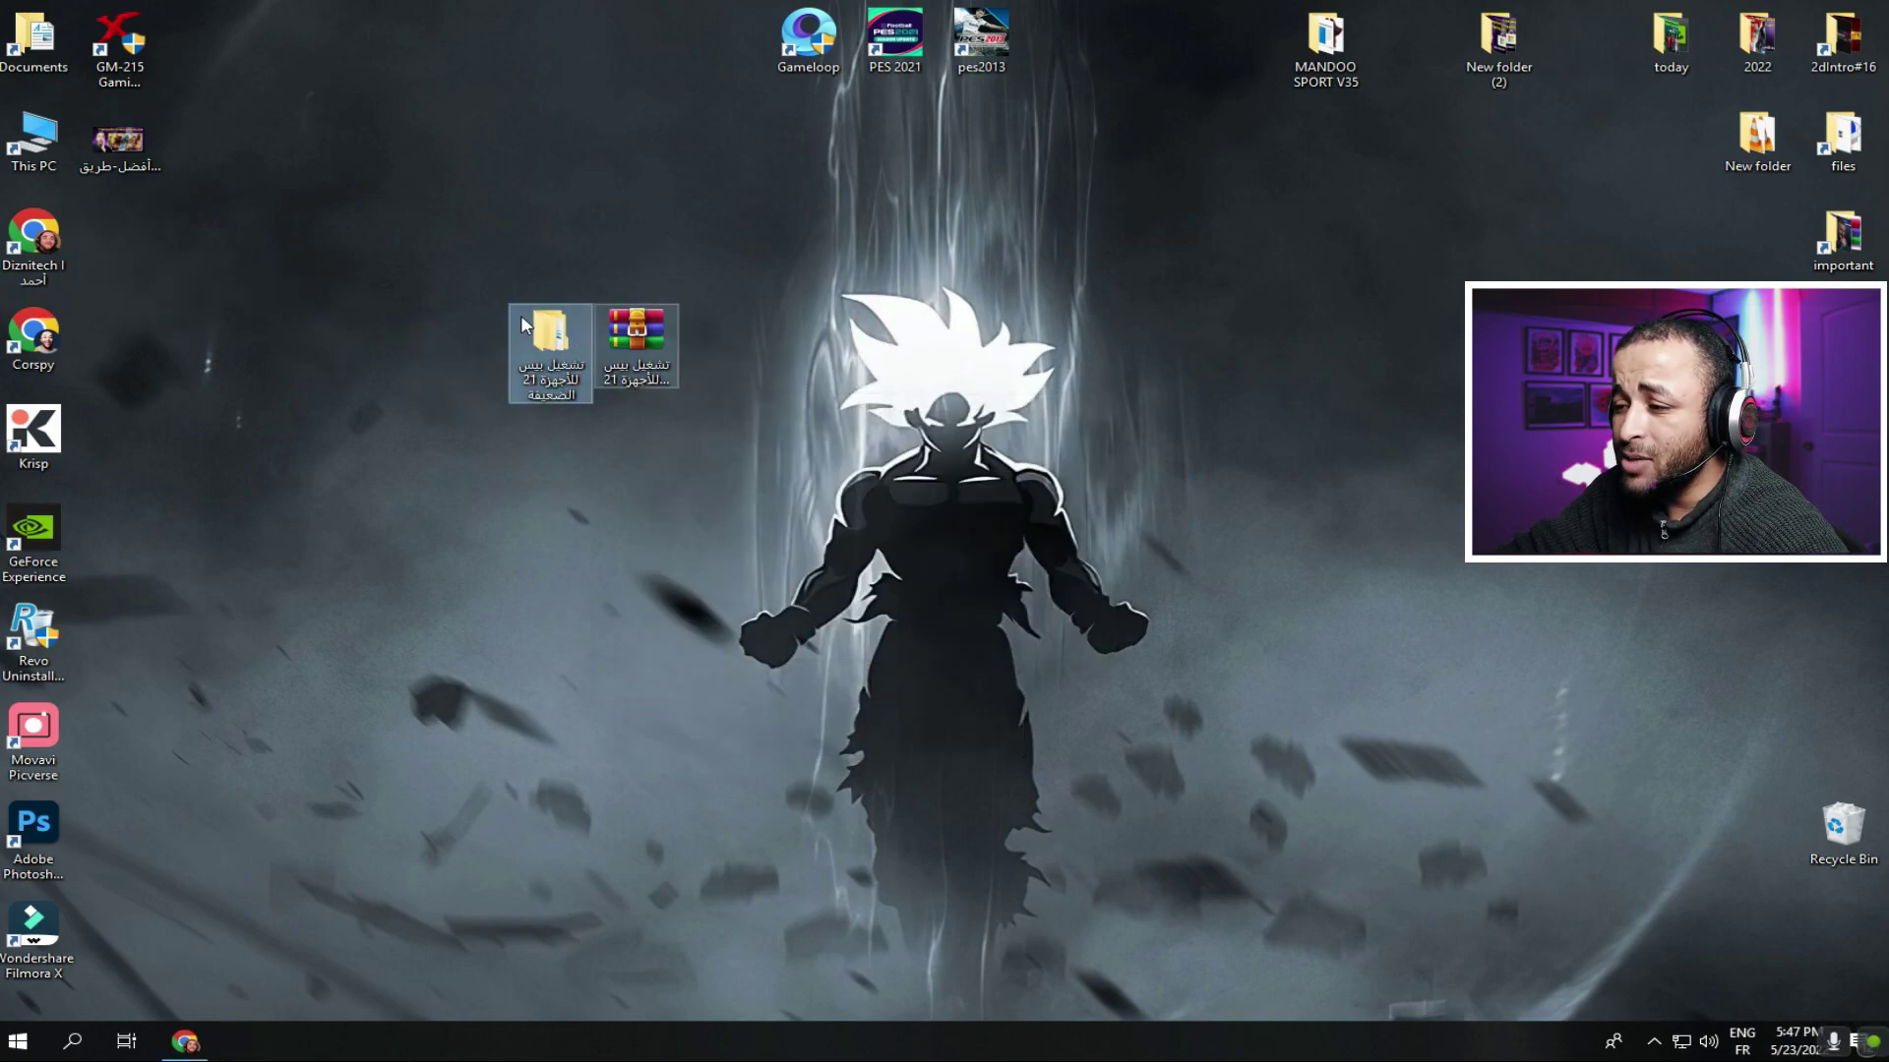
Step: Examine the extracted folder's Crowd Disabler, lag files fix and DpFileList Generator subfolders, and return to the desktop
{"action": "double_click", "coordinate": [556, 340]}
{"action": "left_click_drag", "start_coordinate": [409, 301], "coordinate": [282, 415]}
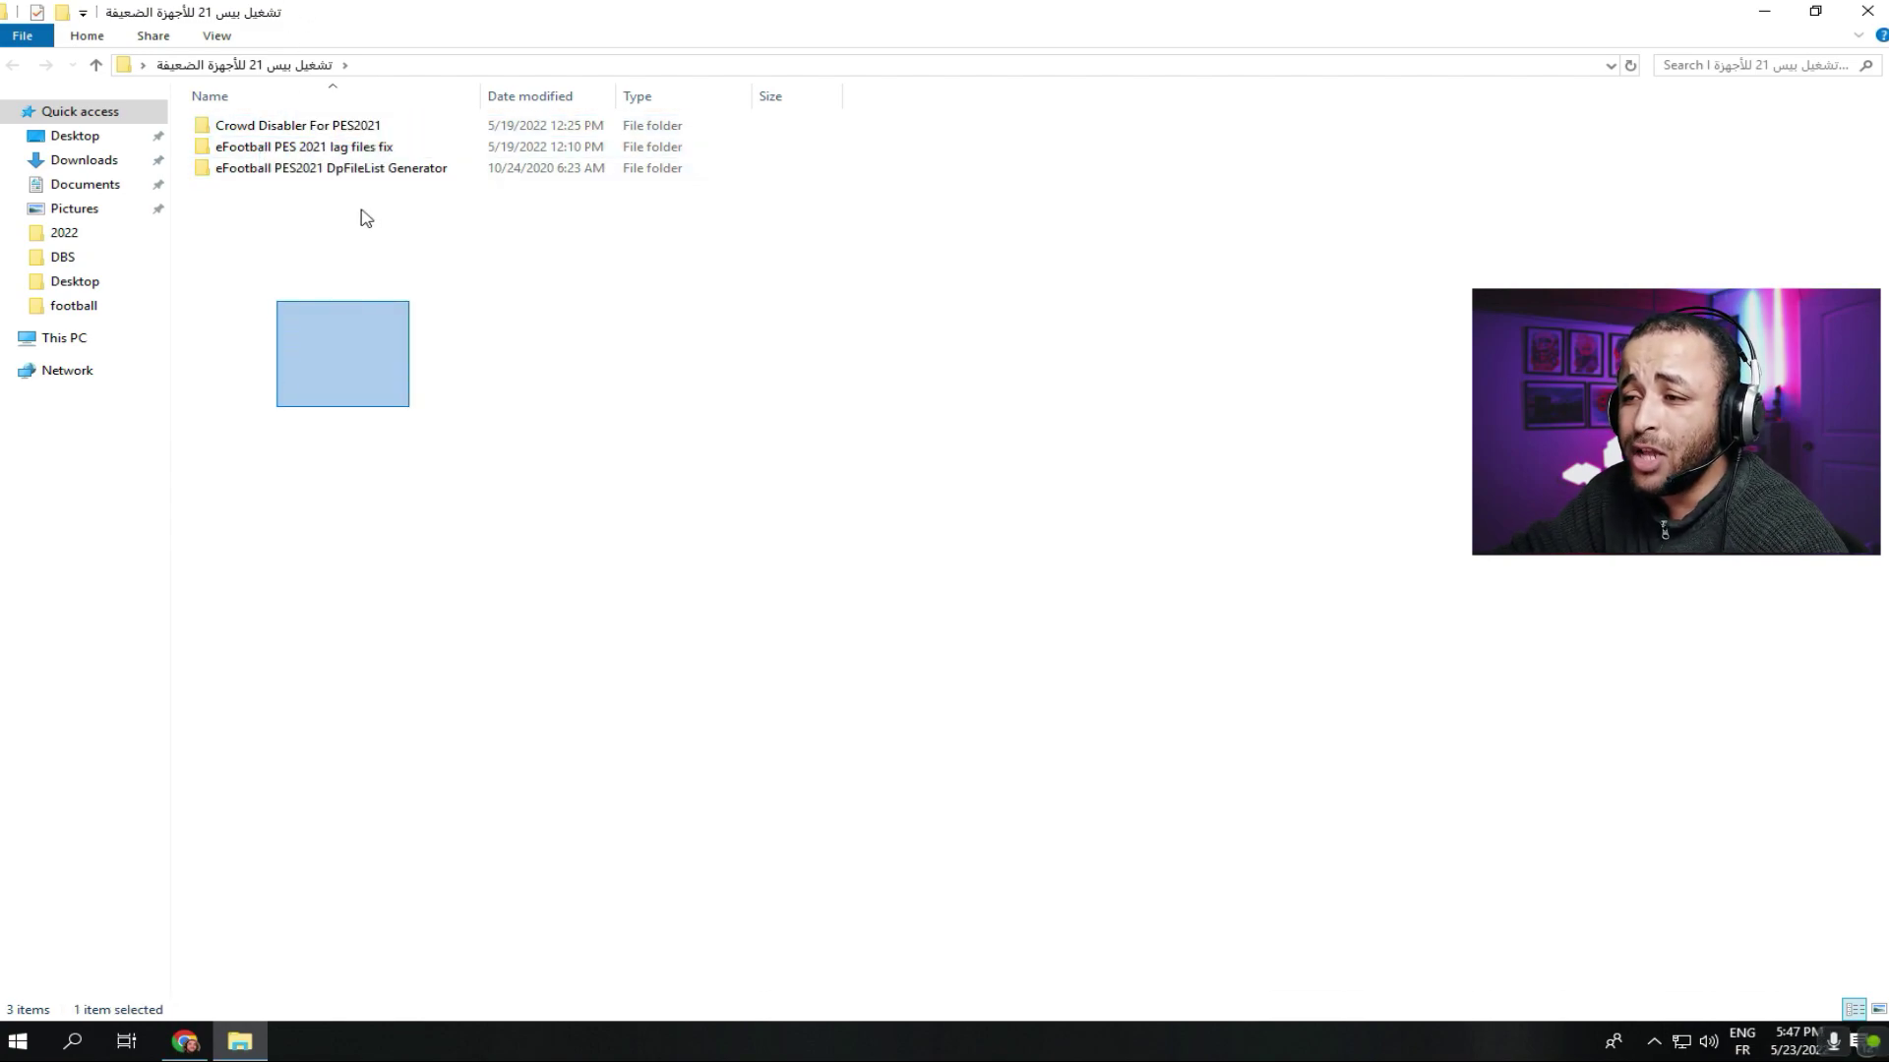
{"action": "left_click", "coordinate": [273, 147]}
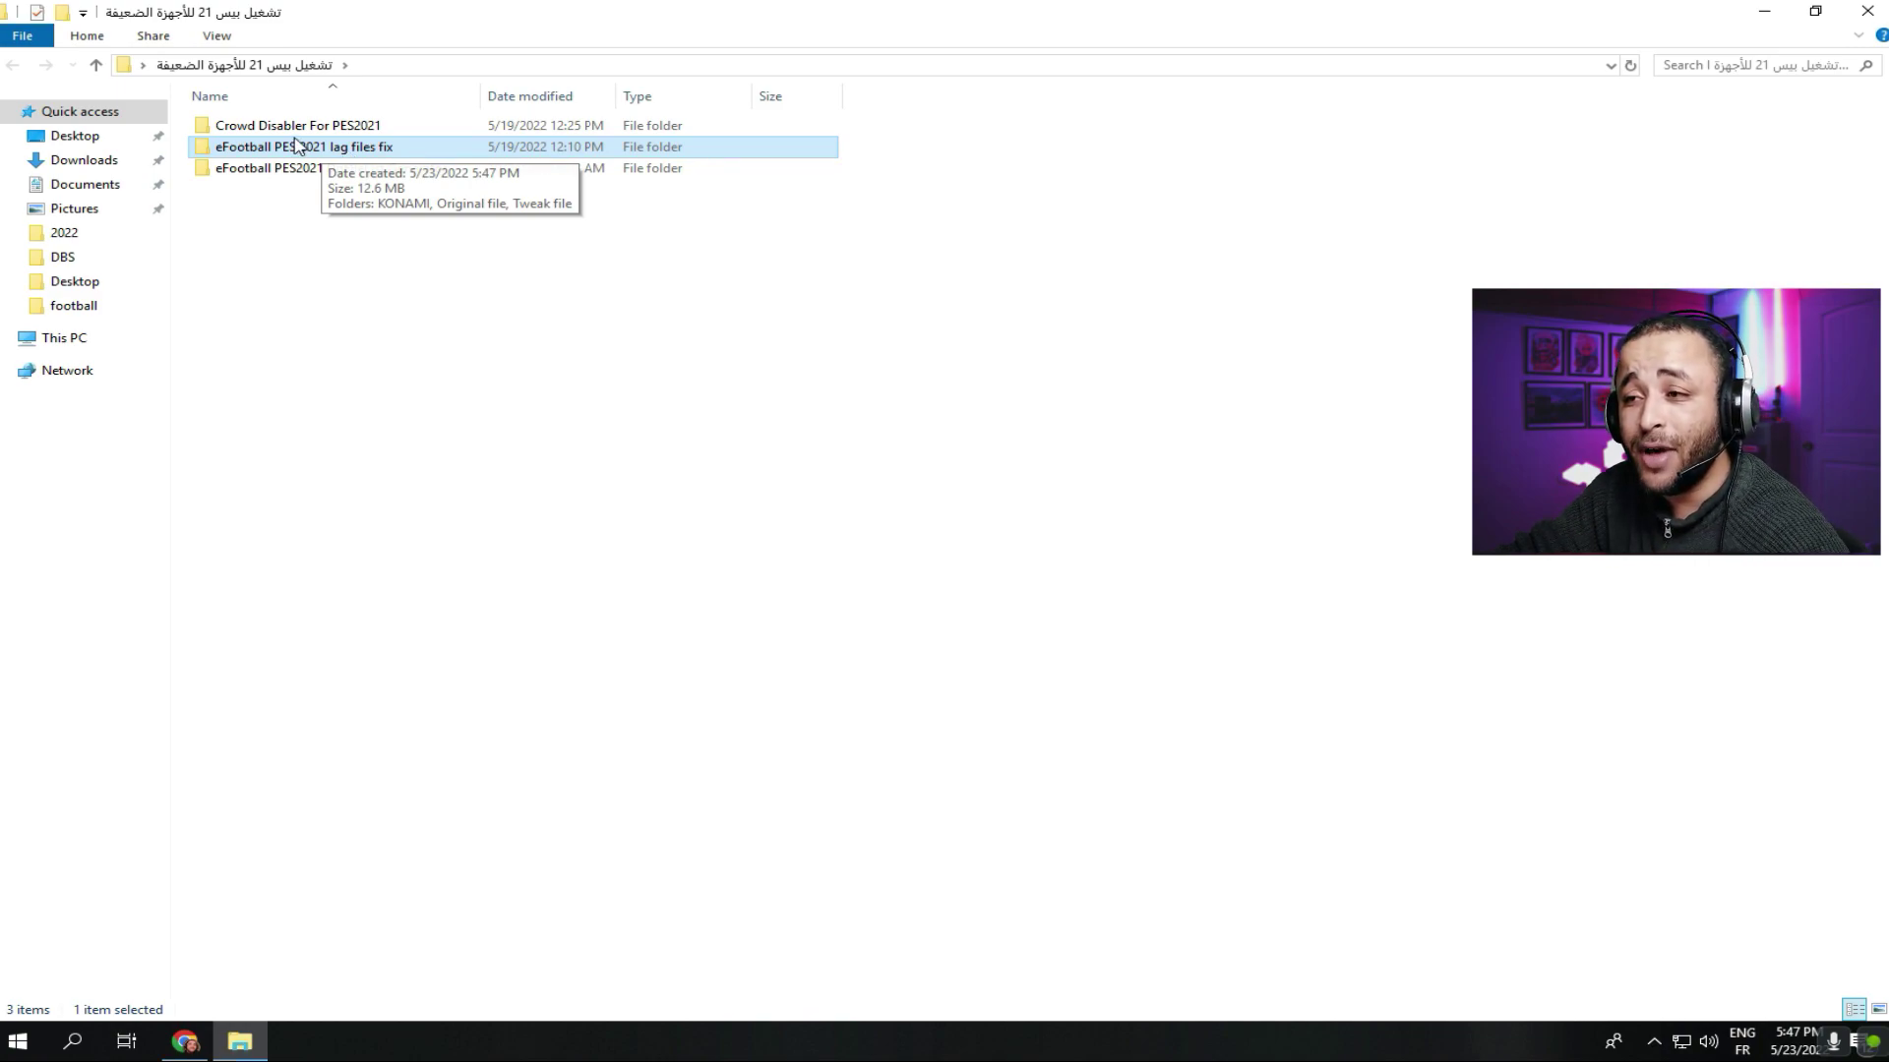
{"action": "left_click", "coordinate": [252, 128]}
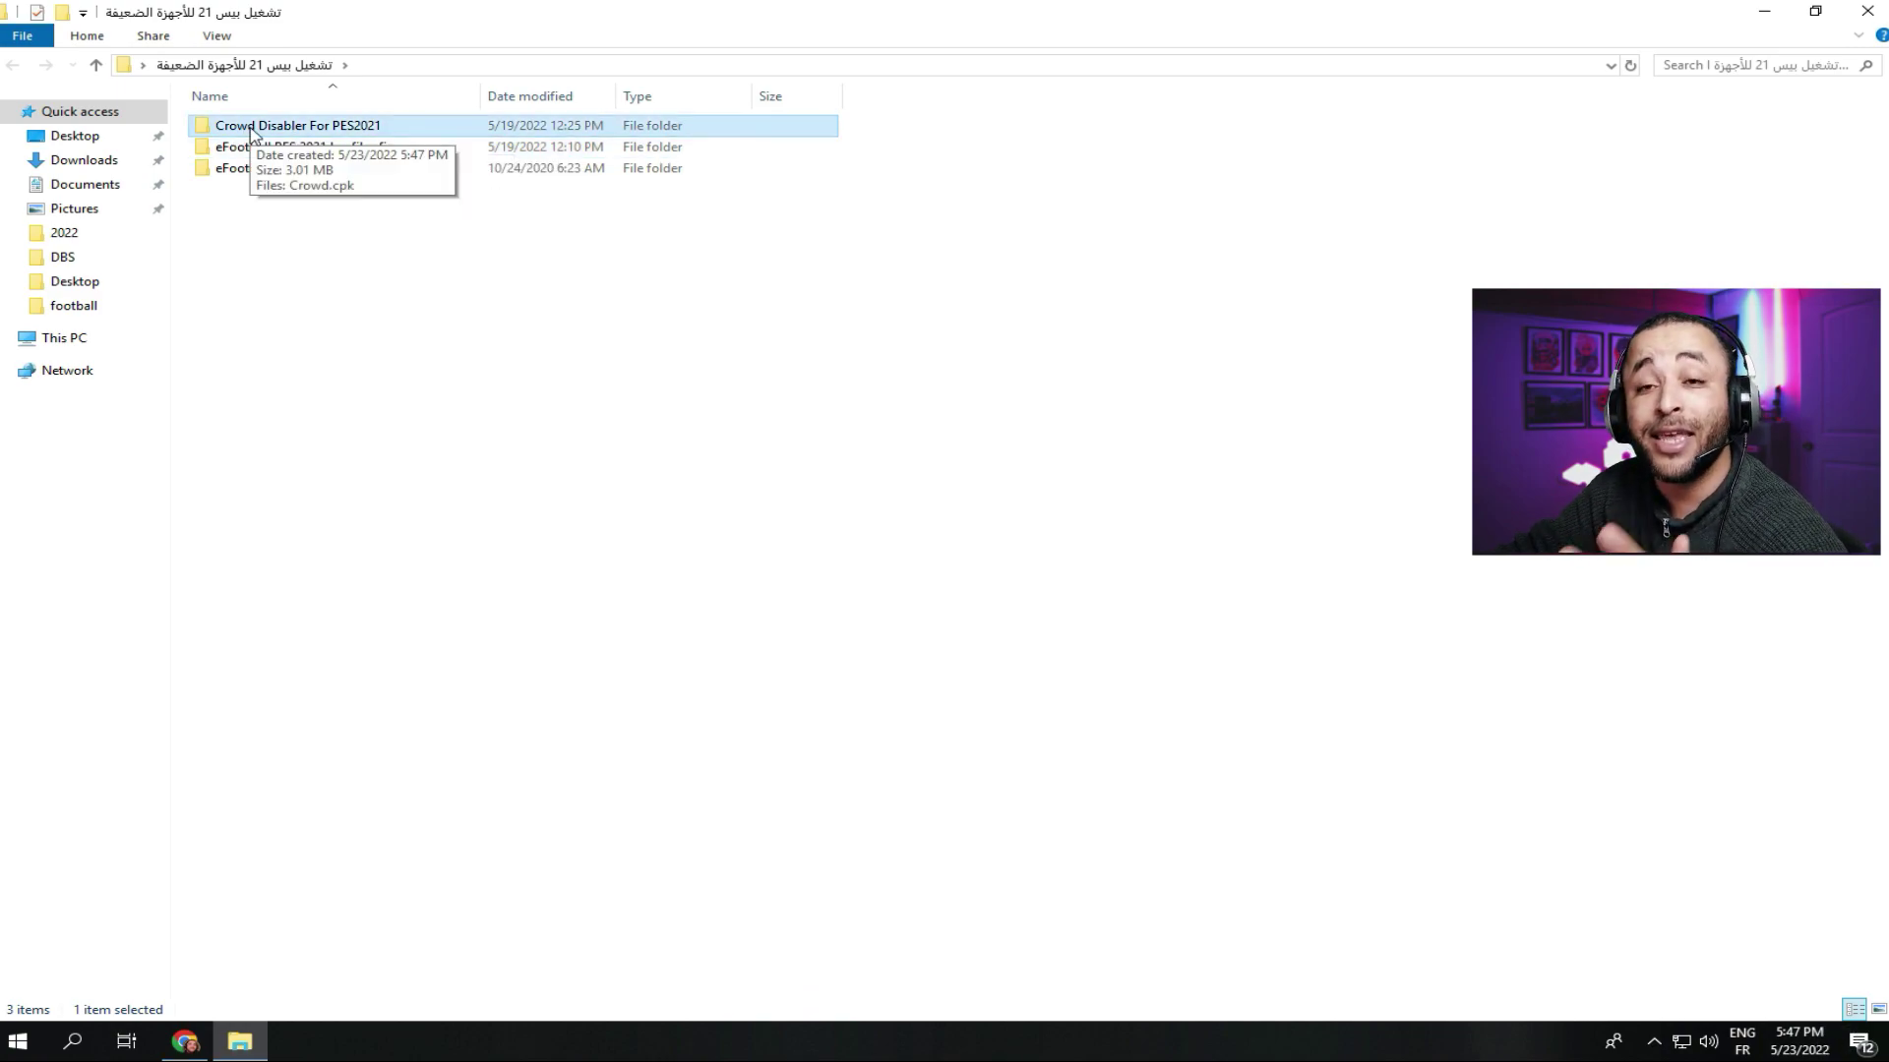
{"action": "double_click", "coordinate": [316, 169]}
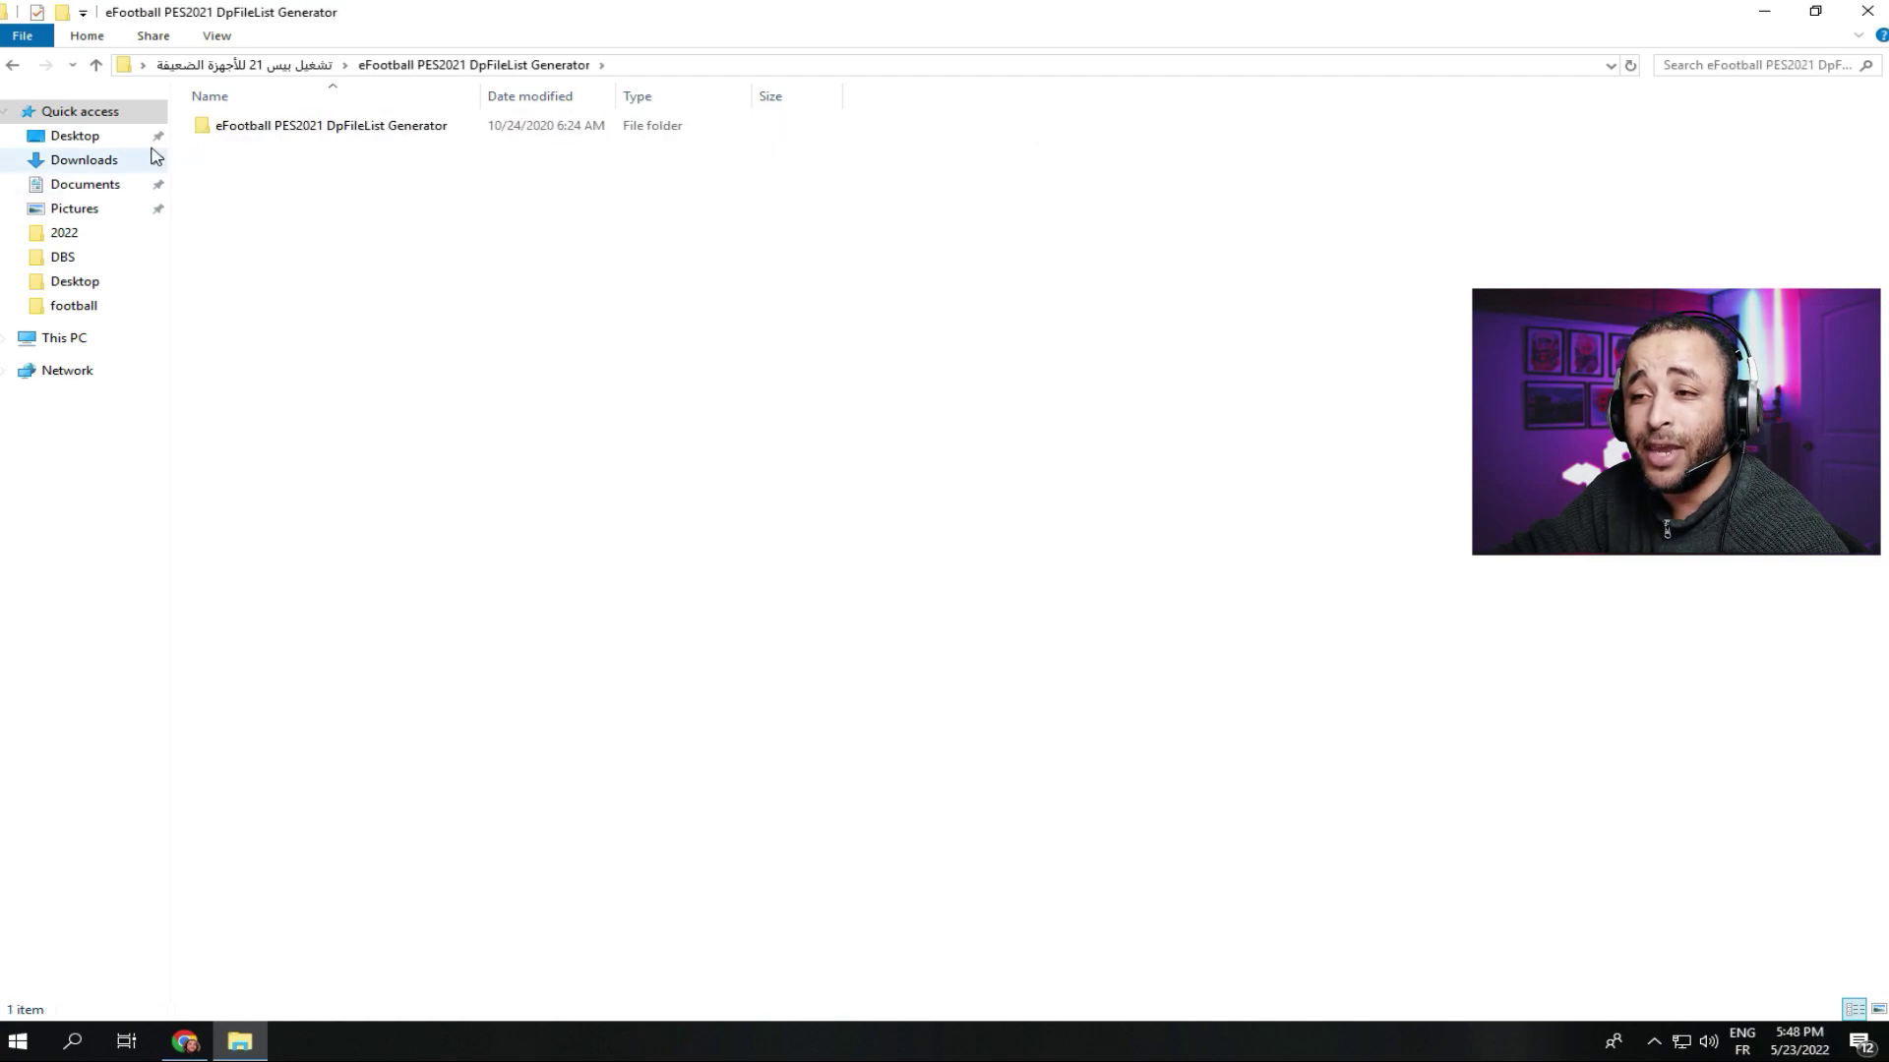
{"action": "left_click", "coordinate": [14, 66]}
{"action": "left_click", "coordinate": [332, 149]}
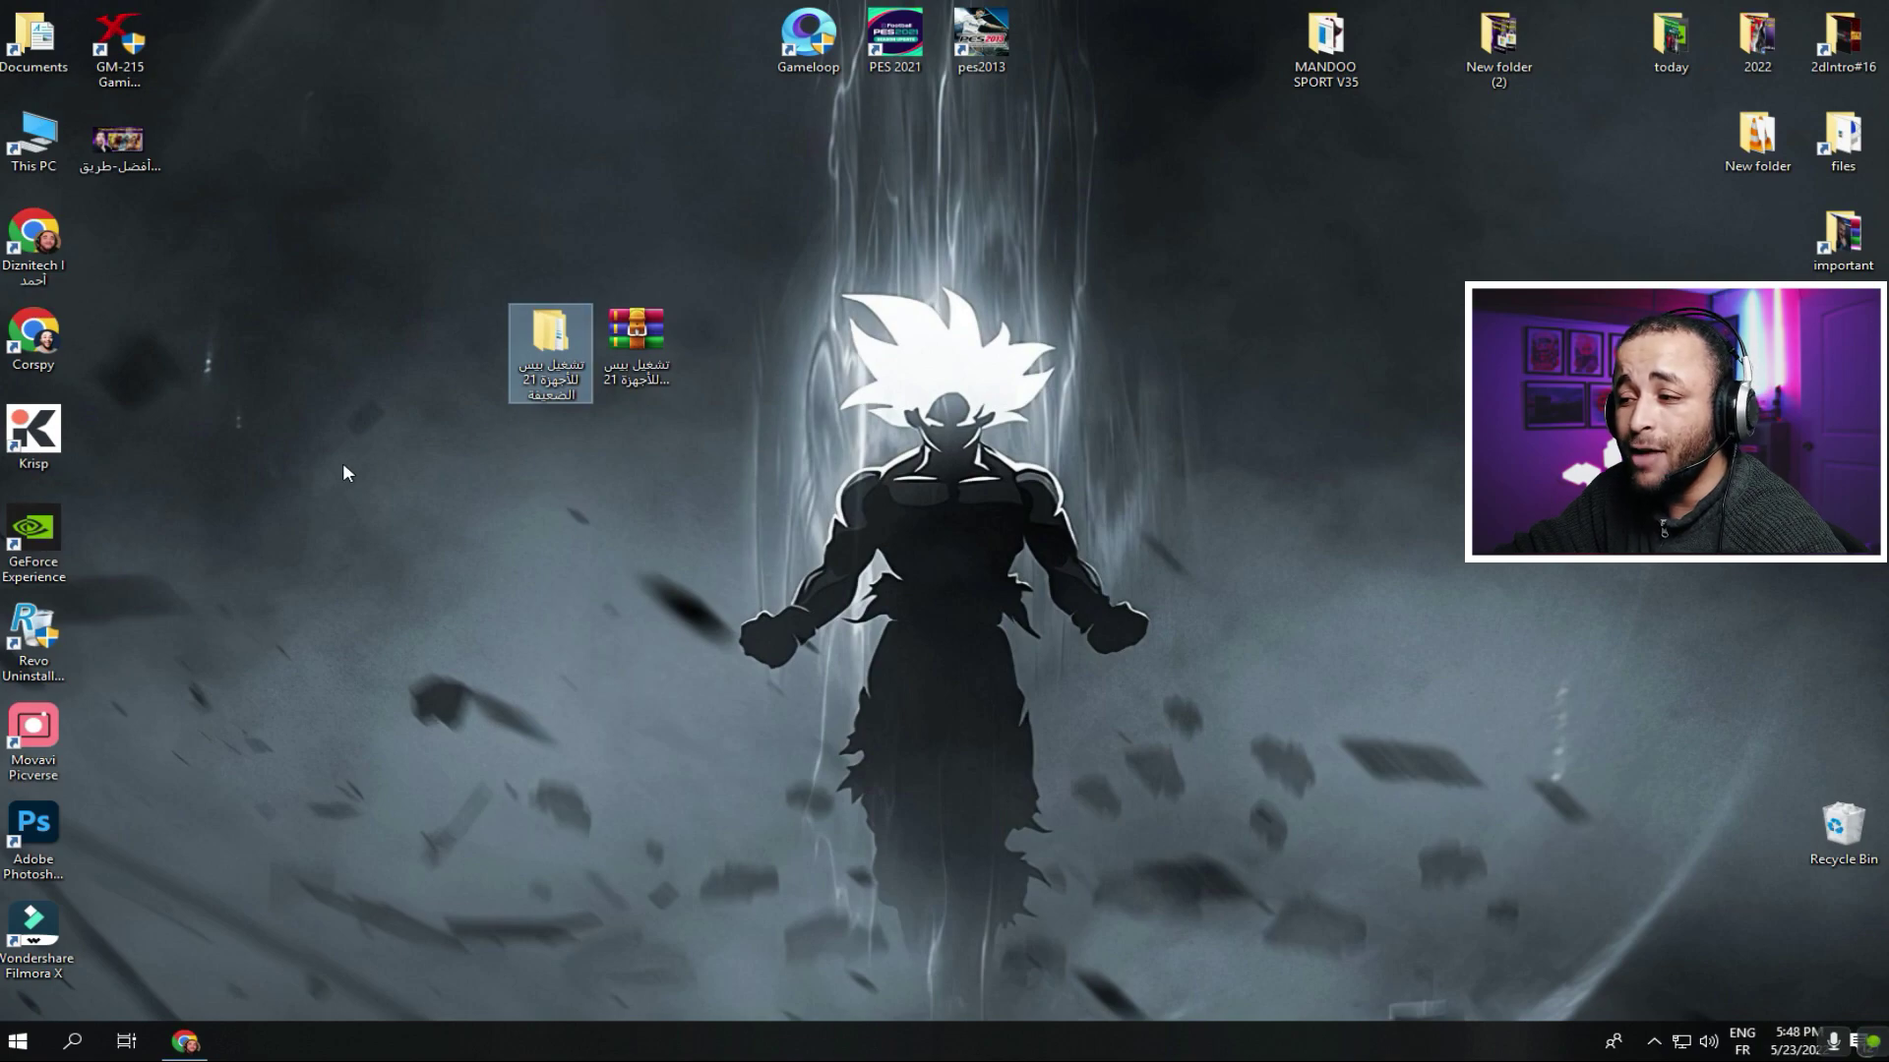
{"action": "right_click", "coordinate": [346, 464]}
{"action": "left_click", "coordinate": [378, 523]}
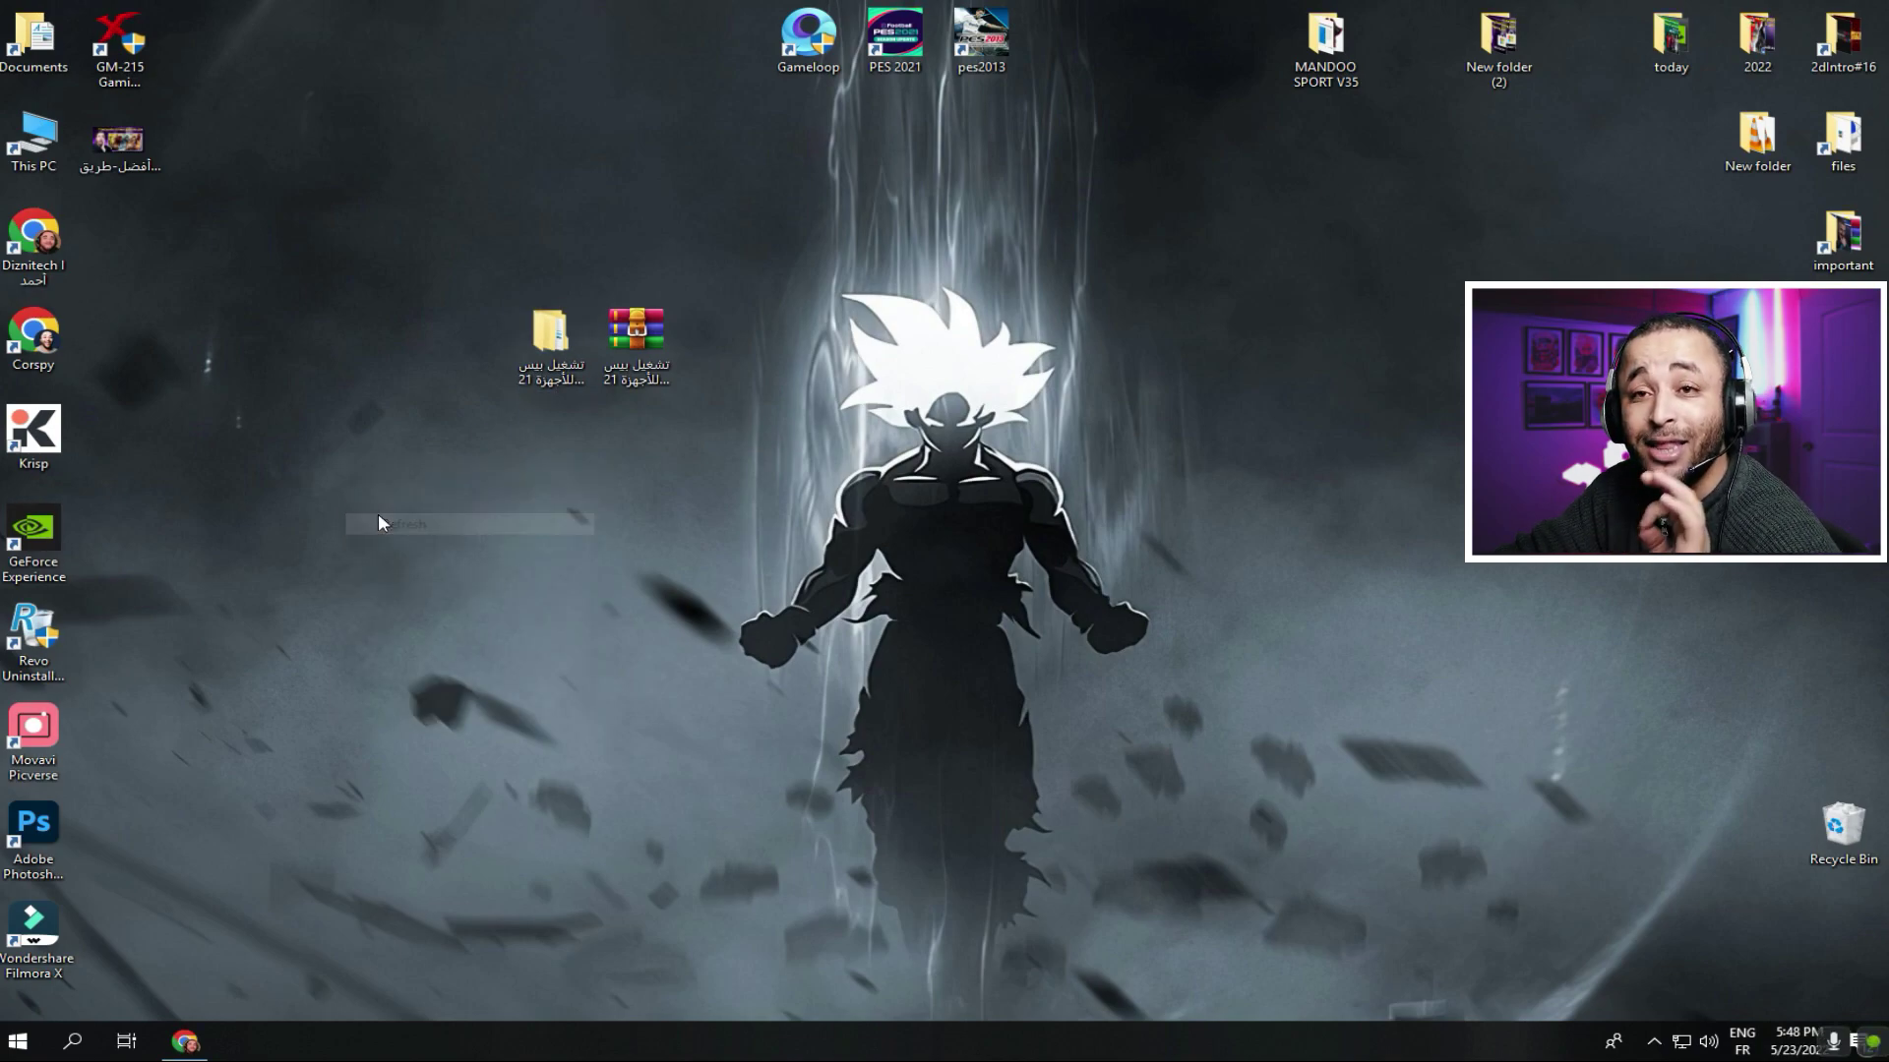
Step: Find the Run app through Windows search and use it to launch msconfig
{"action": "left_click", "coordinate": [74, 1043]}
{"action": "type", "text": "r"}
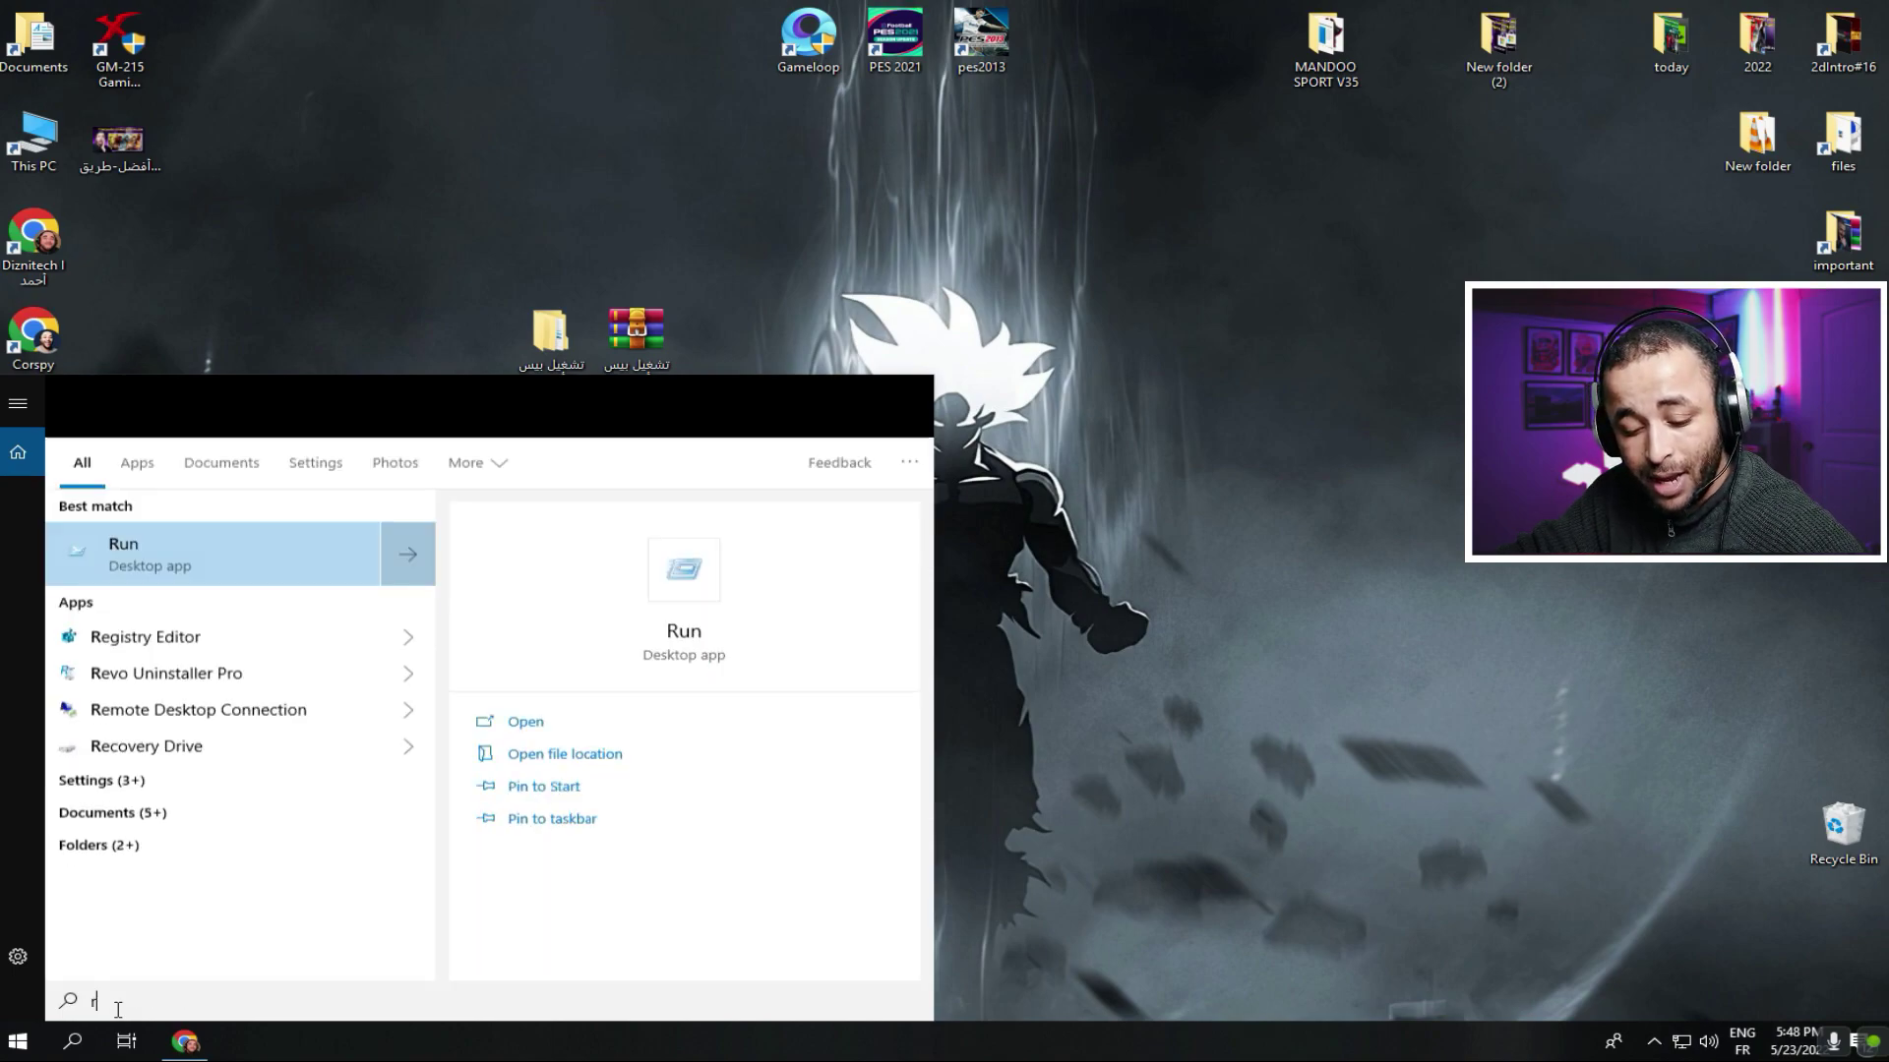
{"action": "type", "text": "un"}
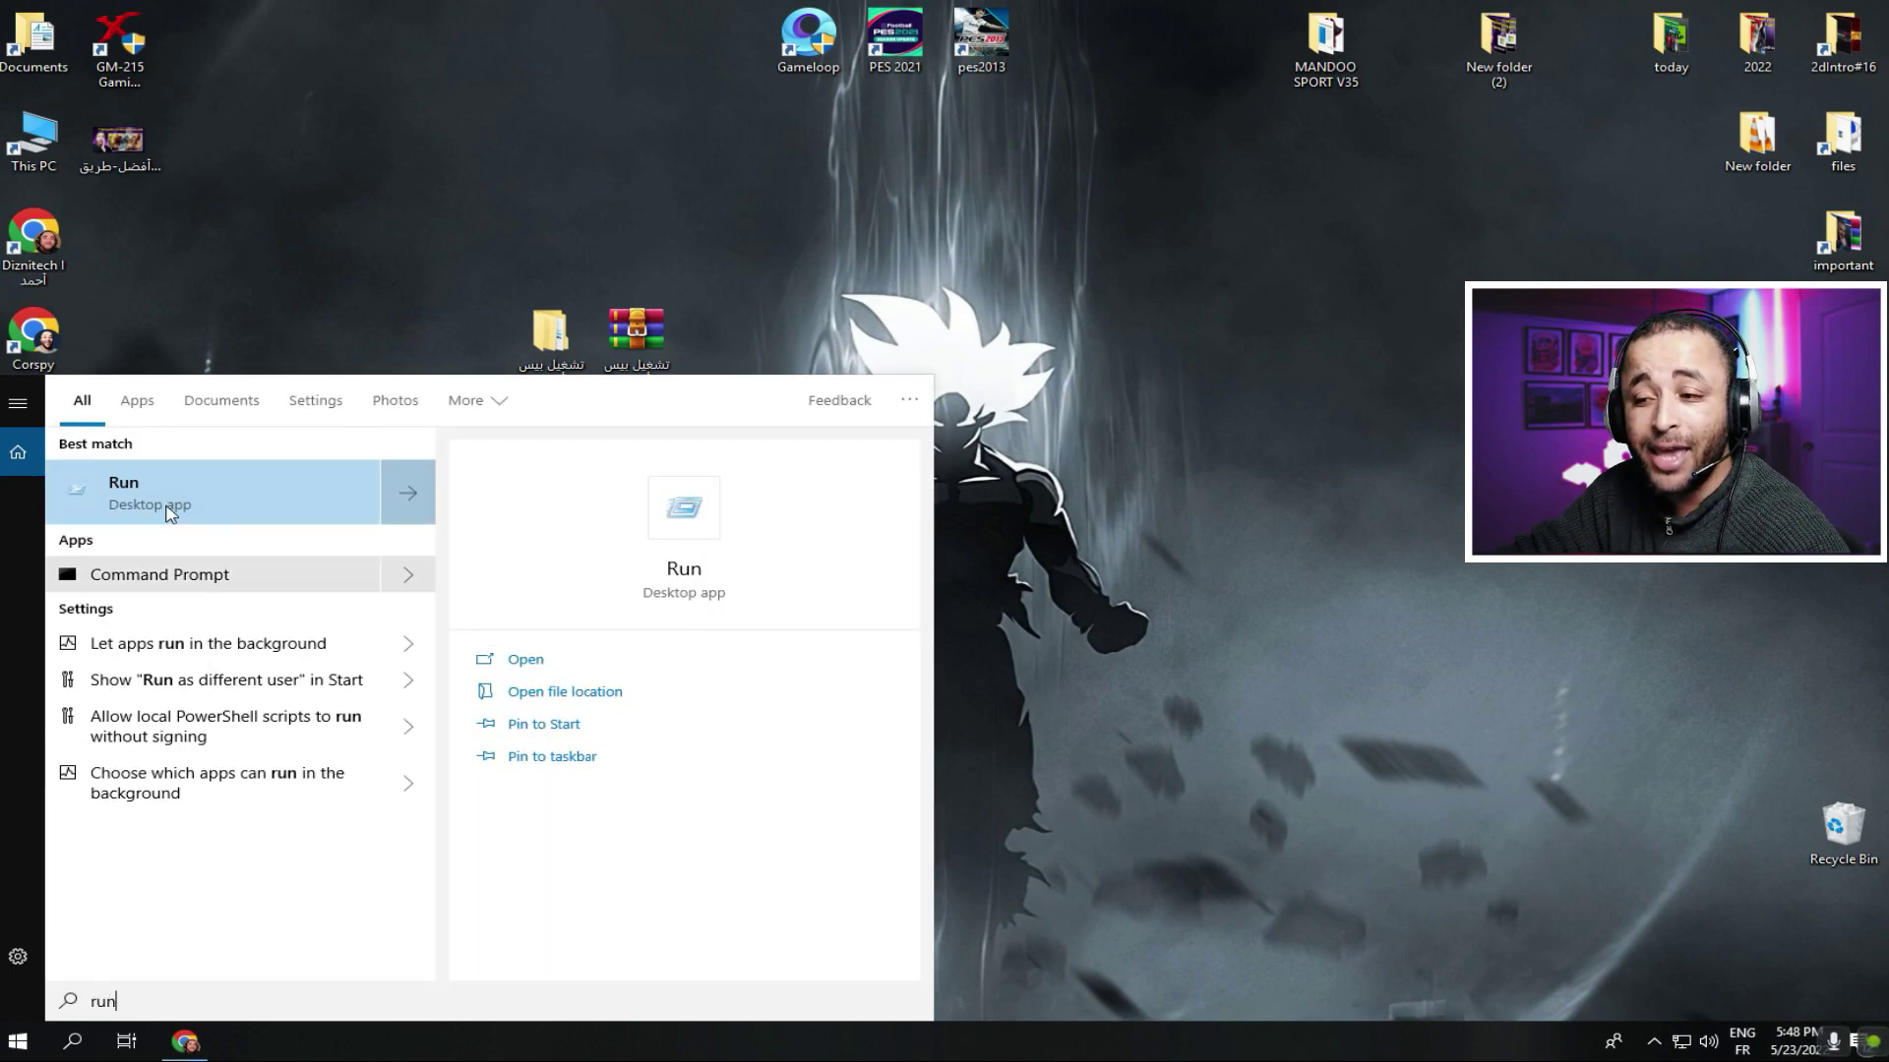
{"action": "left_click", "coordinate": [173, 503]}
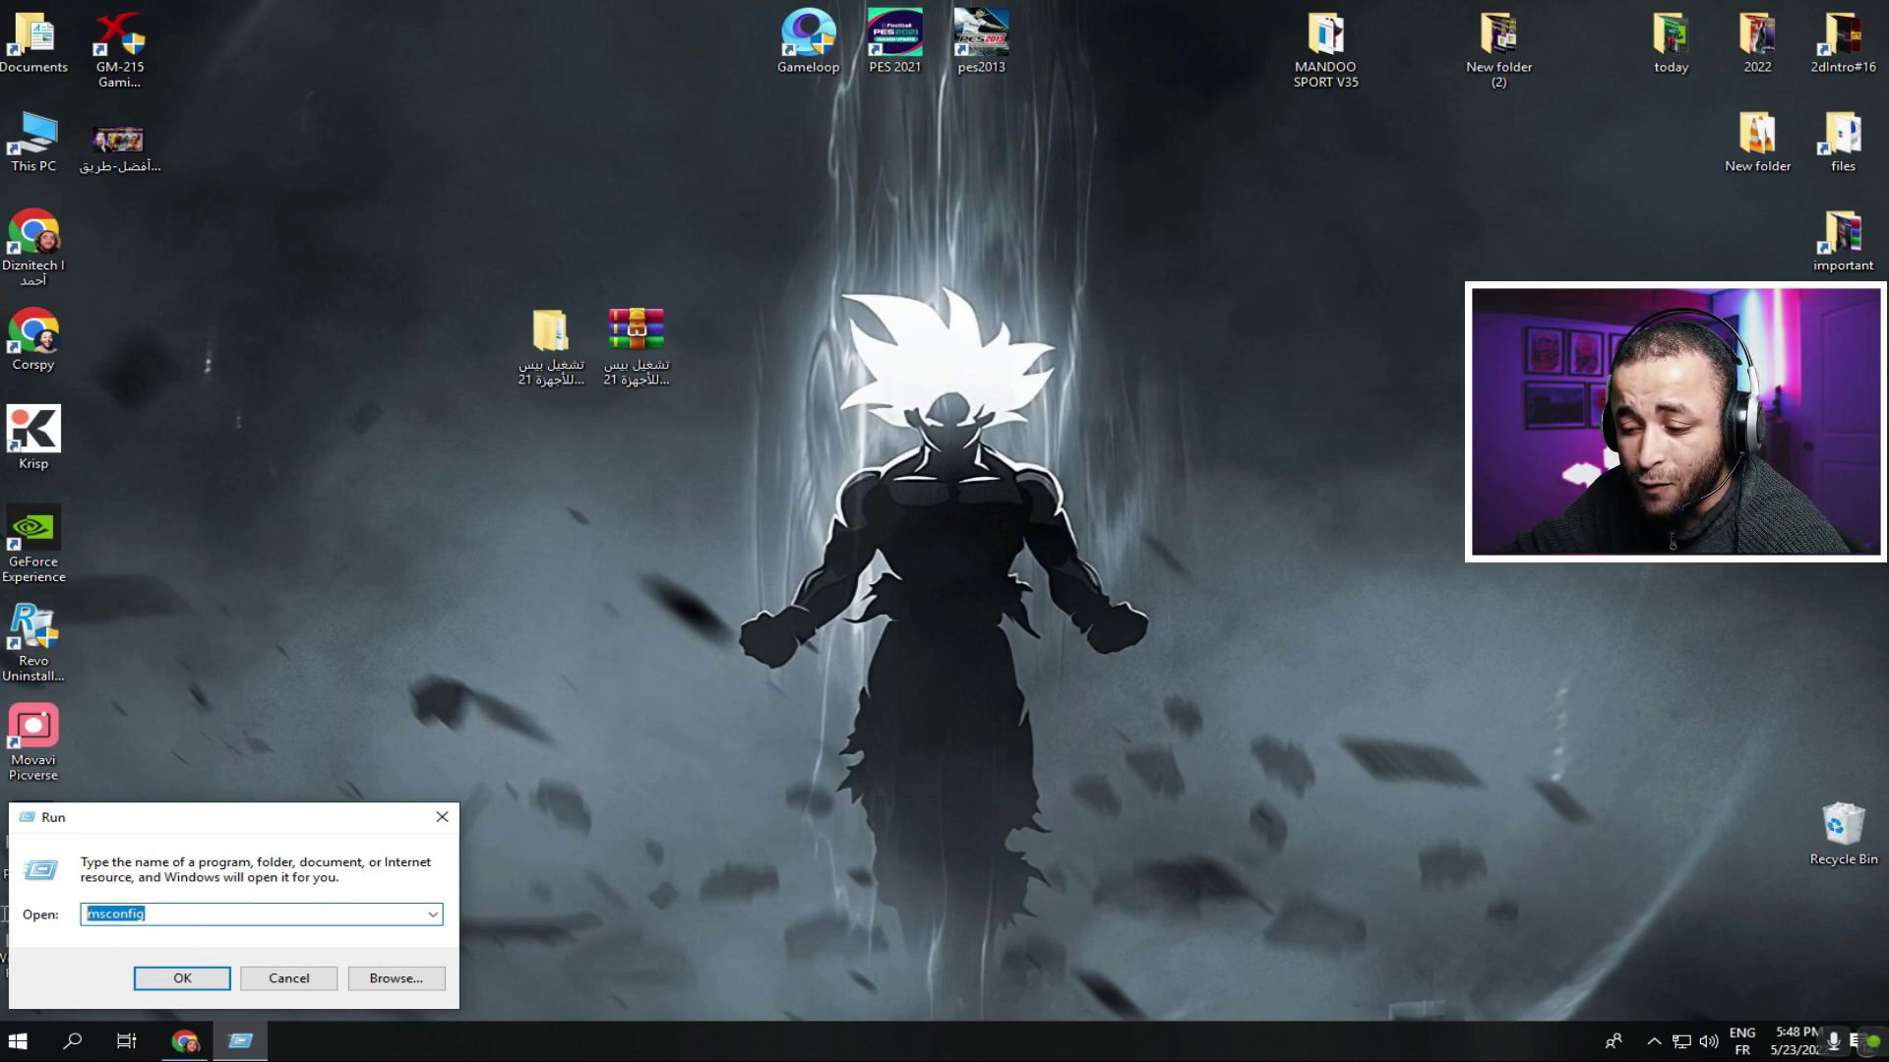
{"action": "double_click", "coordinate": [187, 925]}
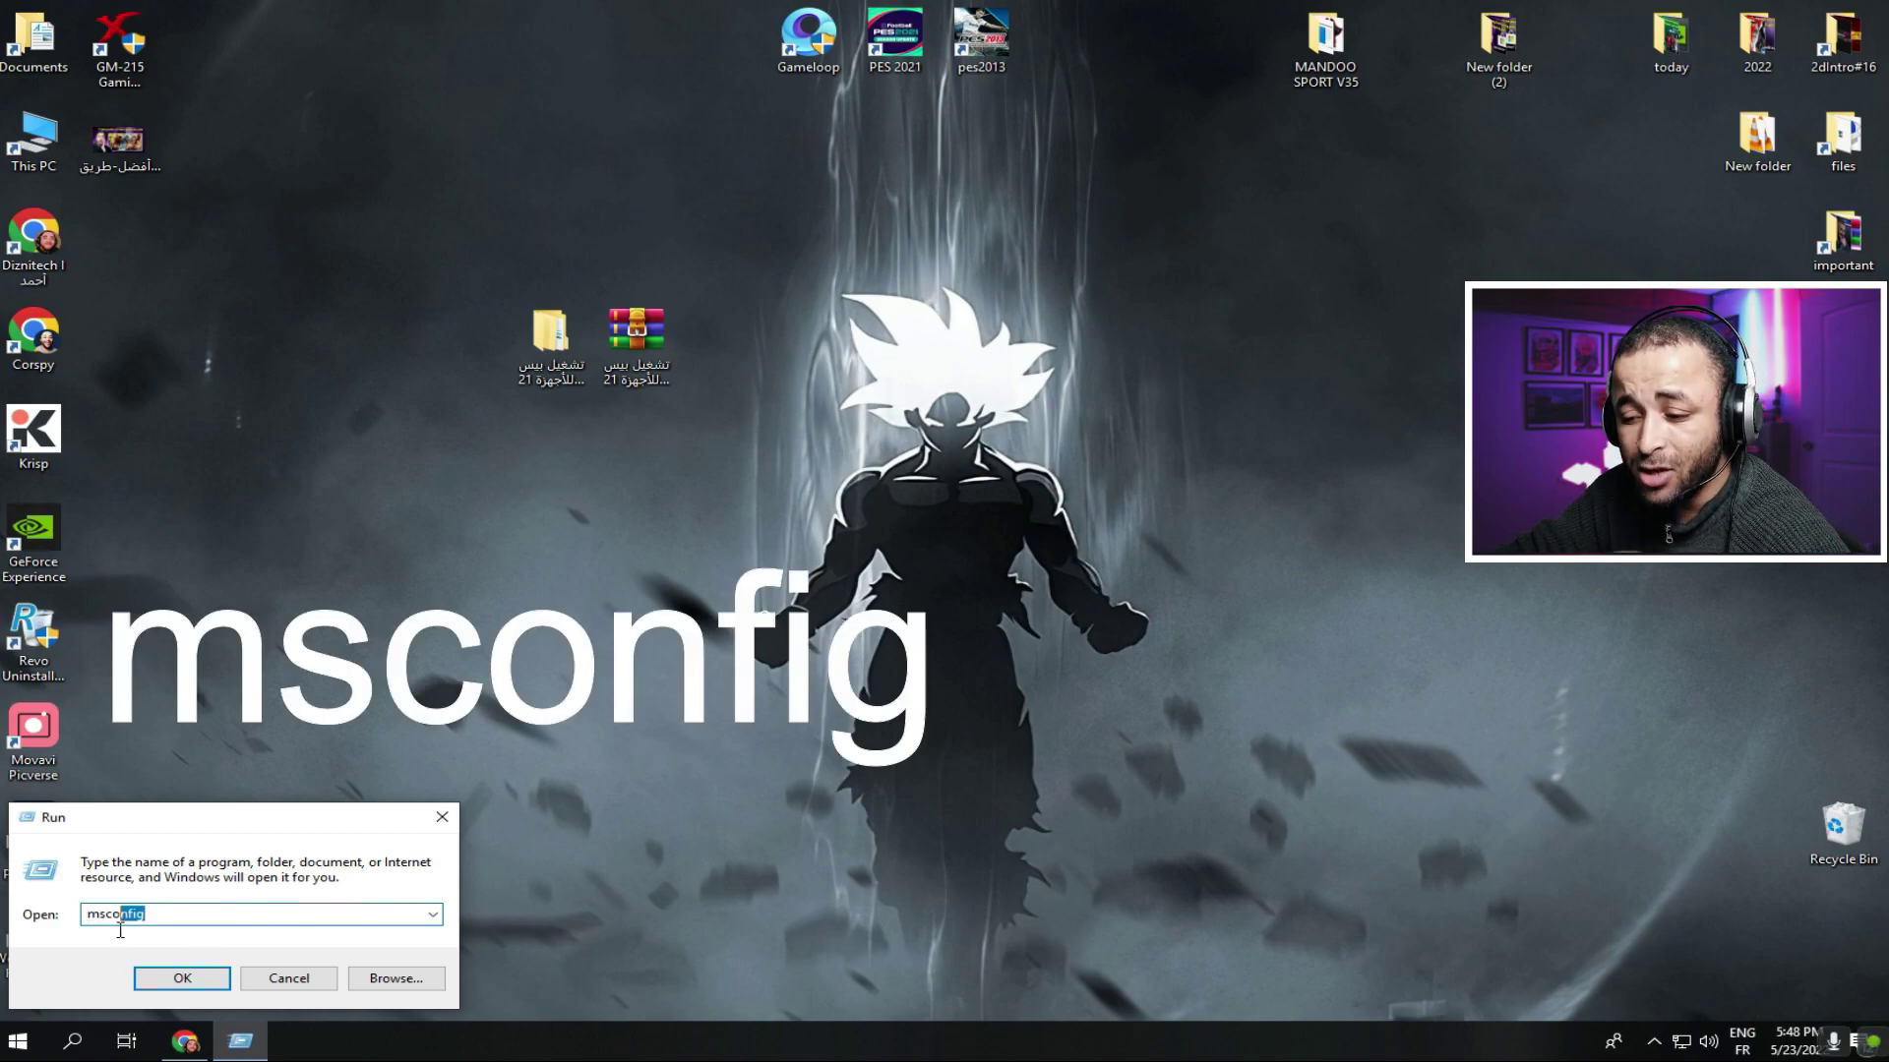
{"action": "left_click", "coordinate": [249, 918]}
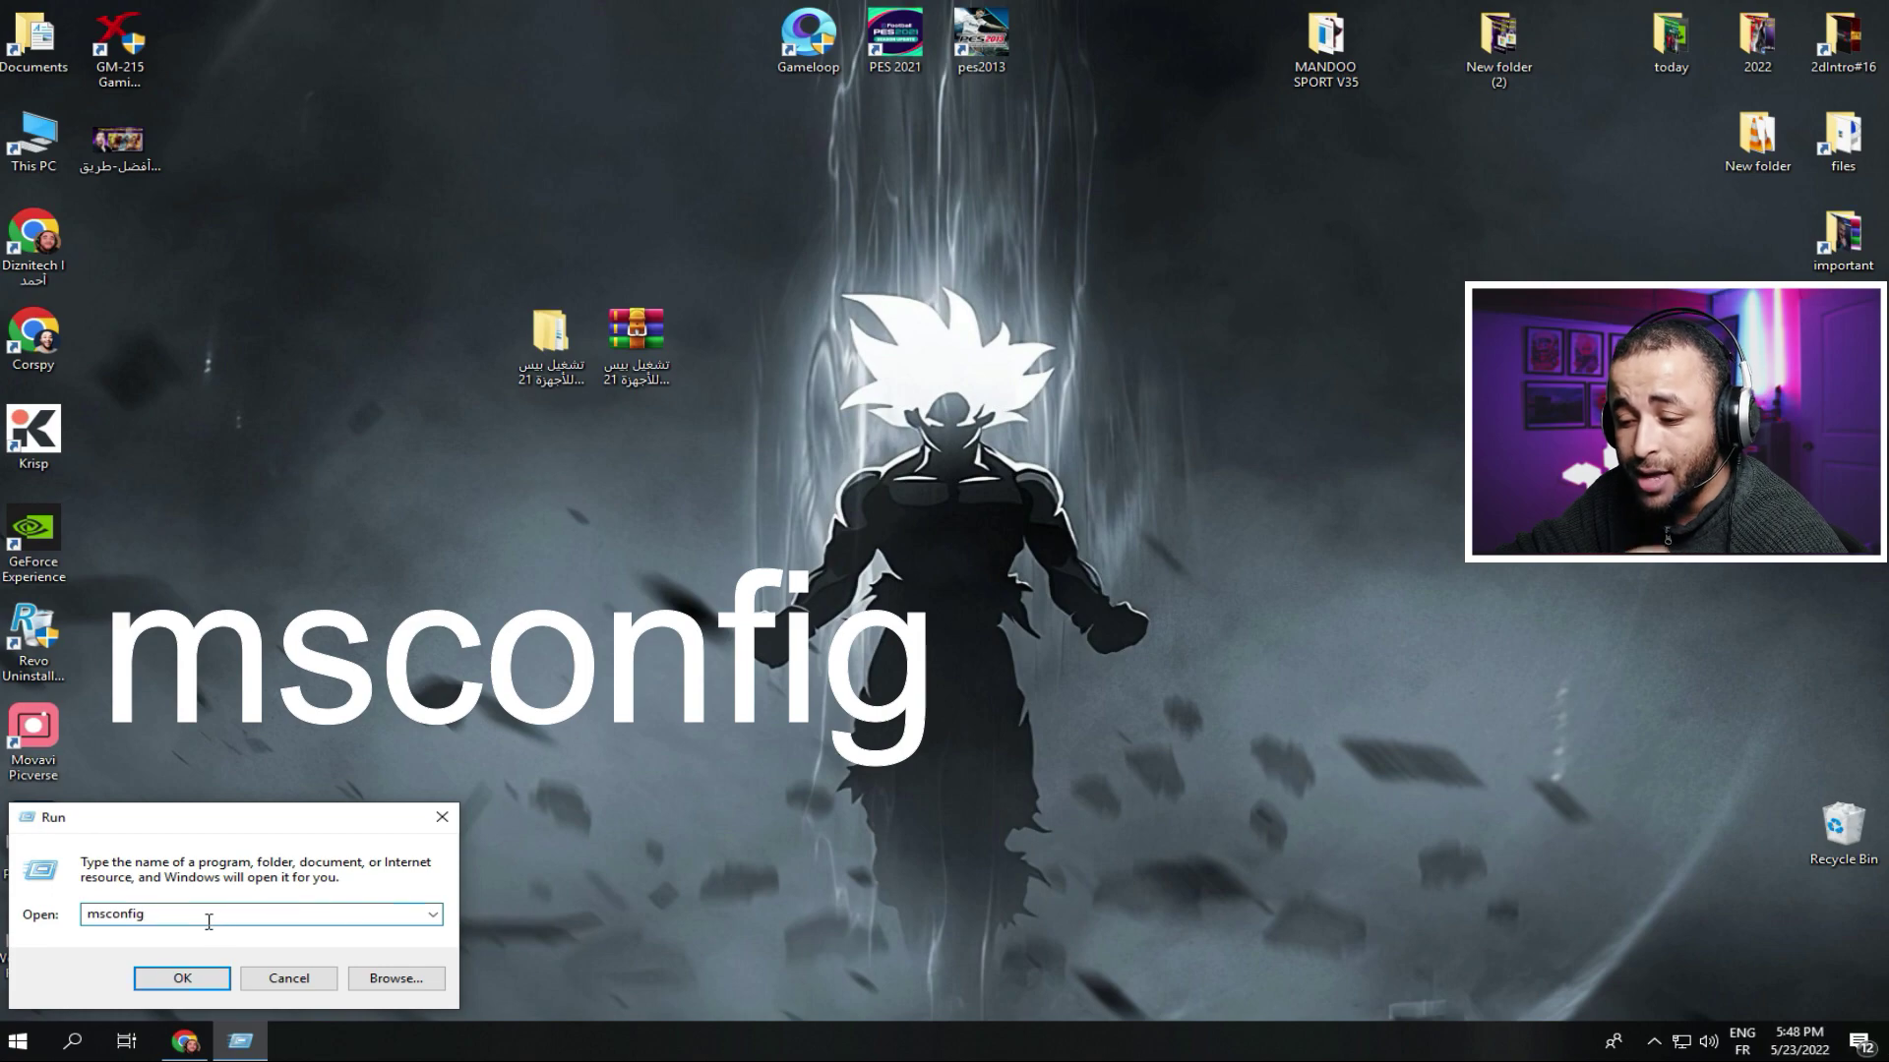
{"action": "left_click", "coordinate": [182, 980]}
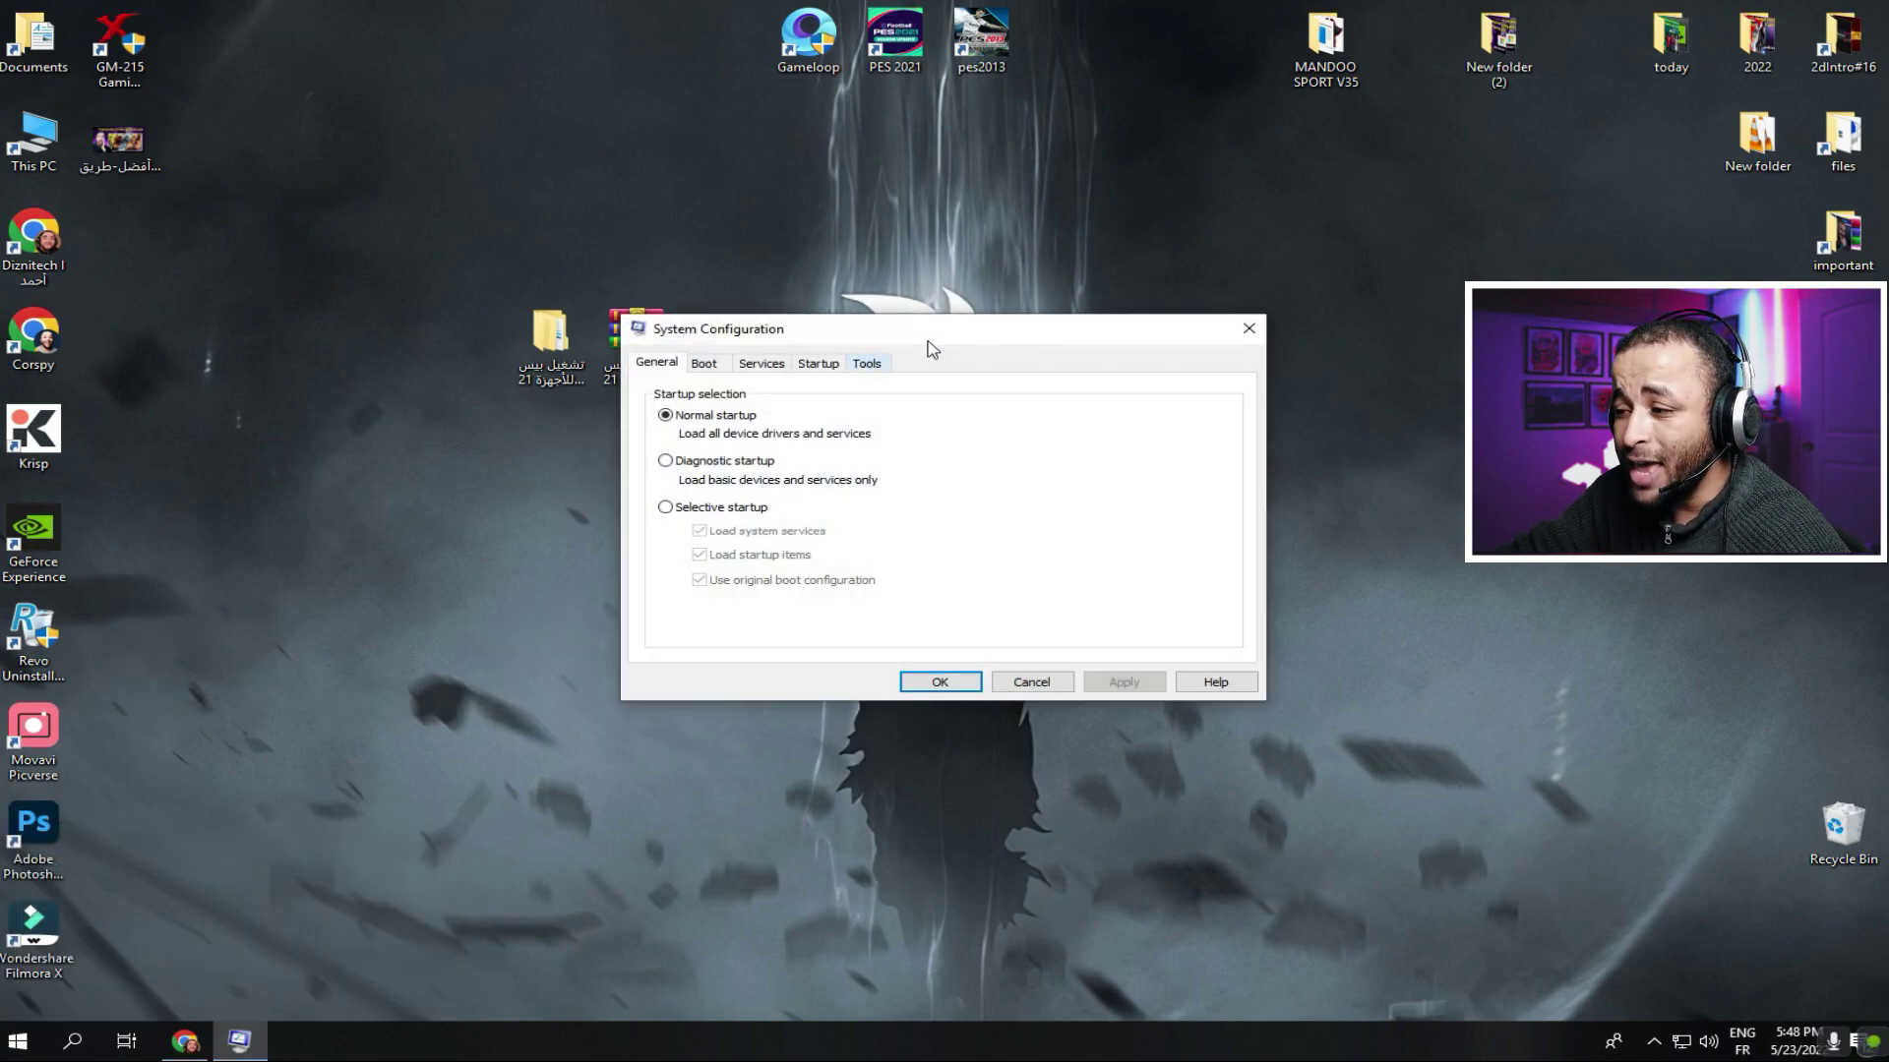
Step: In the advanced boot options for Windows 10, enable Number of processors and set it to 8
{"action": "left_click_drag", "start_coordinate": [926, 334], "coordinate": [932, 349]}
{"action": "left_click", "coordinate": [712, 381]}
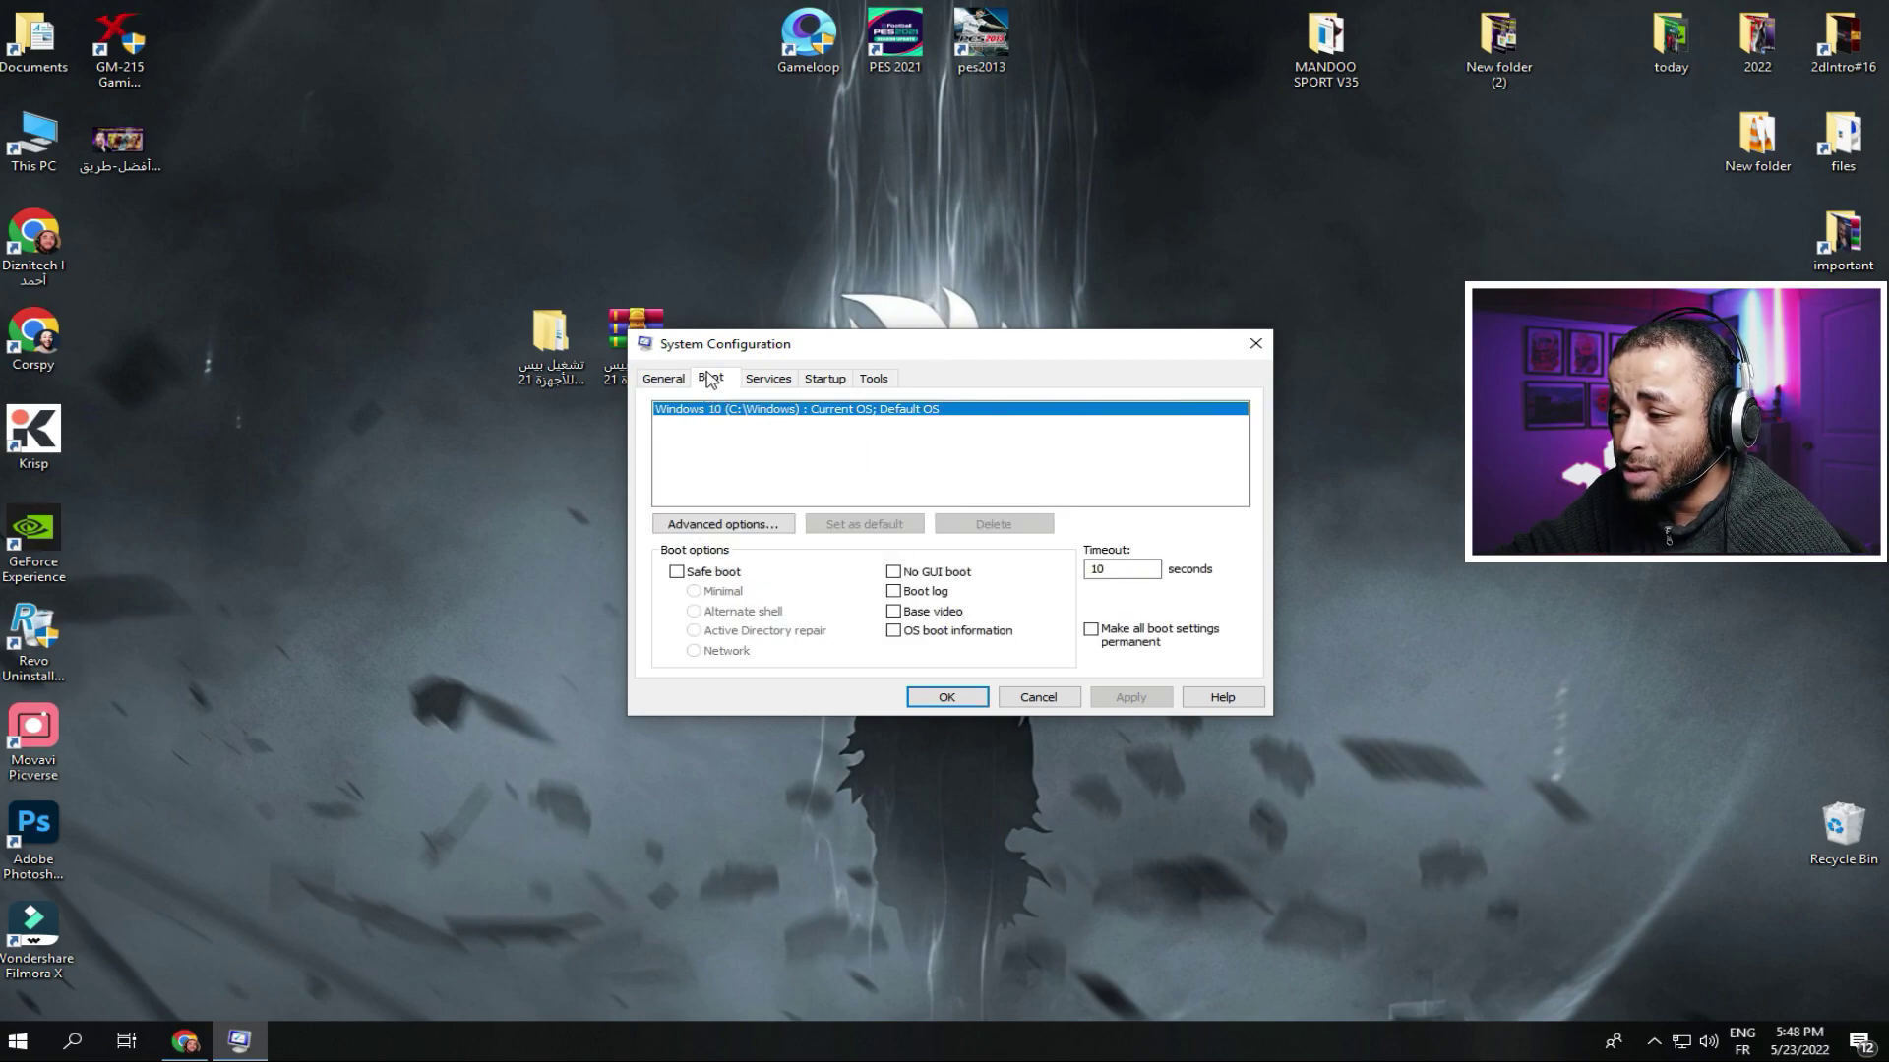
{"action": "left_click", "coordinate": [726, 524]}
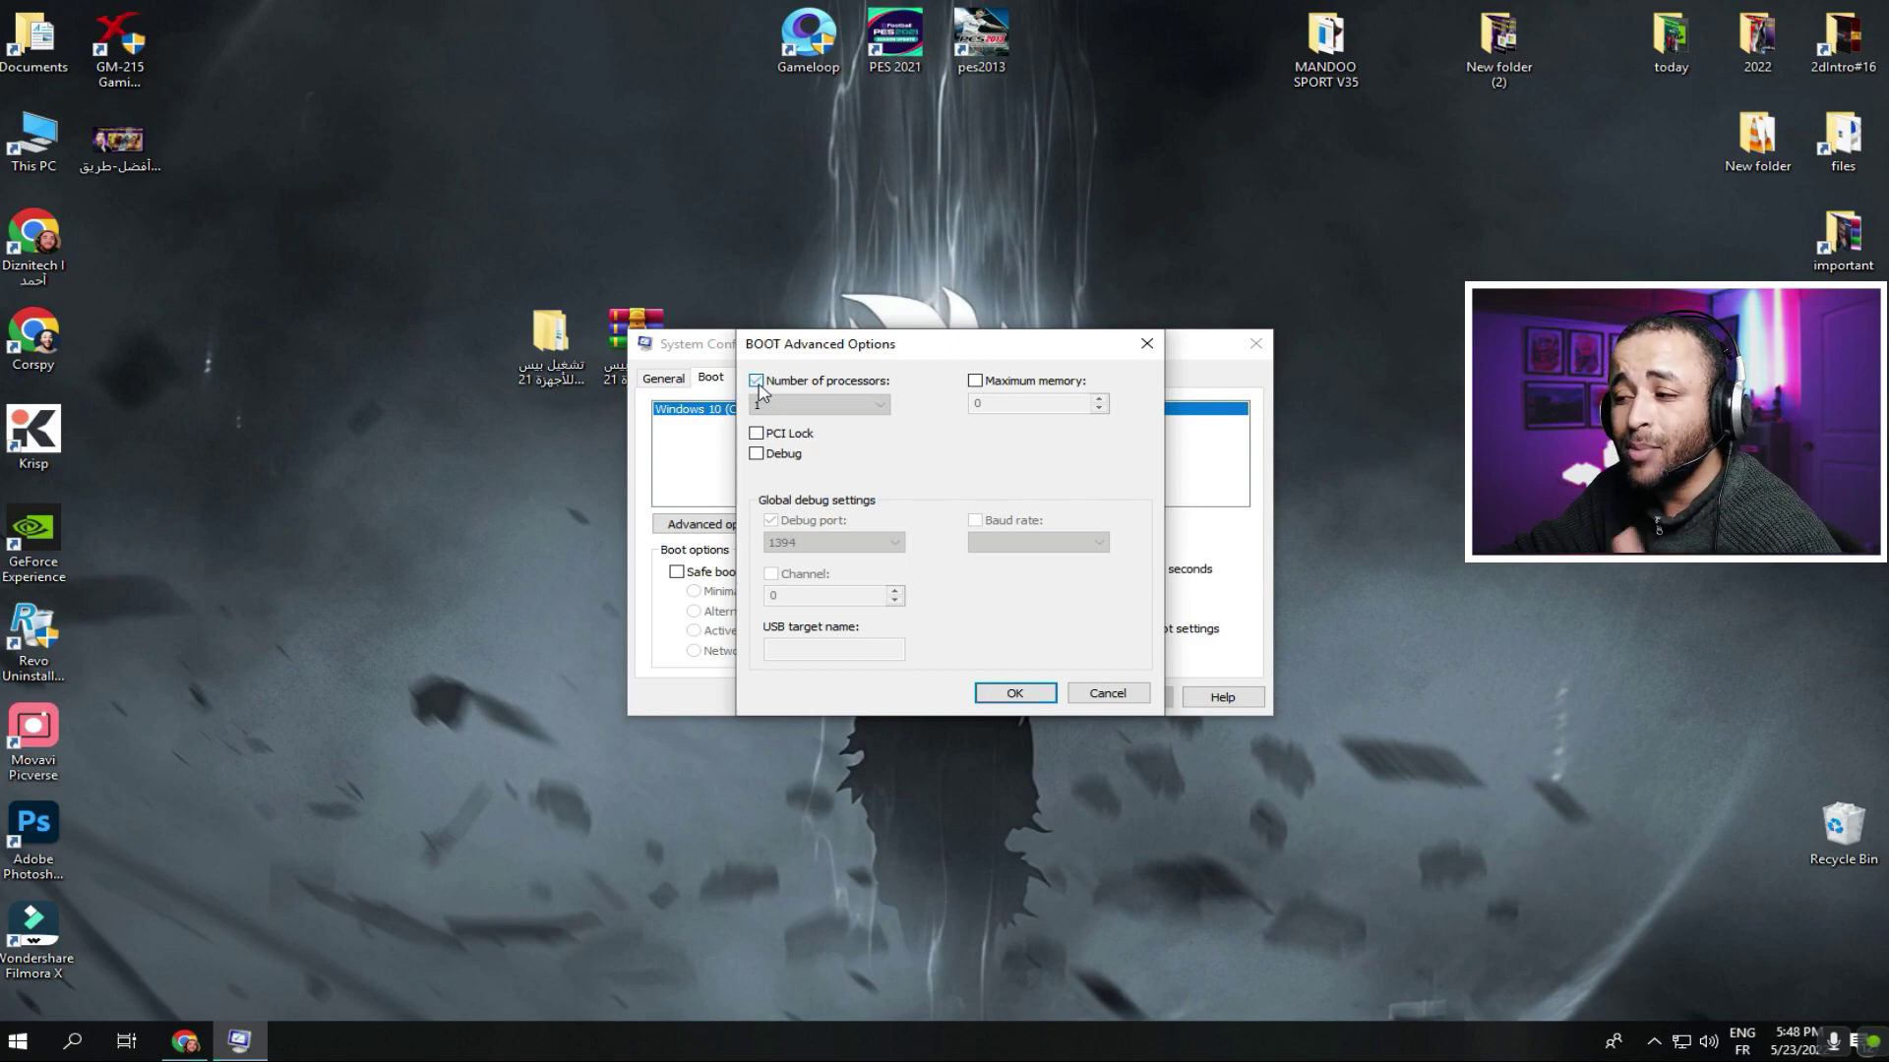
{"action": "left_click", "coordinate": [756, 382]}
{"action": "left_click", "coordinate": [797, 406]}
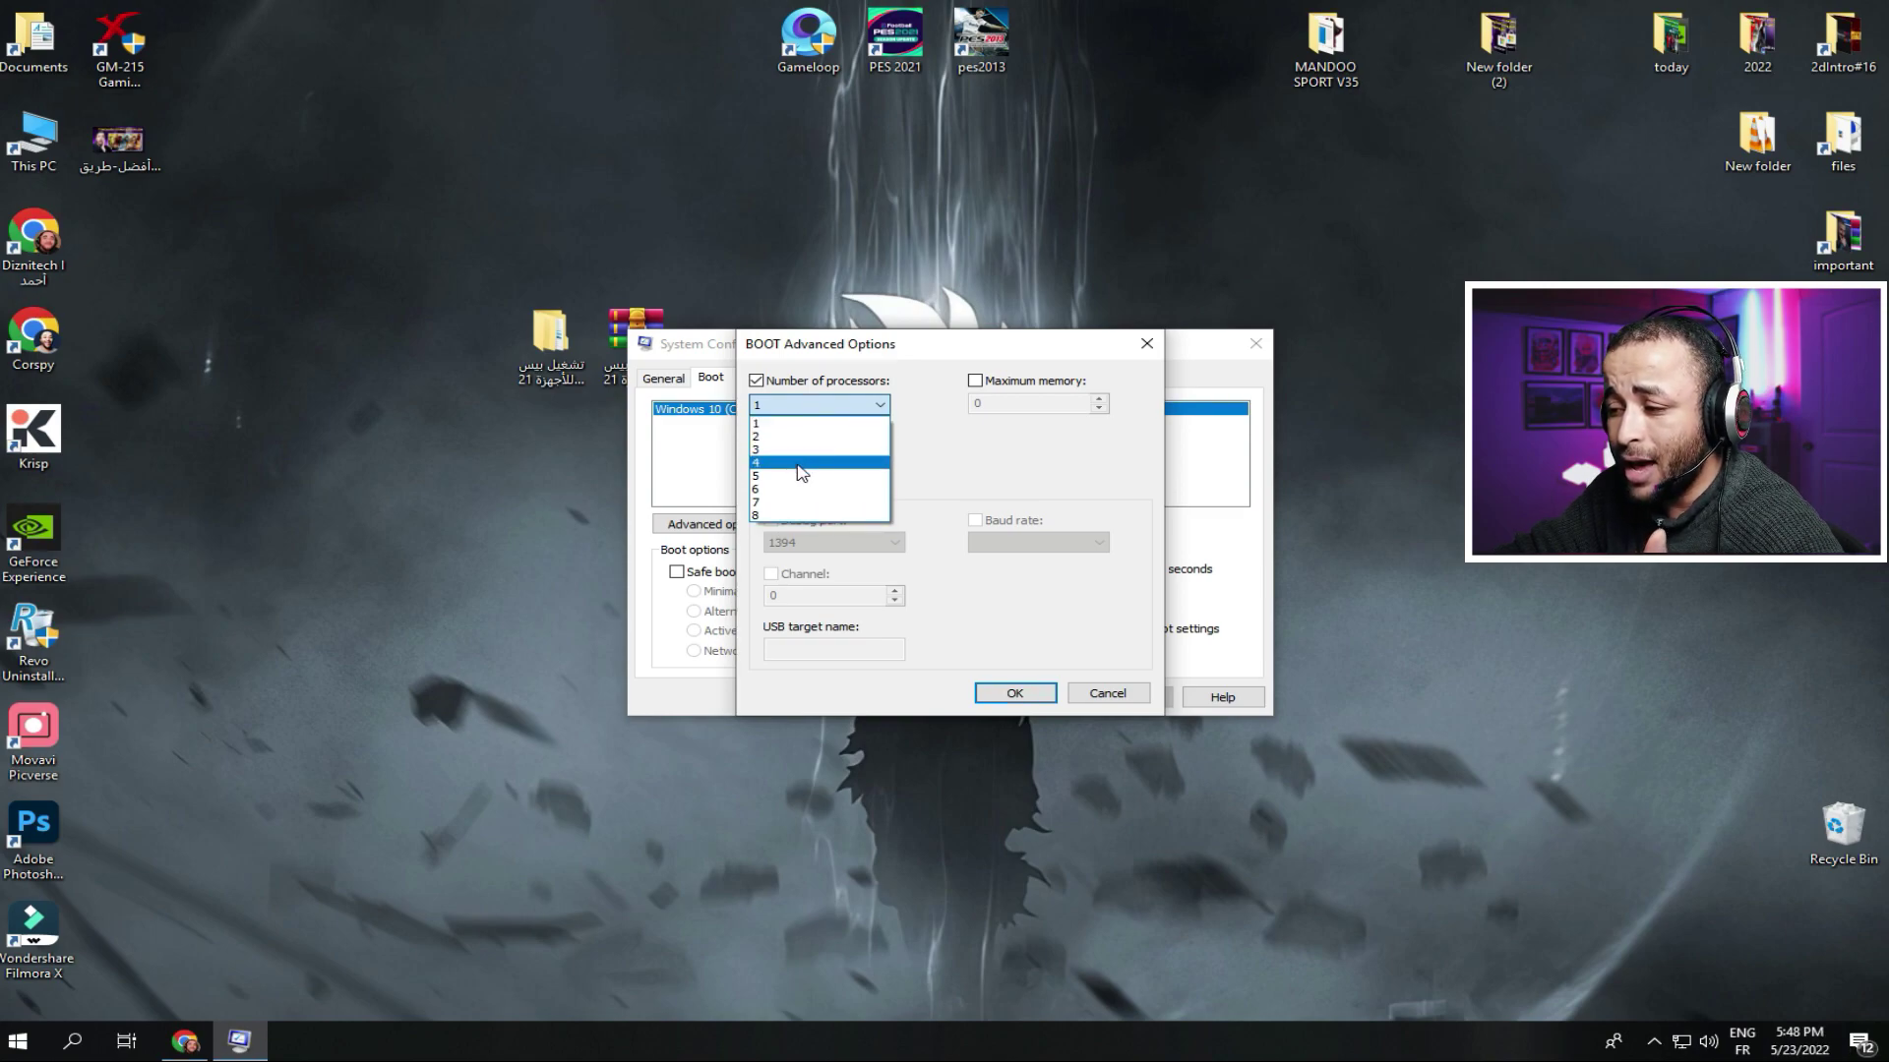
{"action": "left_click", "coordinate": [805, 515]}
{"action": "left_click", "coordinate": [1014, 693]}
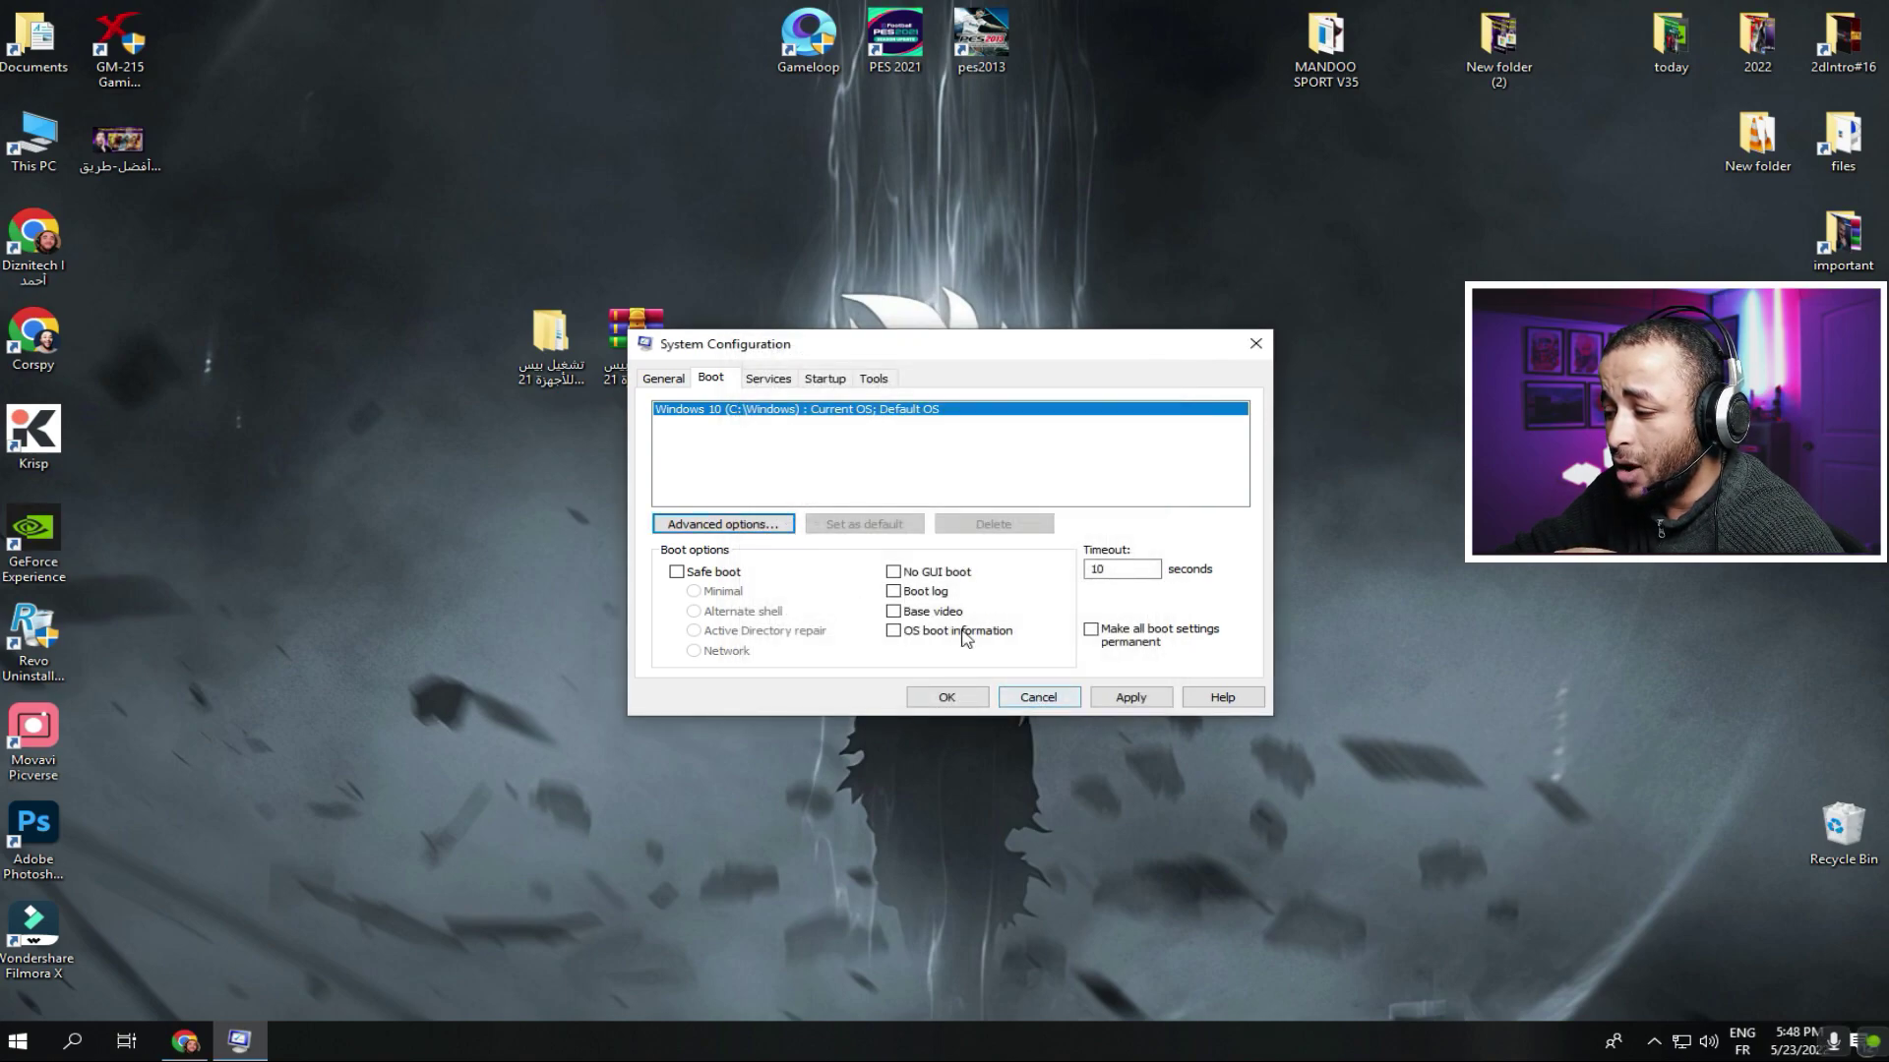
Step: Apply the boot configuration changes and close System Configuration without restarting the computer
{"action": "left_click", "coordinate": [1152, 700]}
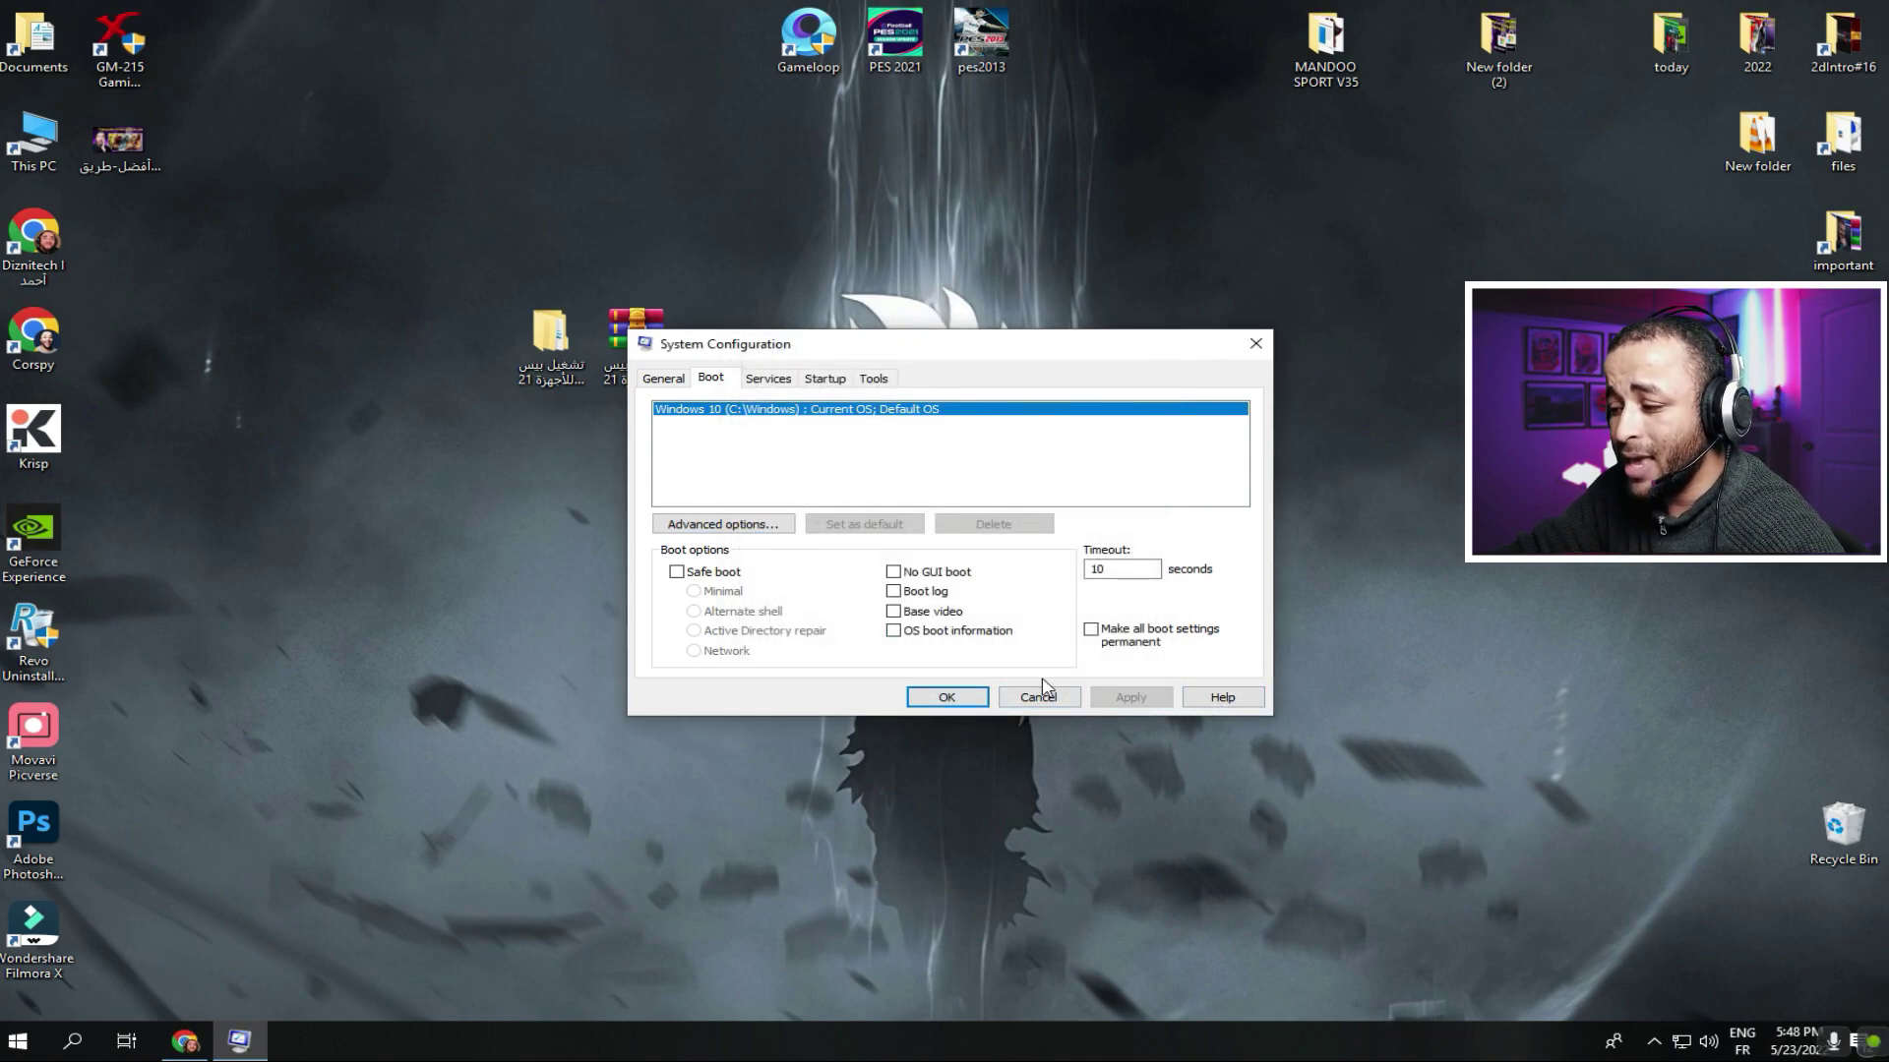
{"action": "left_click", "coordinate": [964, 698]}
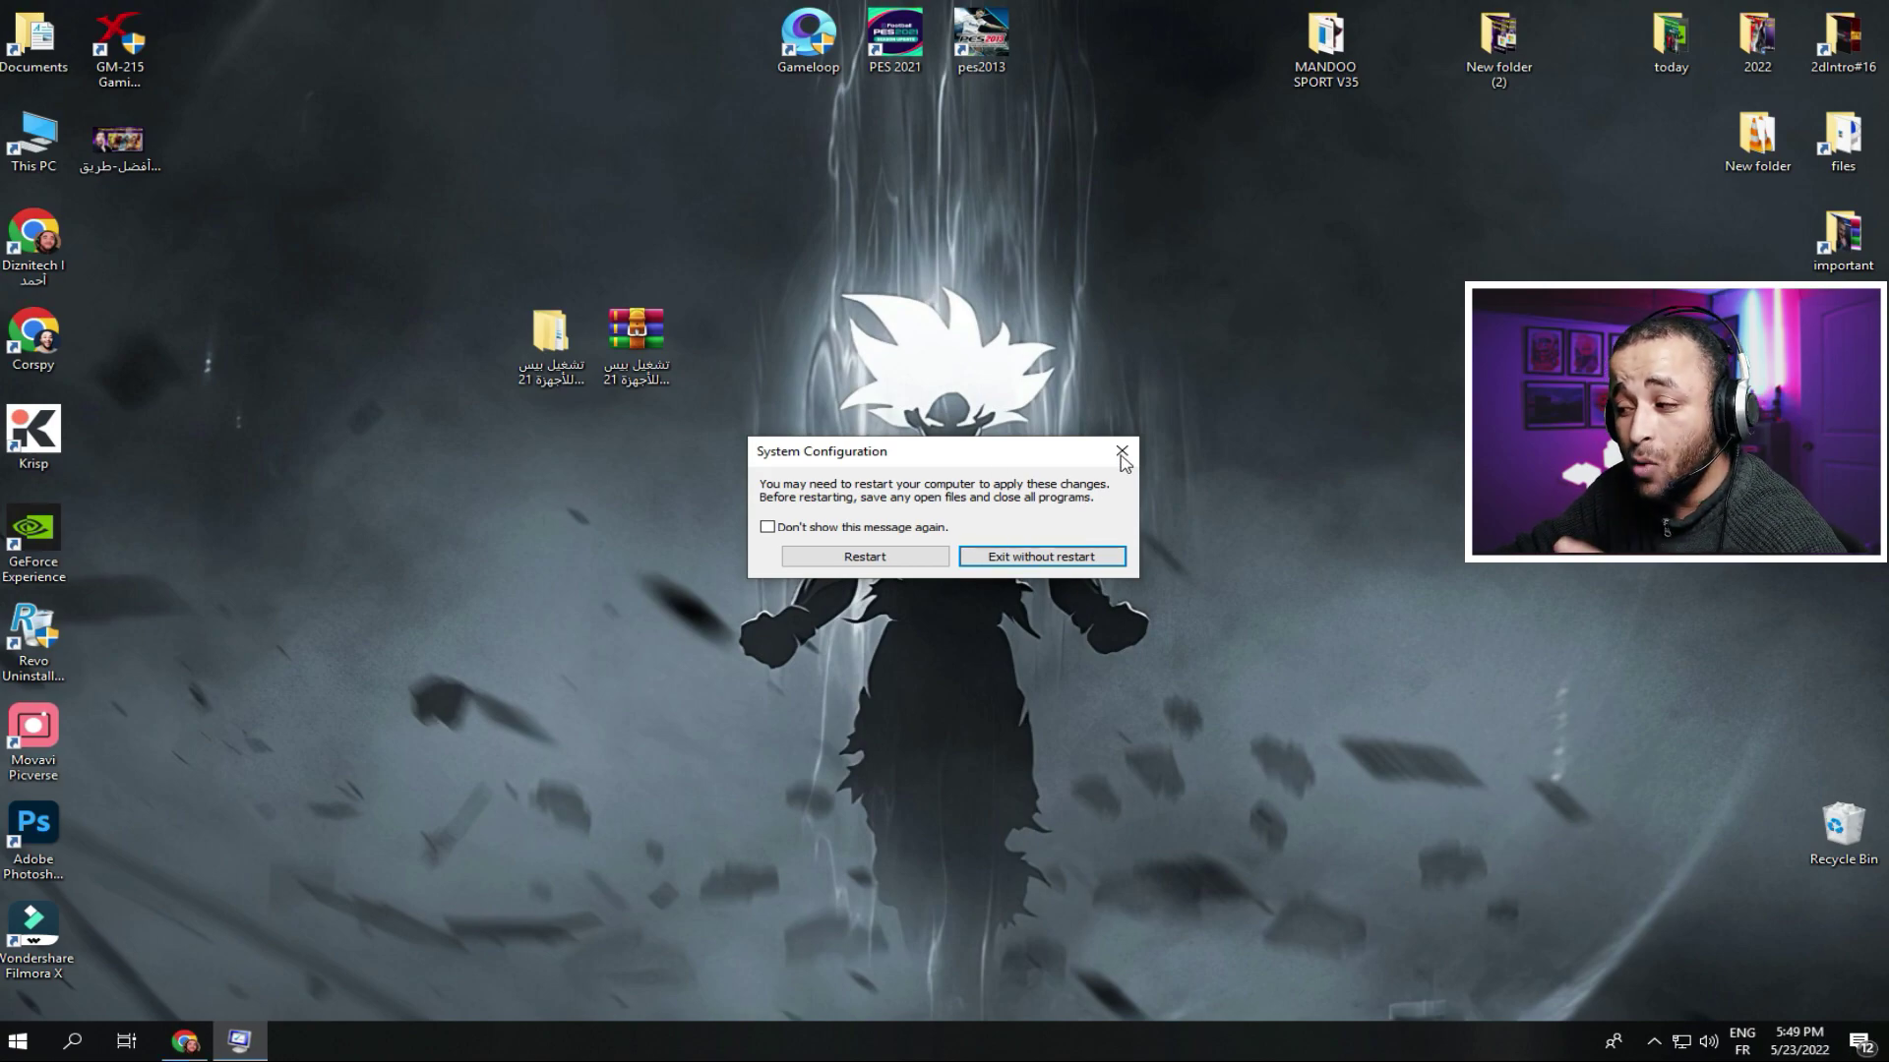
{"action": "left_click", "coordinate": [1121, 453]}
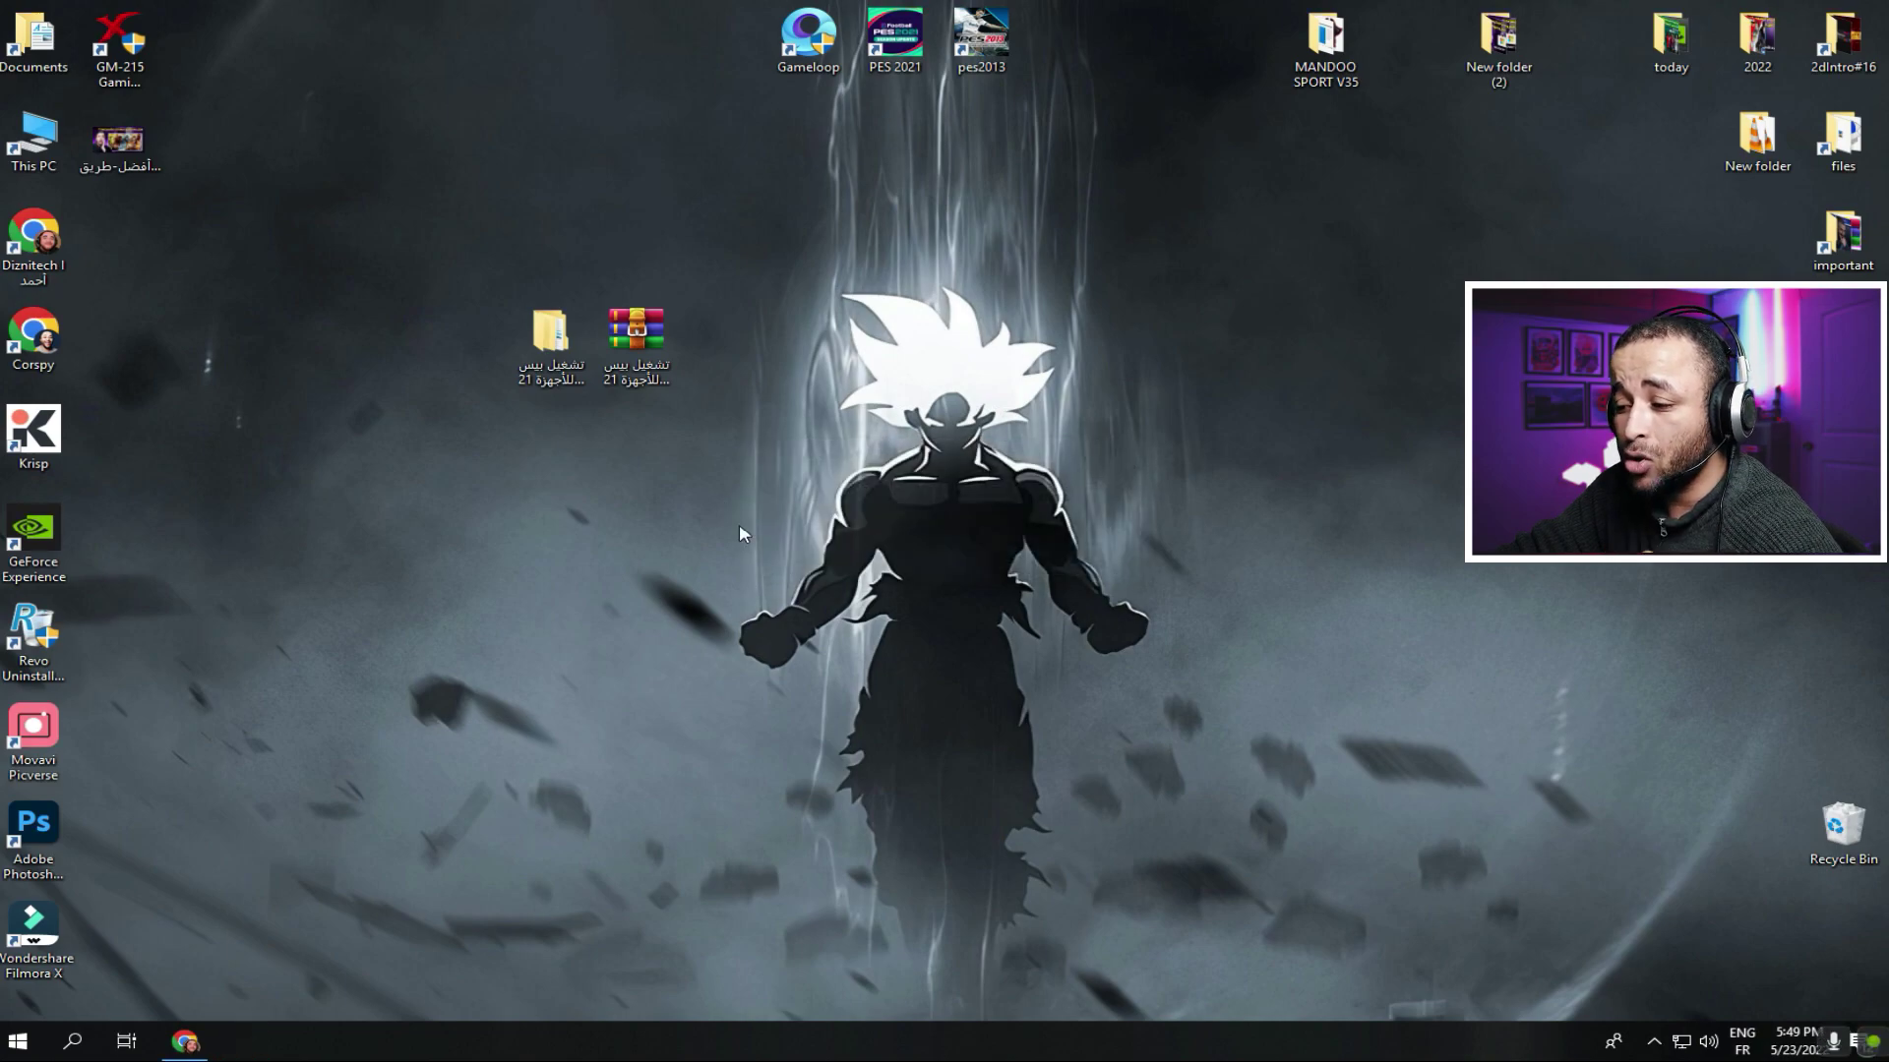
Step: Use the Run dialog to open the Windows temp folder with the command temp
{"action": "left_click", "coordinate": [88, 1046]}
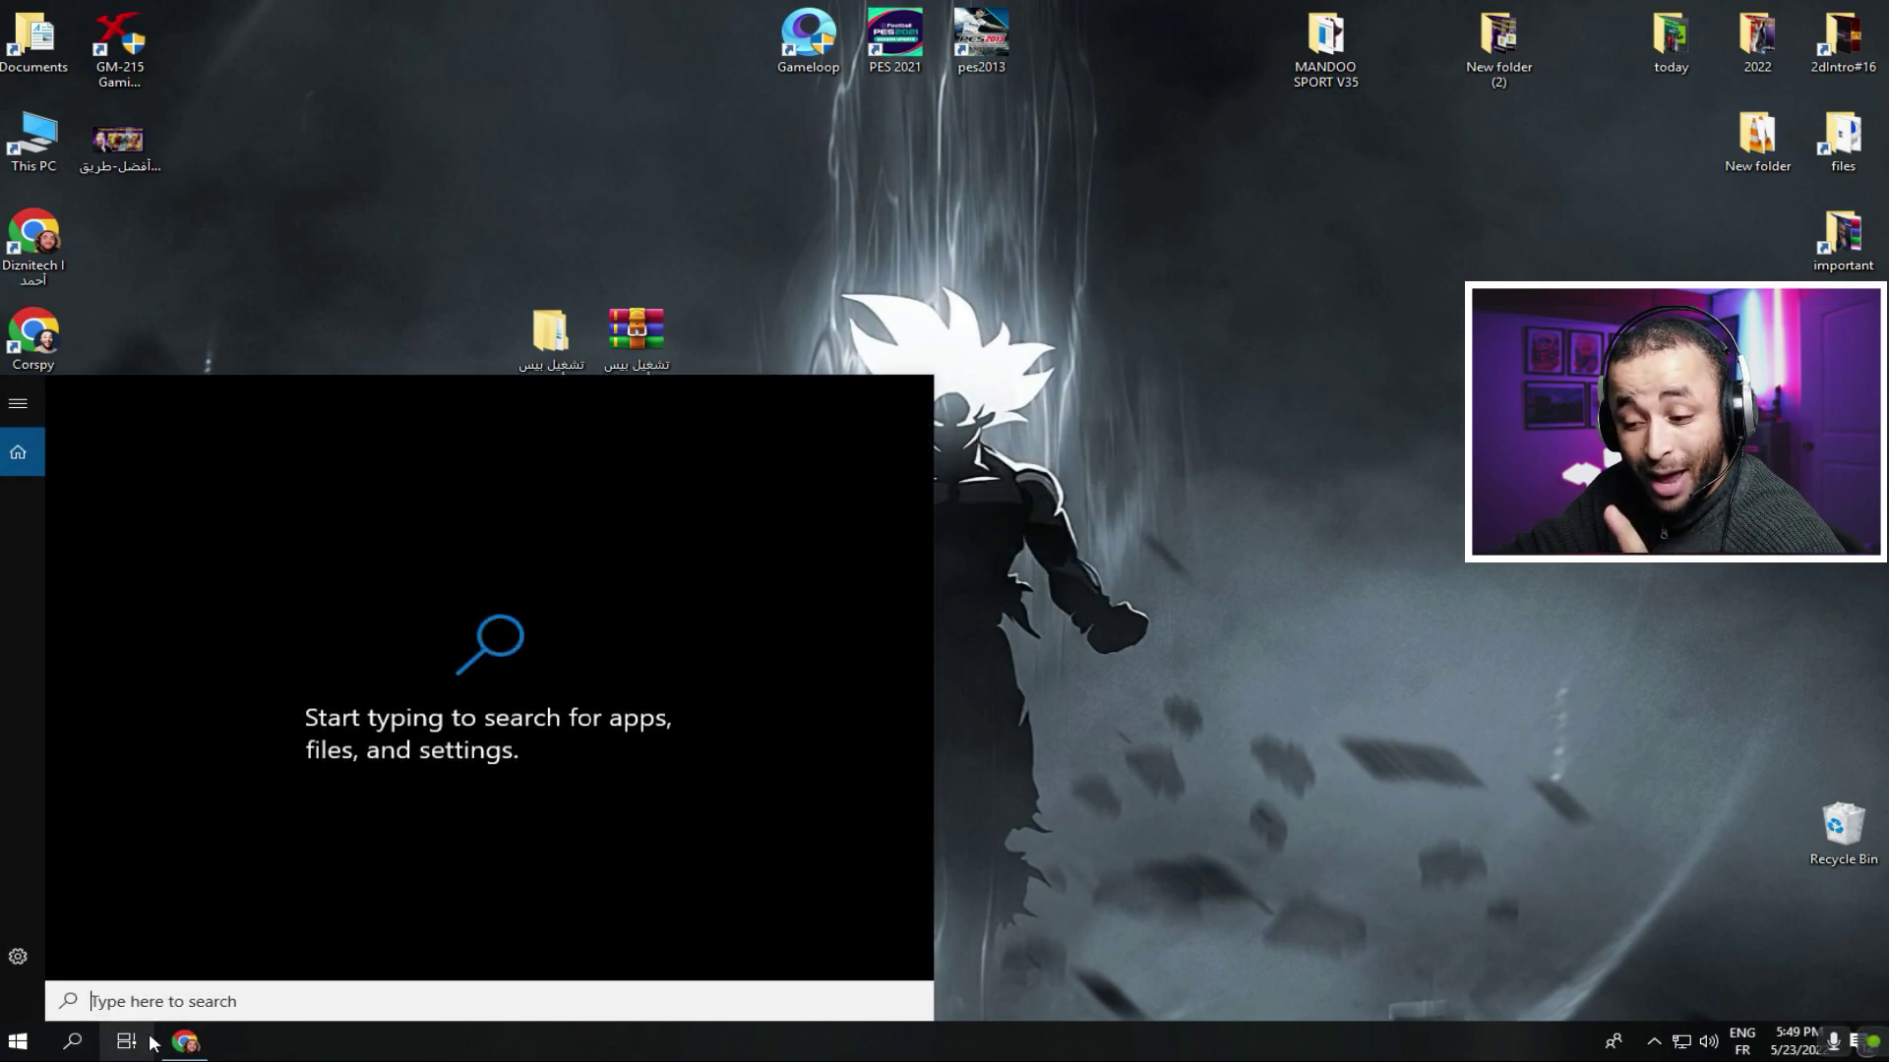
{"action": "type", "text": "run"}
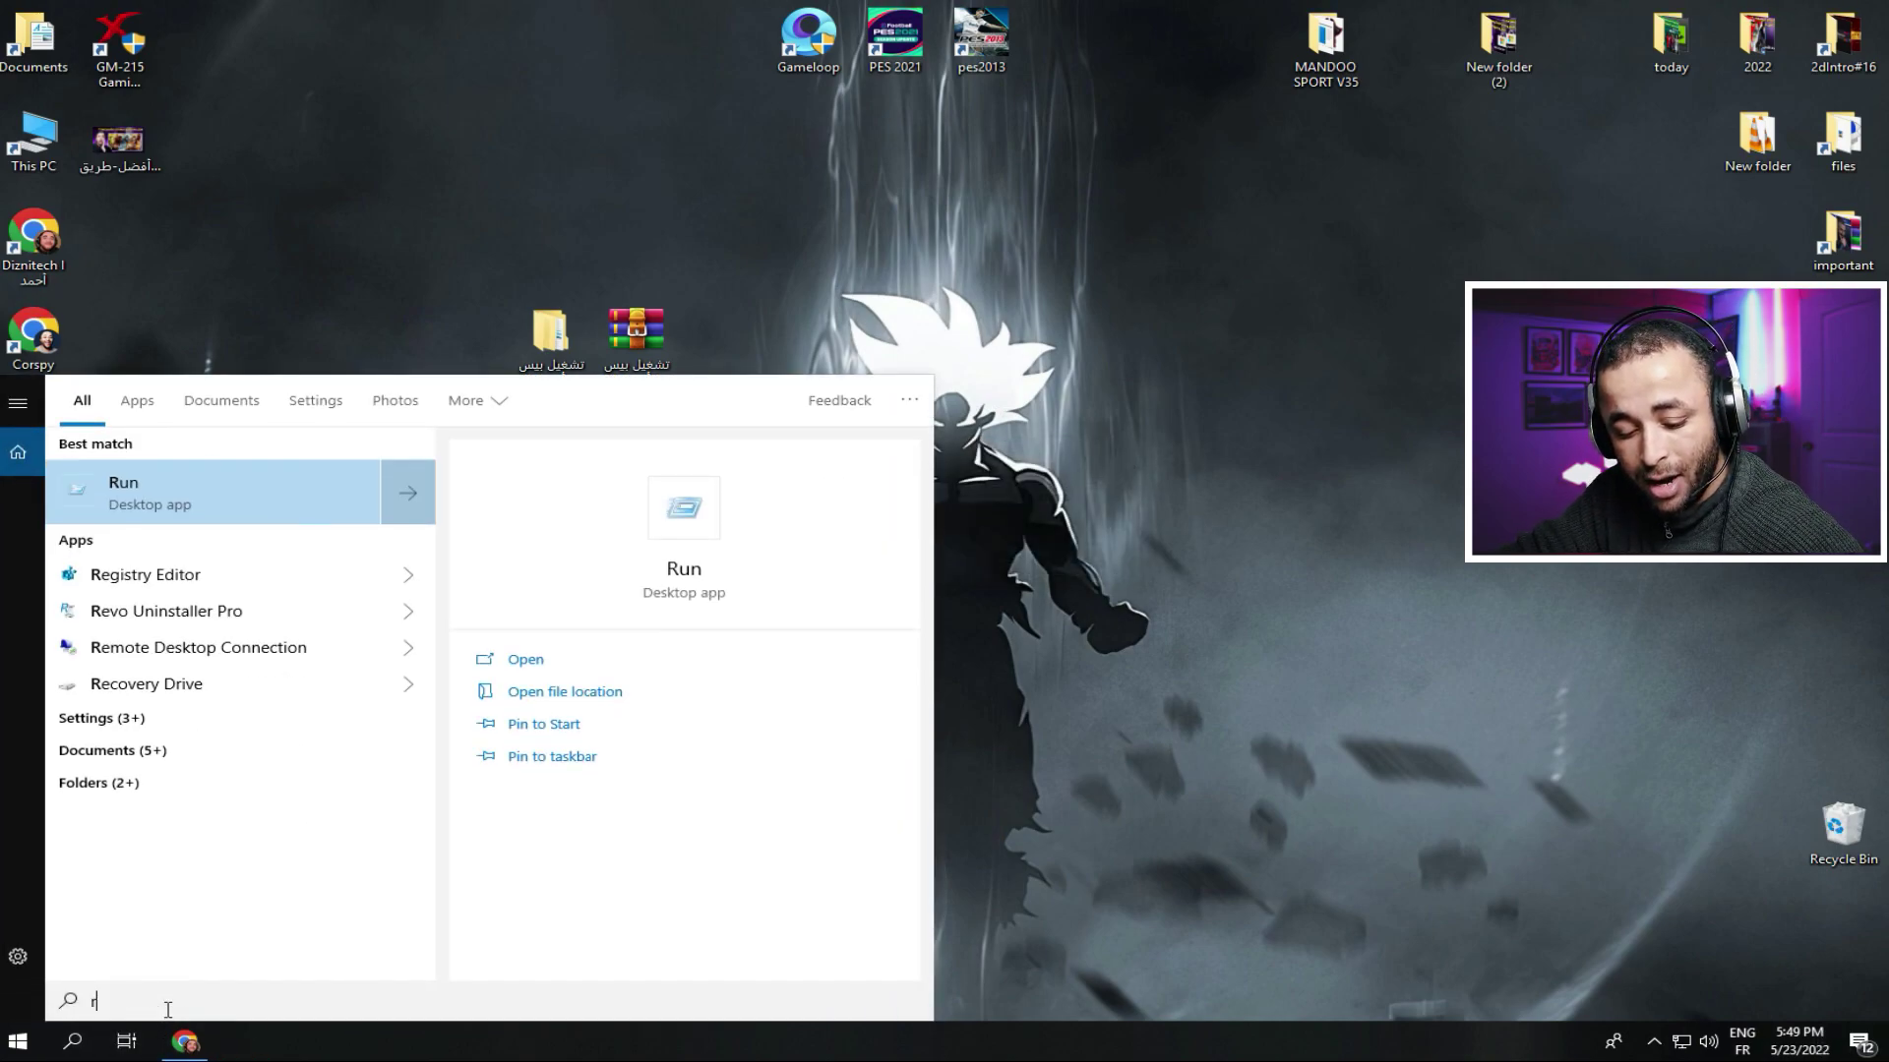
{"action": "left_click", "coordinate": [226, 492]}
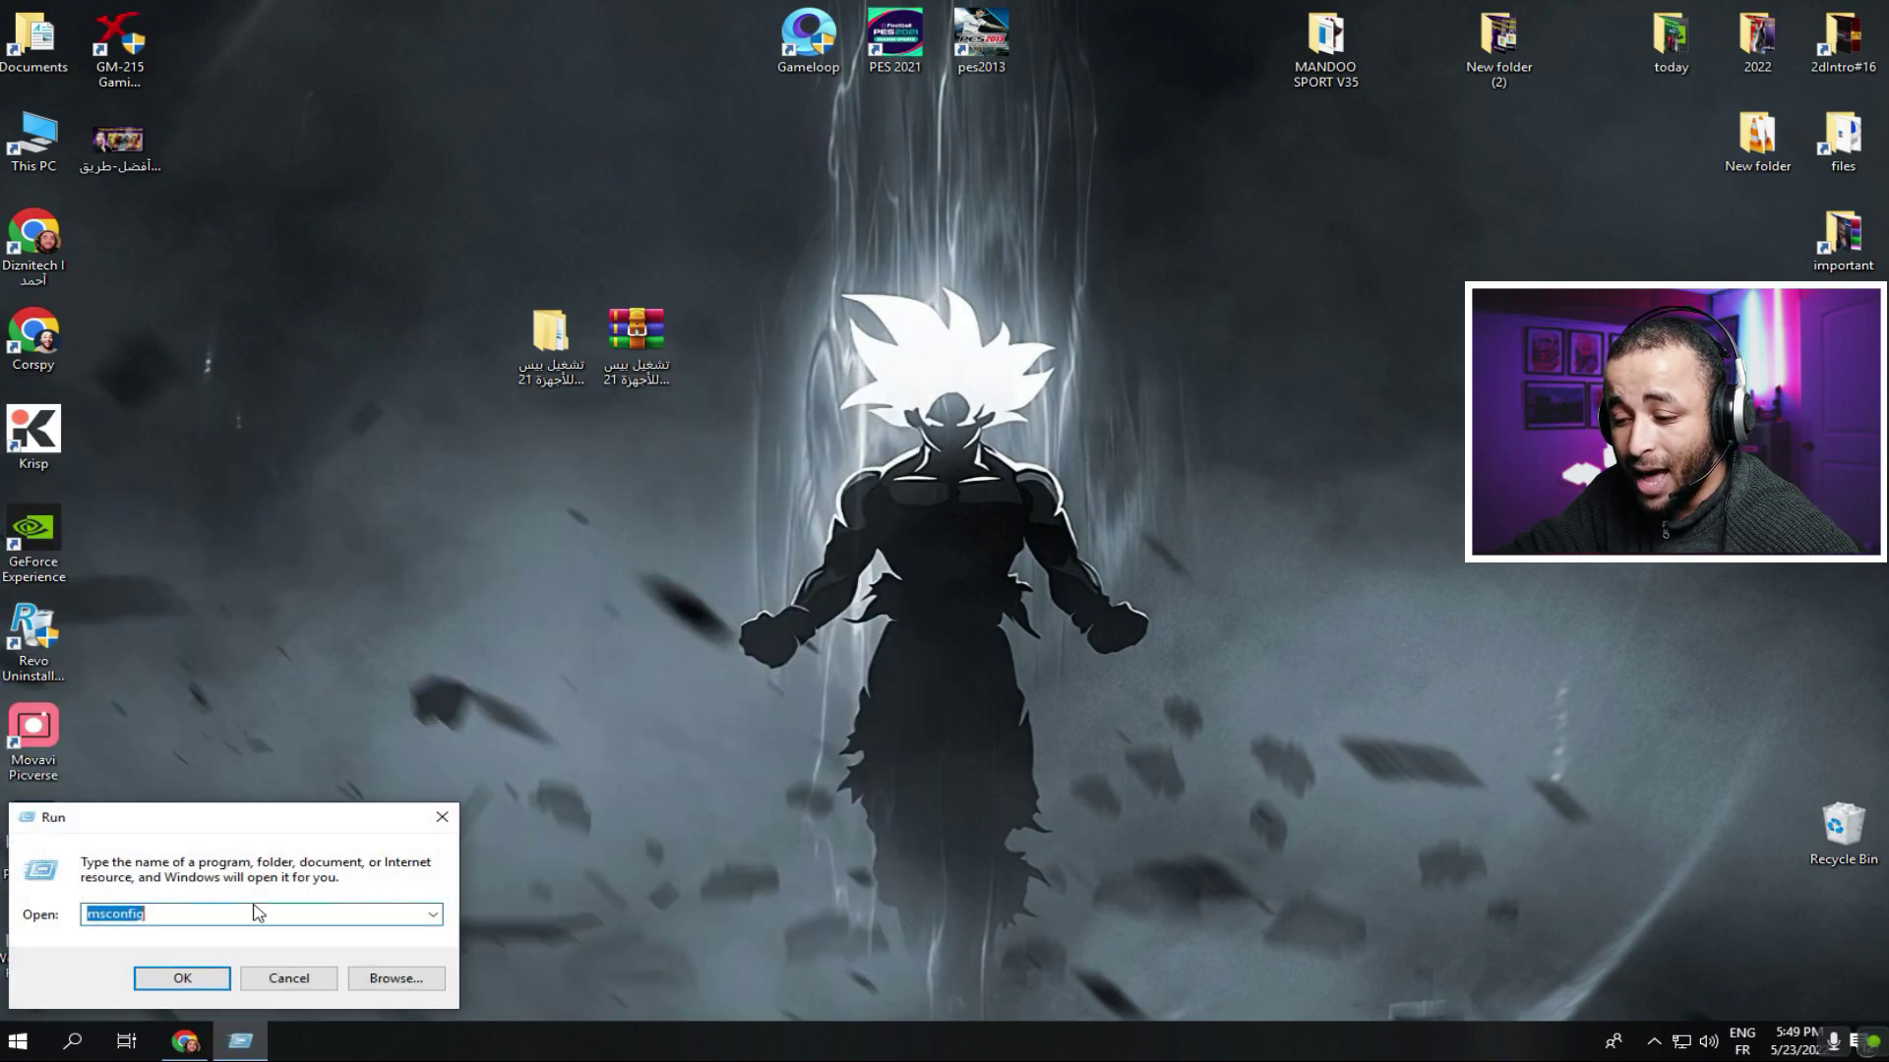
{"action": "type", "text": "temp"}
{"action": "left_click", "coordinate": [185, 979]}
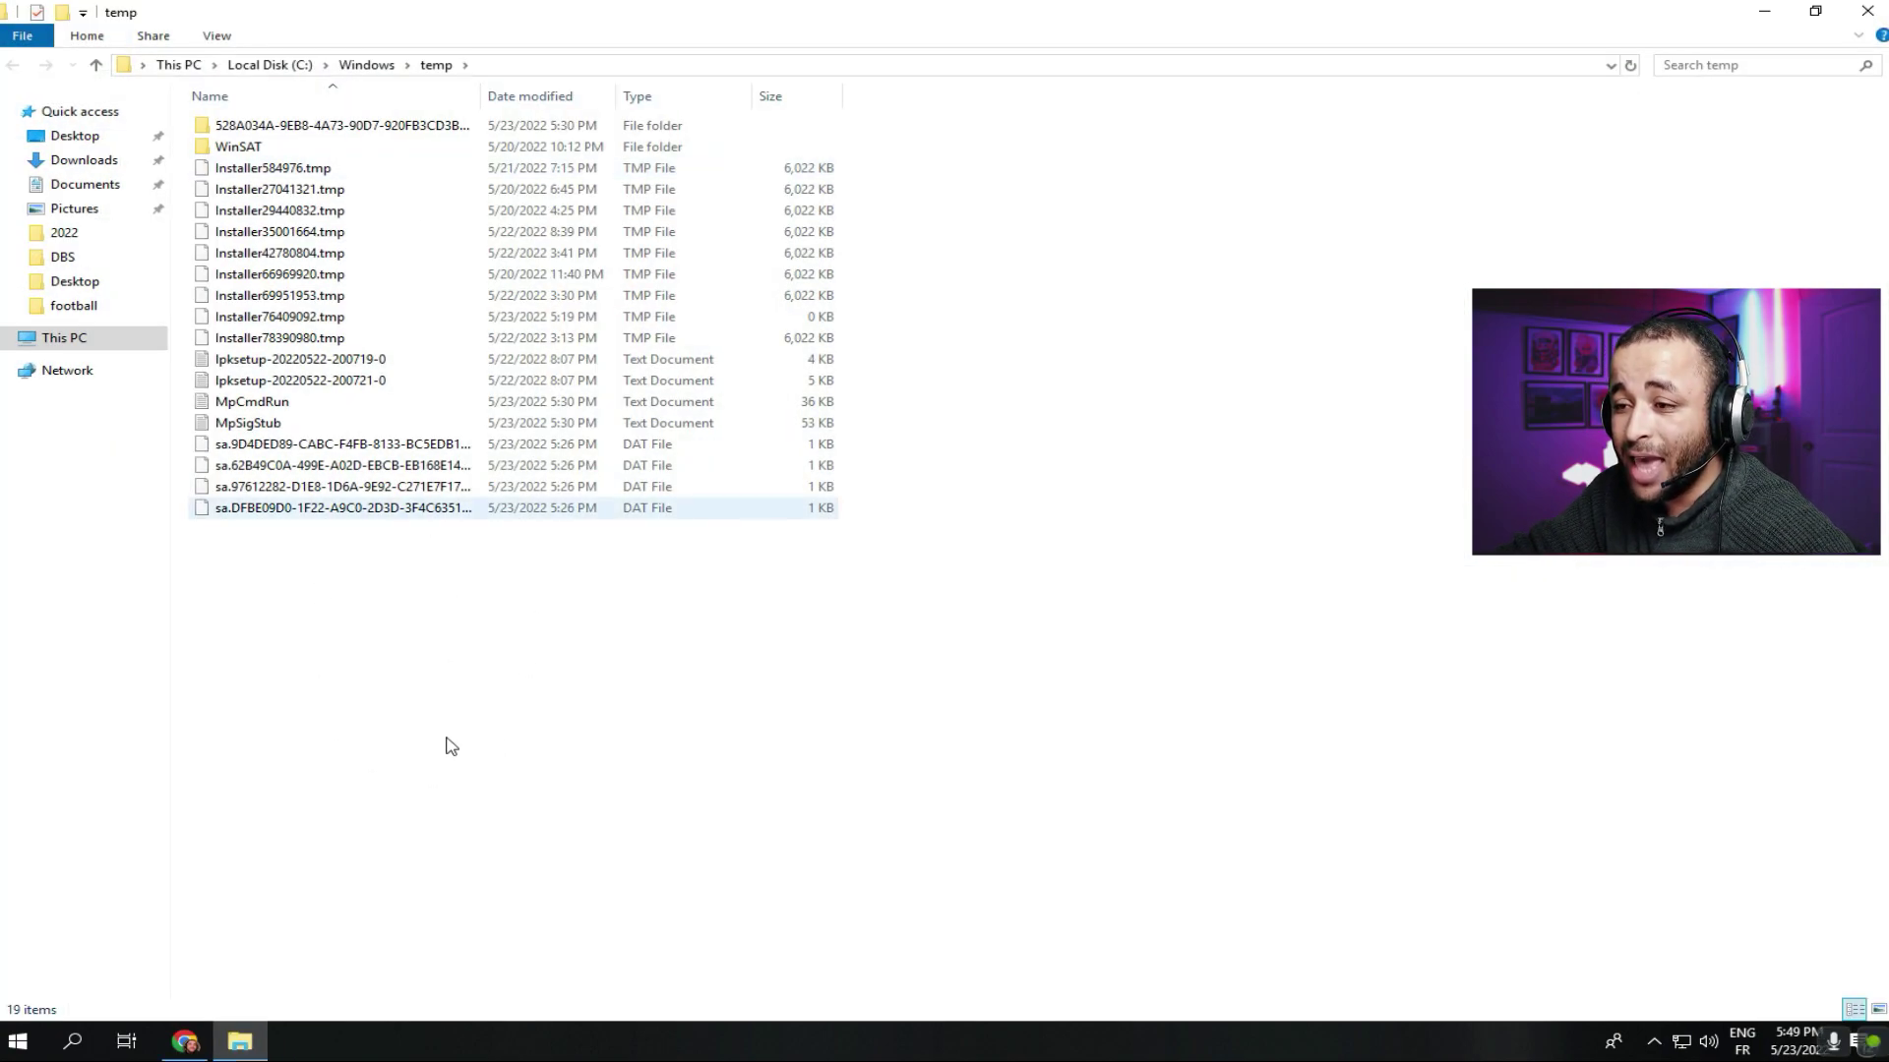
Step: Delete everything in the Windows temp folder, granting administrator permission and skipping the file in use, and close the folder
{"action": "left_click_drag", "start_coordinate": [447, 792], "coordinate": [315, 107]}
{"action": "right_click", "coordinate": [394, 423]}
{"action": "left_click", "coordinate": [455, 681]}
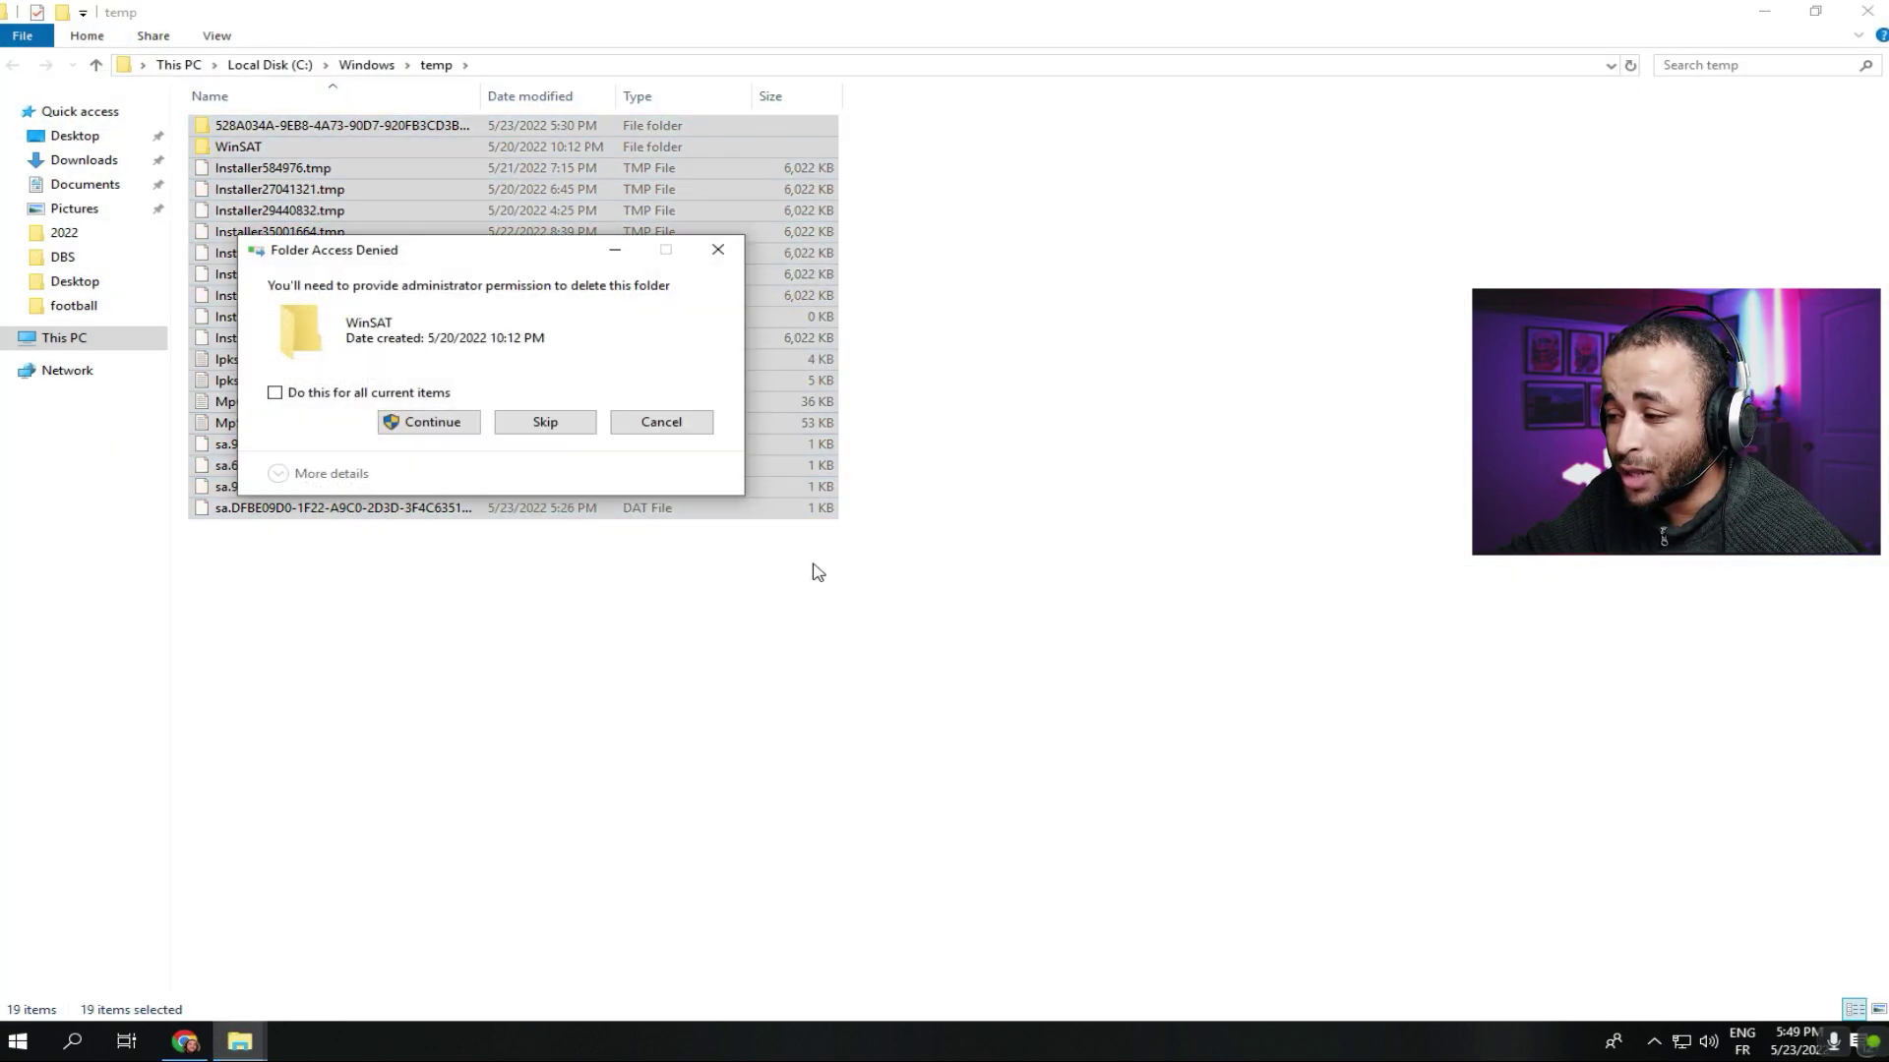
{"action": "left_click", "coordinate": [430, 423]}
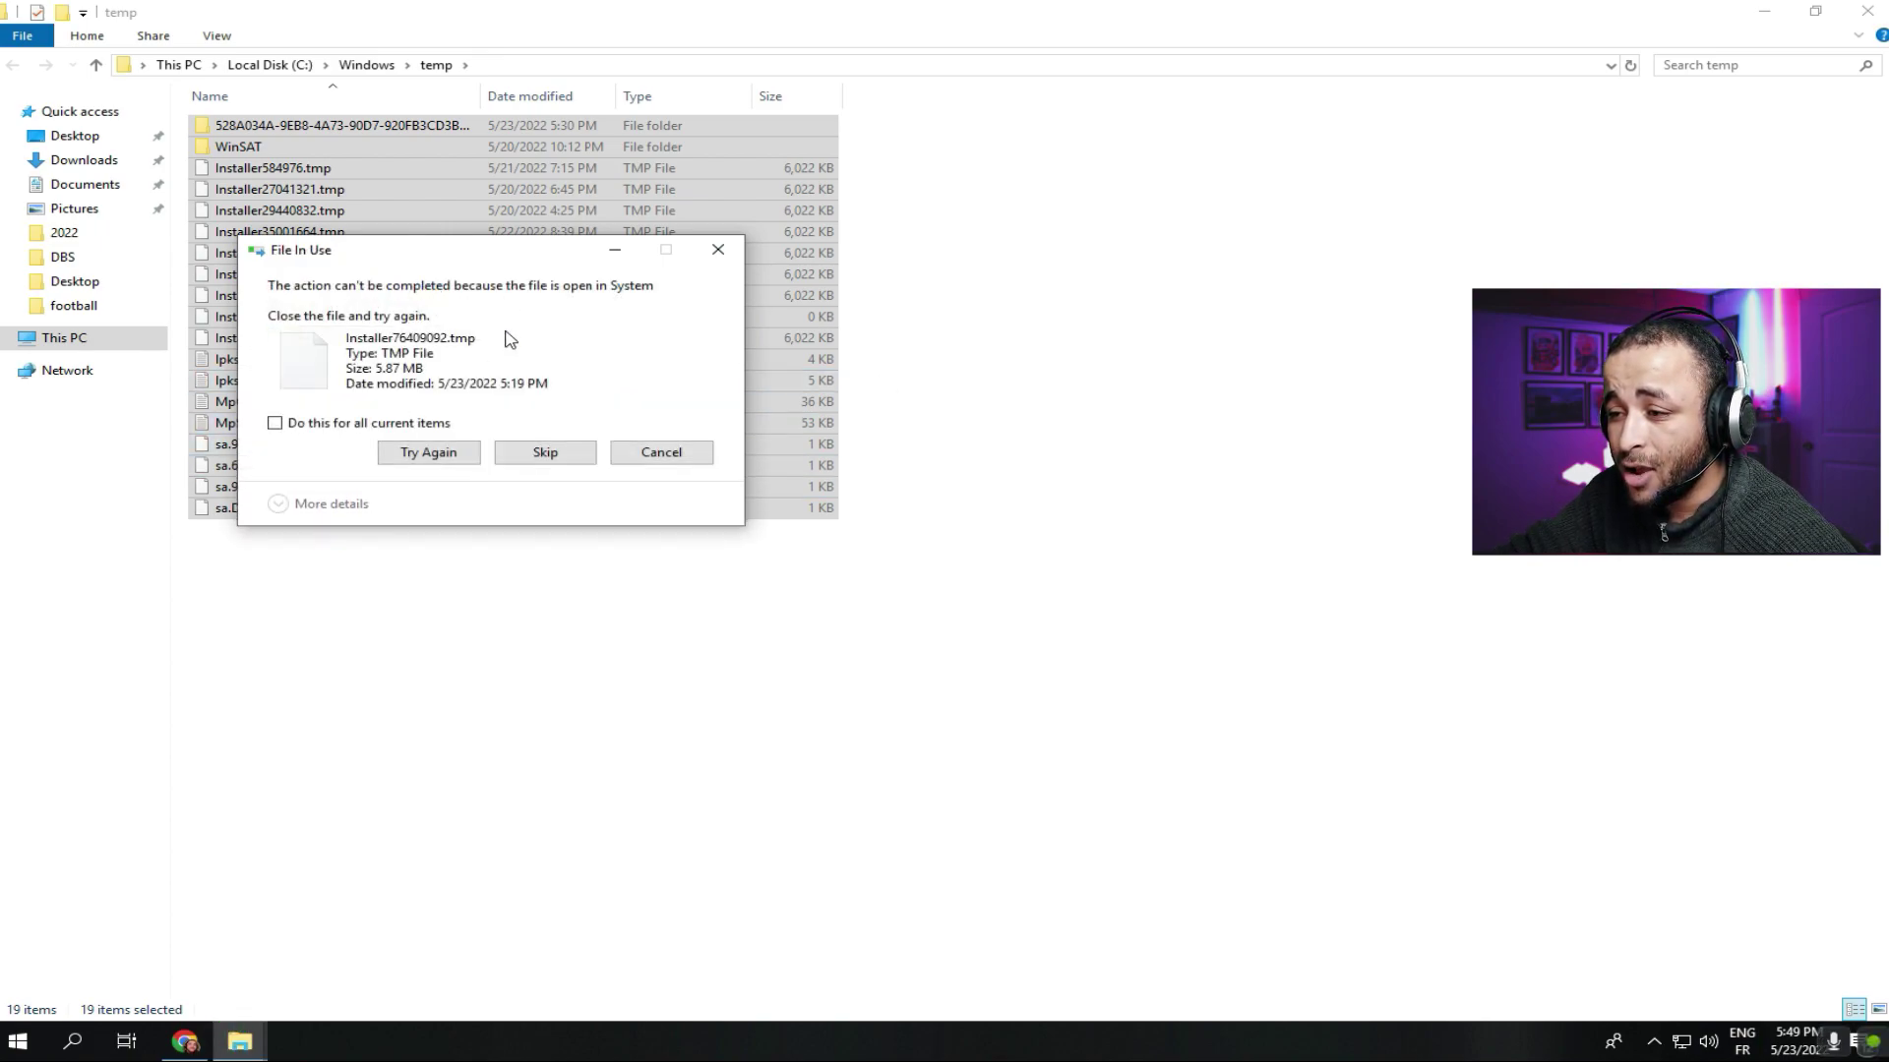
{"action": "left_click", "coordinate": [547, 457]}
{"action": "left_click", "coordinate": [1867, 10]}
Step: Use the Run dialog to open the user's local temporary files folder with the command %temp%
{"action": "left_click", "coordinate": [71, 1041]}
{"action": "type", "text": "run"}
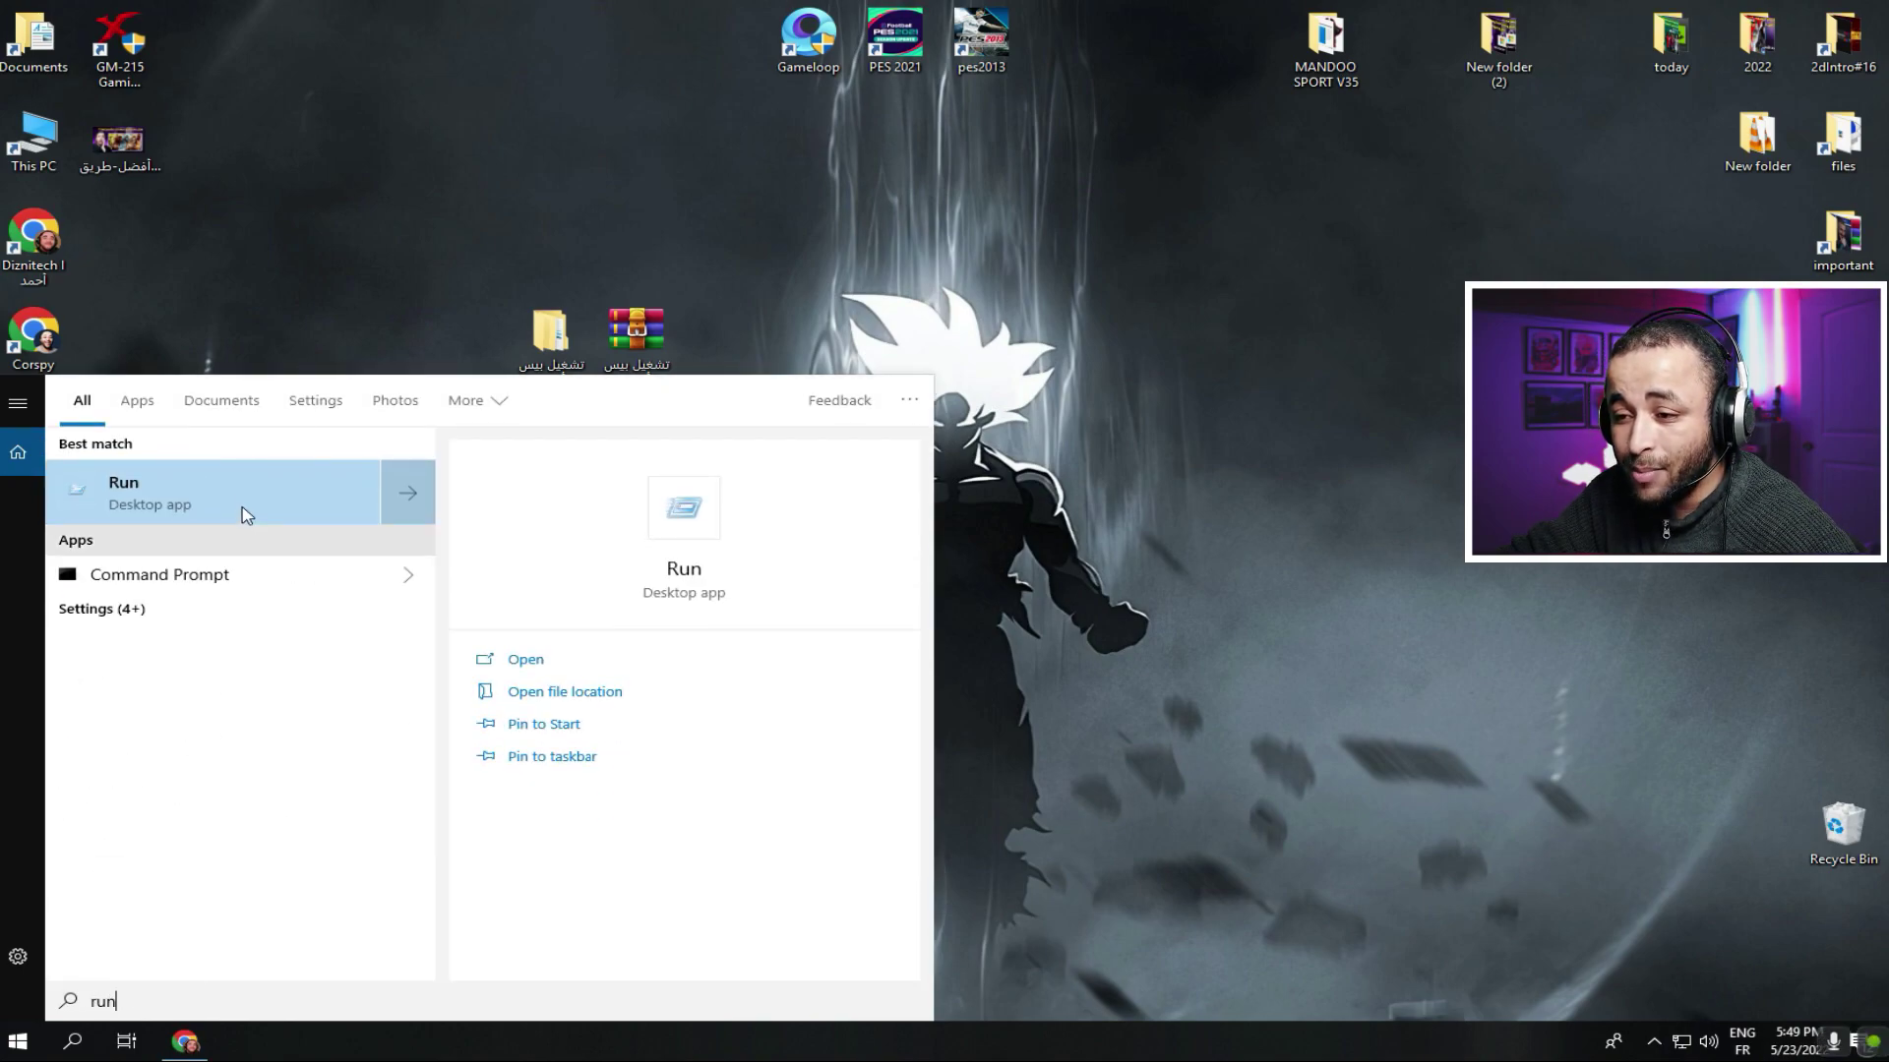
{"action": "left_click", "coordinate": [246, 515]}
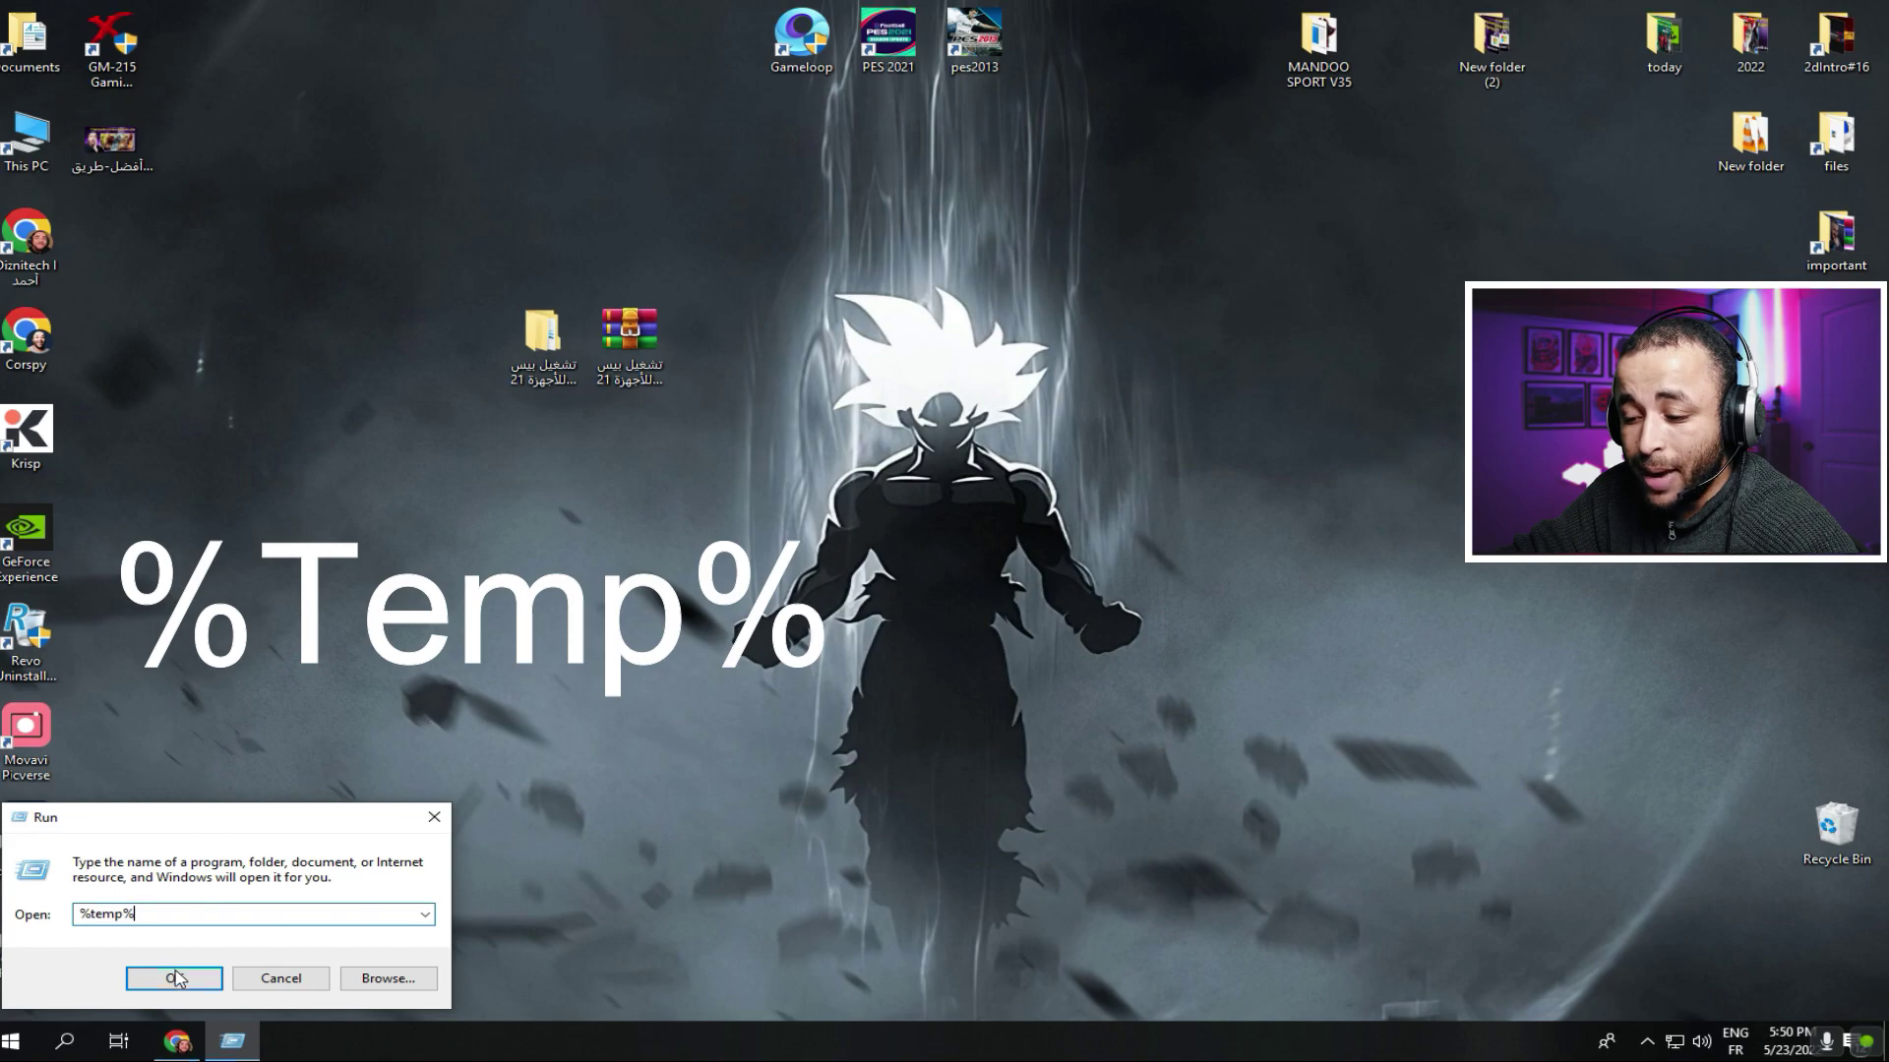
{"action": "left_click", "coordinate": [177, 977]}
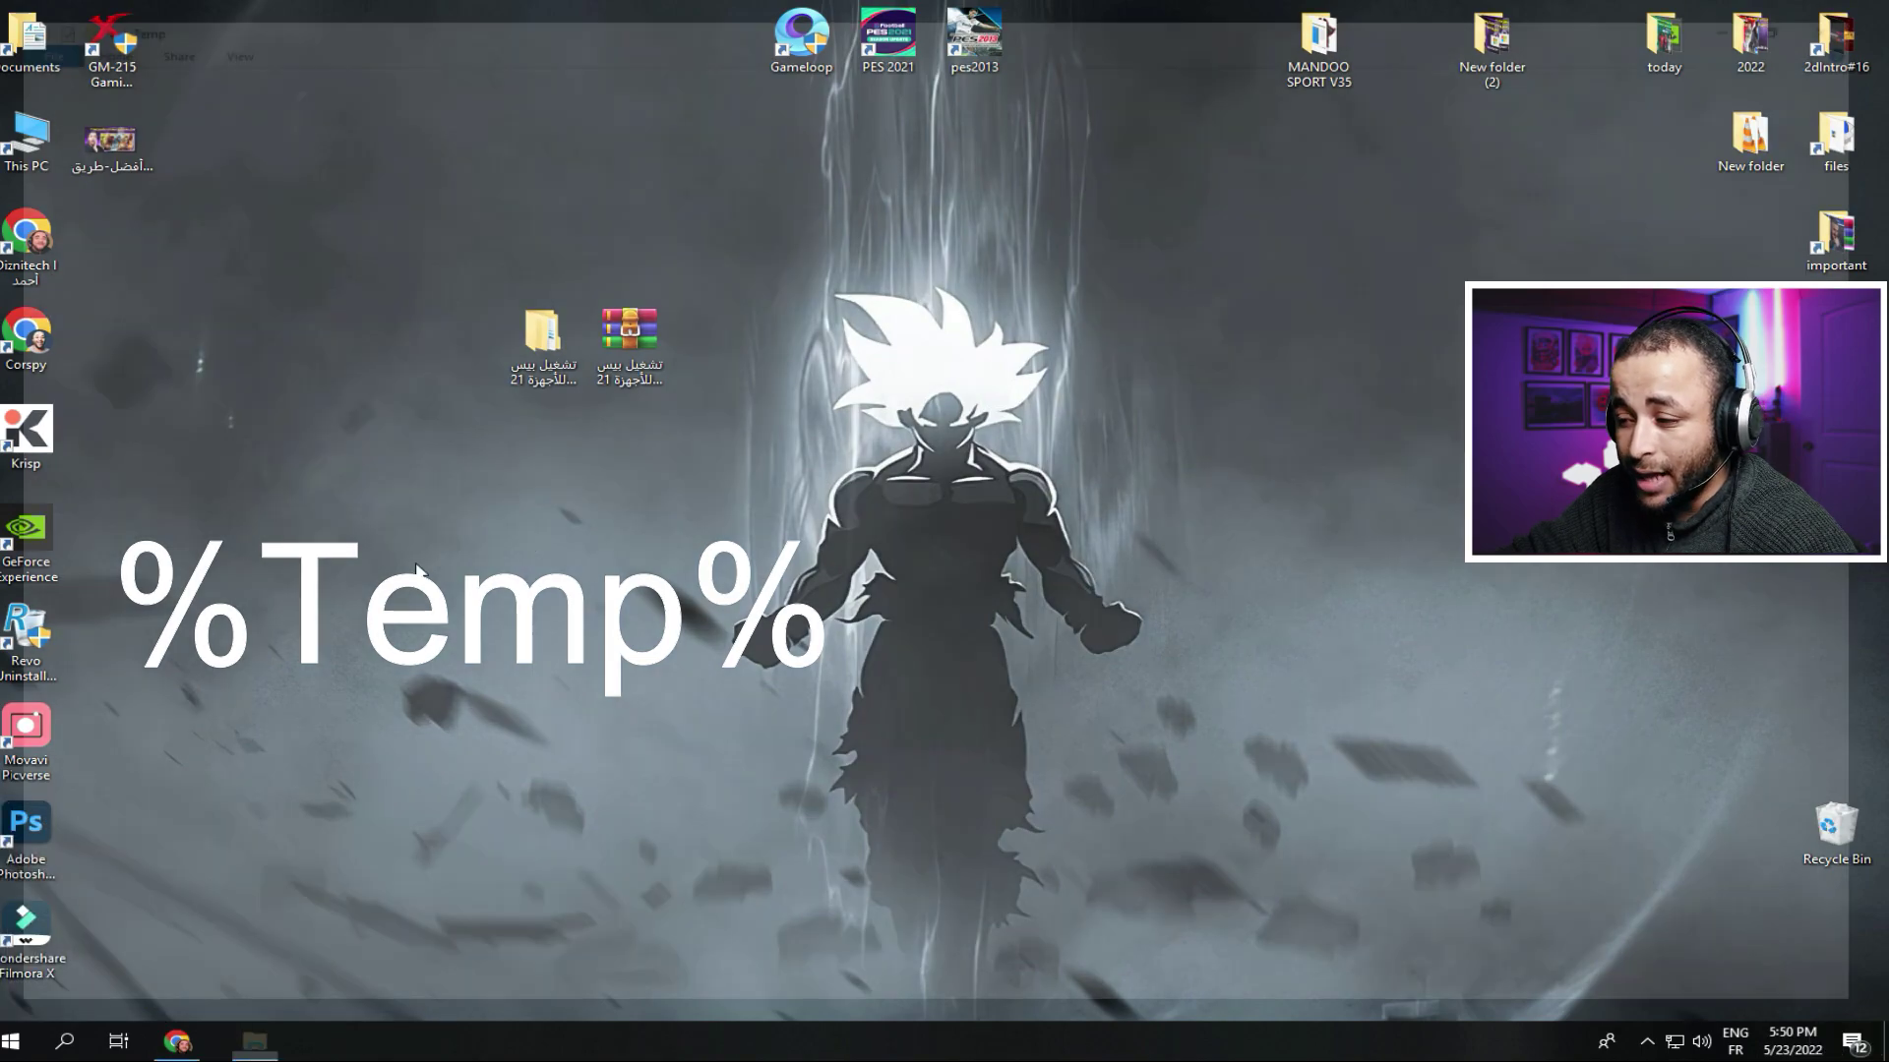
Step: Delete everything in the user's local Temp folder, skipping all files in use, and close the folder
{"action": "left_click_drag", "start_coordinate": [928, 126], "coordinate": [165, 997]}
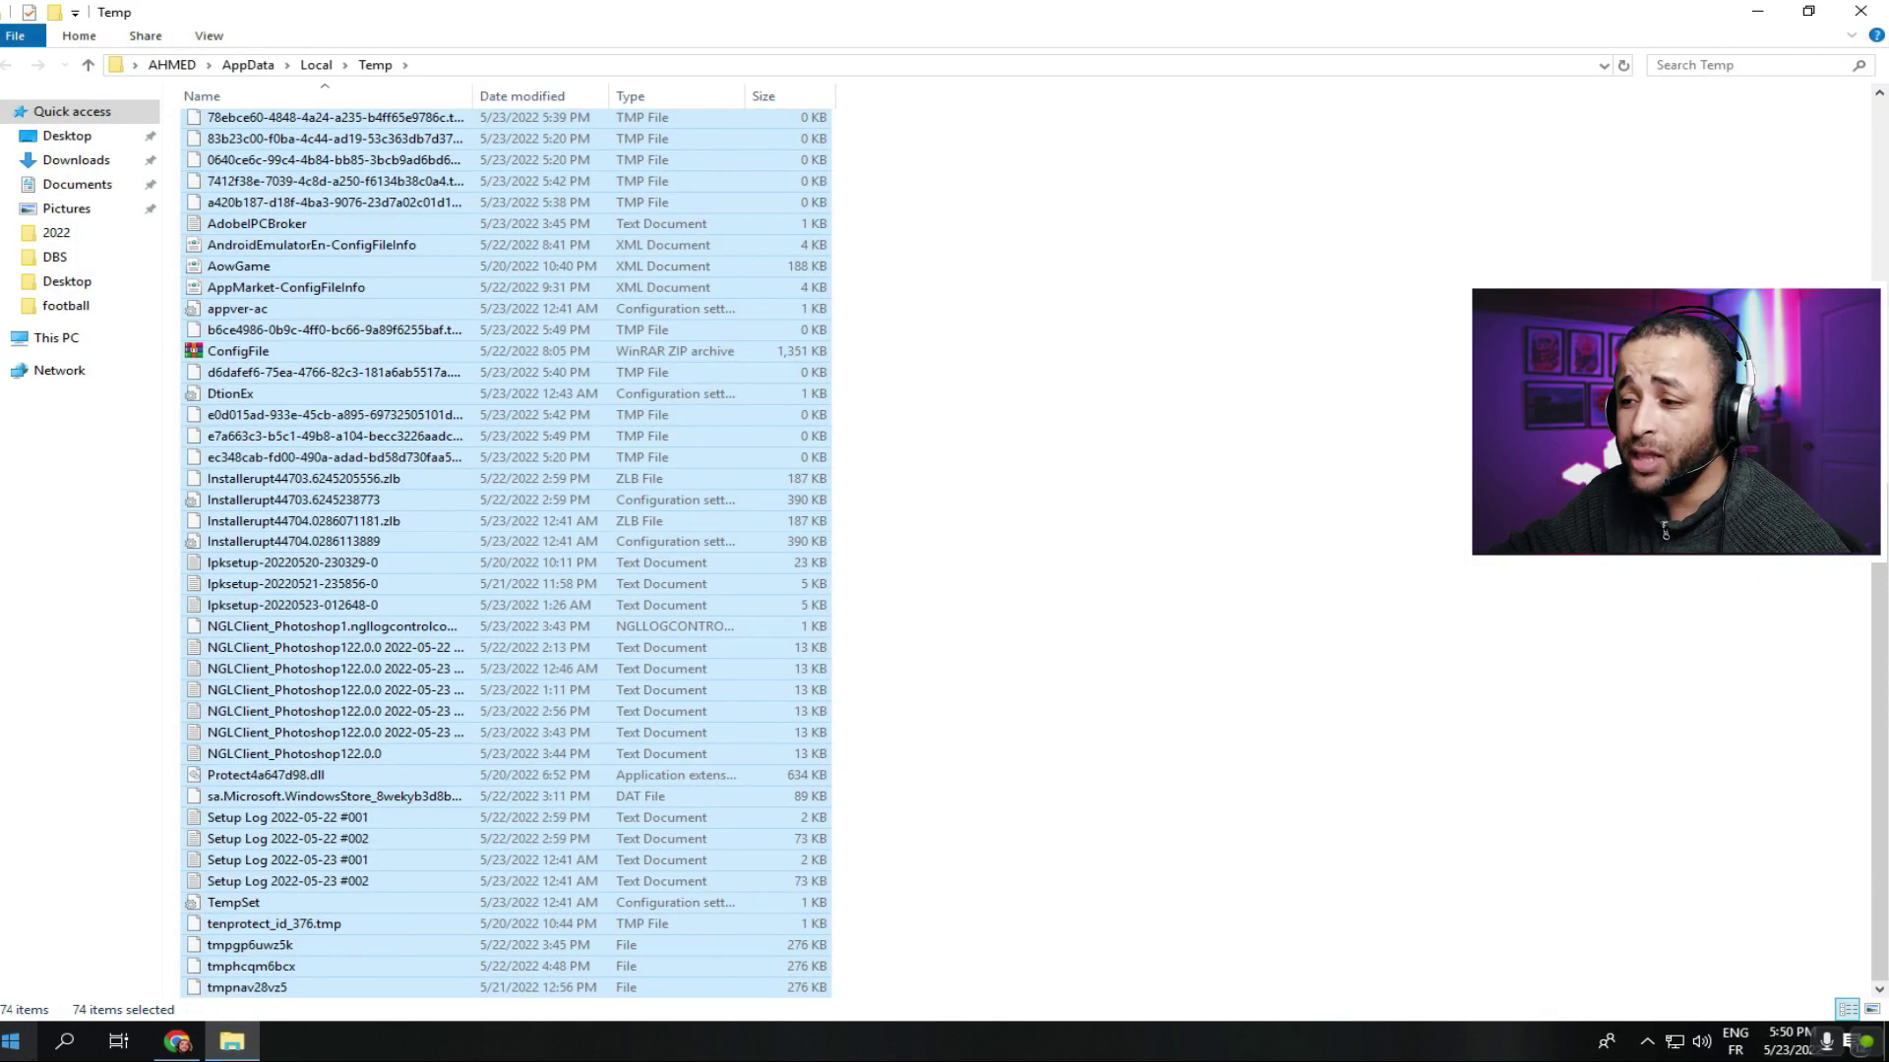
{"action": "right_click", "coordinate": [397, 733]}
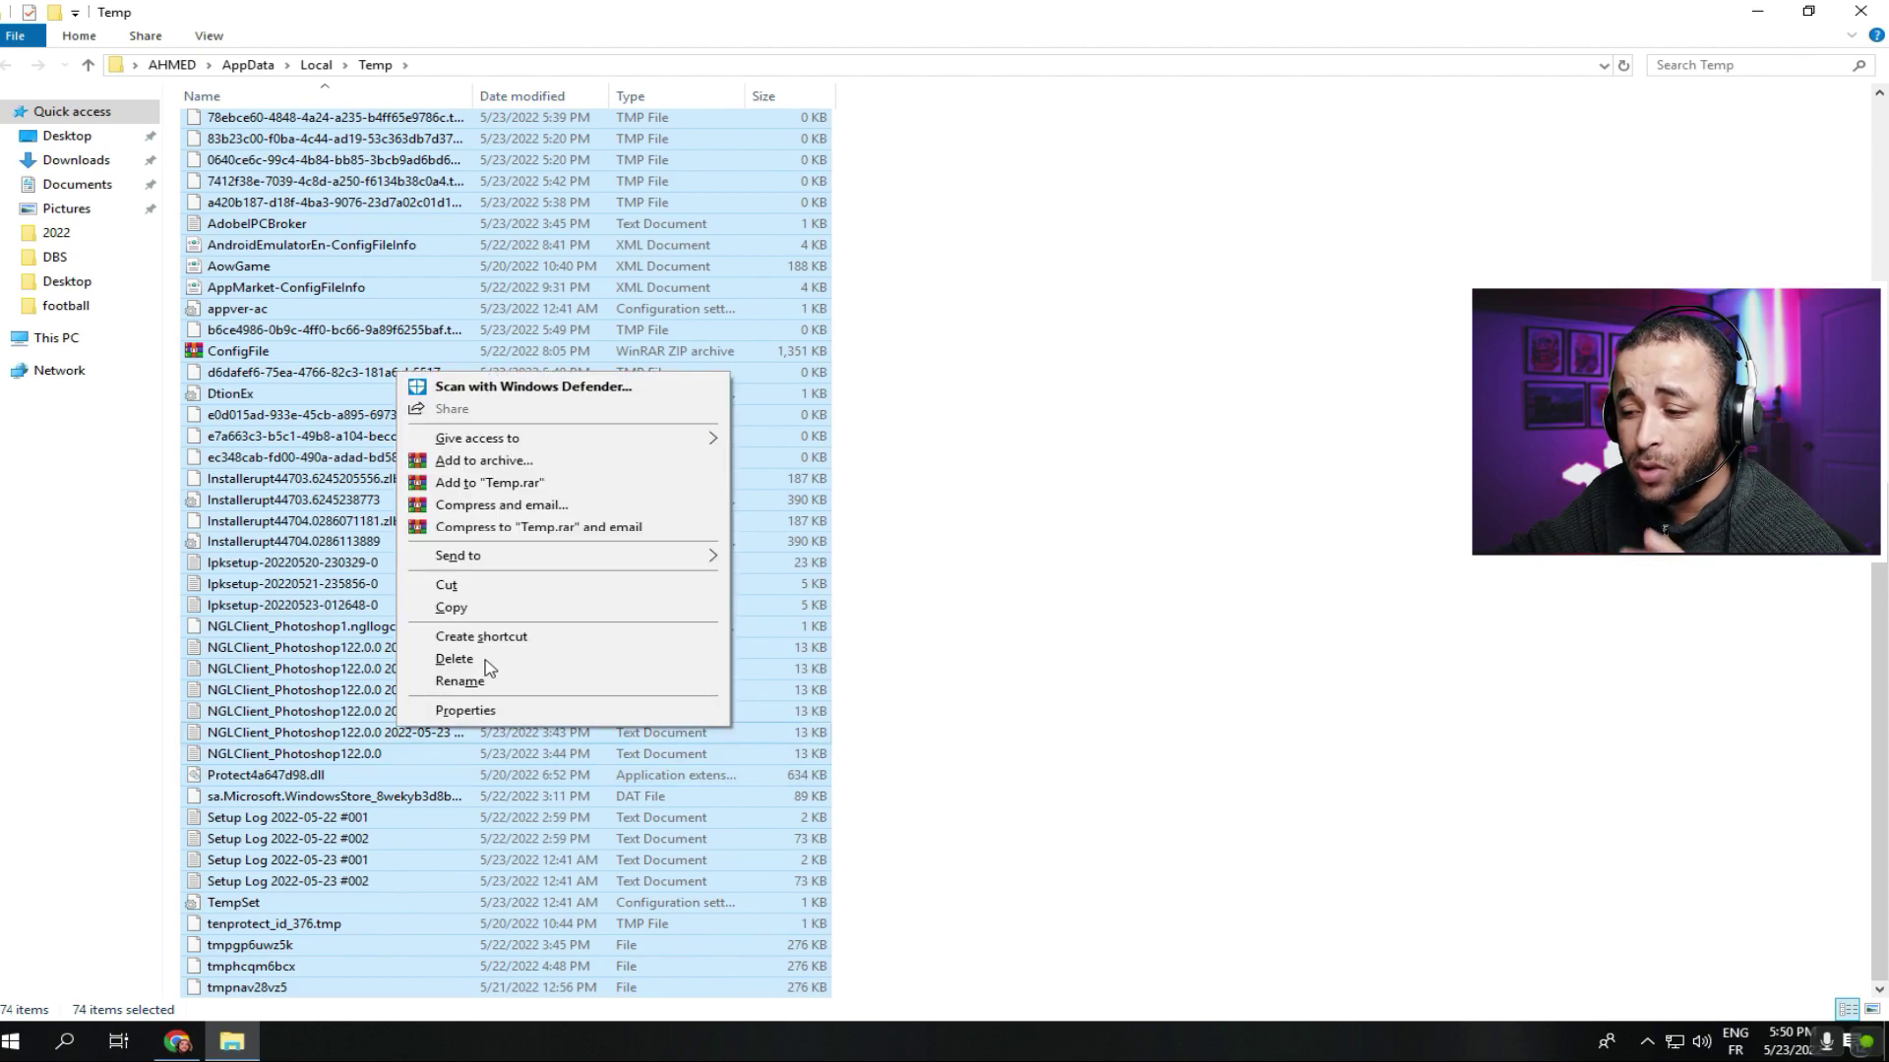
{"action": "left_click", "coordinate": [454, 659]}
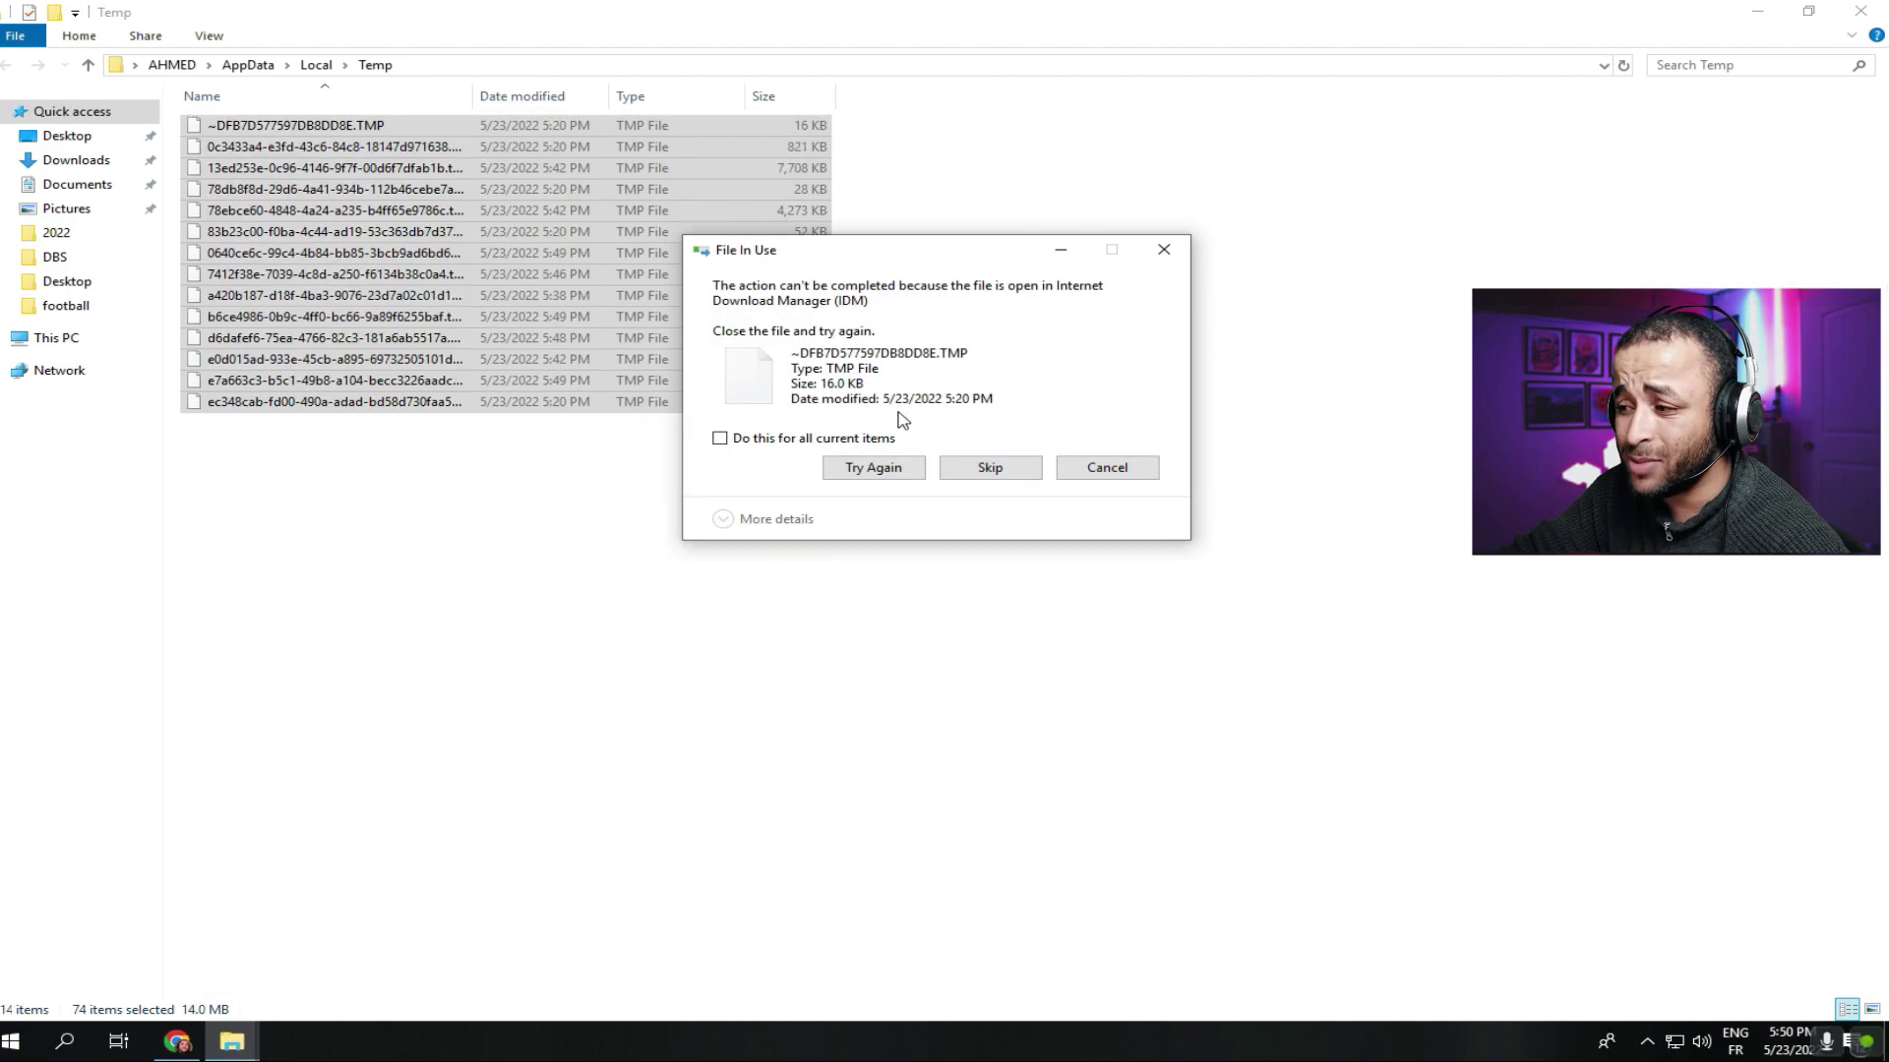
{"action": "left_click", "coordinate": [829, 442]}
{"action": "left_click", "coordinate": [856, 465]}
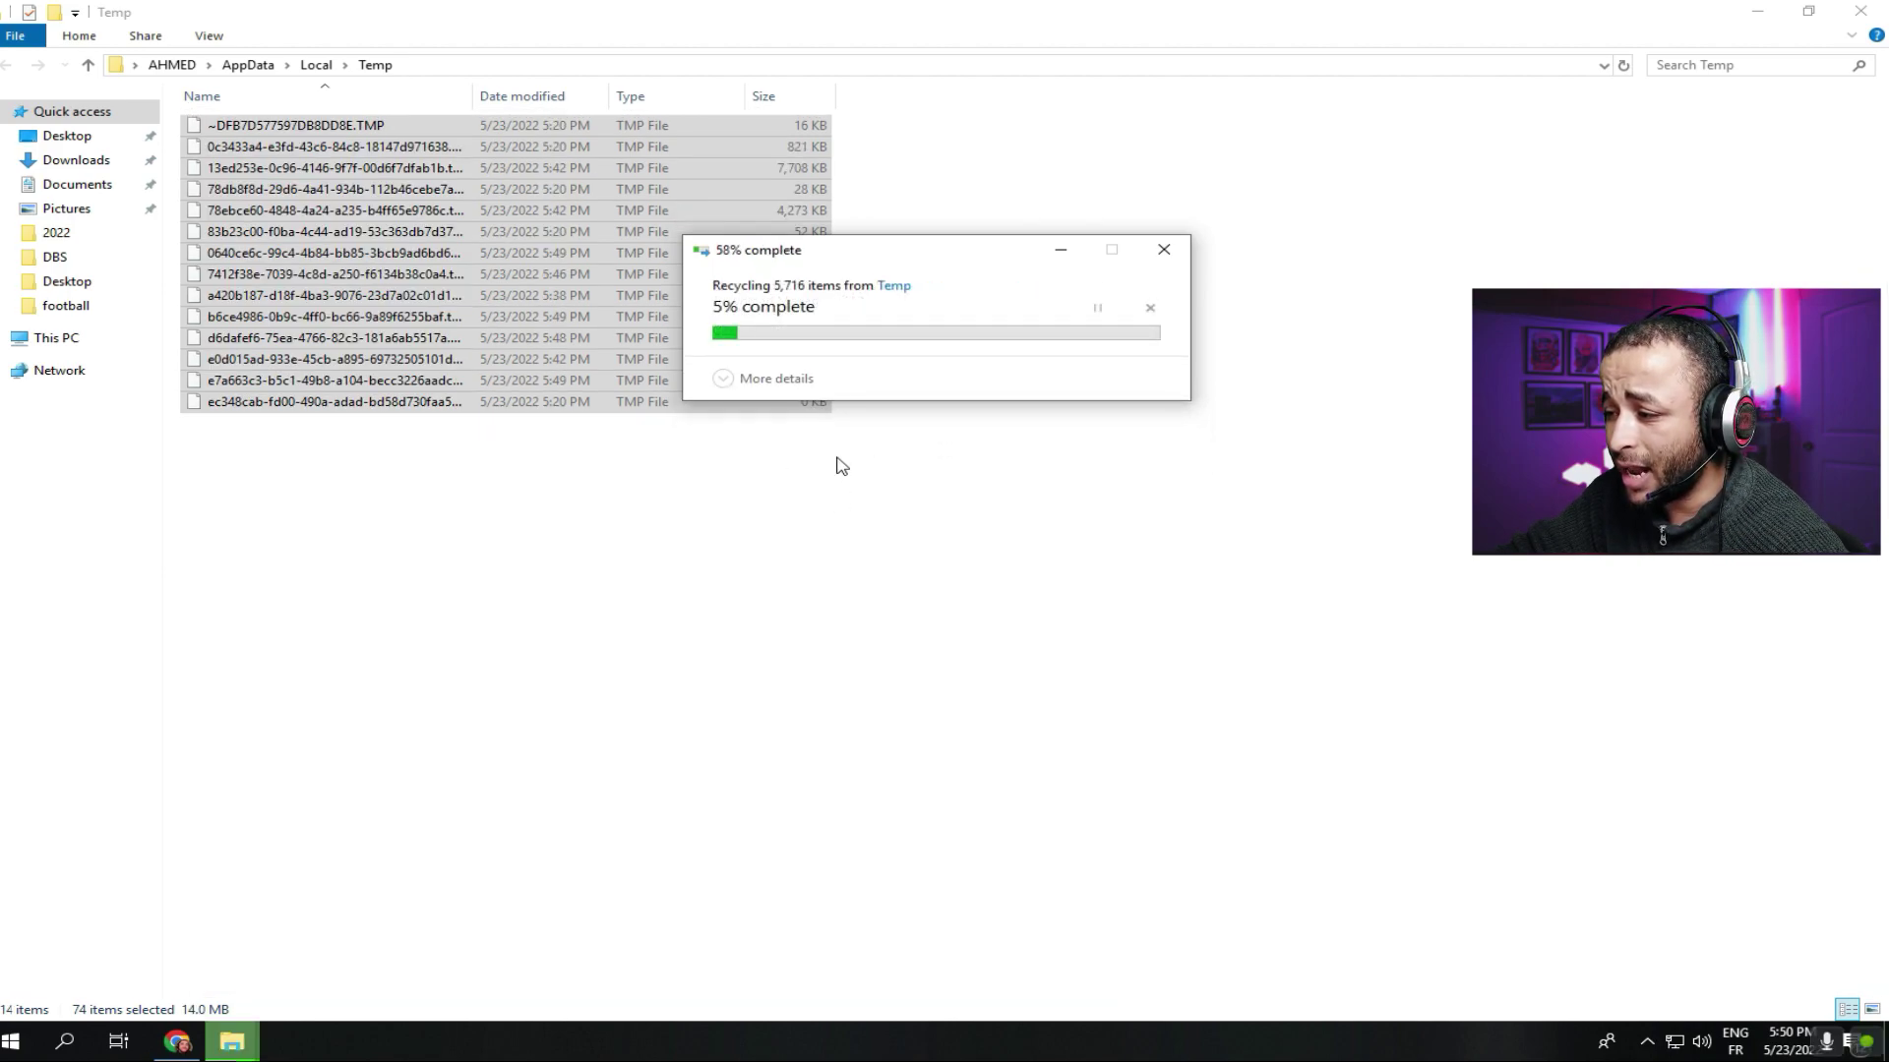
{"action": "left_click", "coordinate": [720, 440]}
{"action": "left_click", "coordinate": [974, 471]}
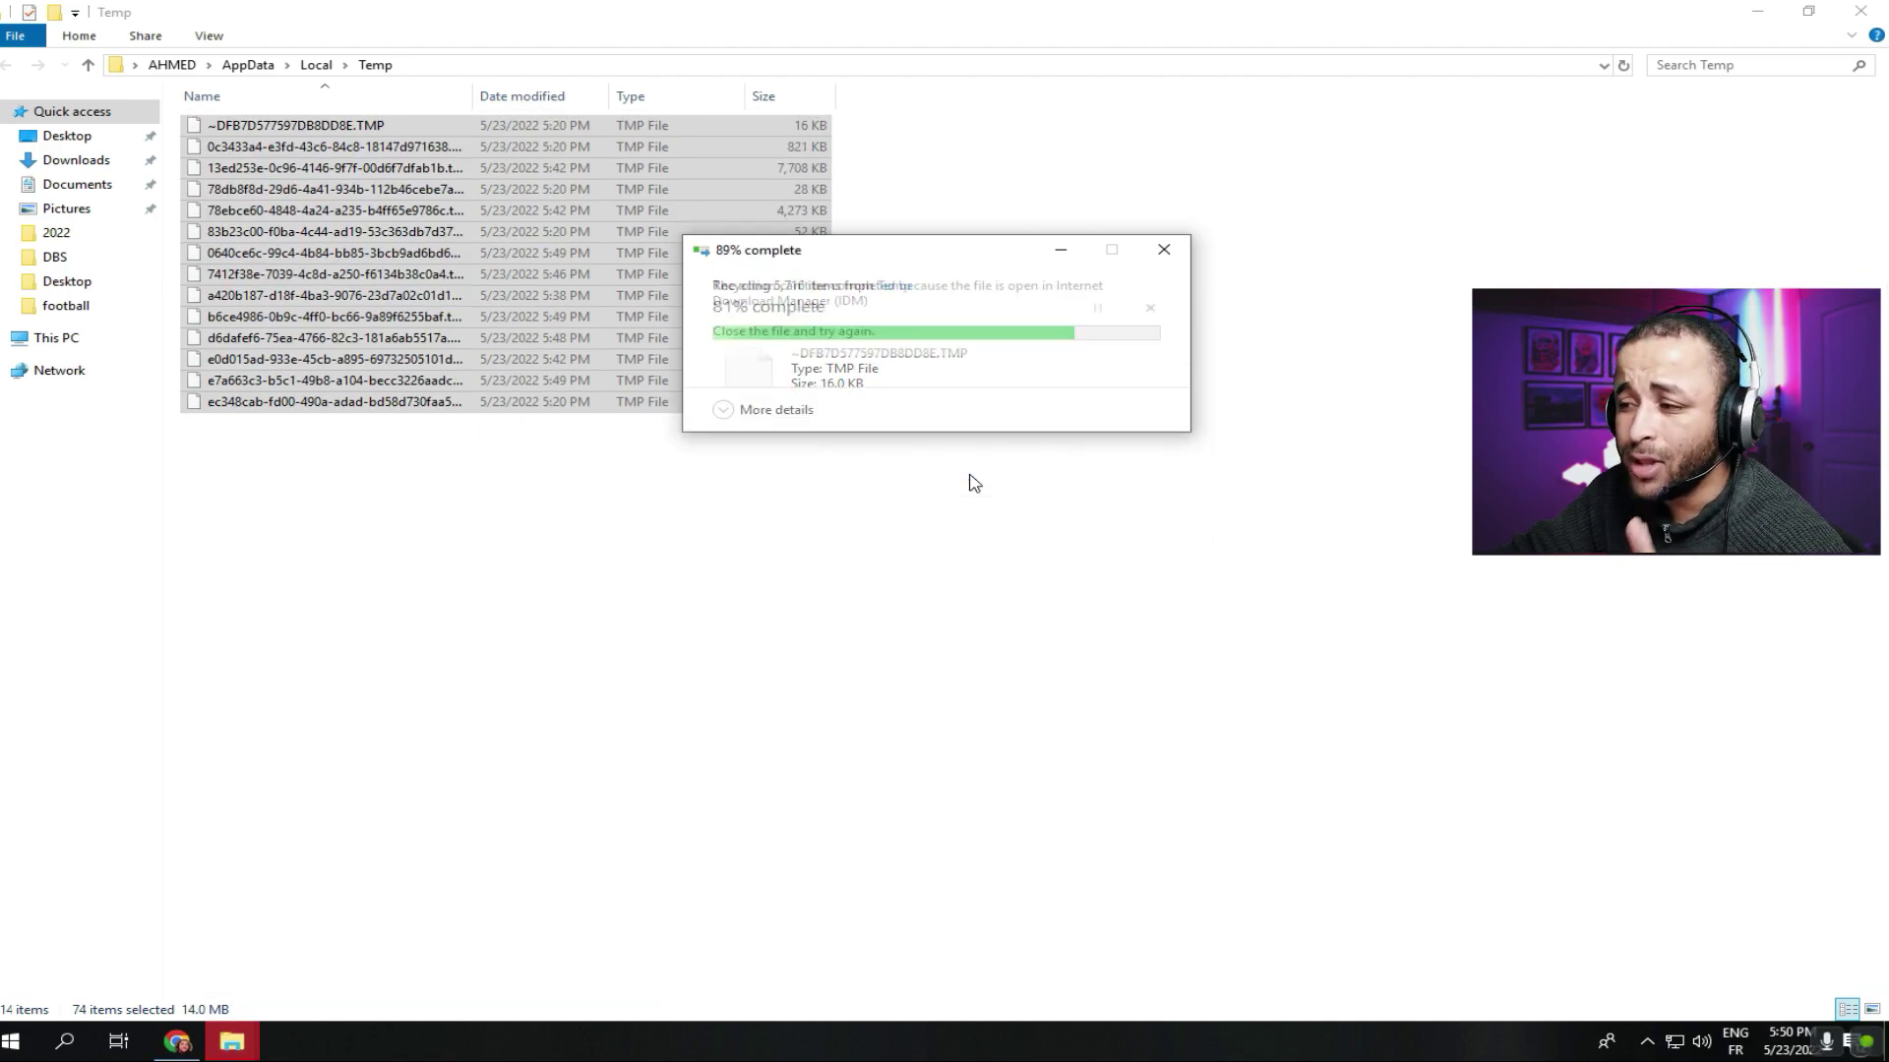
{"action": "left_click", "coordinate": [1756, 10]}
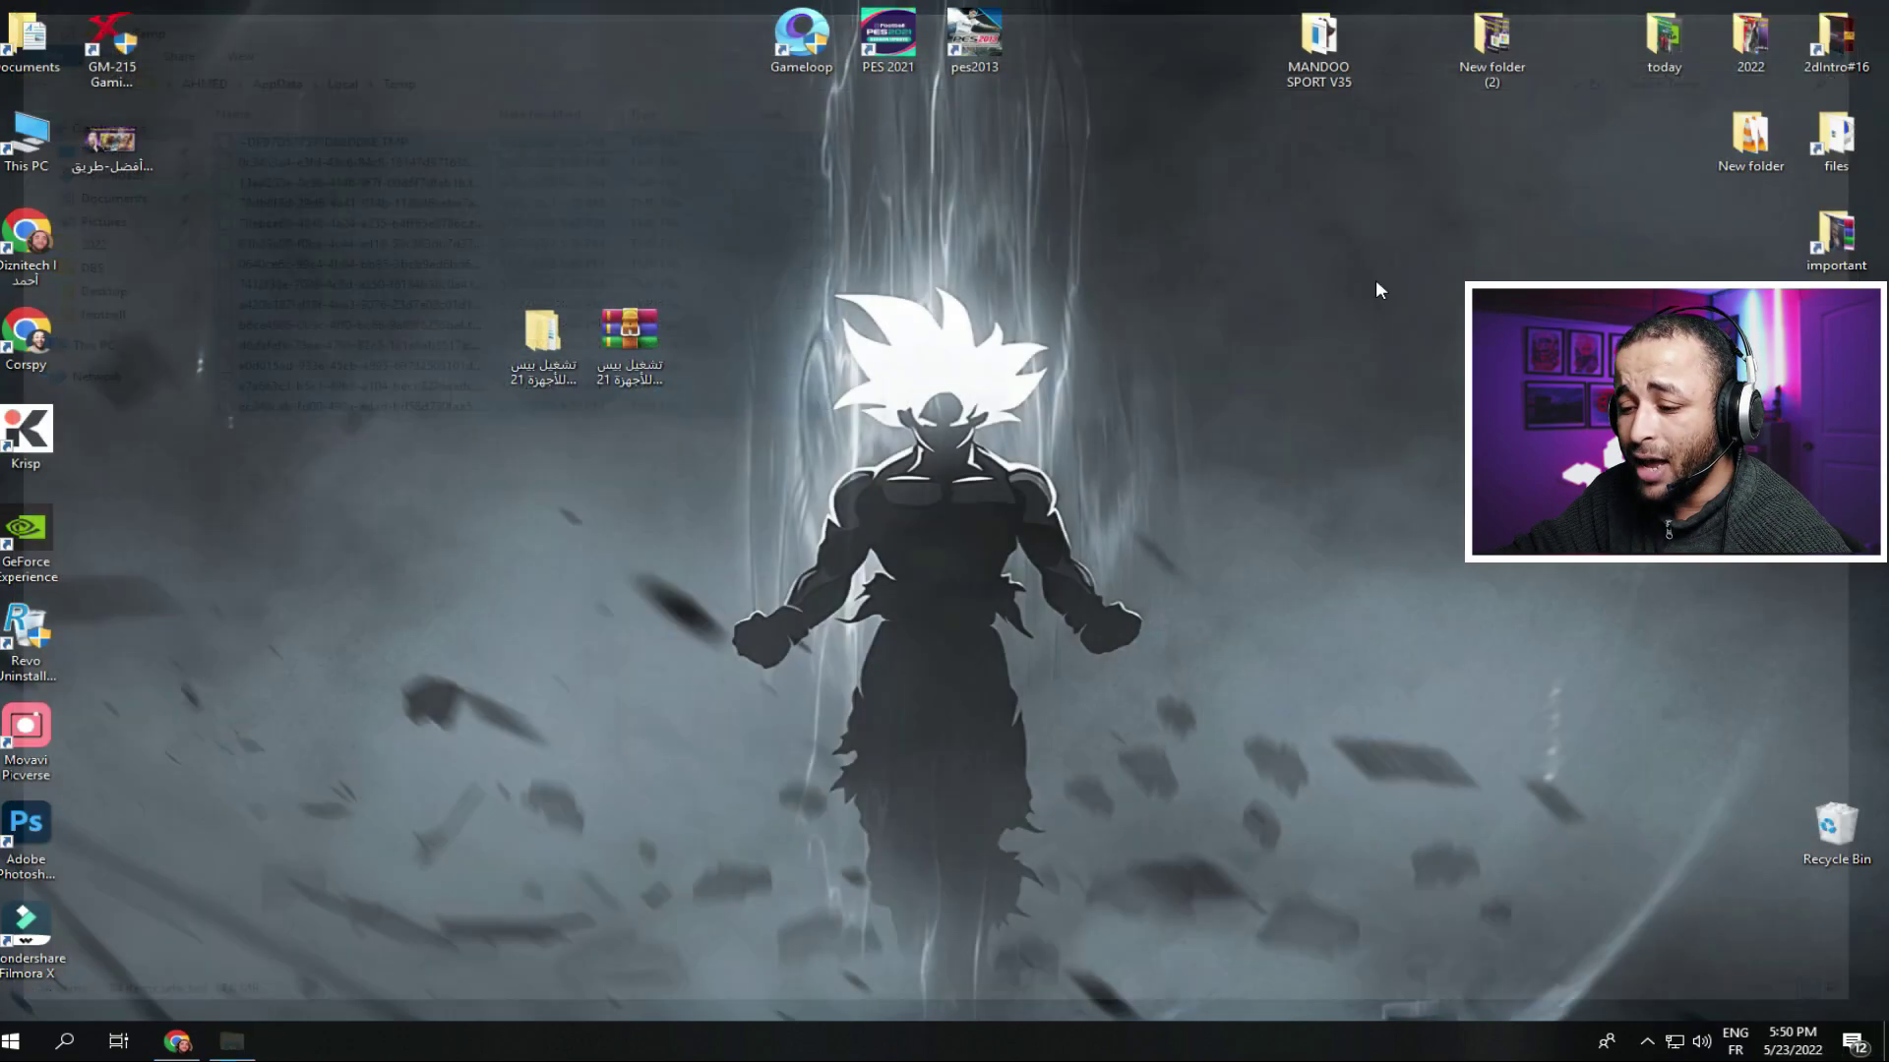
Step: Use the Run dialog to open the Windows Prefetch folder with the command prefetch, granting permission to access it
{"action": "left_click", "coordinate": [64, 1041]}
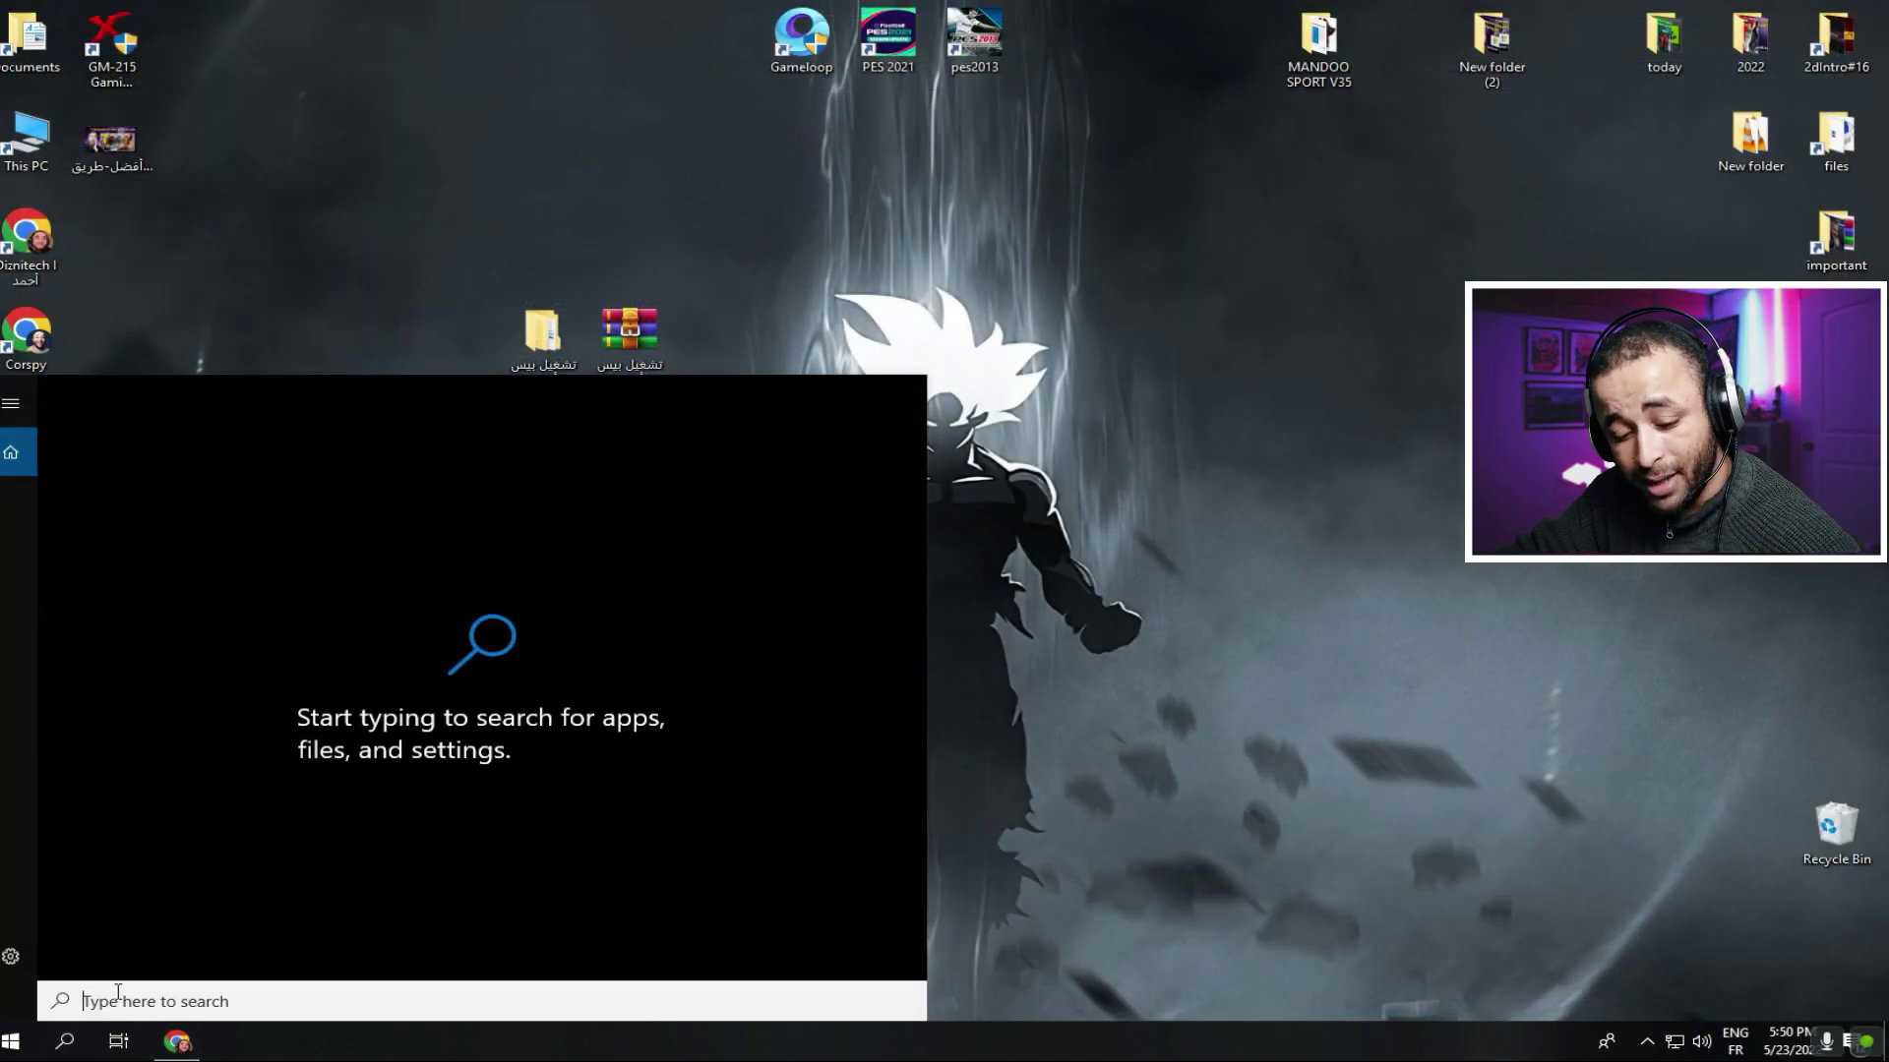
{"action": "type", "text": "run"}
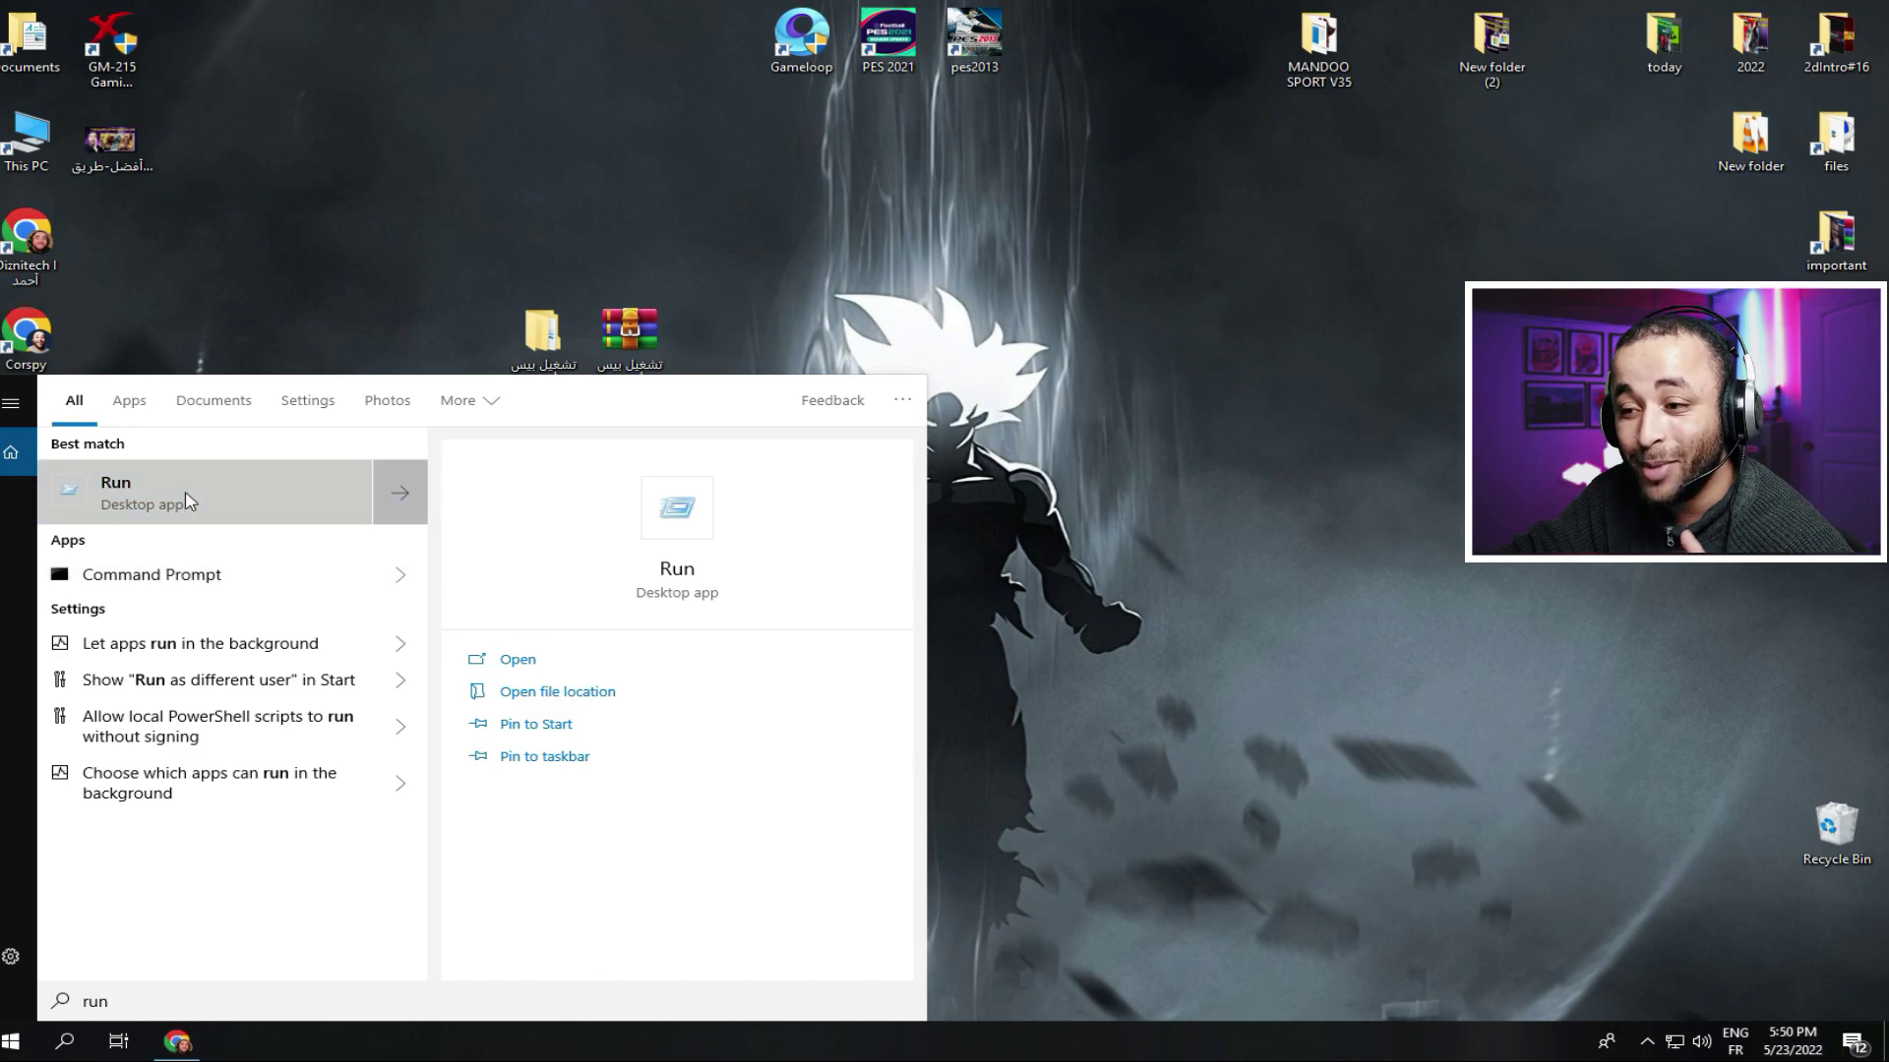
{"action": "left_click", "coordinate": [190, 501]}
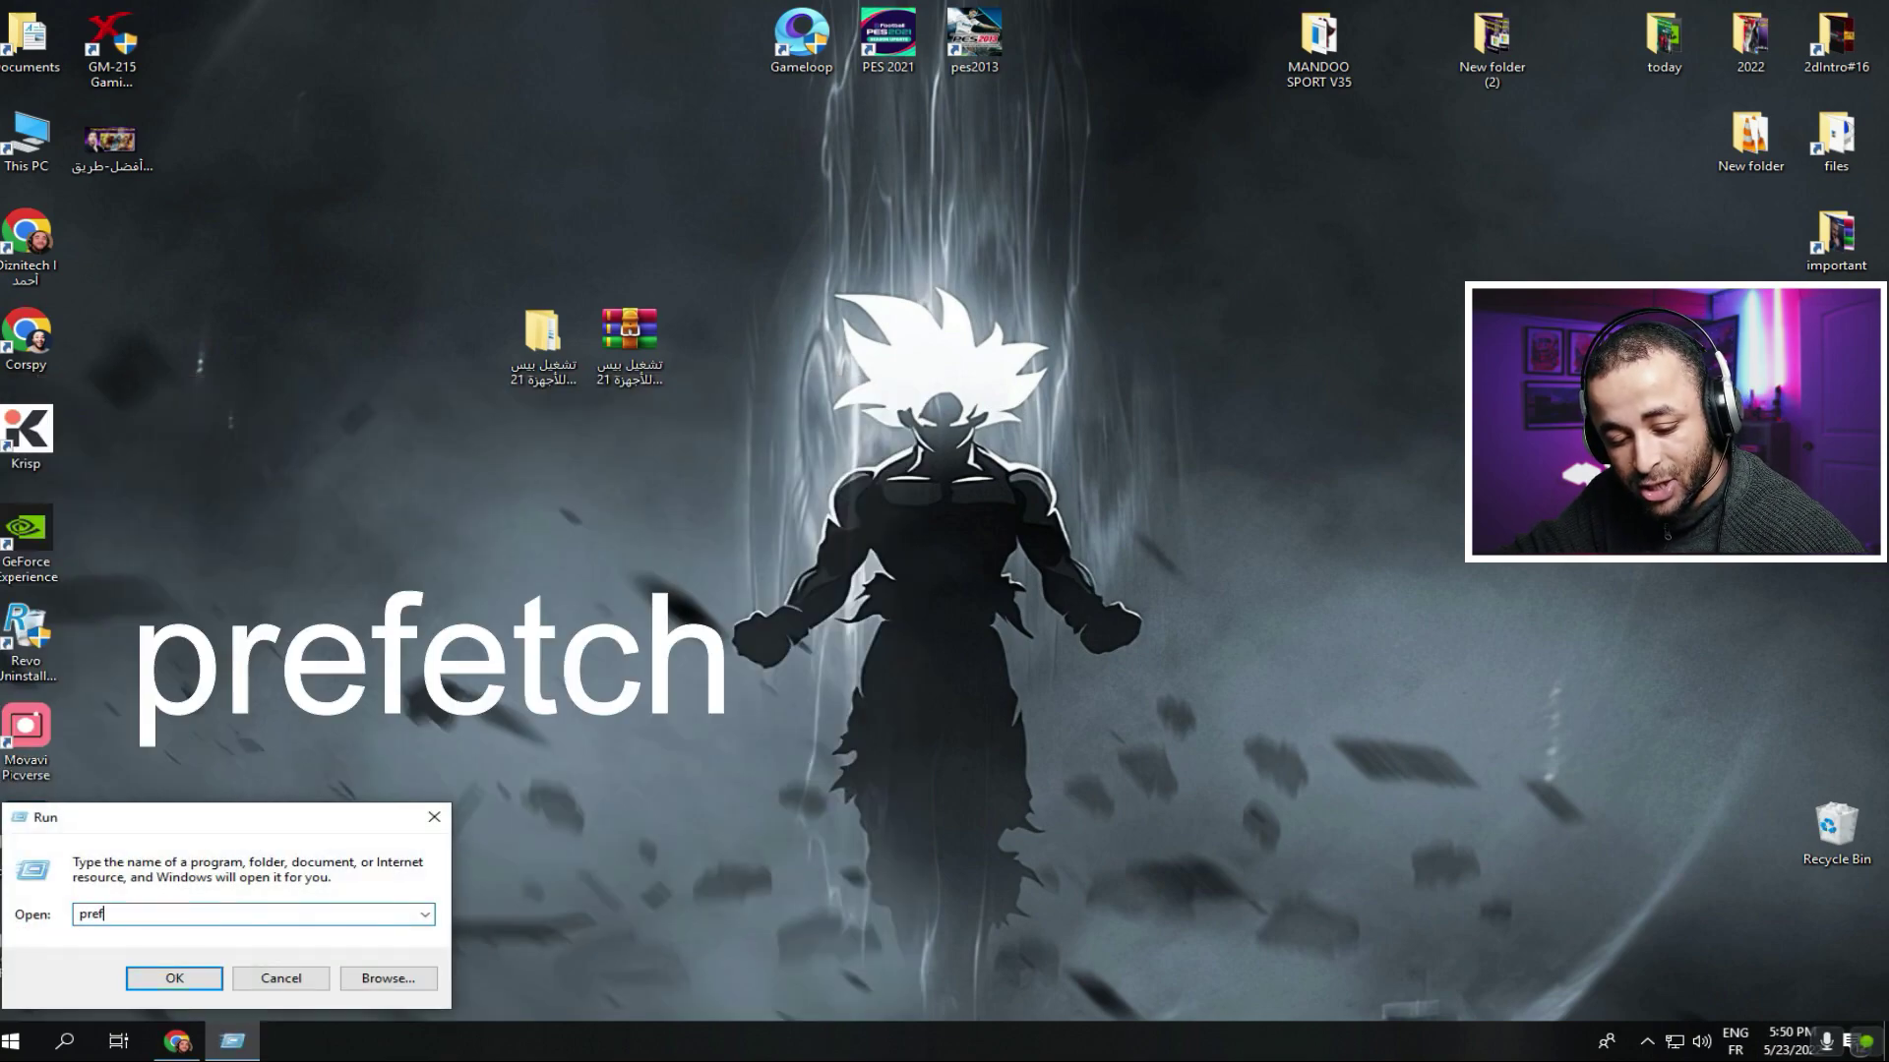
{"action": "left_click", "coordinate": [219, 983]}
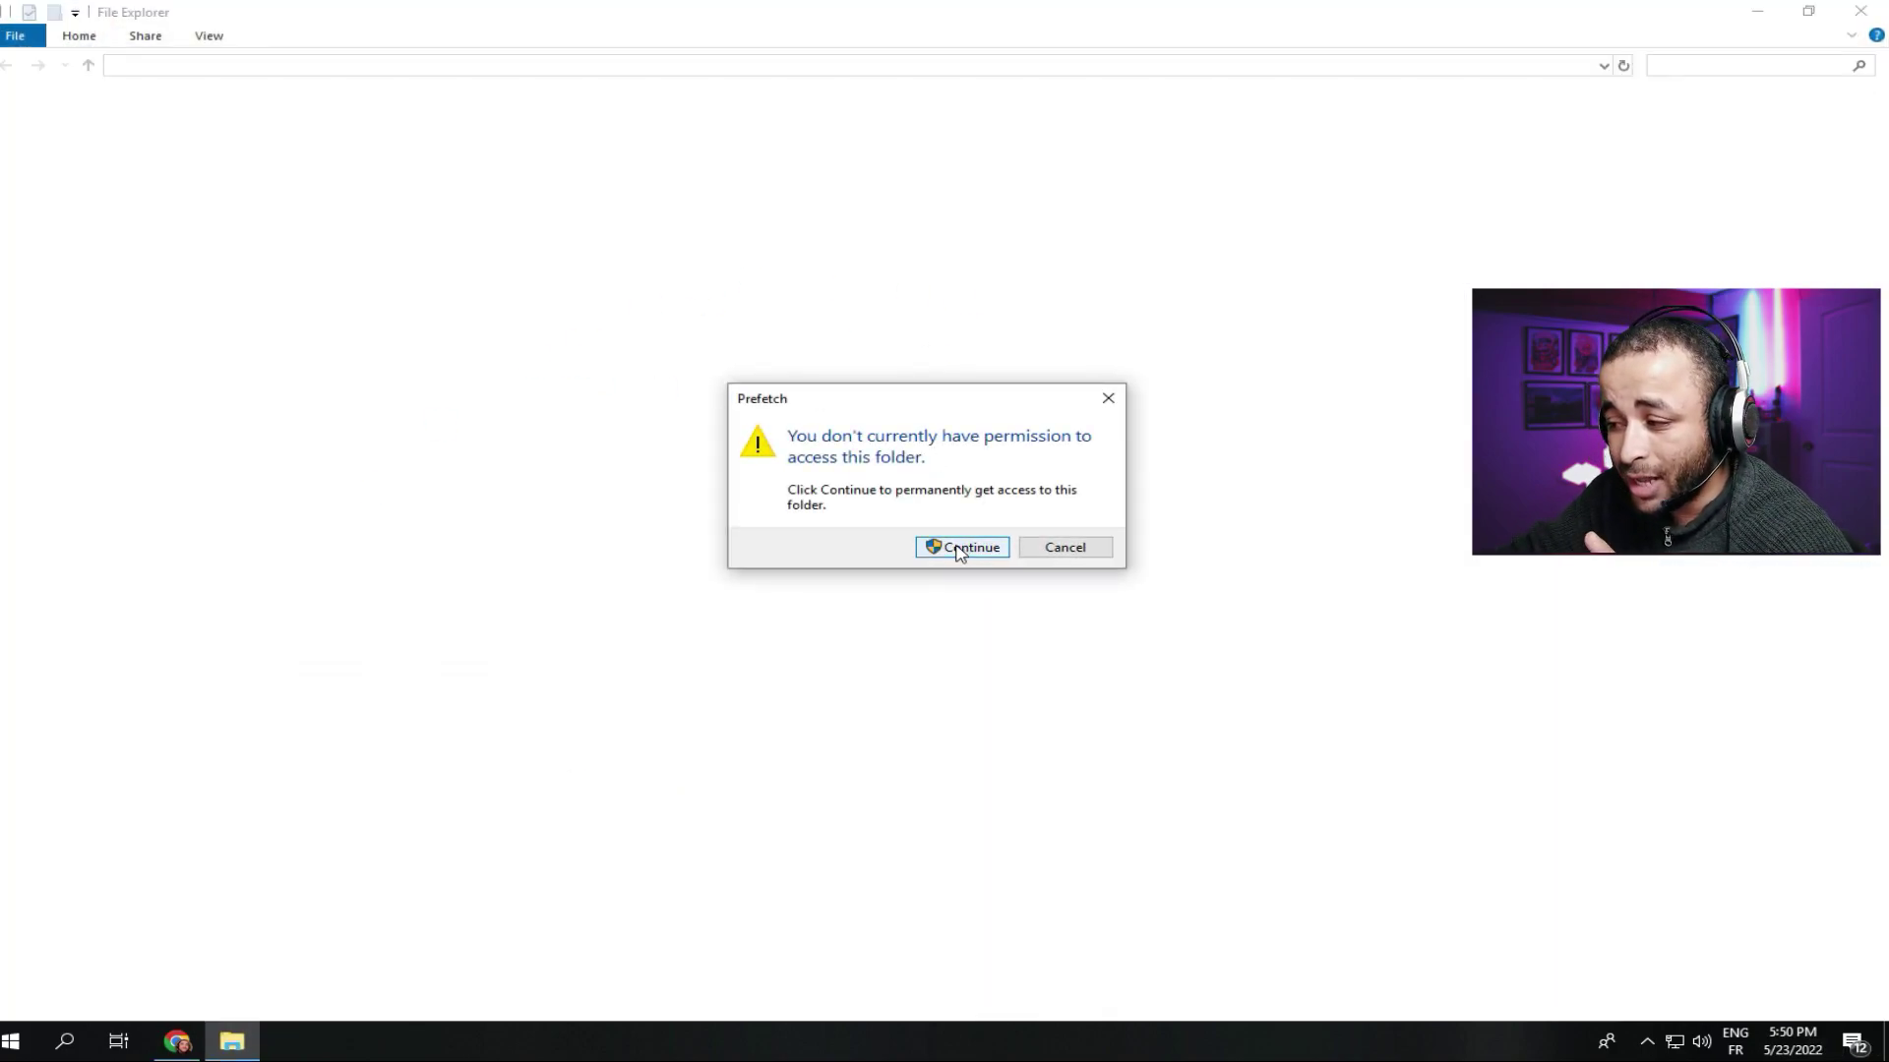
{"action": "left_click", "coordinate": [959, 548]}
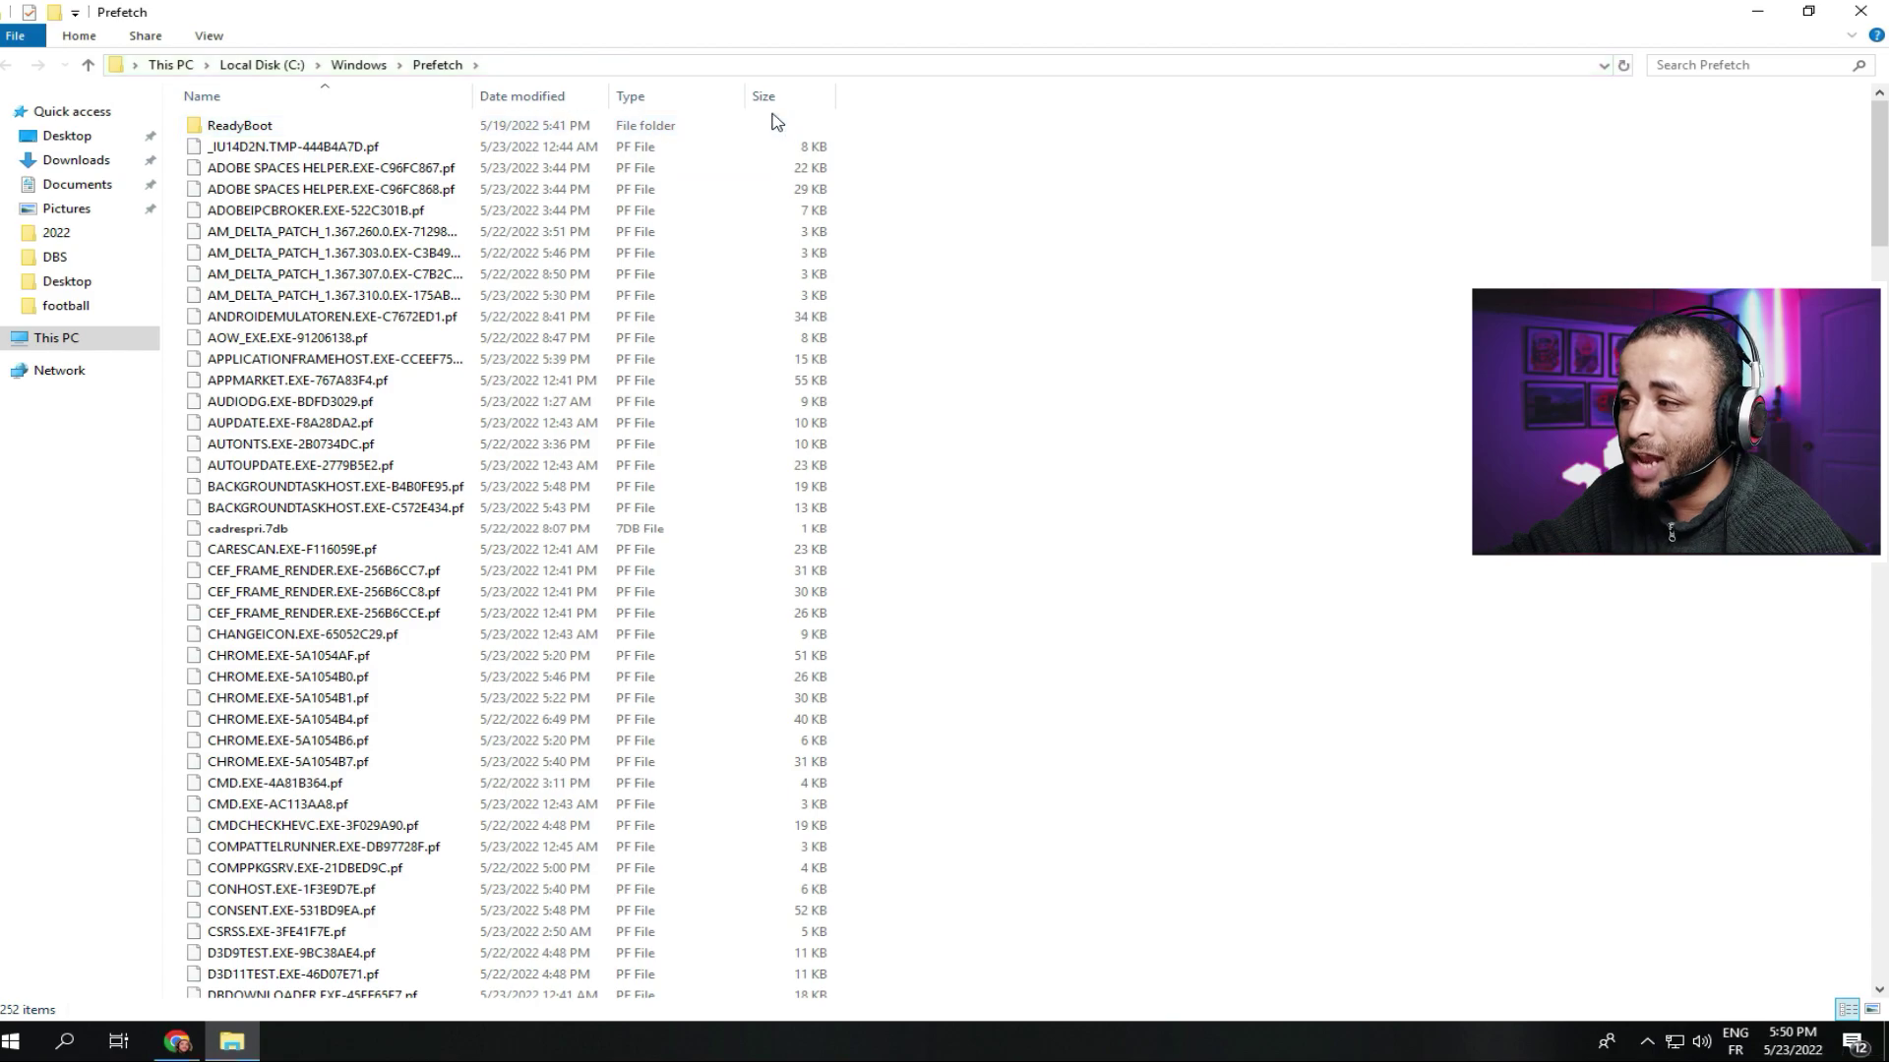
Step: Delete everything in the Prefetch folder, skipping all items that are in use
{"action": "left_click_drag", "start_coordinate": [895, 133], "coordinate": [165, 1005]}
{"action": "right_click", "coordinate": [531, 433]}
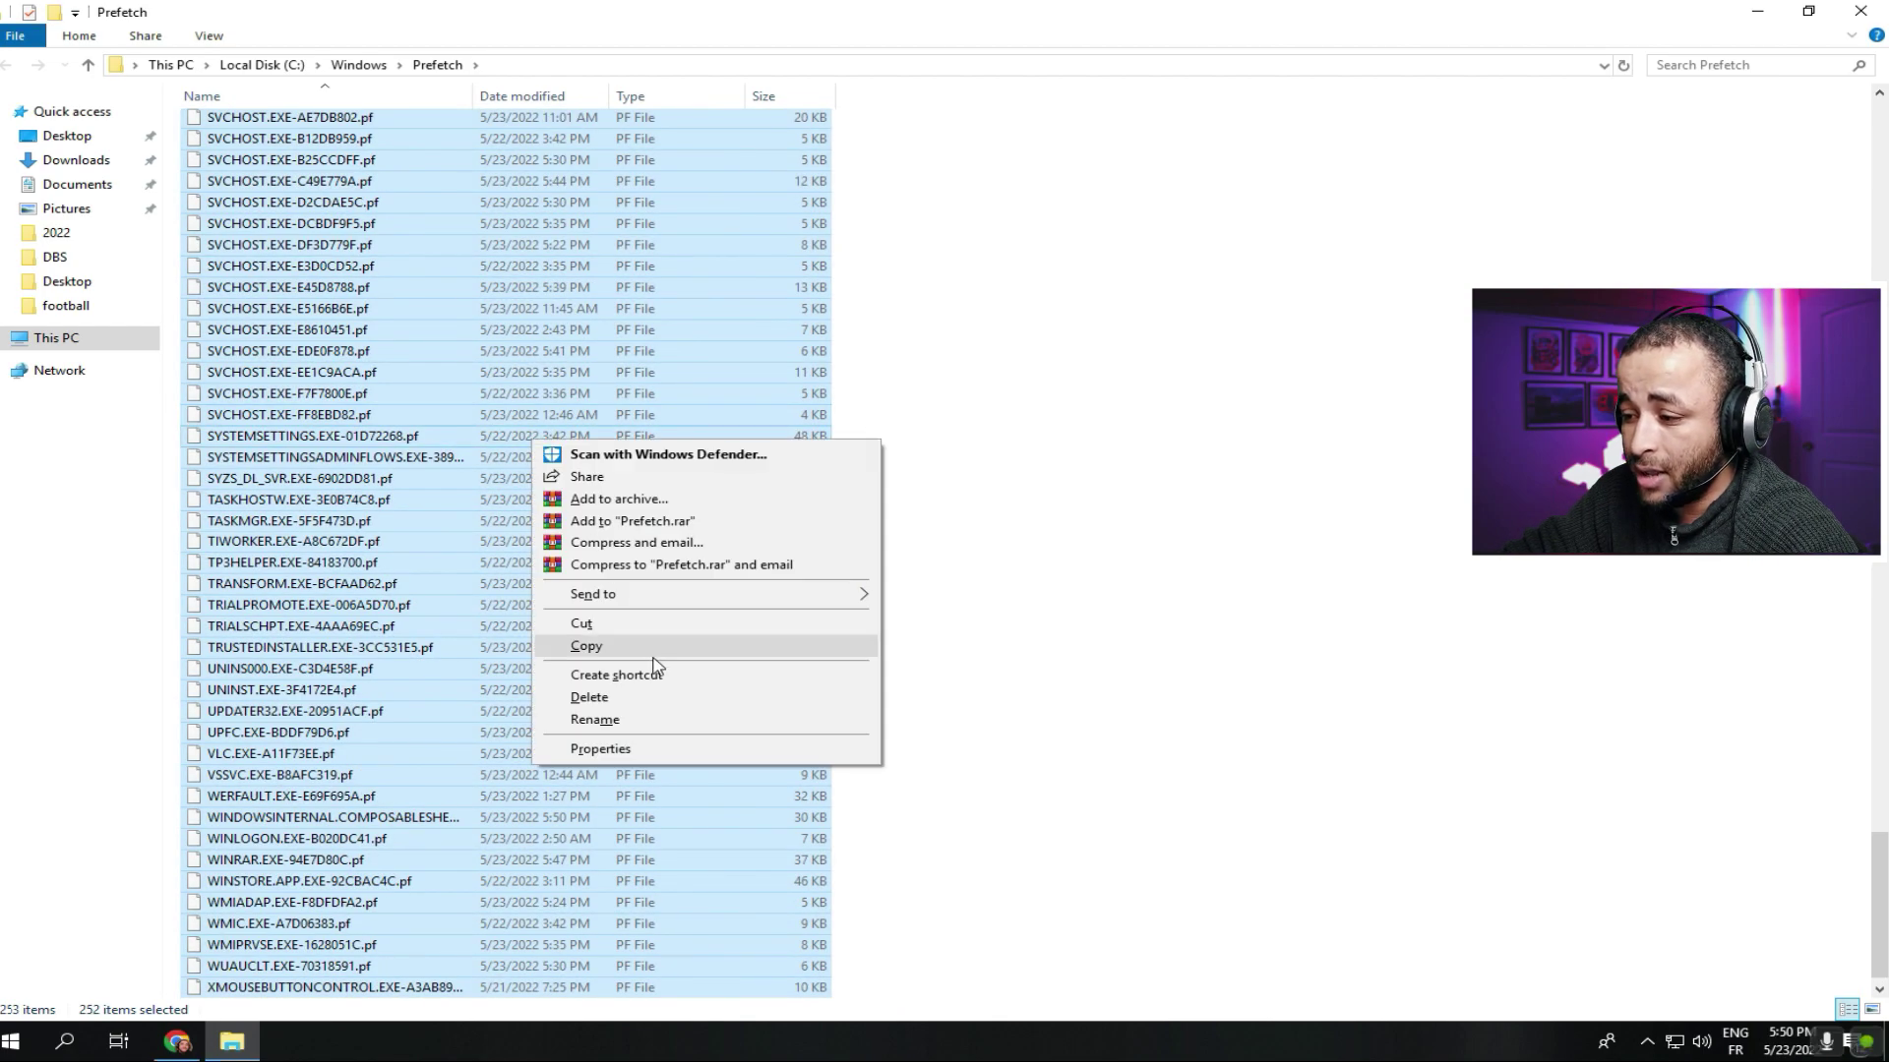
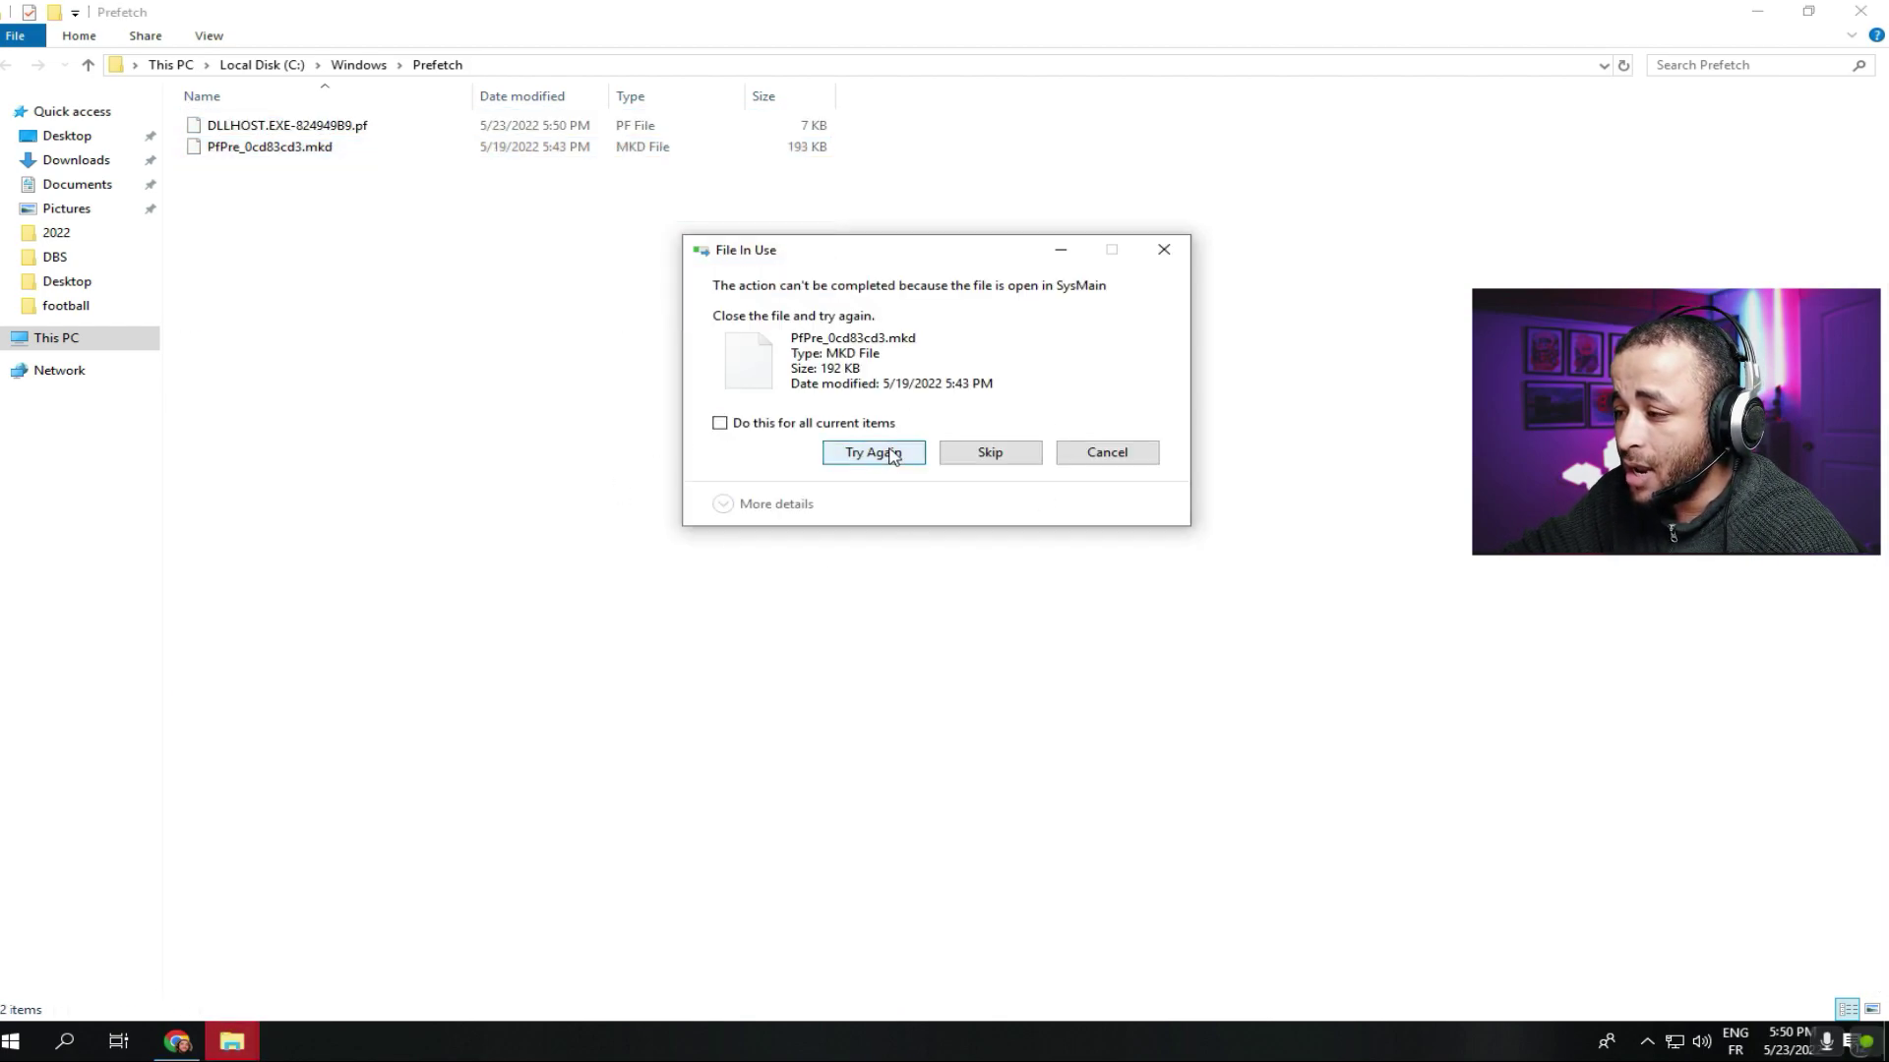
{"action": "left_click", "coordinate": [748, 425]}
{"action": "left_click", "coordinate": [981, 454]}
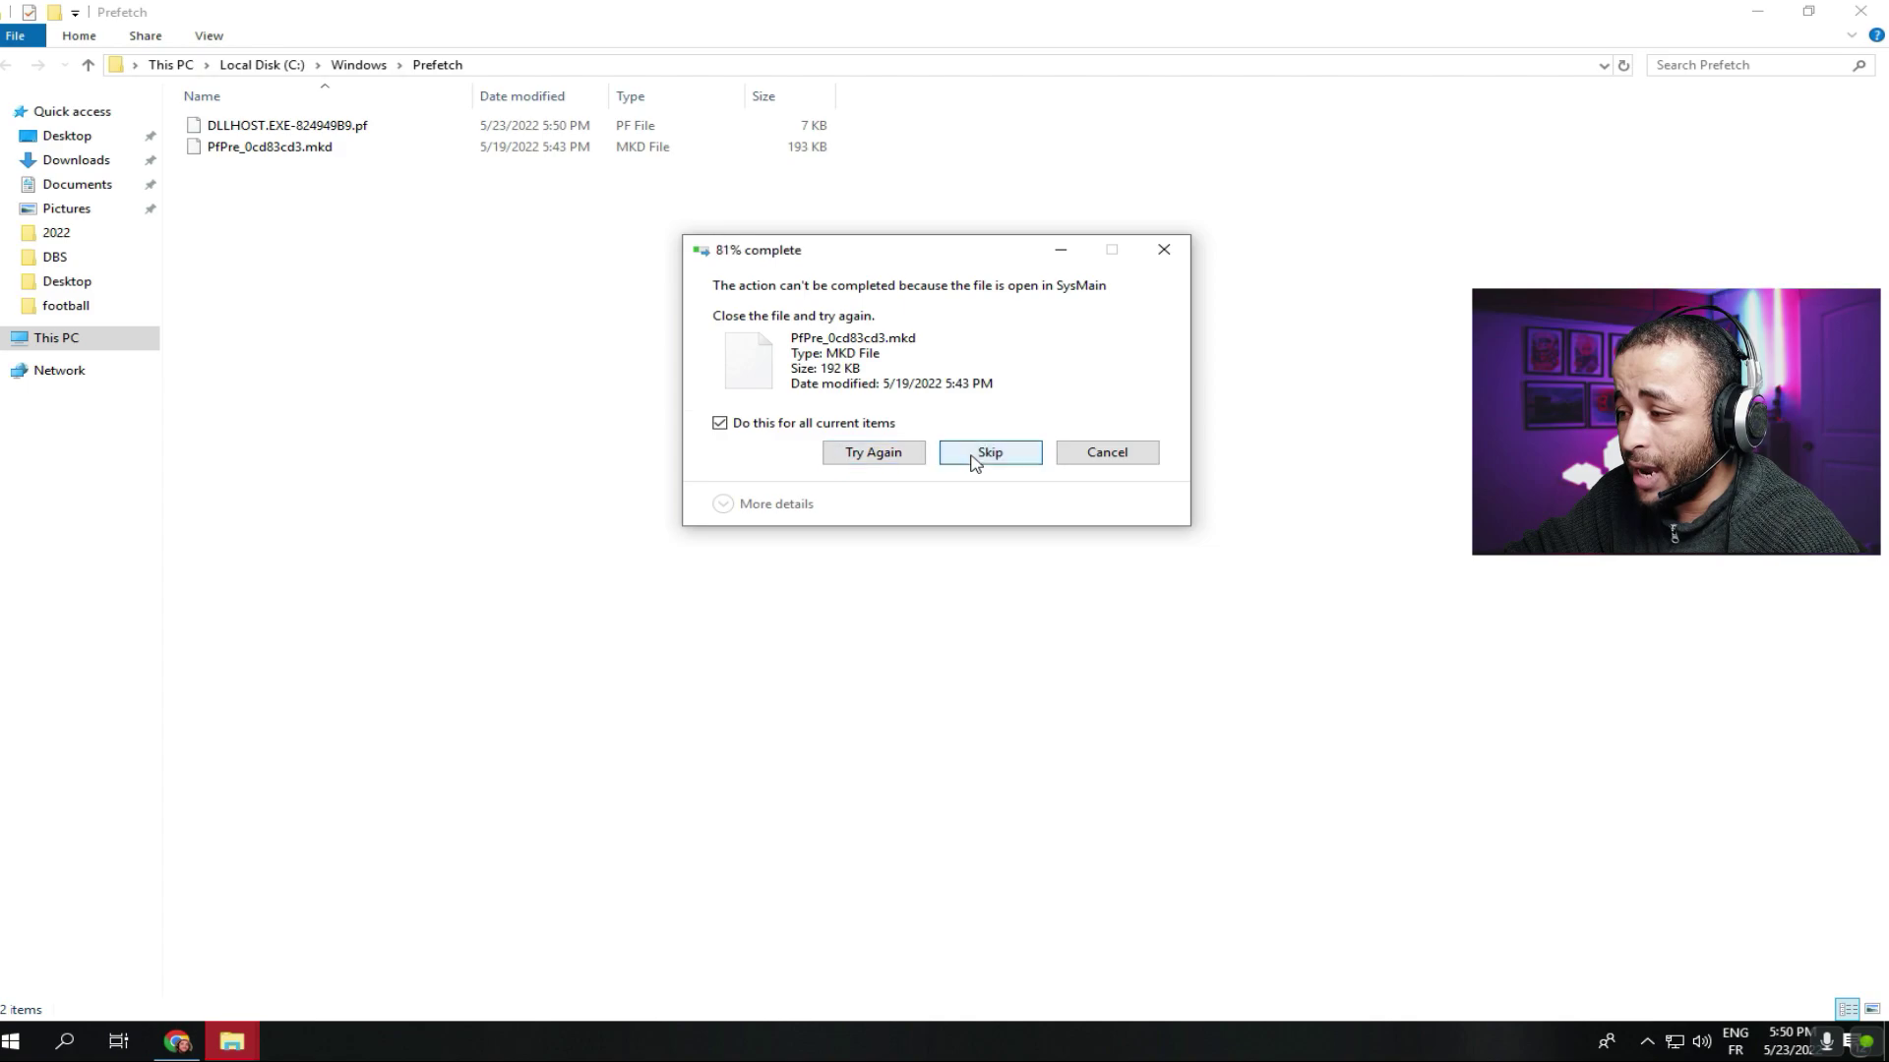
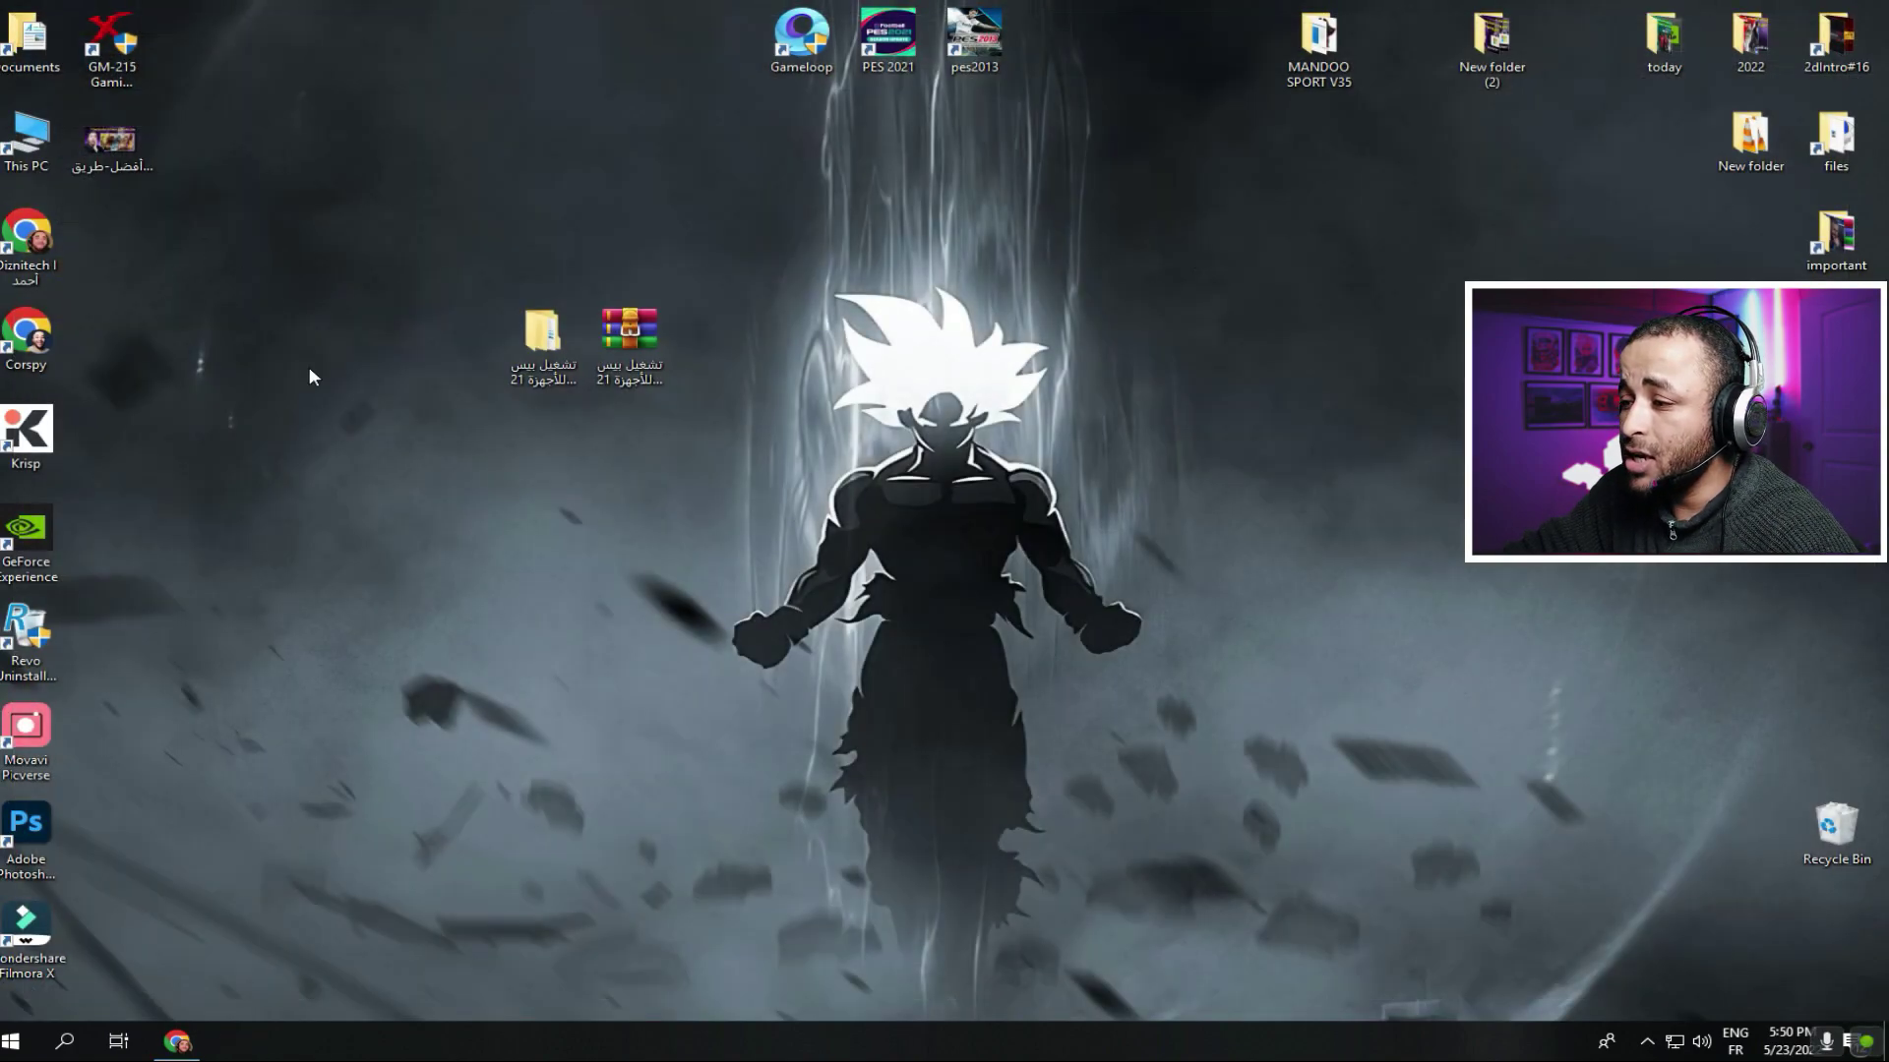
Step: Open the Graphics settings page from the Windows display settings
{"action": "right_click", "coordinate": [346, 513]}
{"action": "left_click", "coordinate": [1213, 403]}
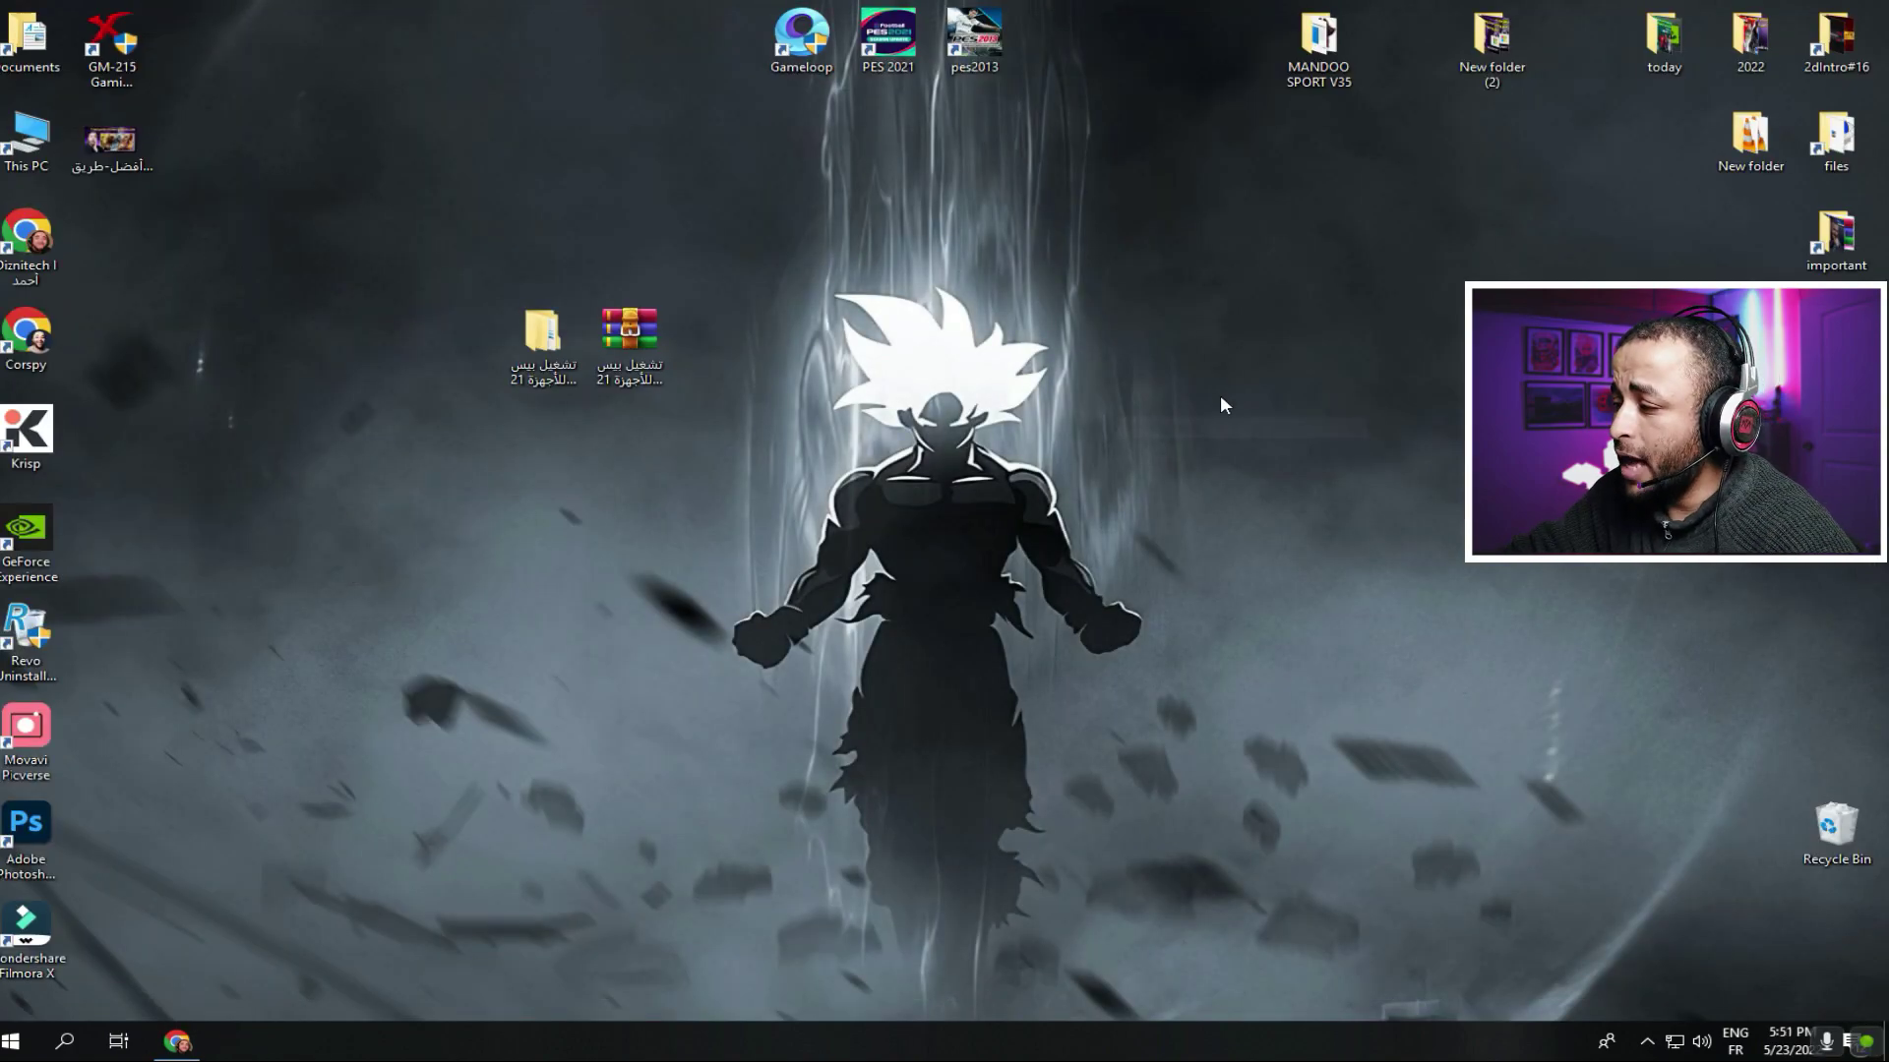
{"action": "right_click", "coordinate": [1220, 397]}
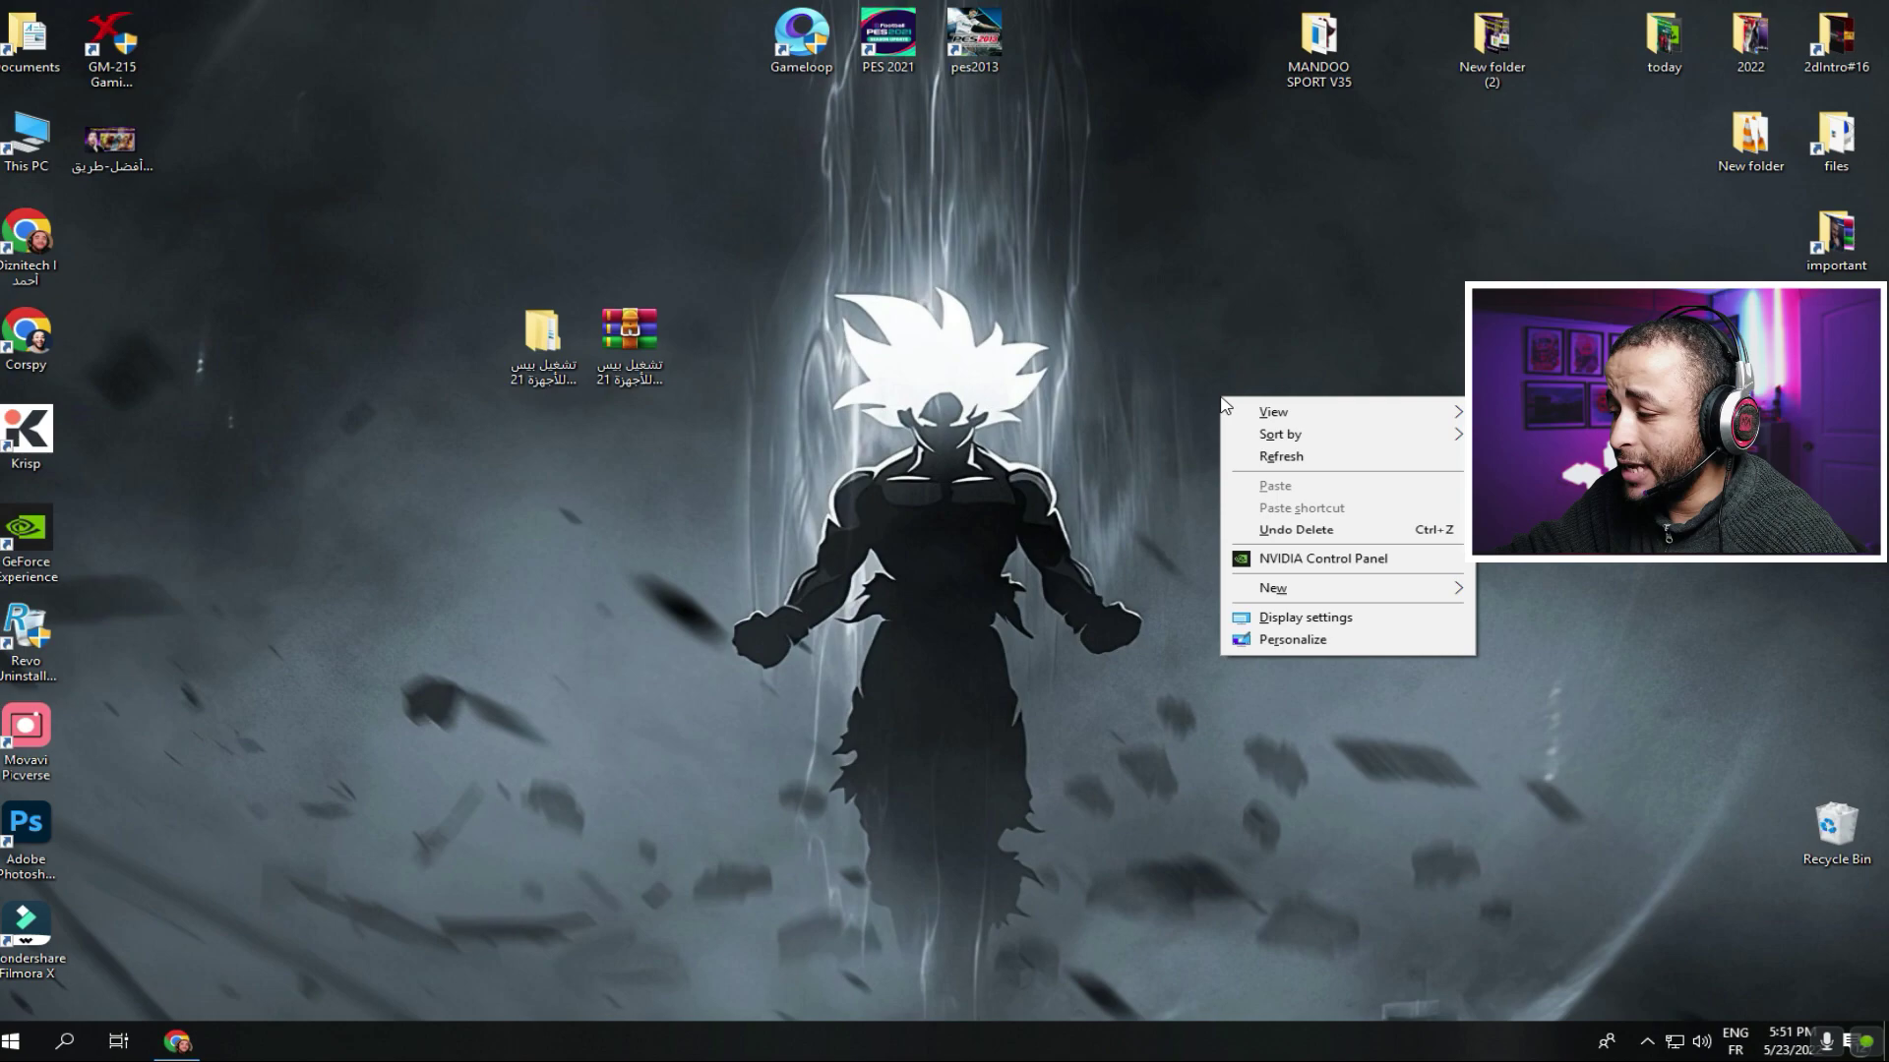
{"action": "left_click", "coordinate": [1299, 618]}
{"action": "scroll", "coordinate": [721, 820], "scroll_direction": "down", "scroll_amount": 1}
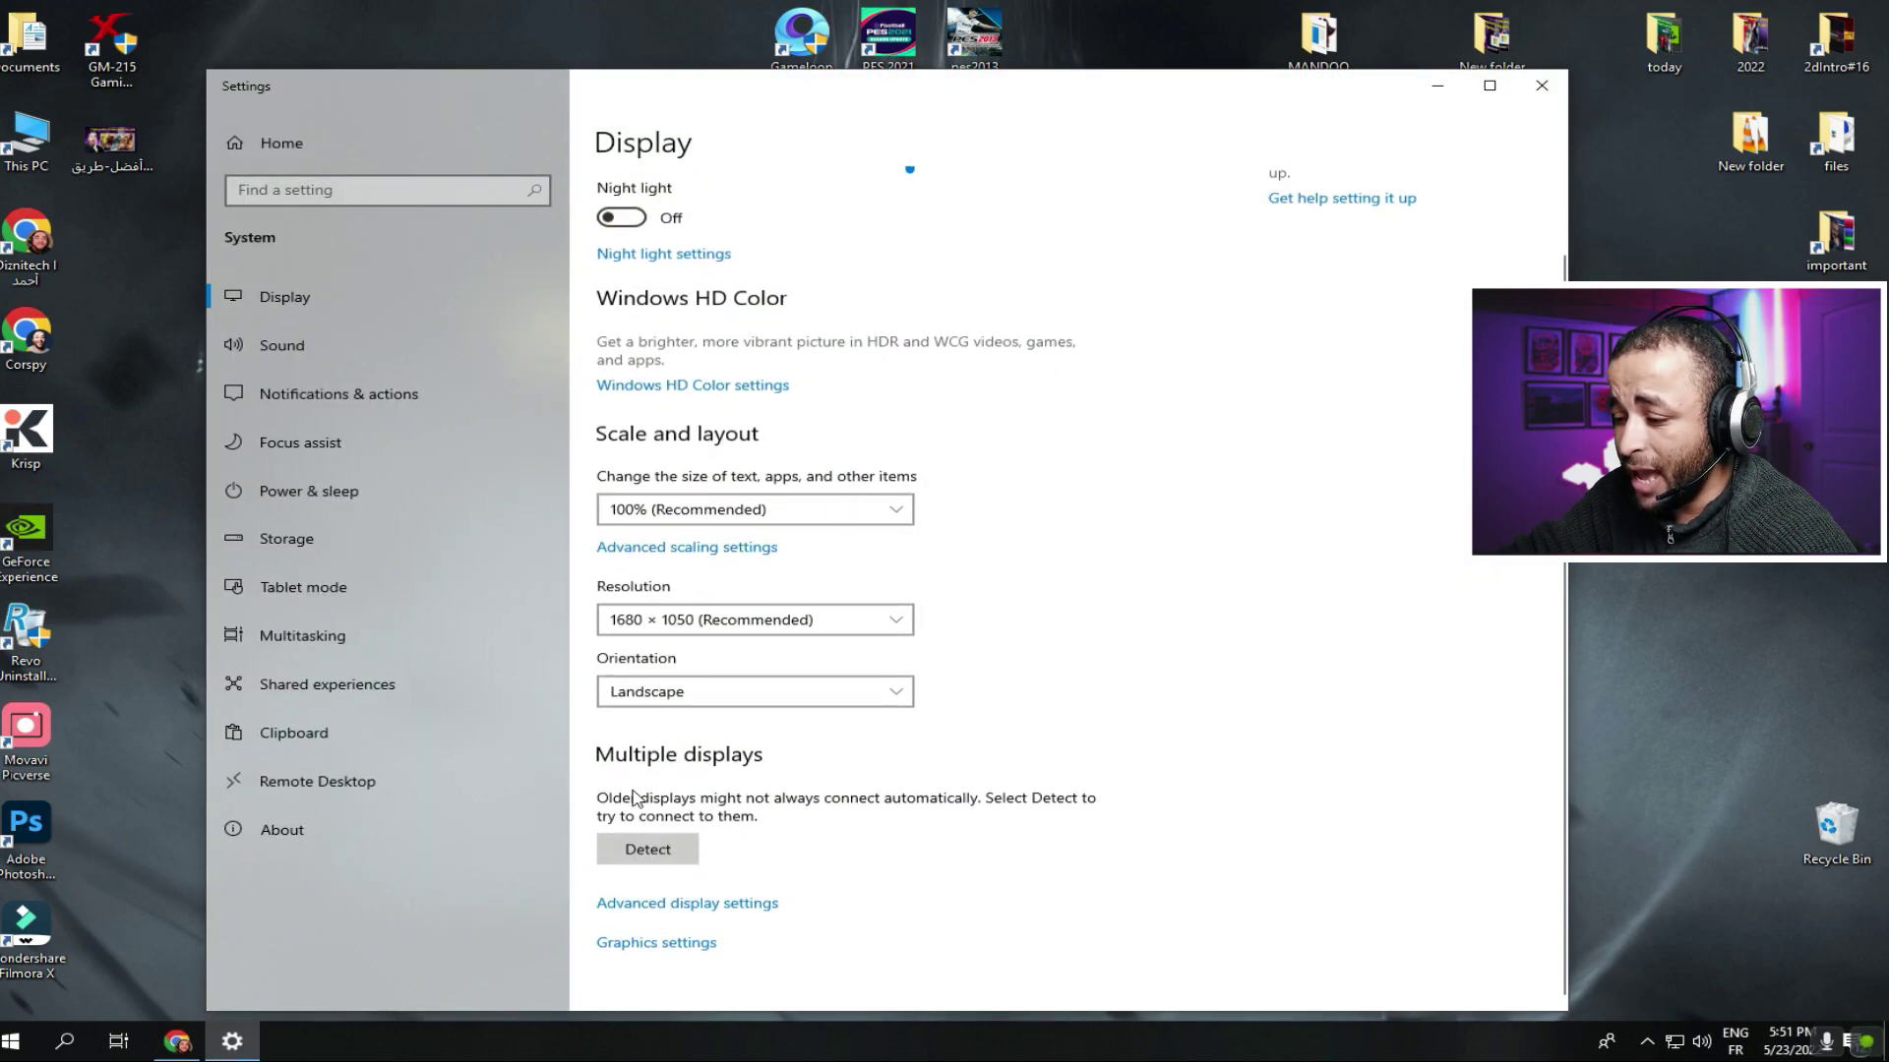
{"action": "left_click", "coordinate": [685, 944]}
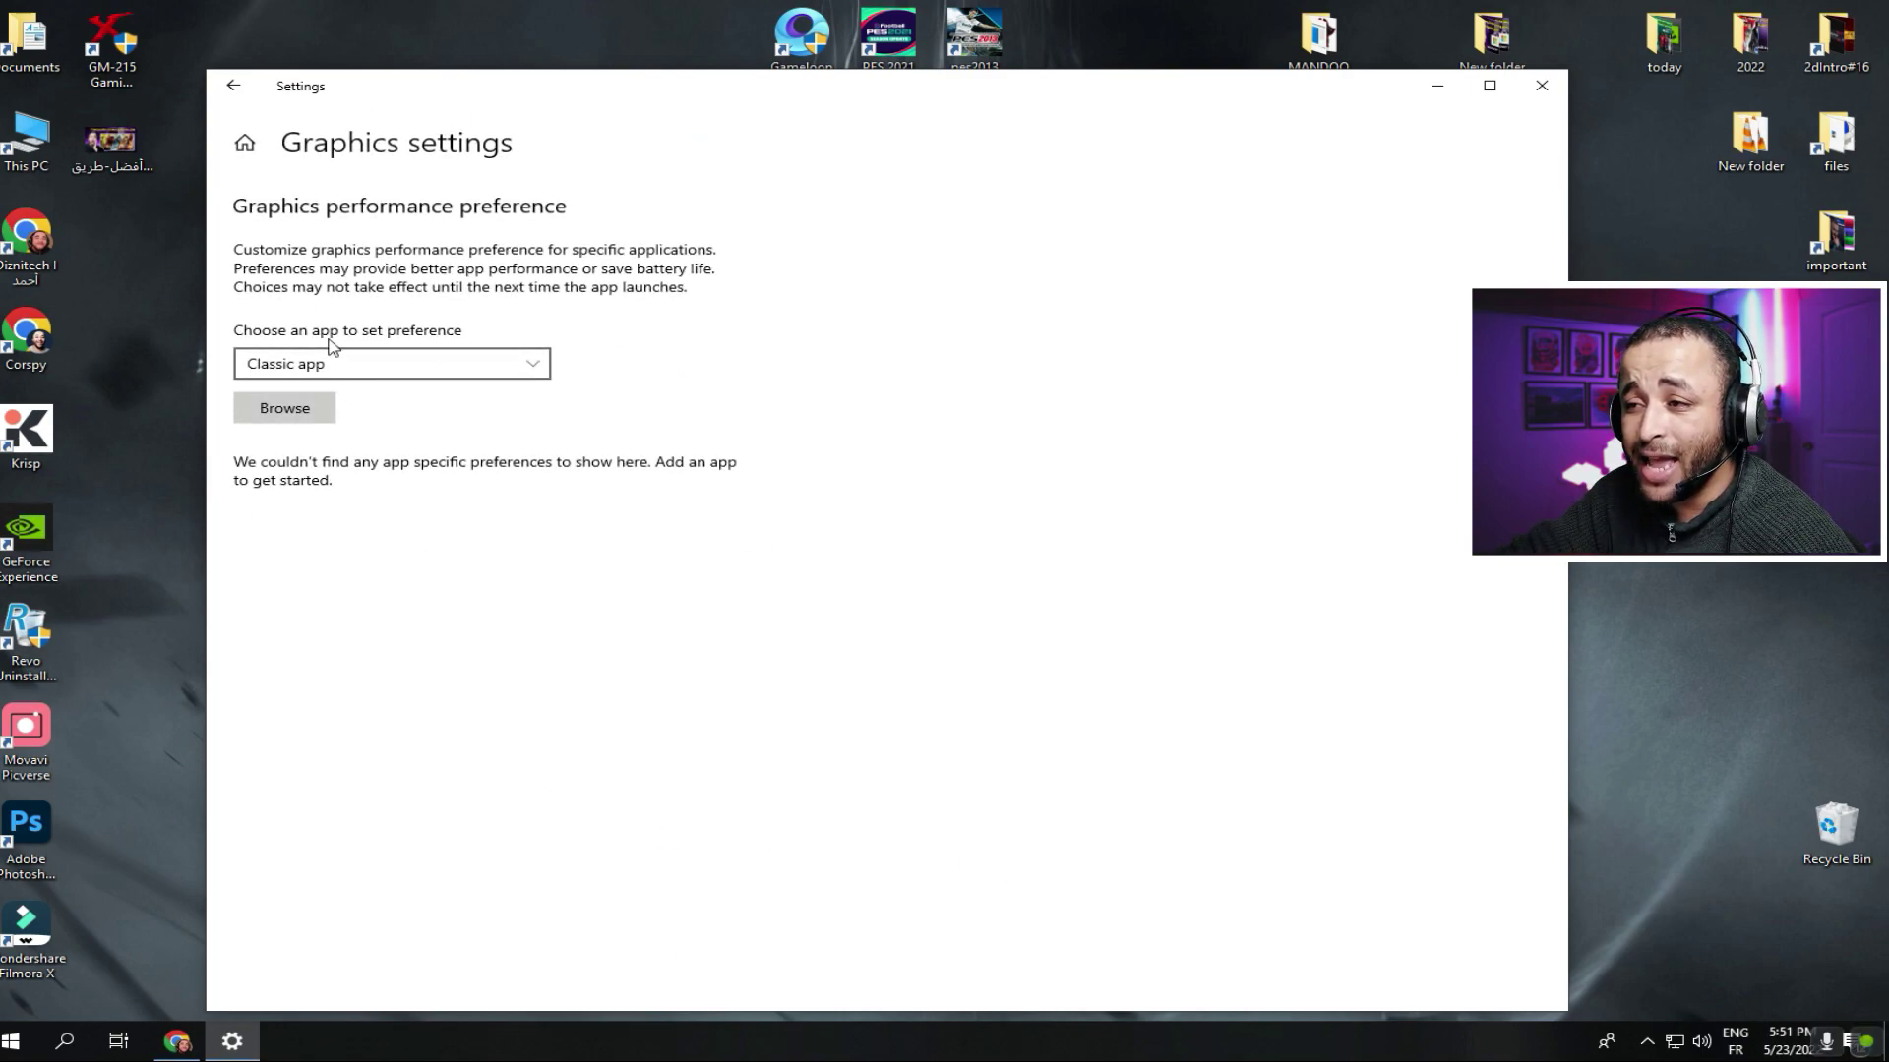
Step: Add the PES2021 application from the eFootball PES 2021 folder on the GAMES (I:) drive and set its graphics preference to High performance
{"action": "left_click", "coordinate": [297, 413]}
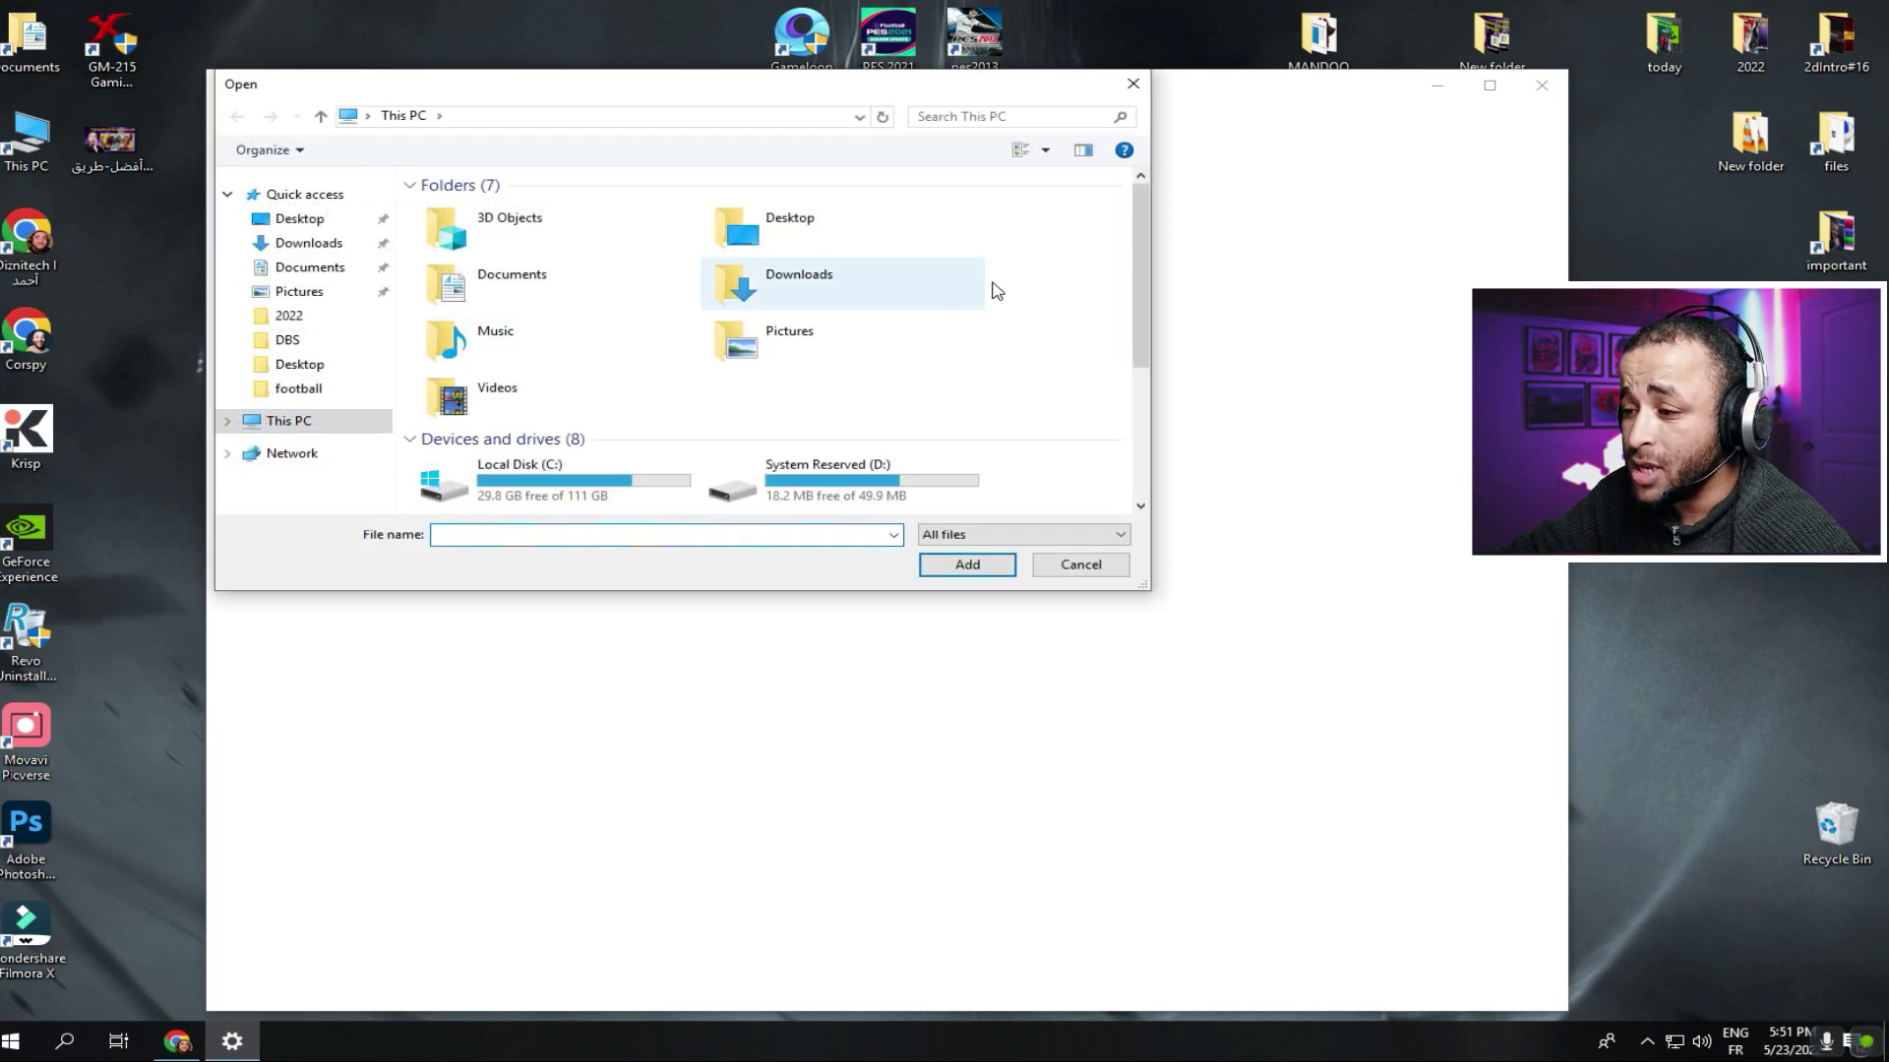
{"action": "scroll", "coordinate": [866, 373], "scroll_direction": "down", "scroll_amount": 3}
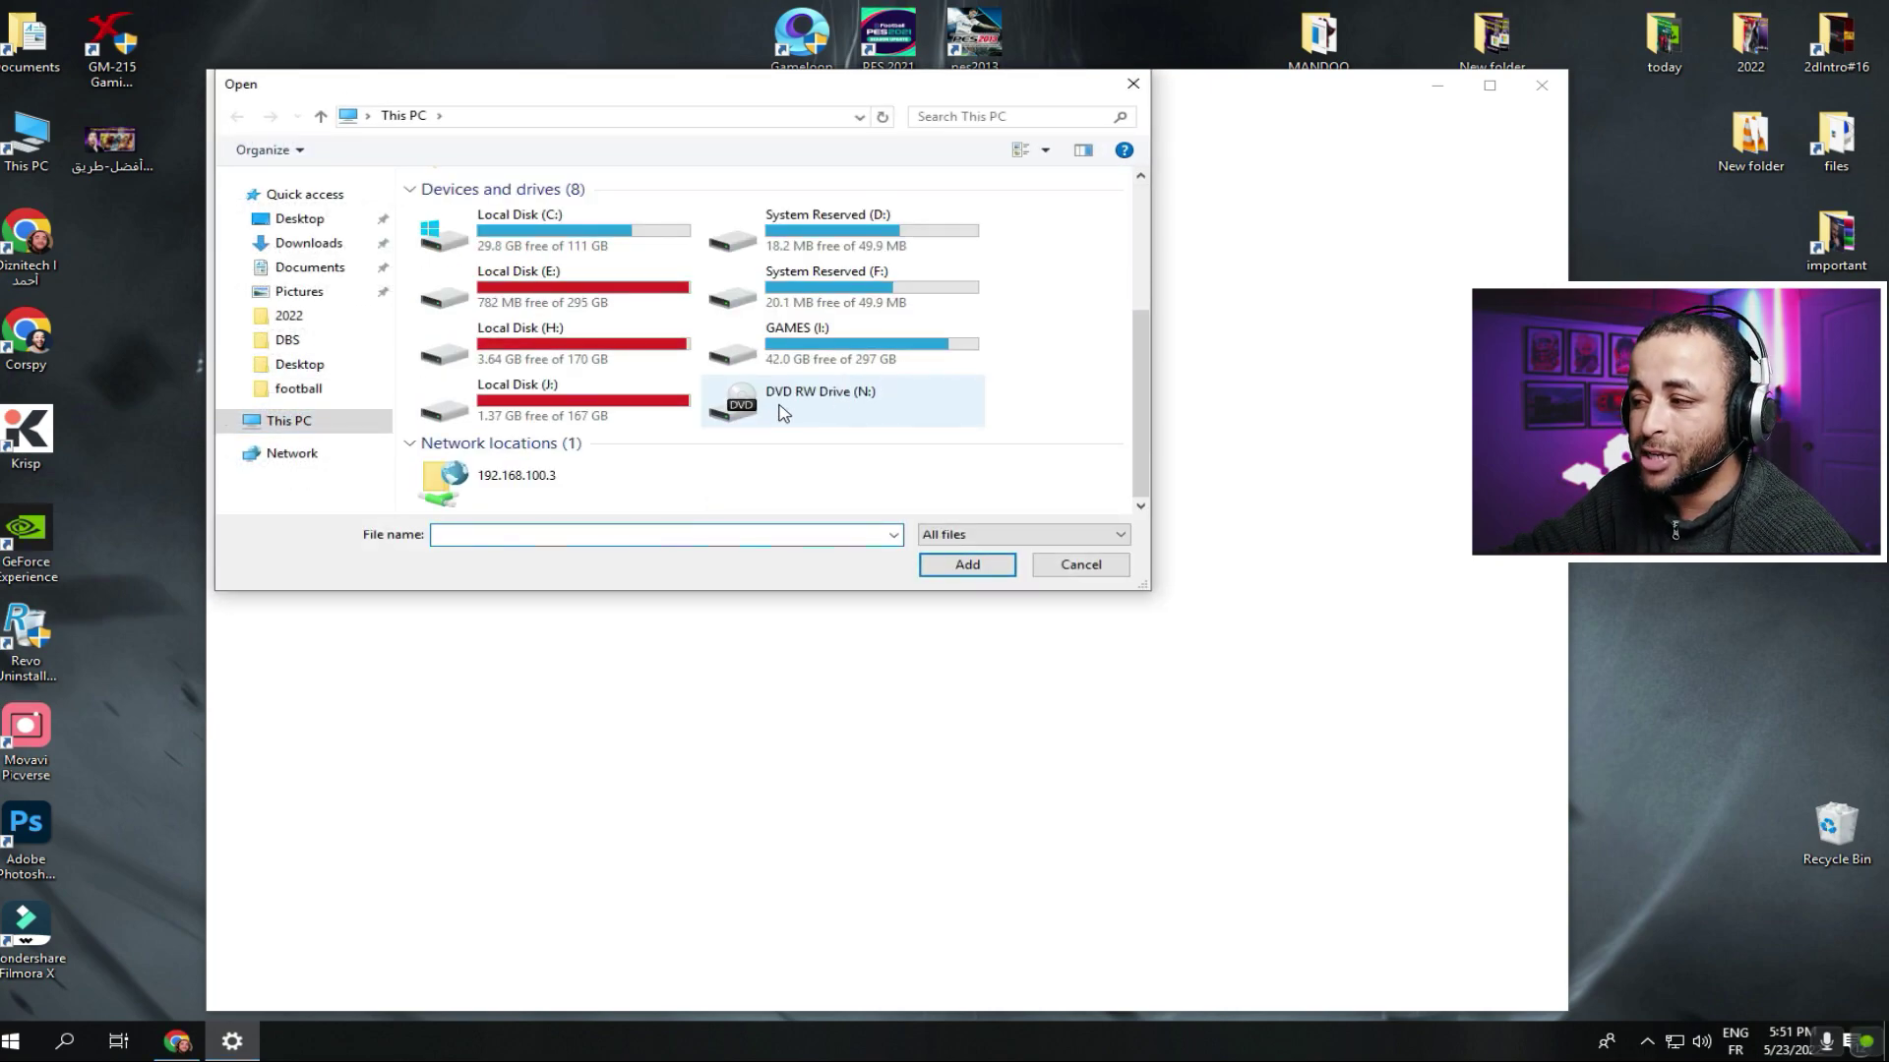
{"action": "scroll", "coordinate": [784, 411], "scroll_direction": "up", "scroll_amount": 3}
{"action": "scroll", "coordinate": [784, 411], "scroll_direction": "down", "scroll_amount": 3}
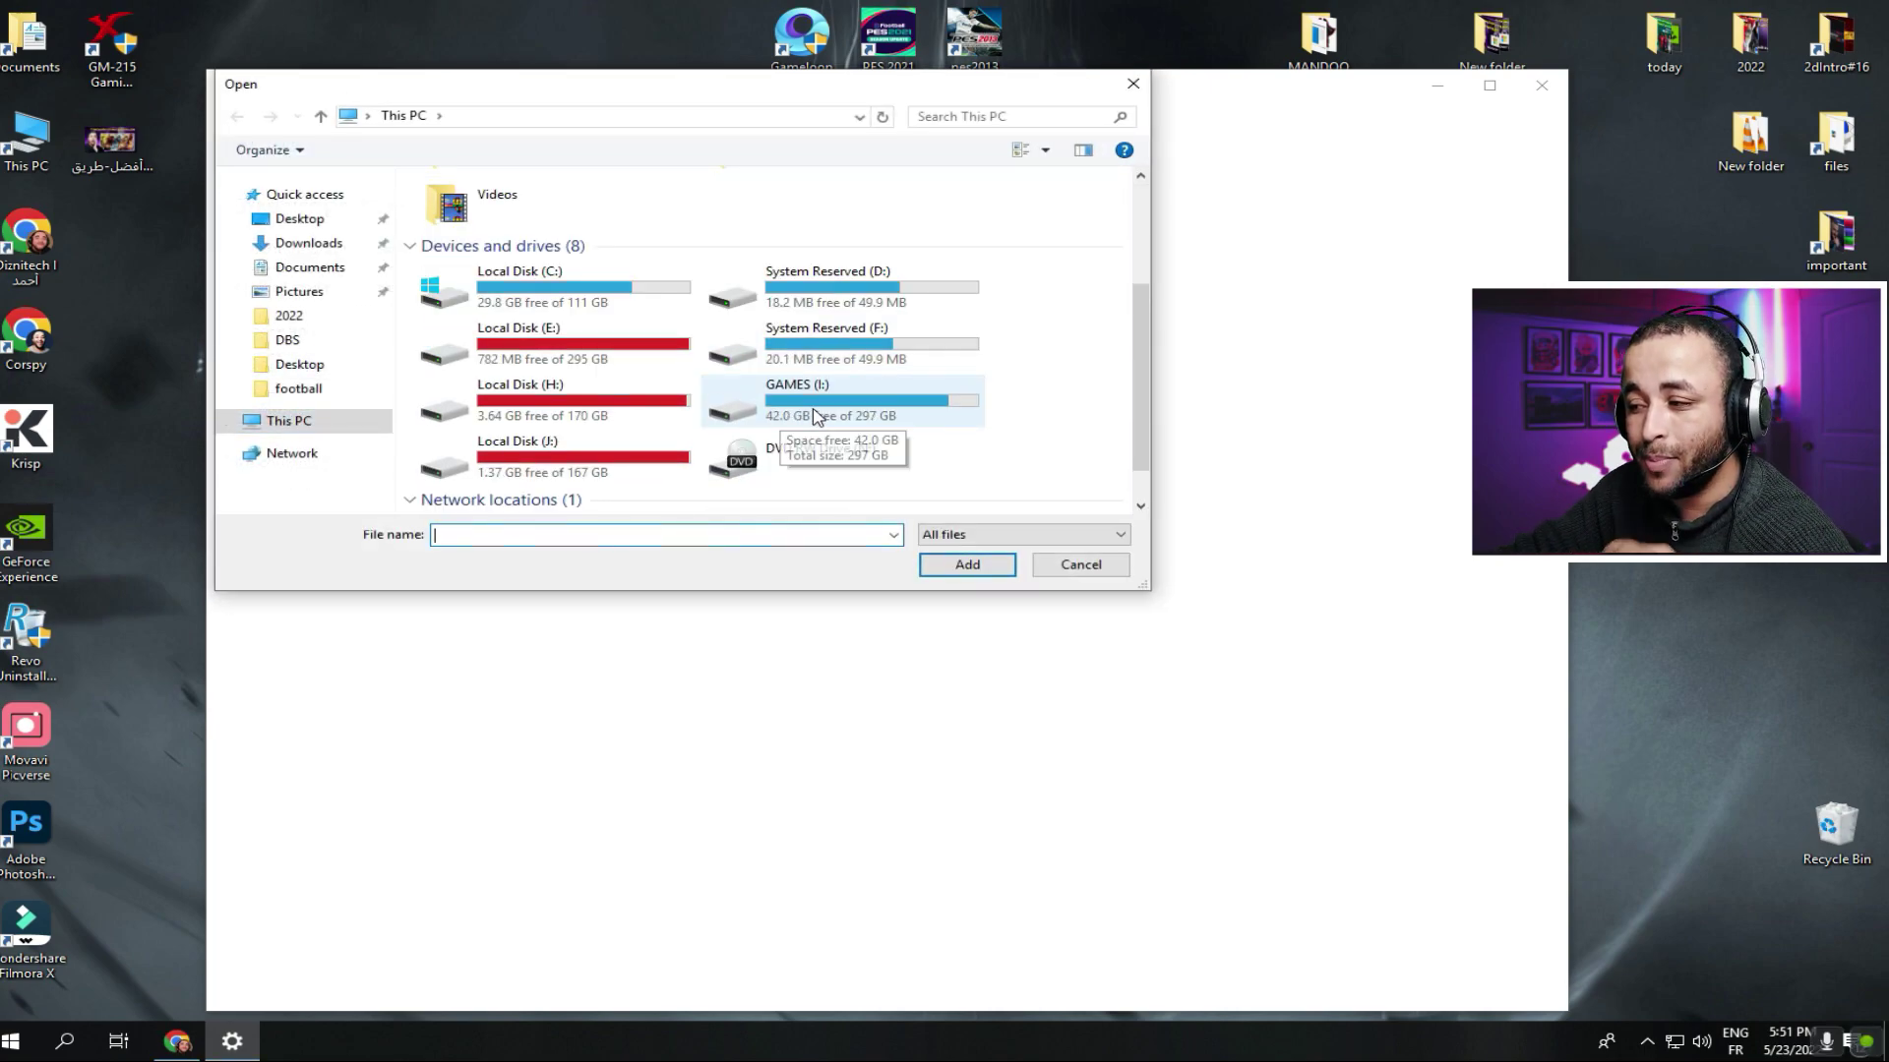
{"action": "double_click", "coordinate": [801, 406]}
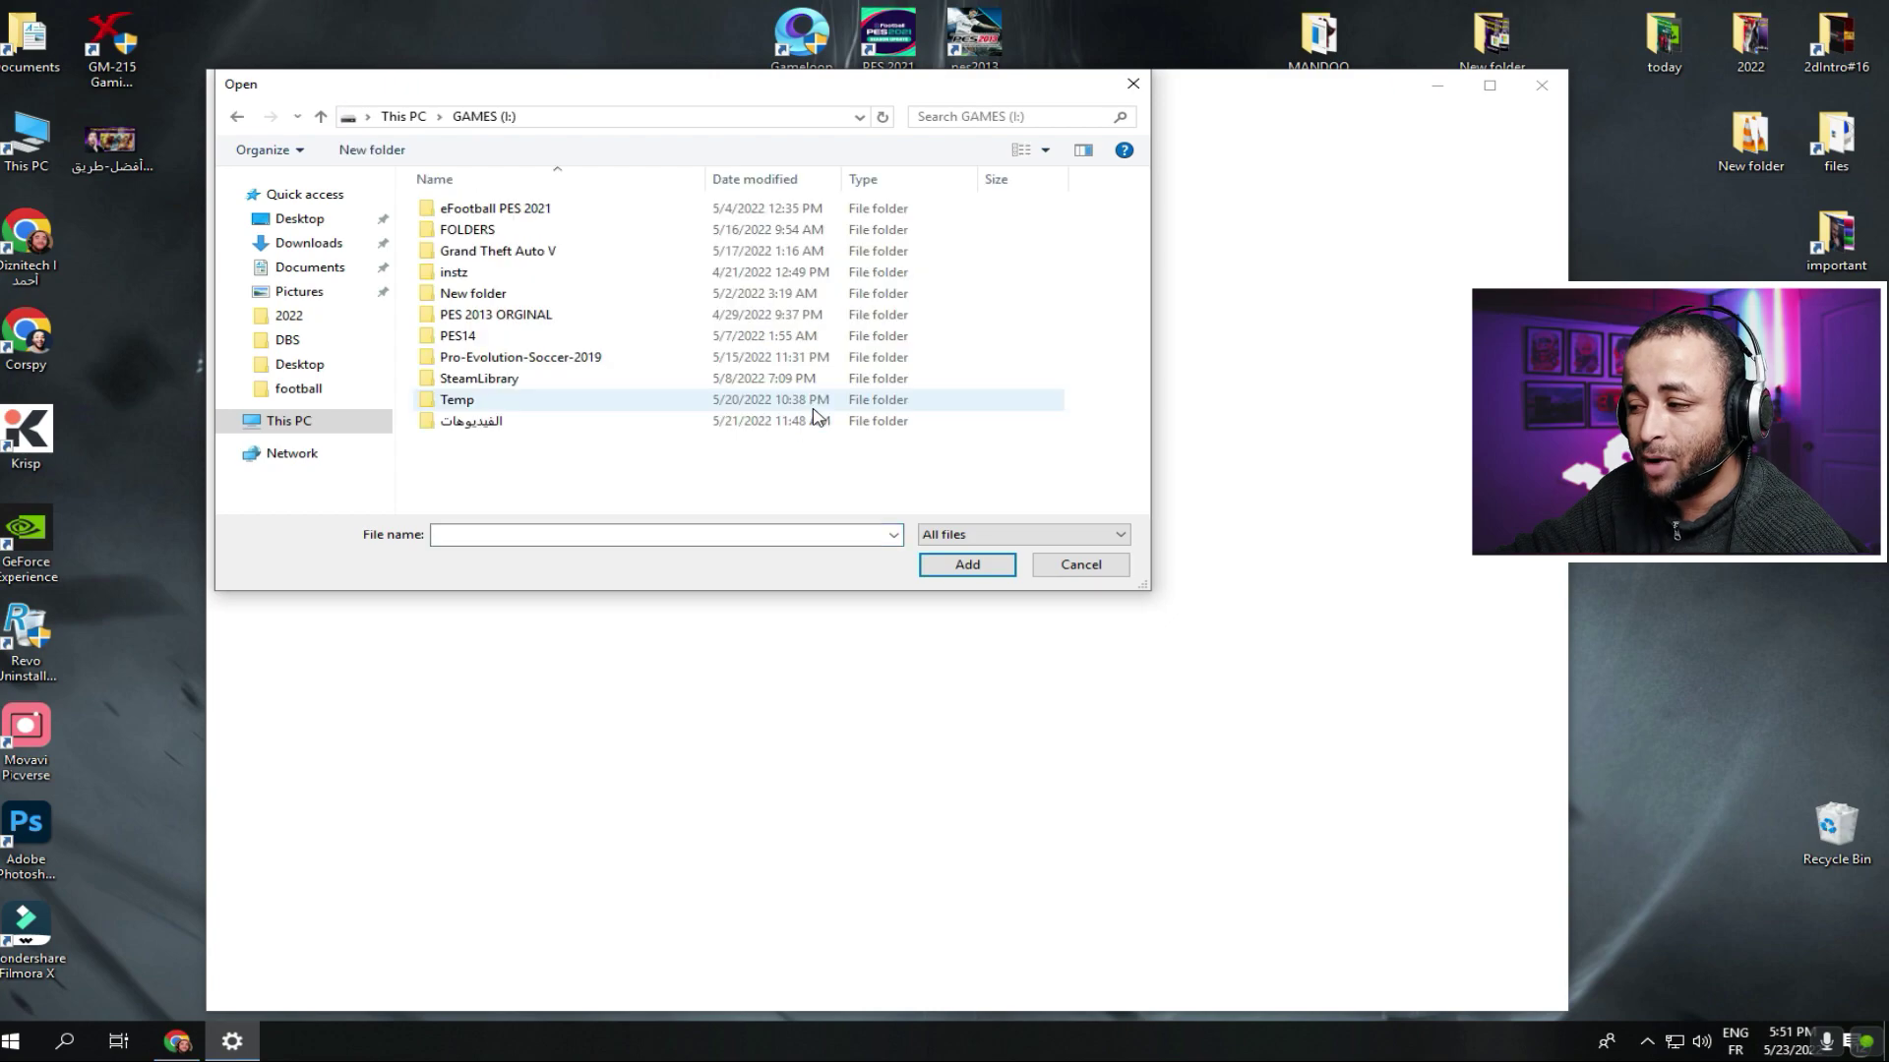
{"action": "double_click", "coordinate": [503, 209]}
{"action": "left_click", "coordinate": [497, 336]}
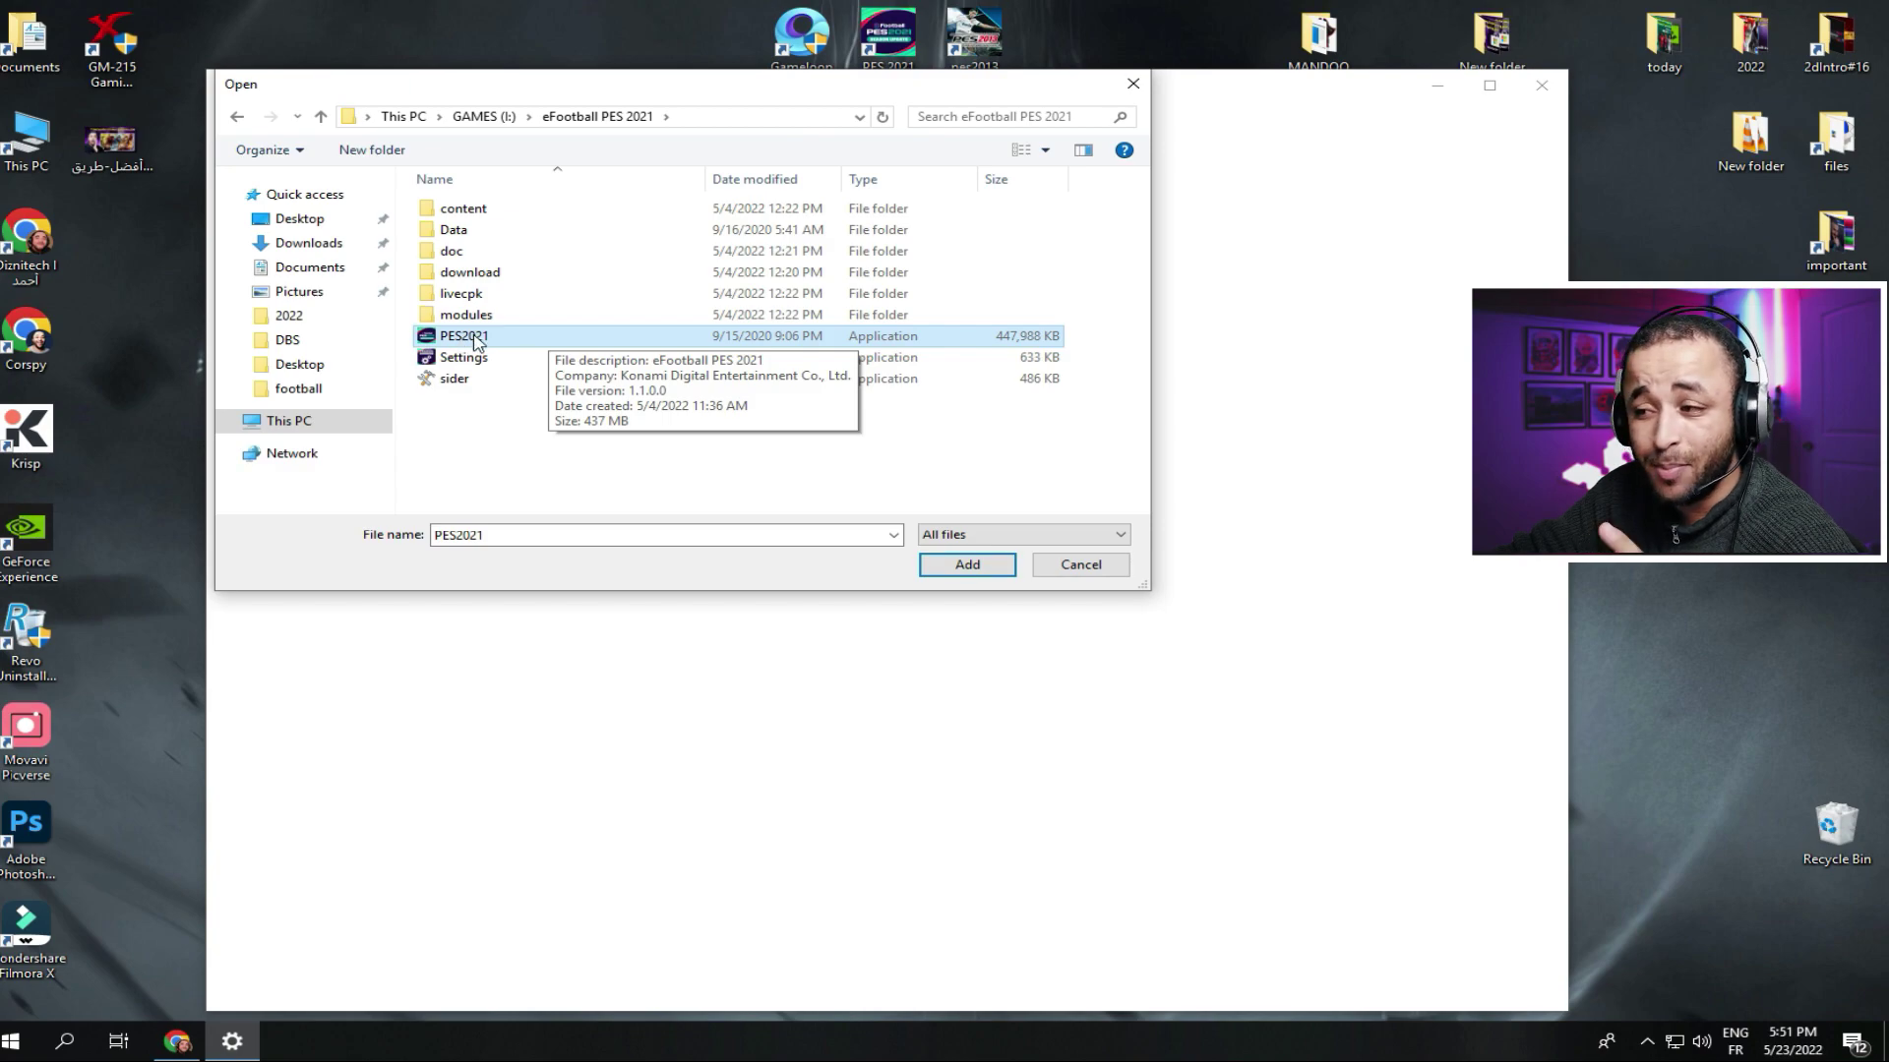
{"action": "left_click", "coordinate": [962, 565]}
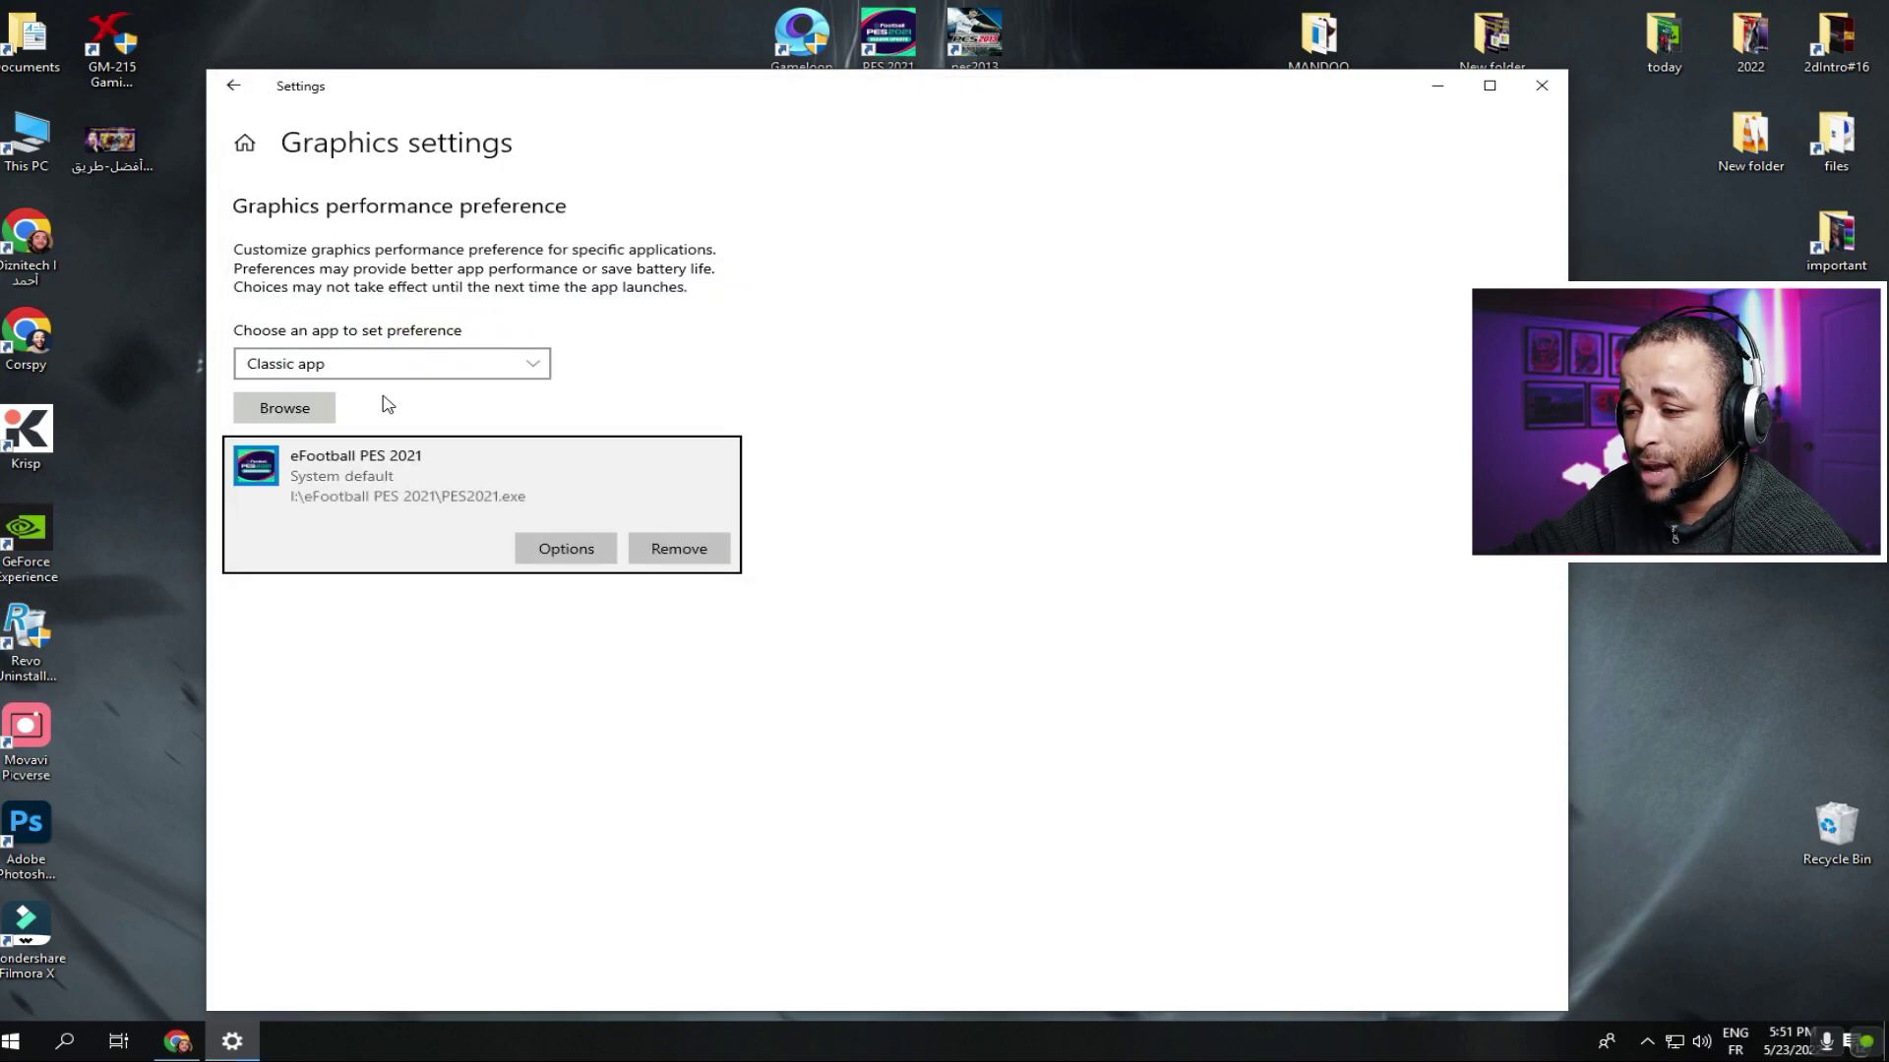
{"action": "left_click", "coordinate": [567, 549]}
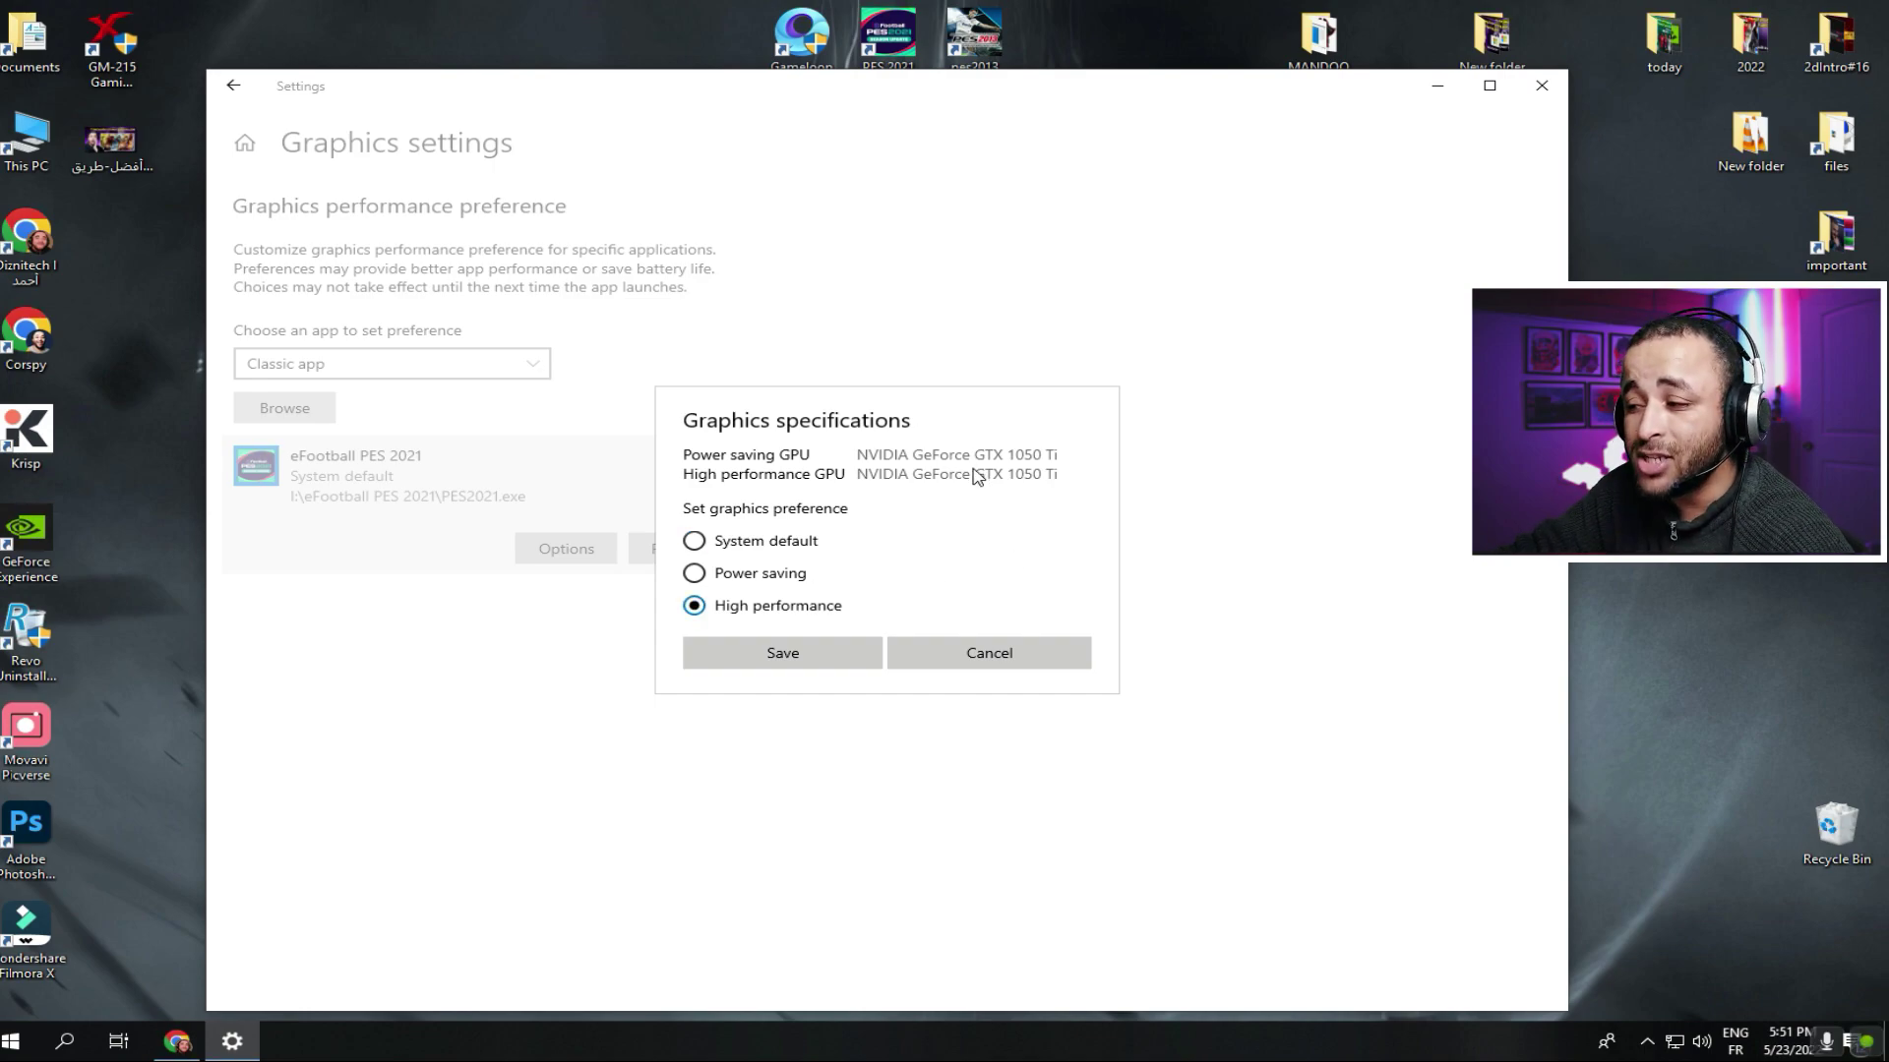
{"action": "left_click", "coordinate": [823, 651]}
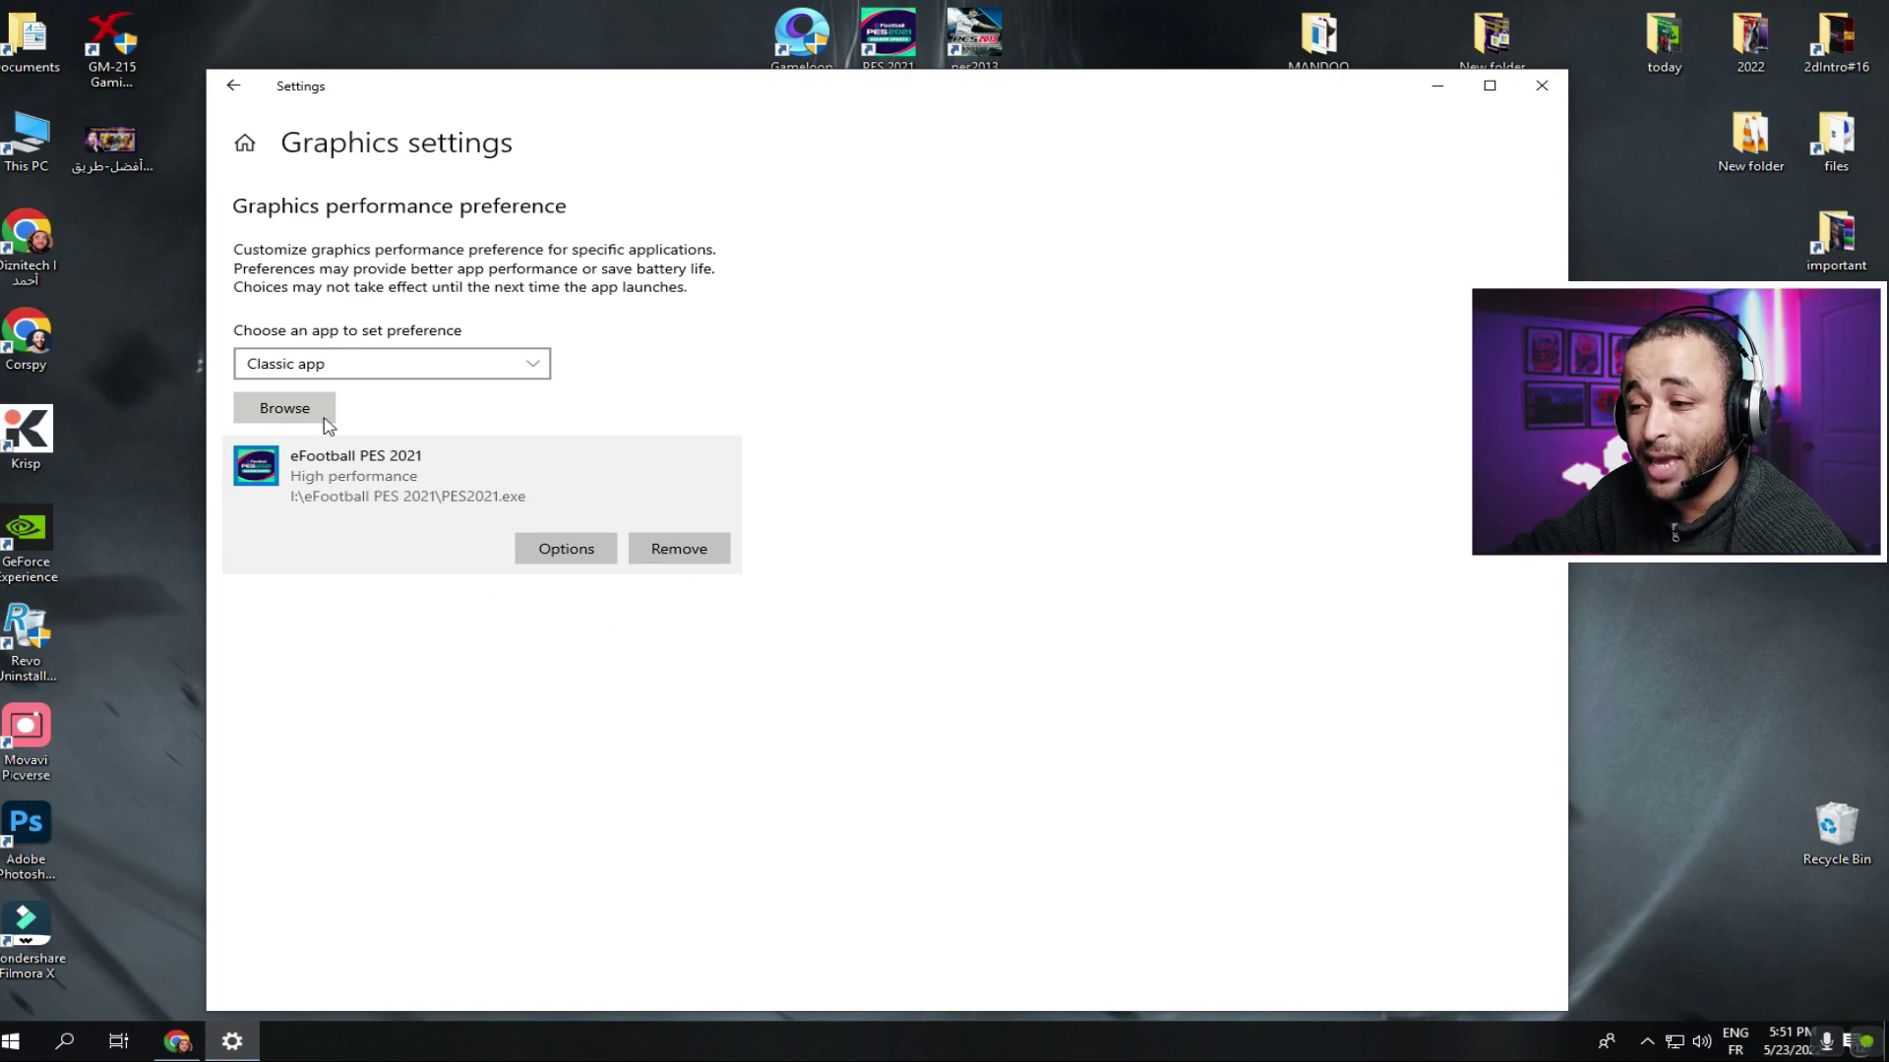
Step: Add the Settings application from the eFootball PES 2021 folder with the High performance graphics preference, and close the Windows settings
{"action": "left_click", "coordinate": [295, 408]}
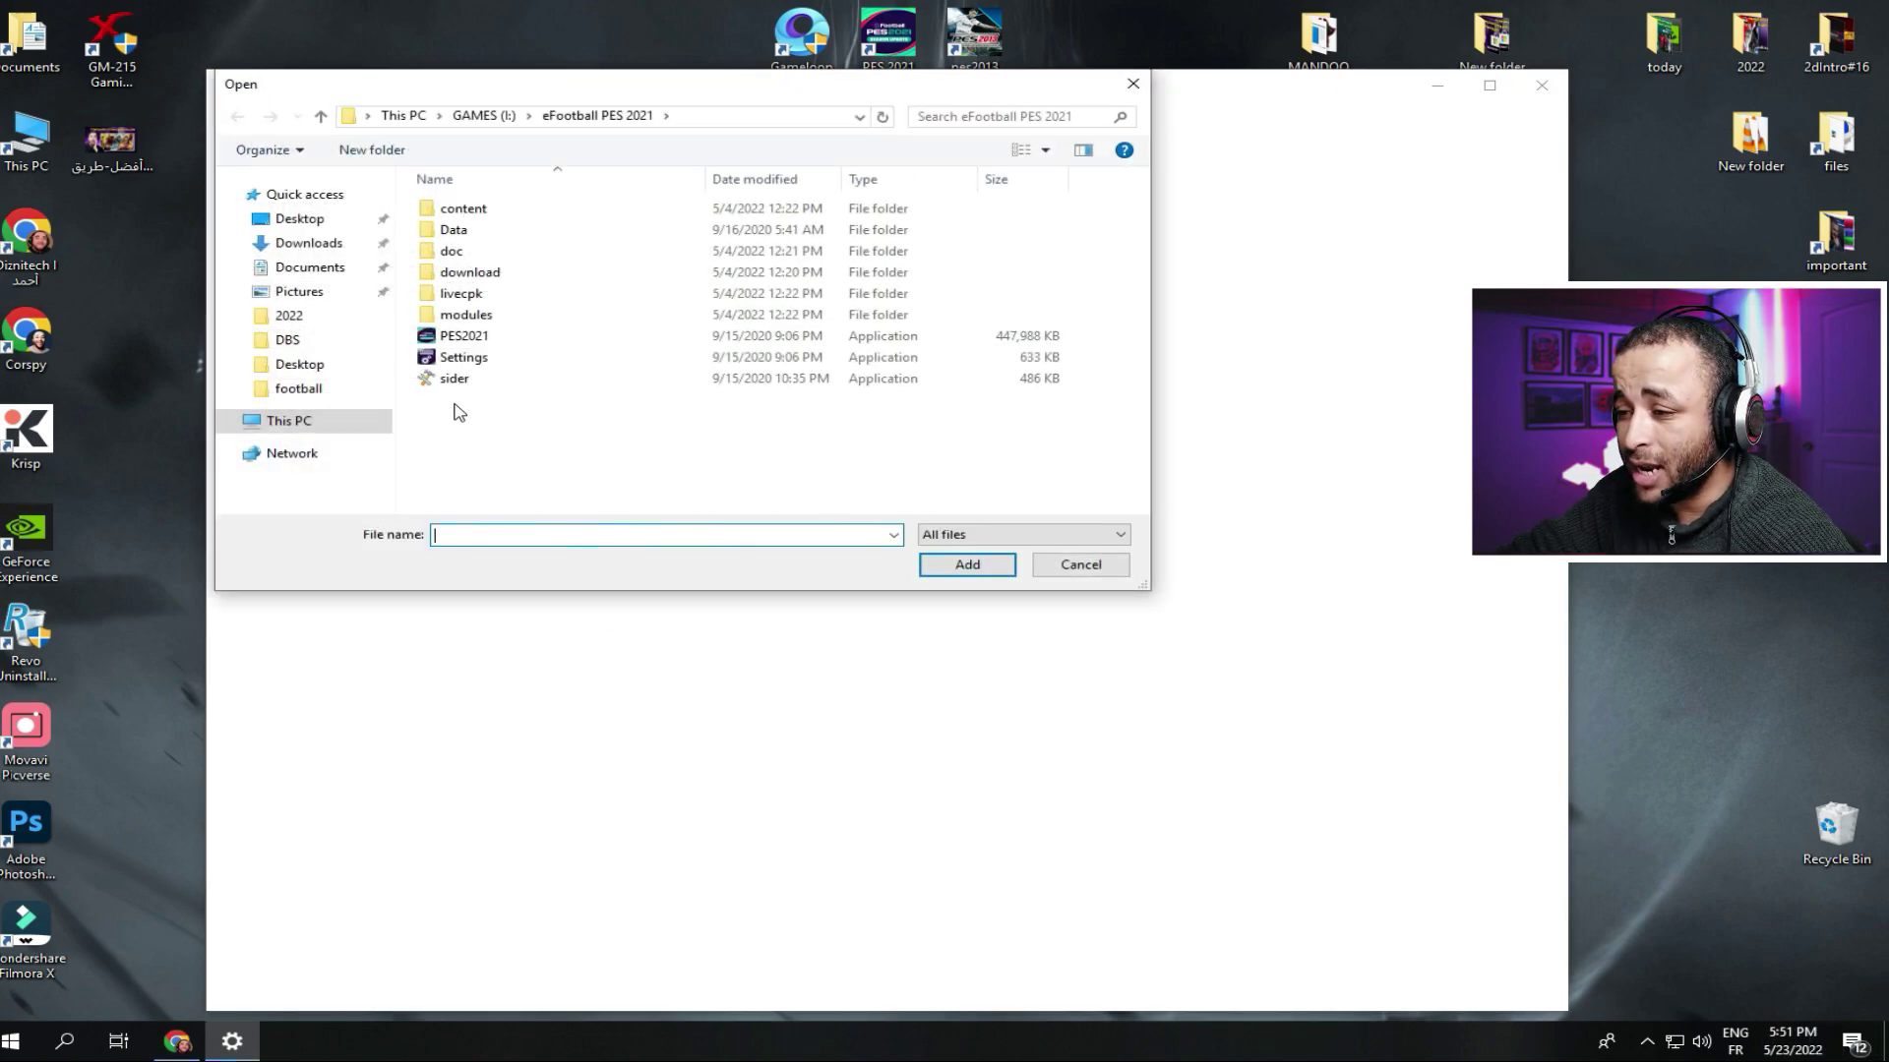
{"action": "left_click", "coordinate": [472, 357]}
{"action": "left_click", "coordinate": [973, 565]}
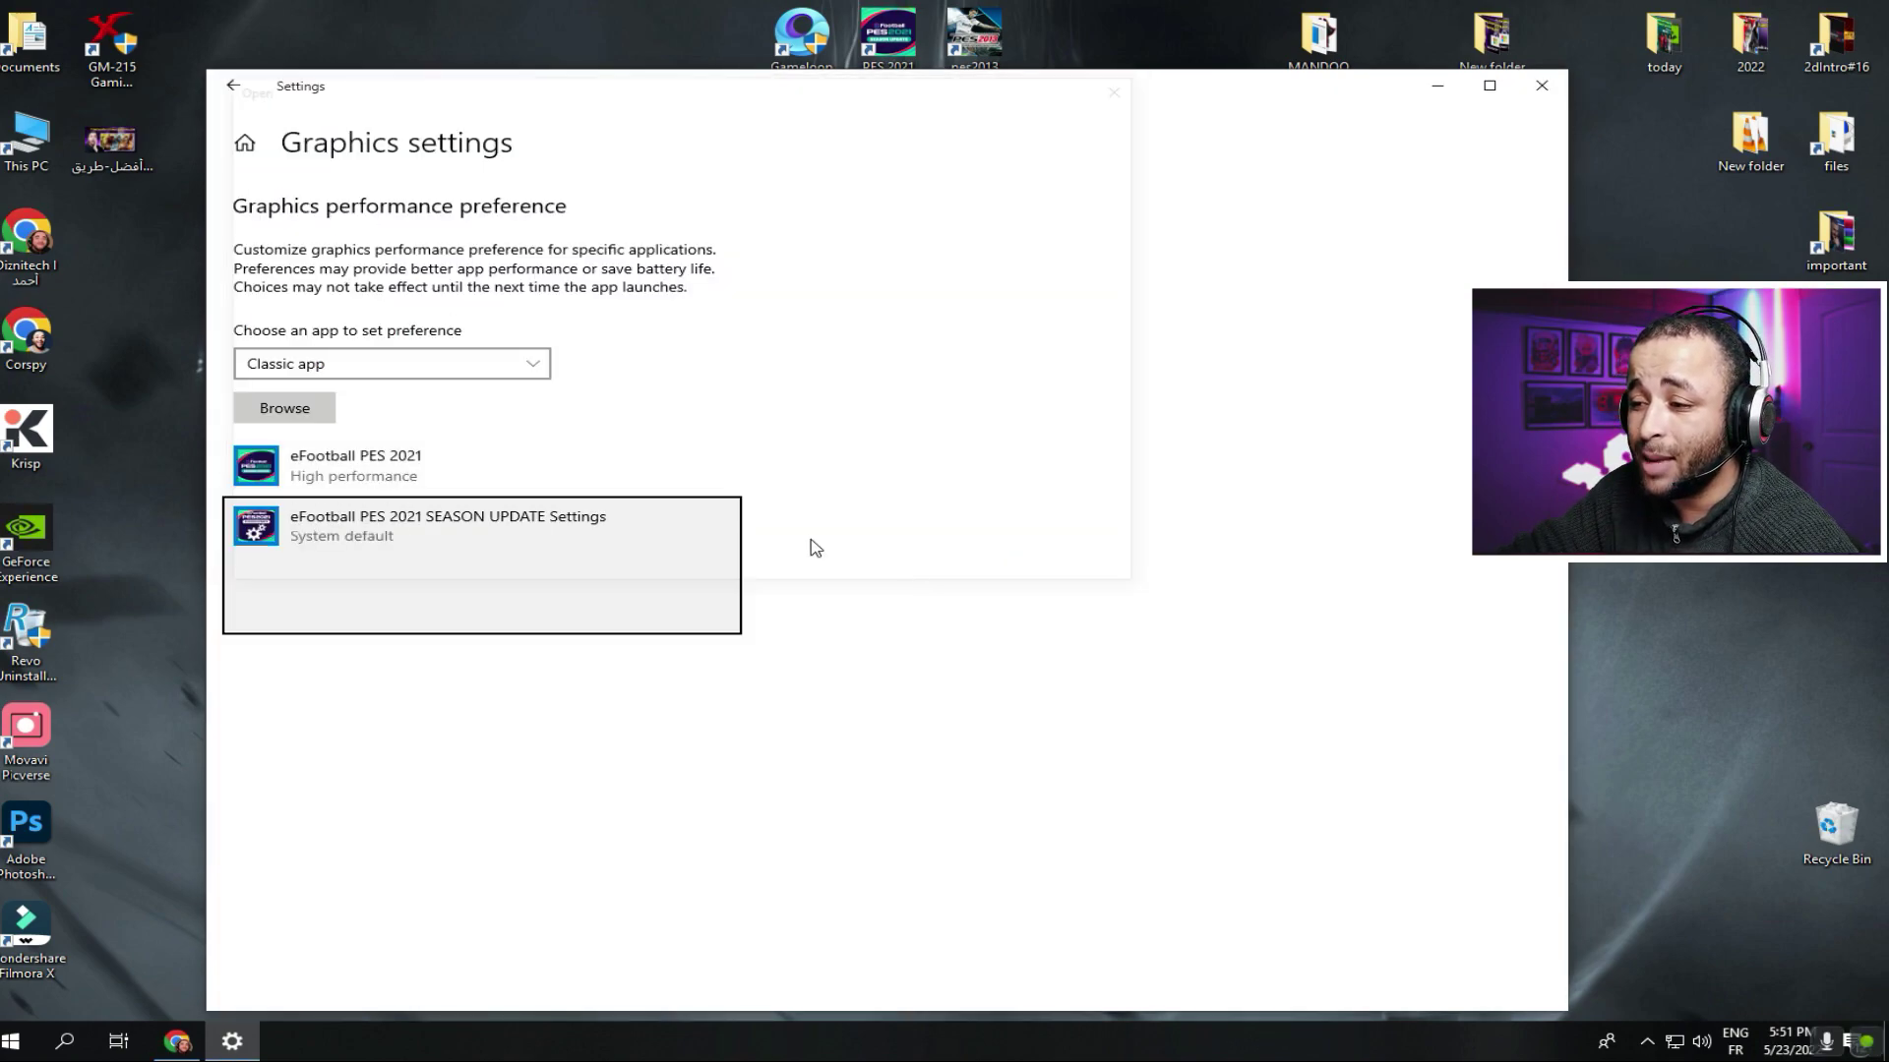
{"action": "left_click", "coordinate": [576, 611]}
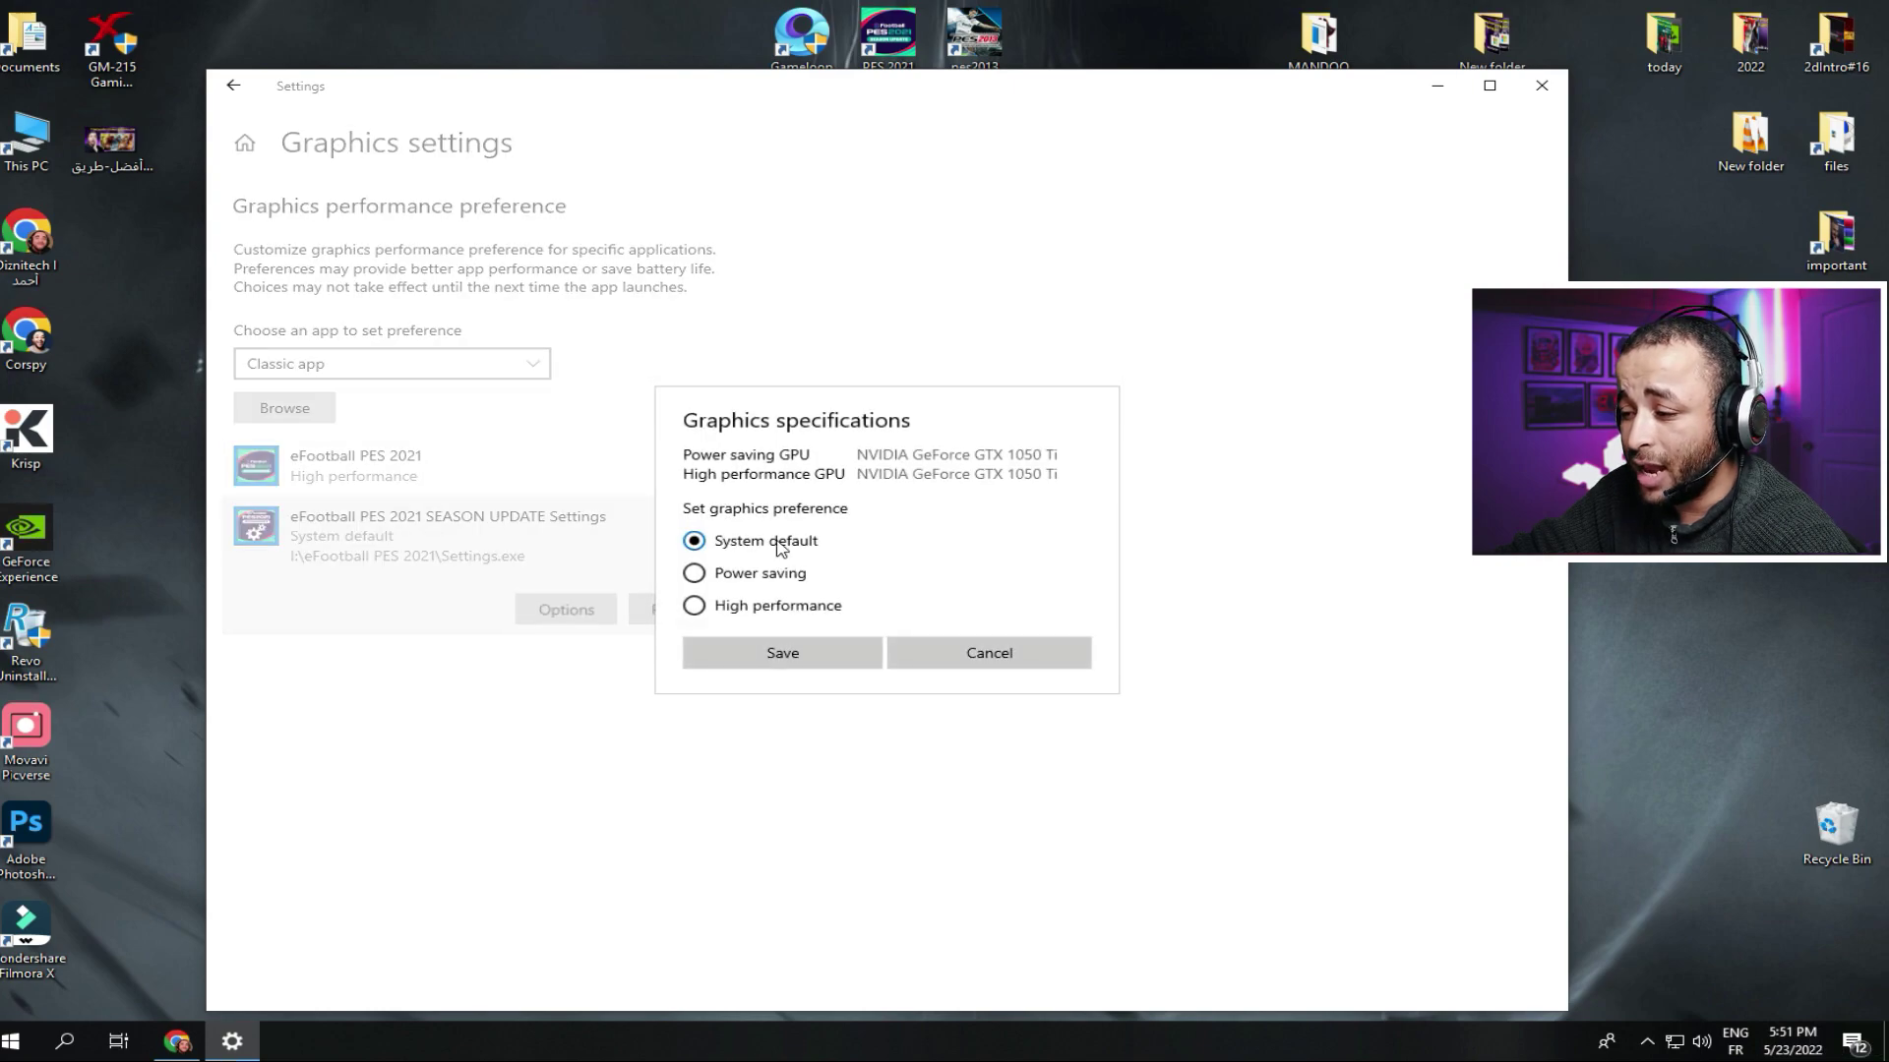
{"action": "left_click", "coordinate": [694, 605]}
{"action": "left_click", "coordinate": [777, 652]}
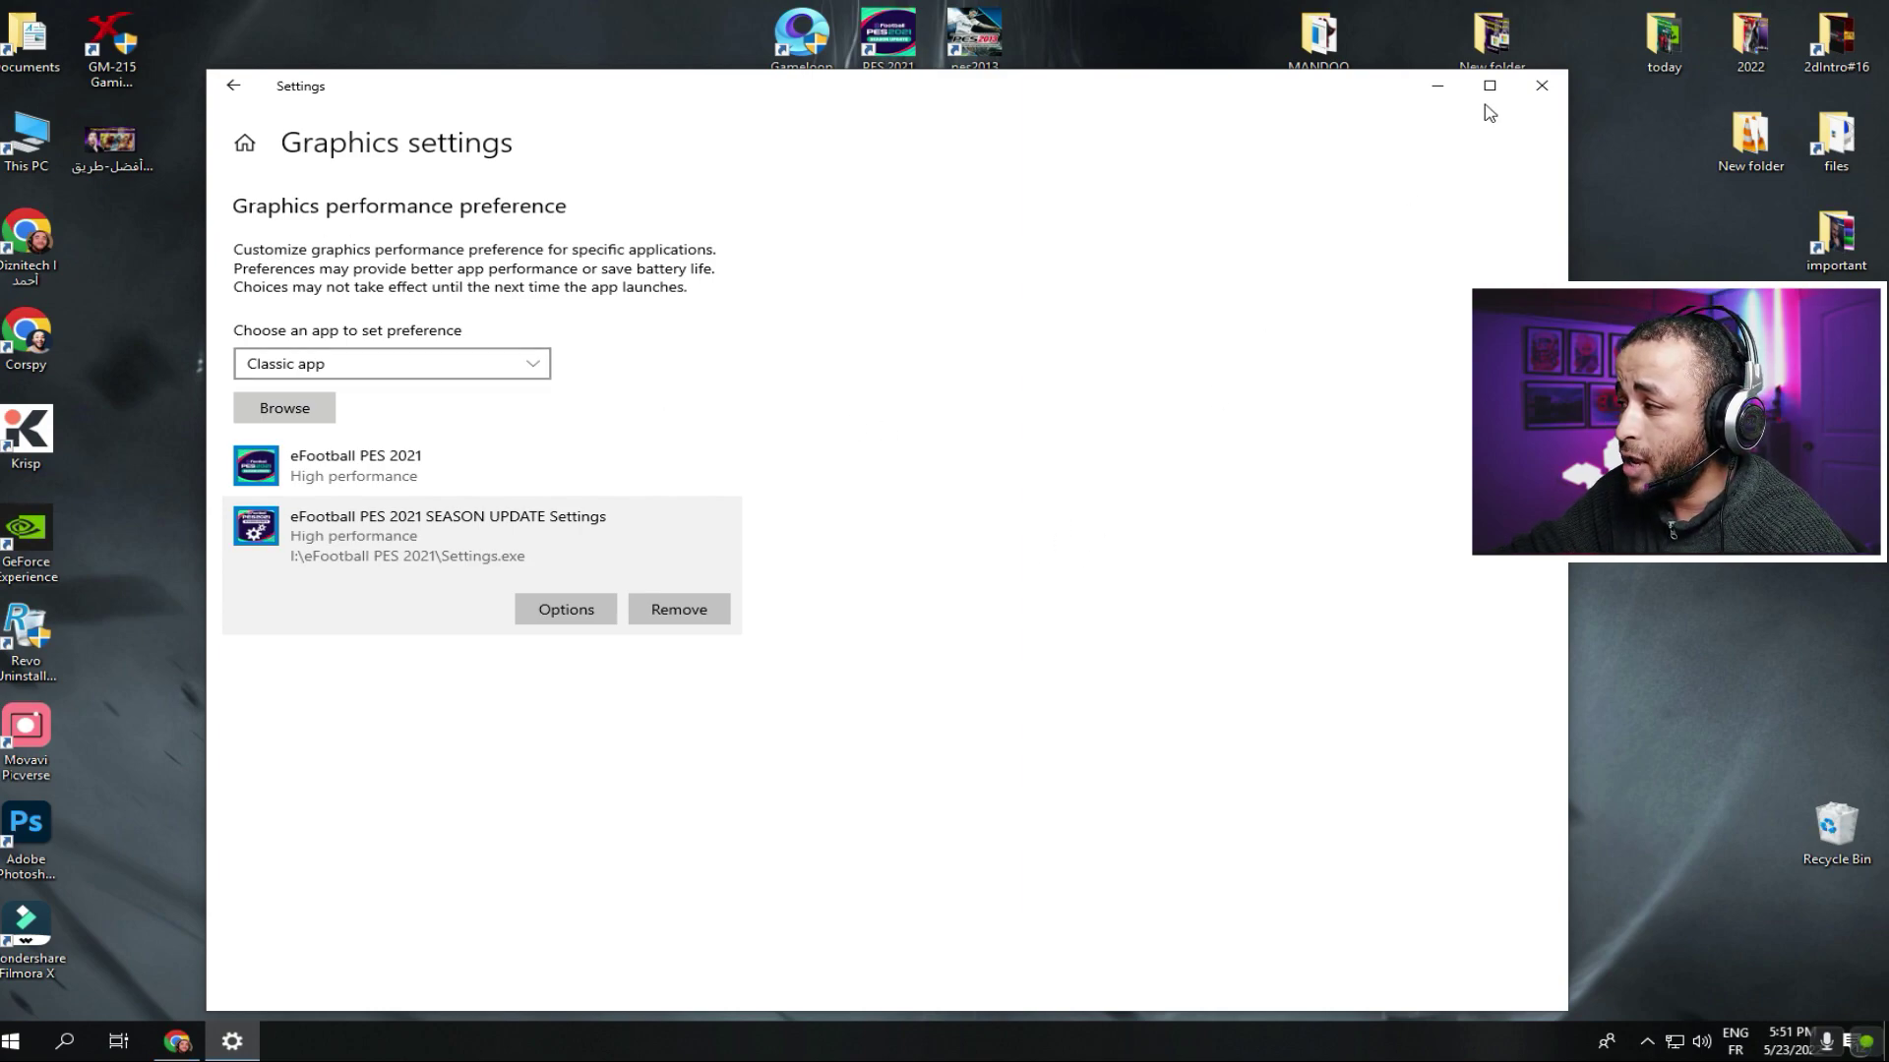
{"action": "left_click", "coordinate": [1537, 88]}
Step: Open the NVIDIA Control Panel, accept its software license agreement, and go to the Manage 3D settings page
{"action": "right_click", "coordinate": [739, 489]}
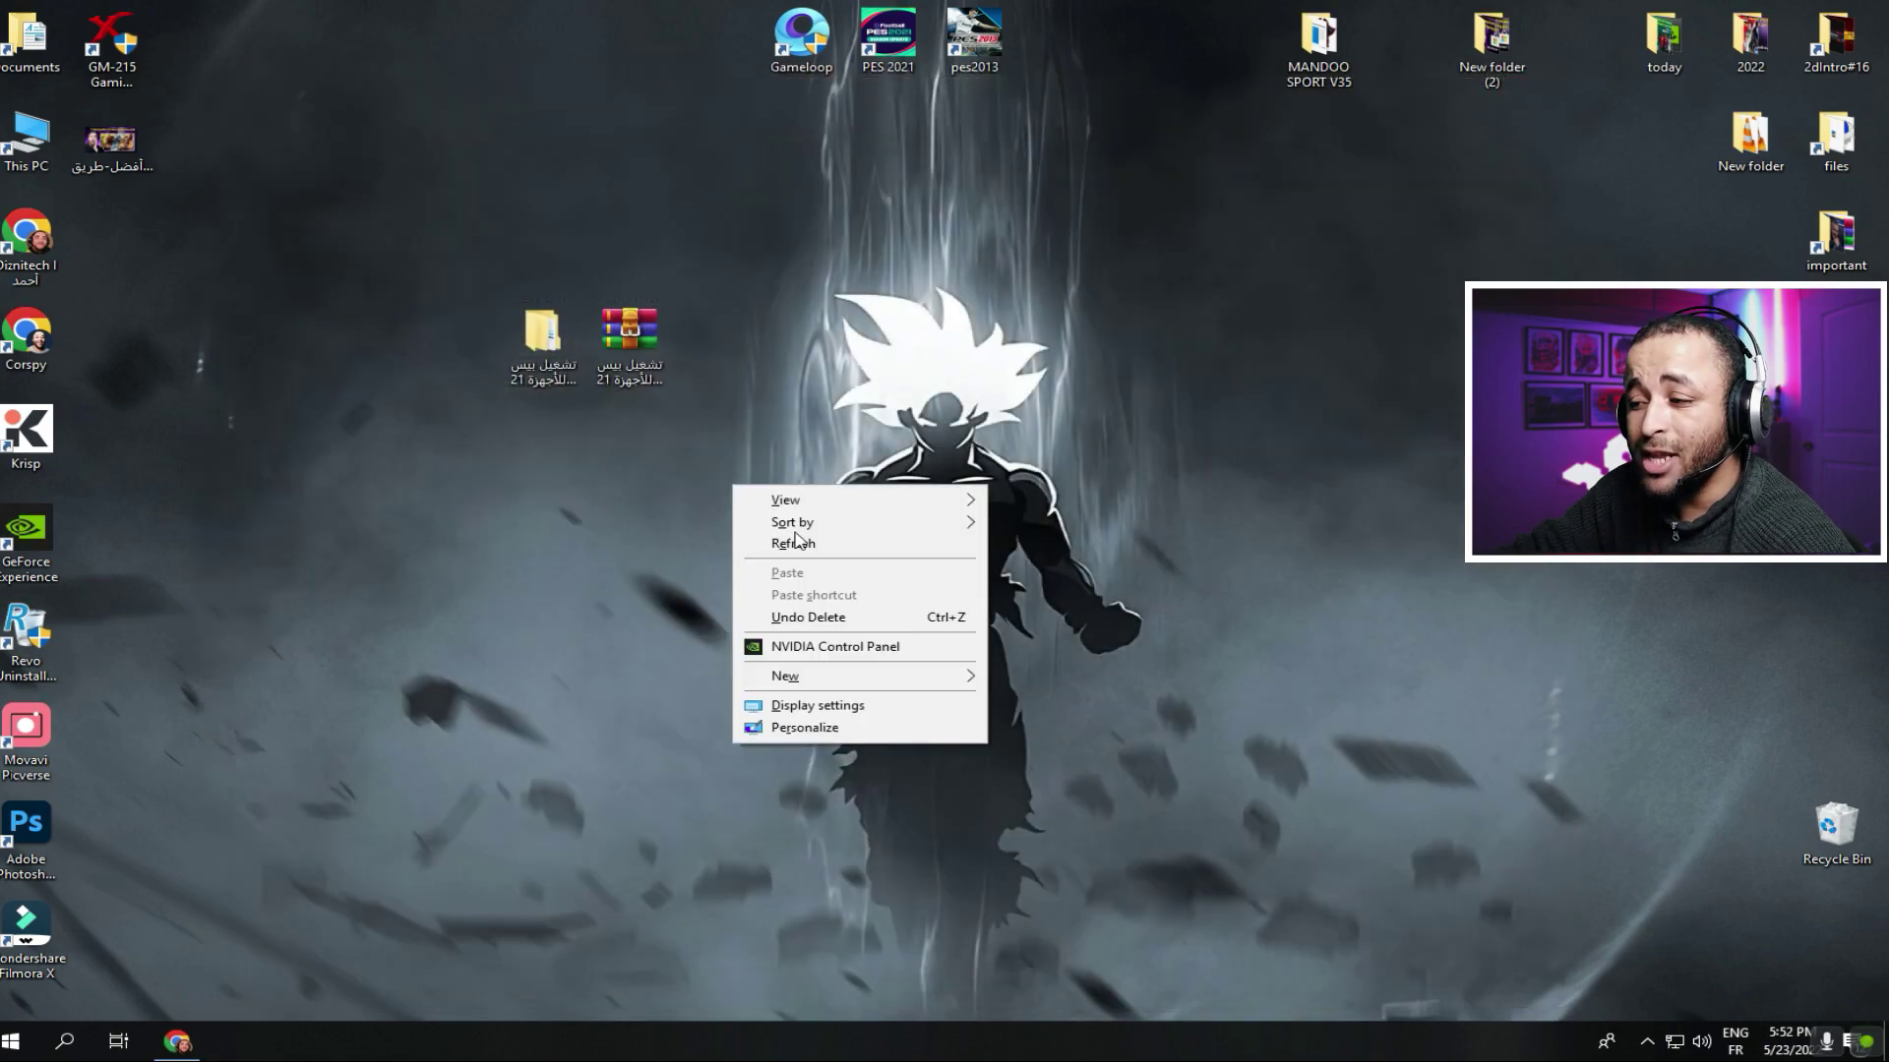
{"action": "left_click", "coordinate": [806, 537]}
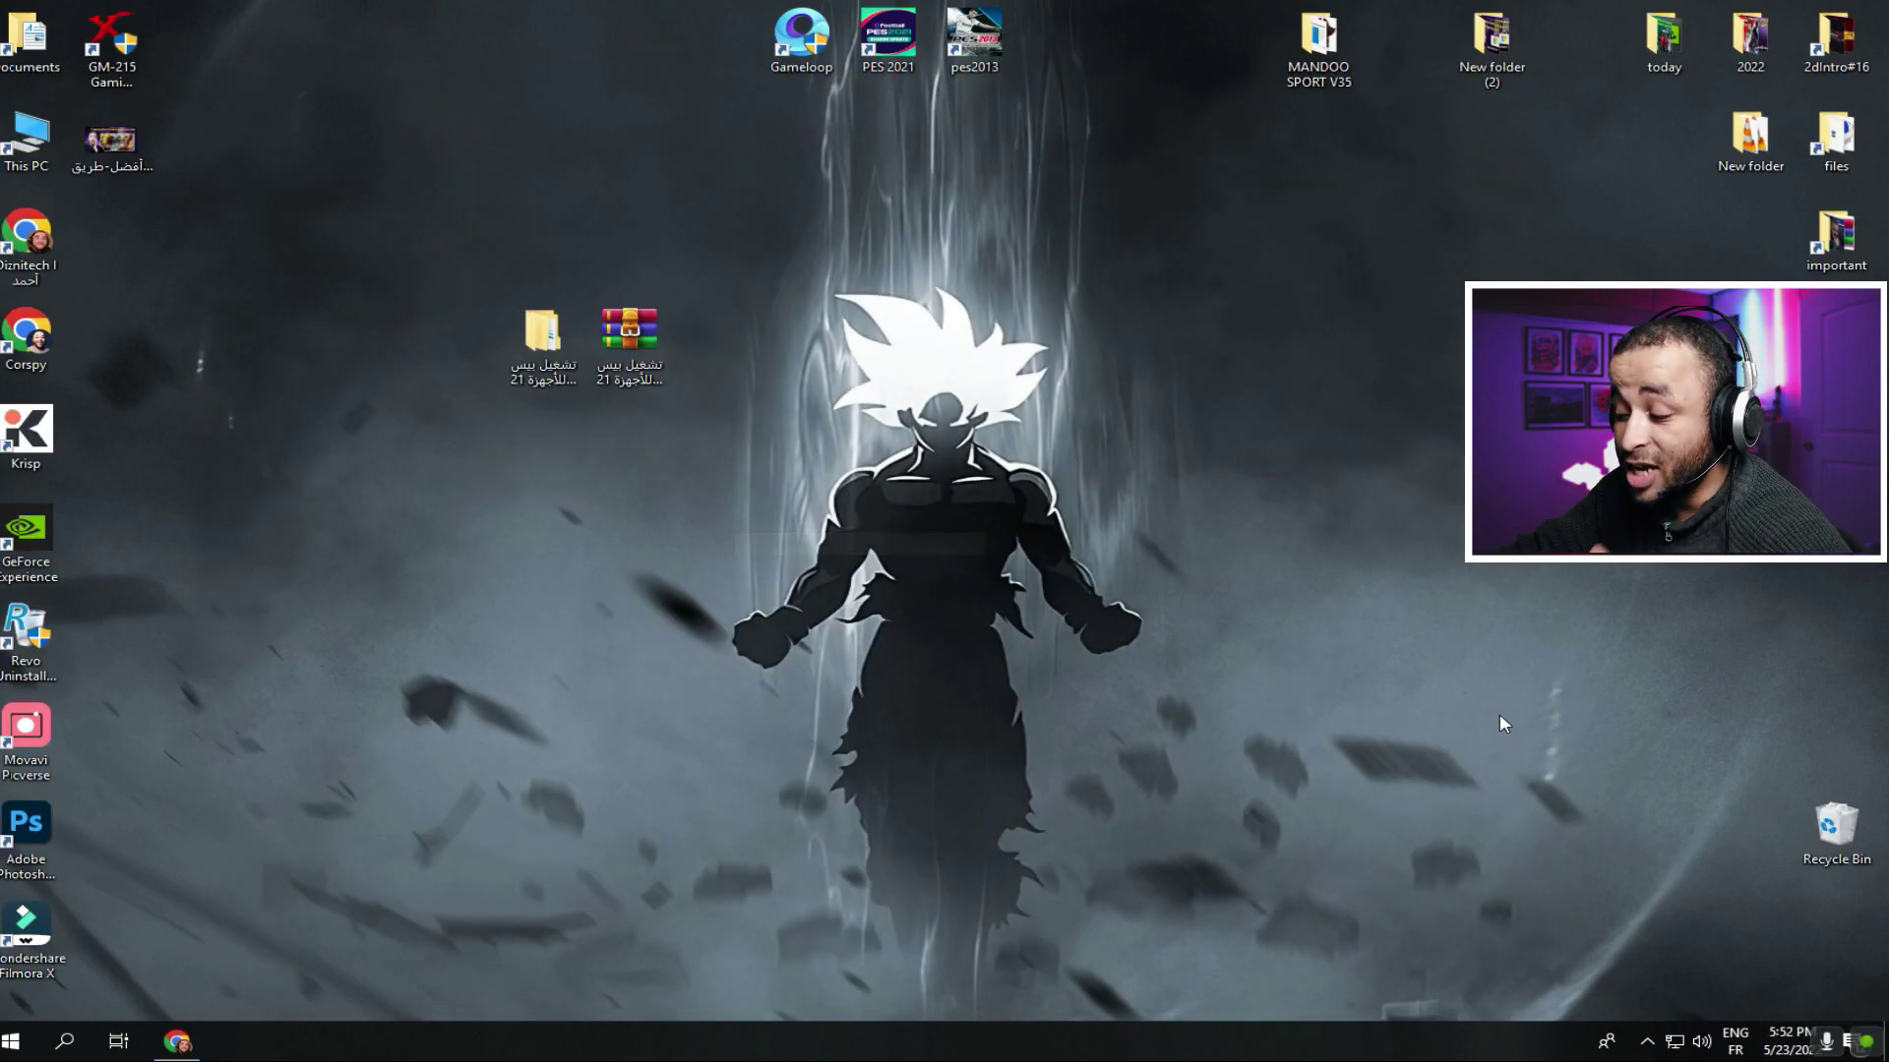
{"action": "left_click", "coordinate": [1647, 1042]}
{"action": "left_click", "coordinate": [1648, 924]}
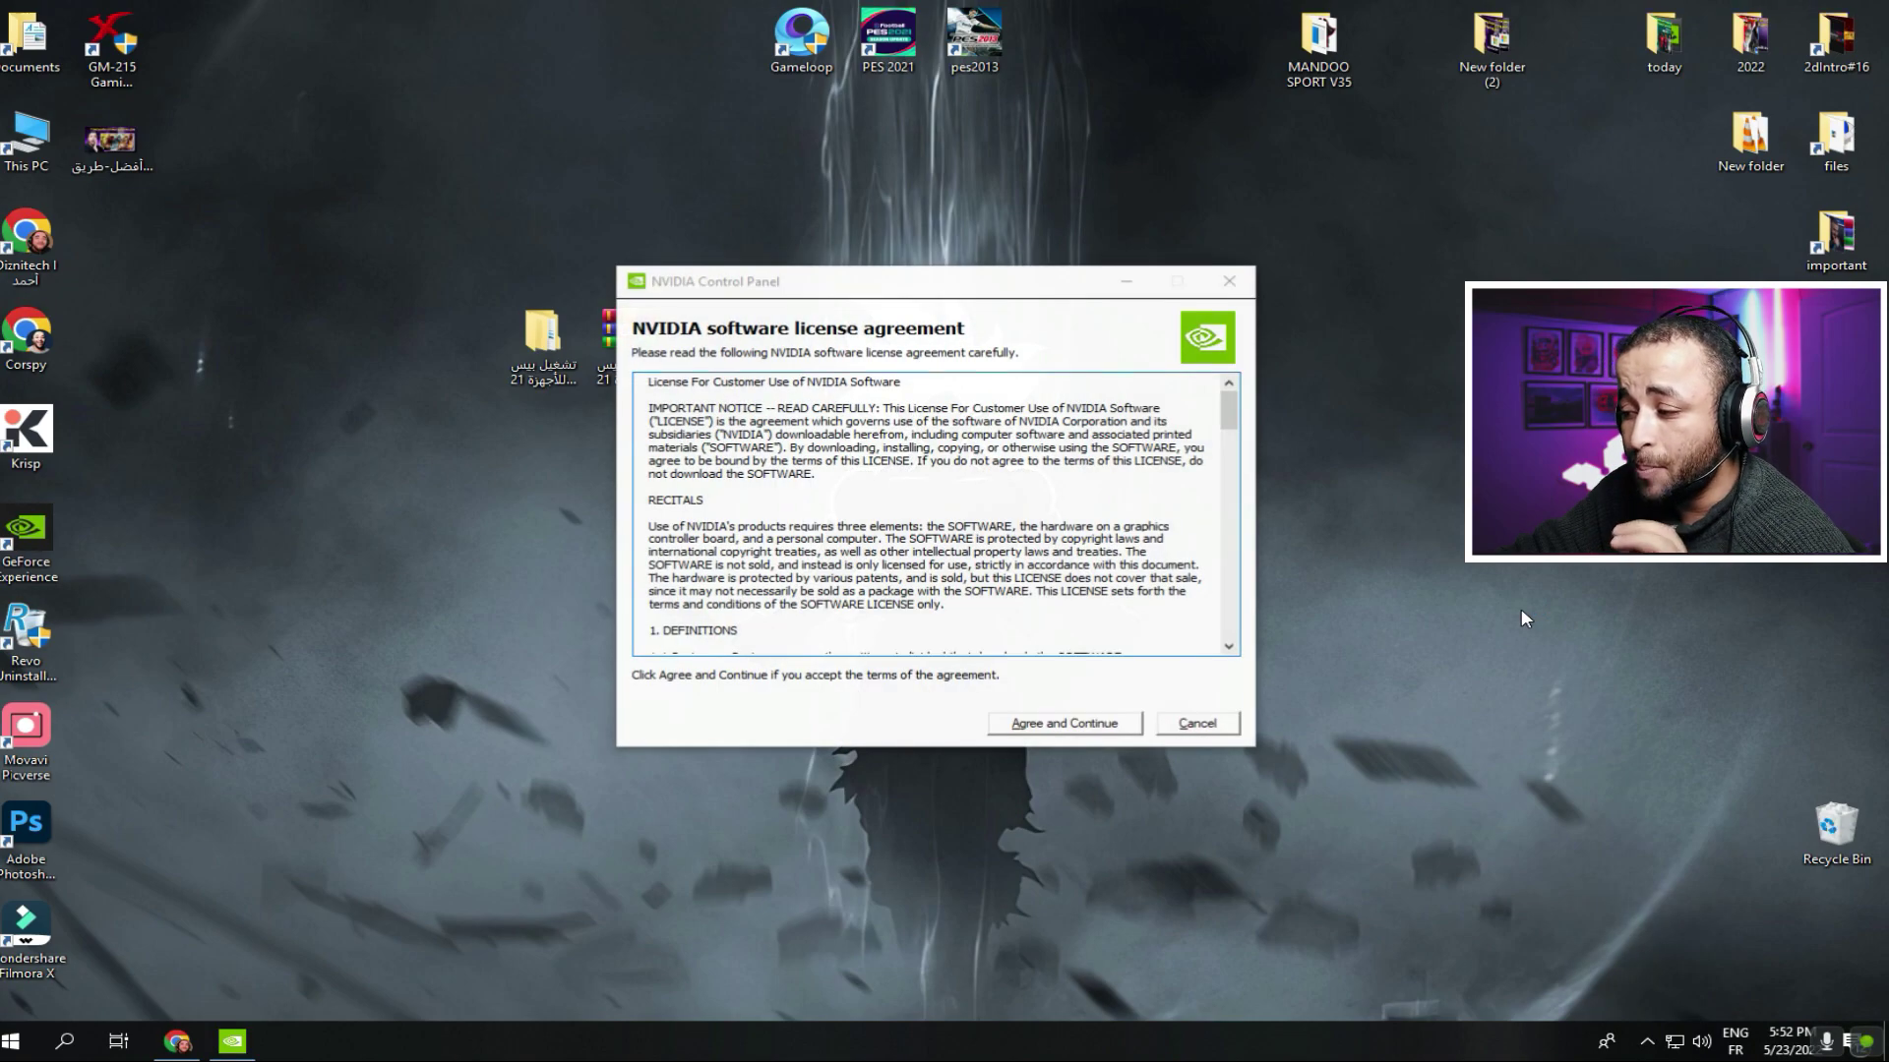
{"action": "left_click", "coordinate": [1061, 725]}
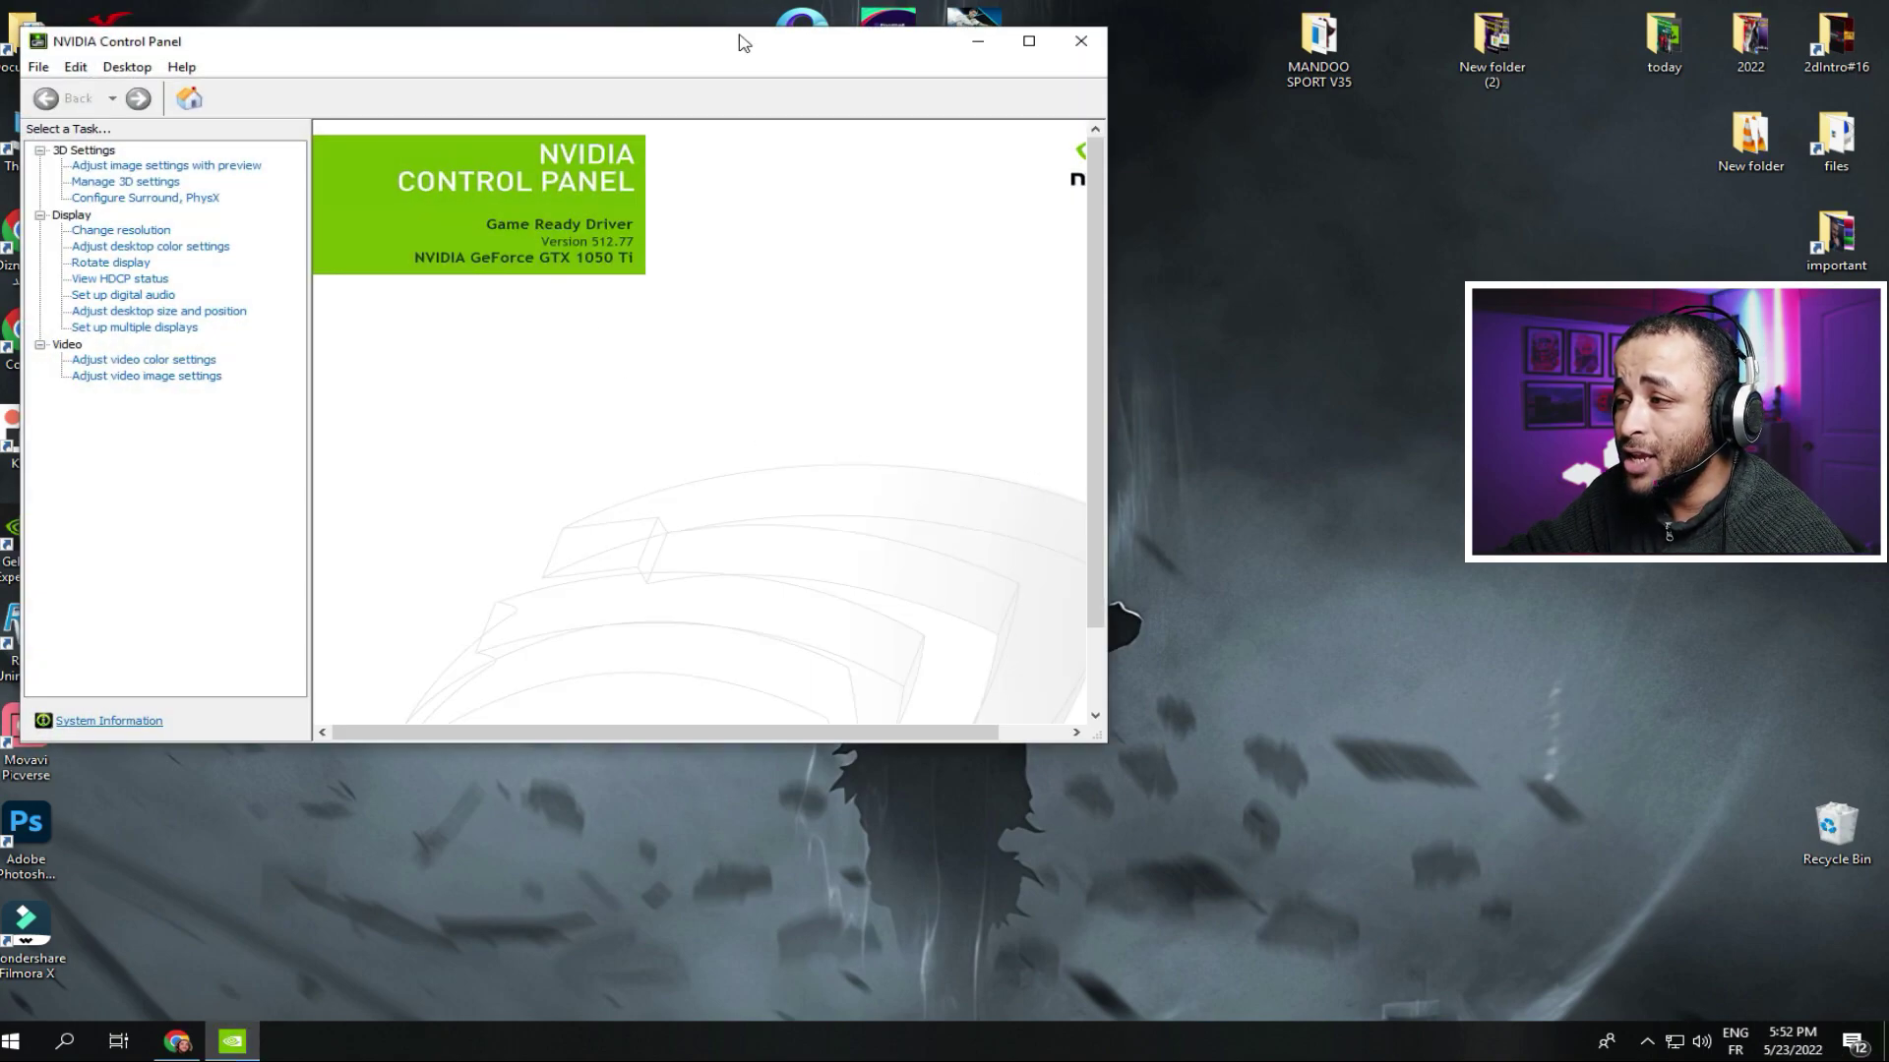
{"action": "left_click_drag", "start_coordinate": [743, 43], "coordinate": [902, 130]}
{"action": "left_click", "coordinate": [307, 273]}
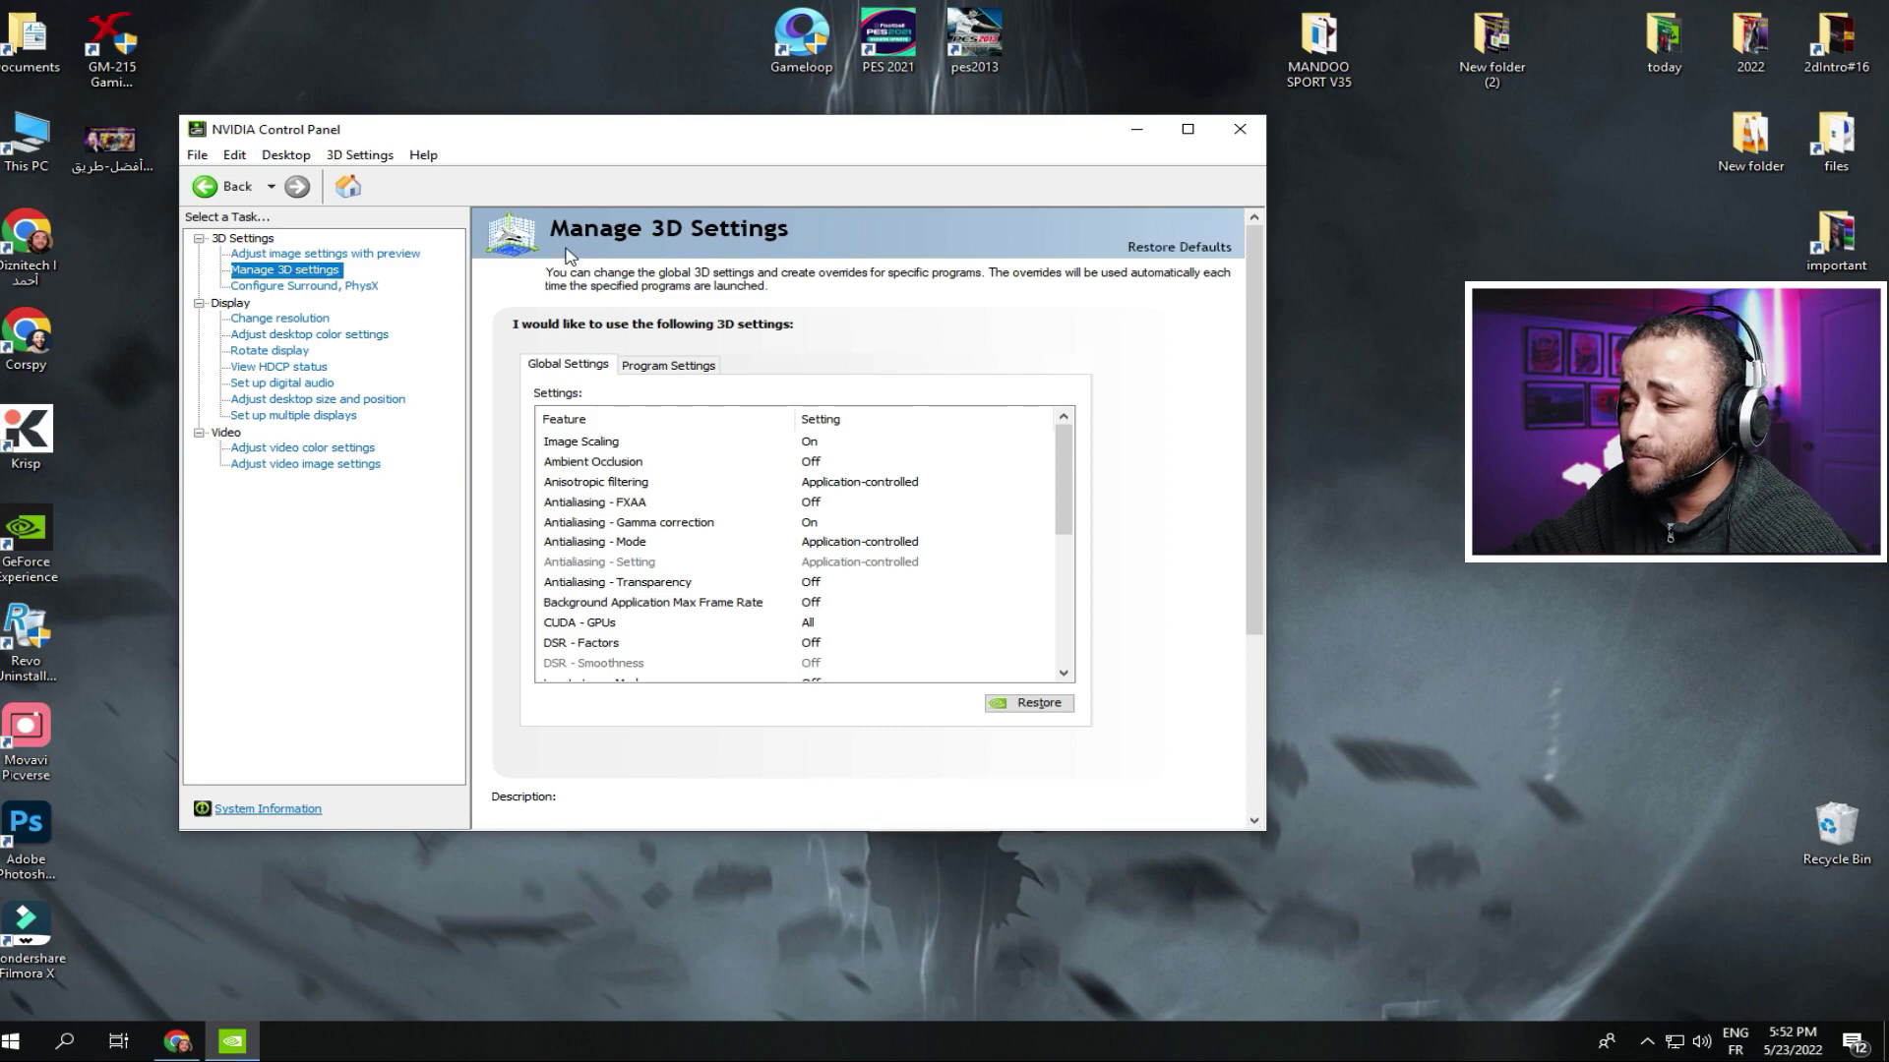
{"action": "left_click_drag", "start_coordinate": [1064, 482], "coordinate": [915, 506]}
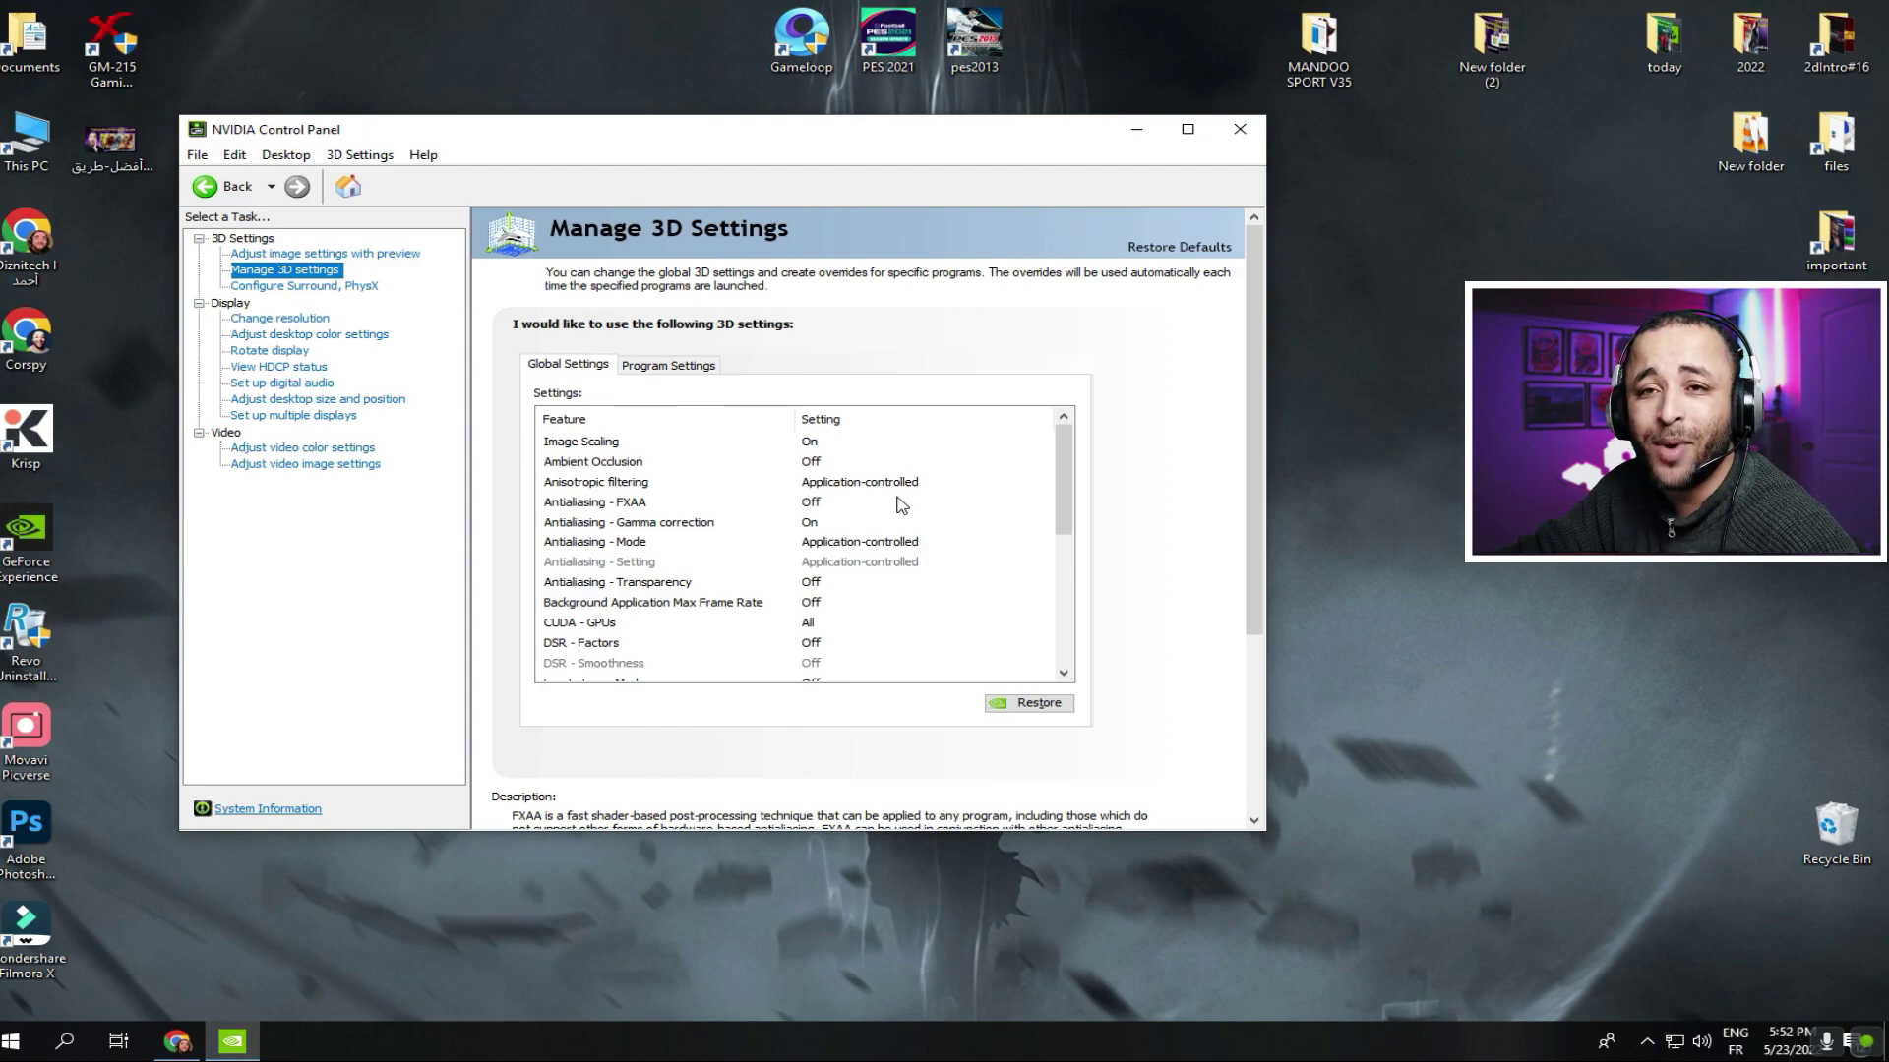
{"action": "right_click", "coordinate": [1377, 409]}
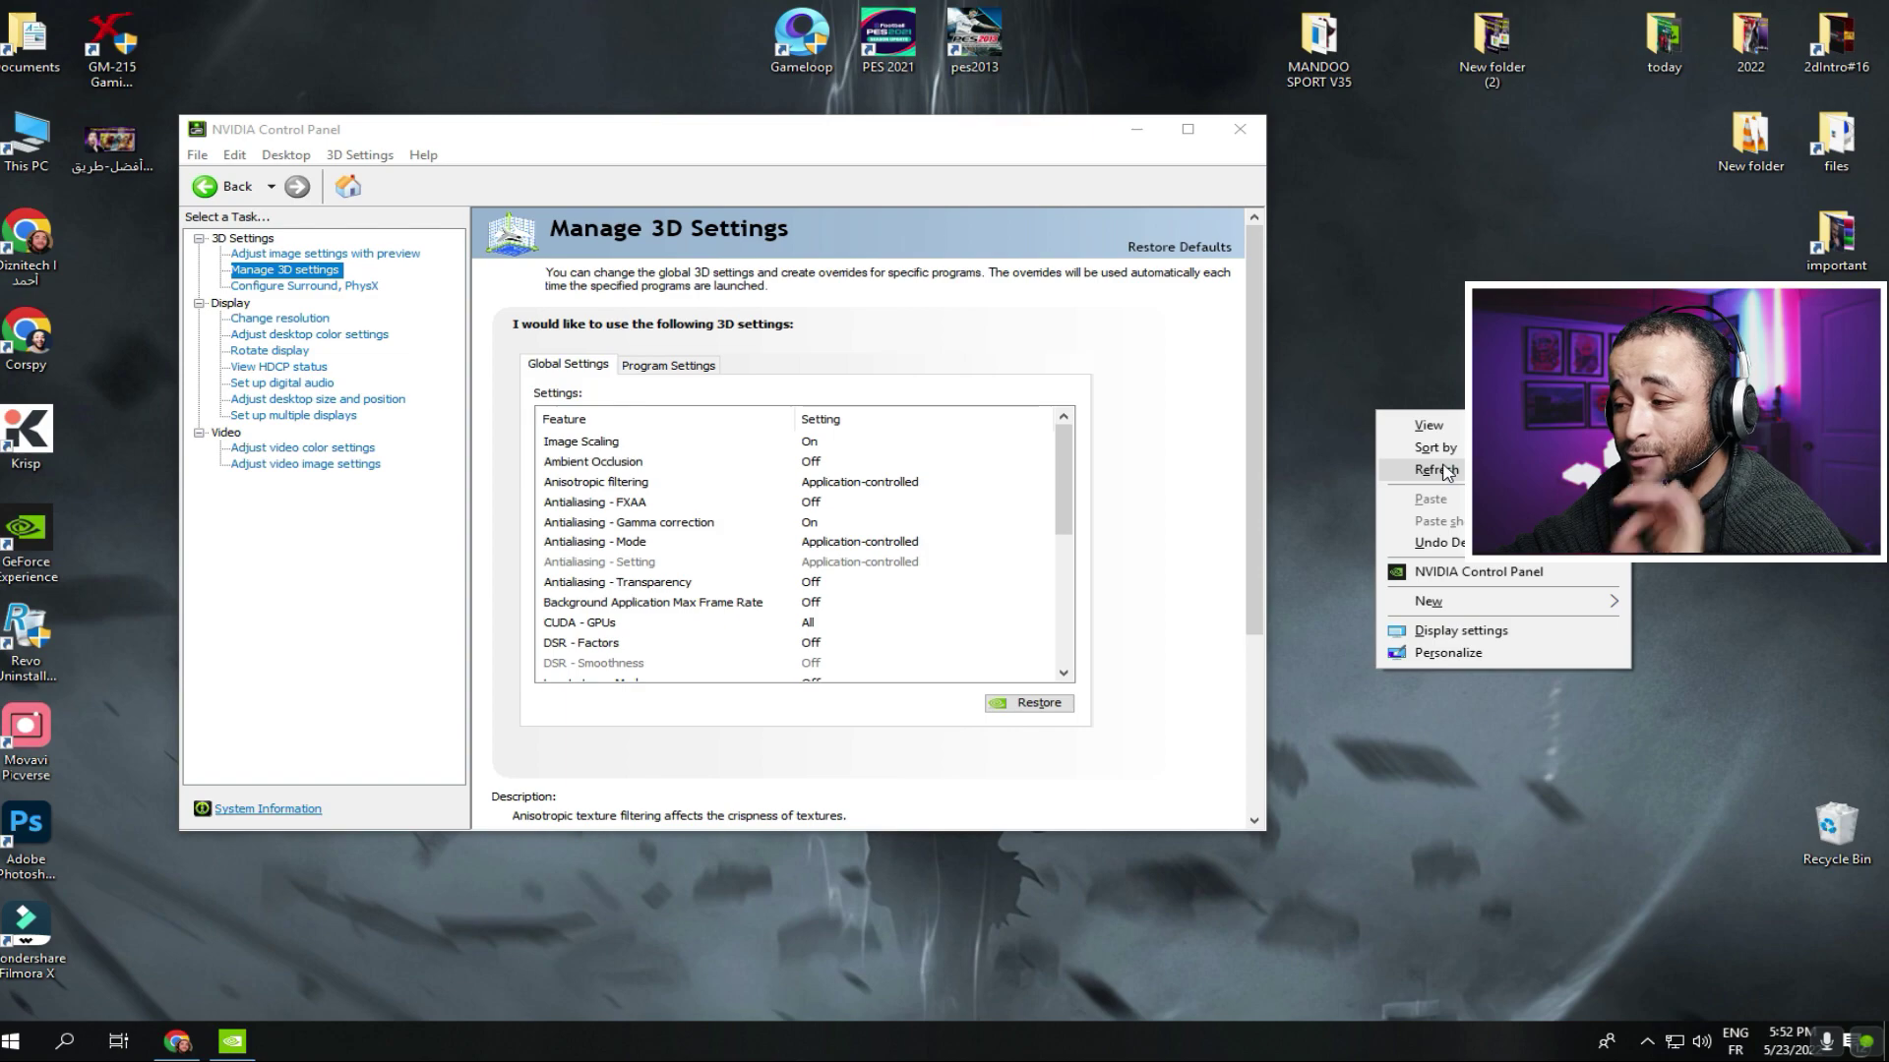
{"action": "left_click", "coordinate": [1442, 465]}
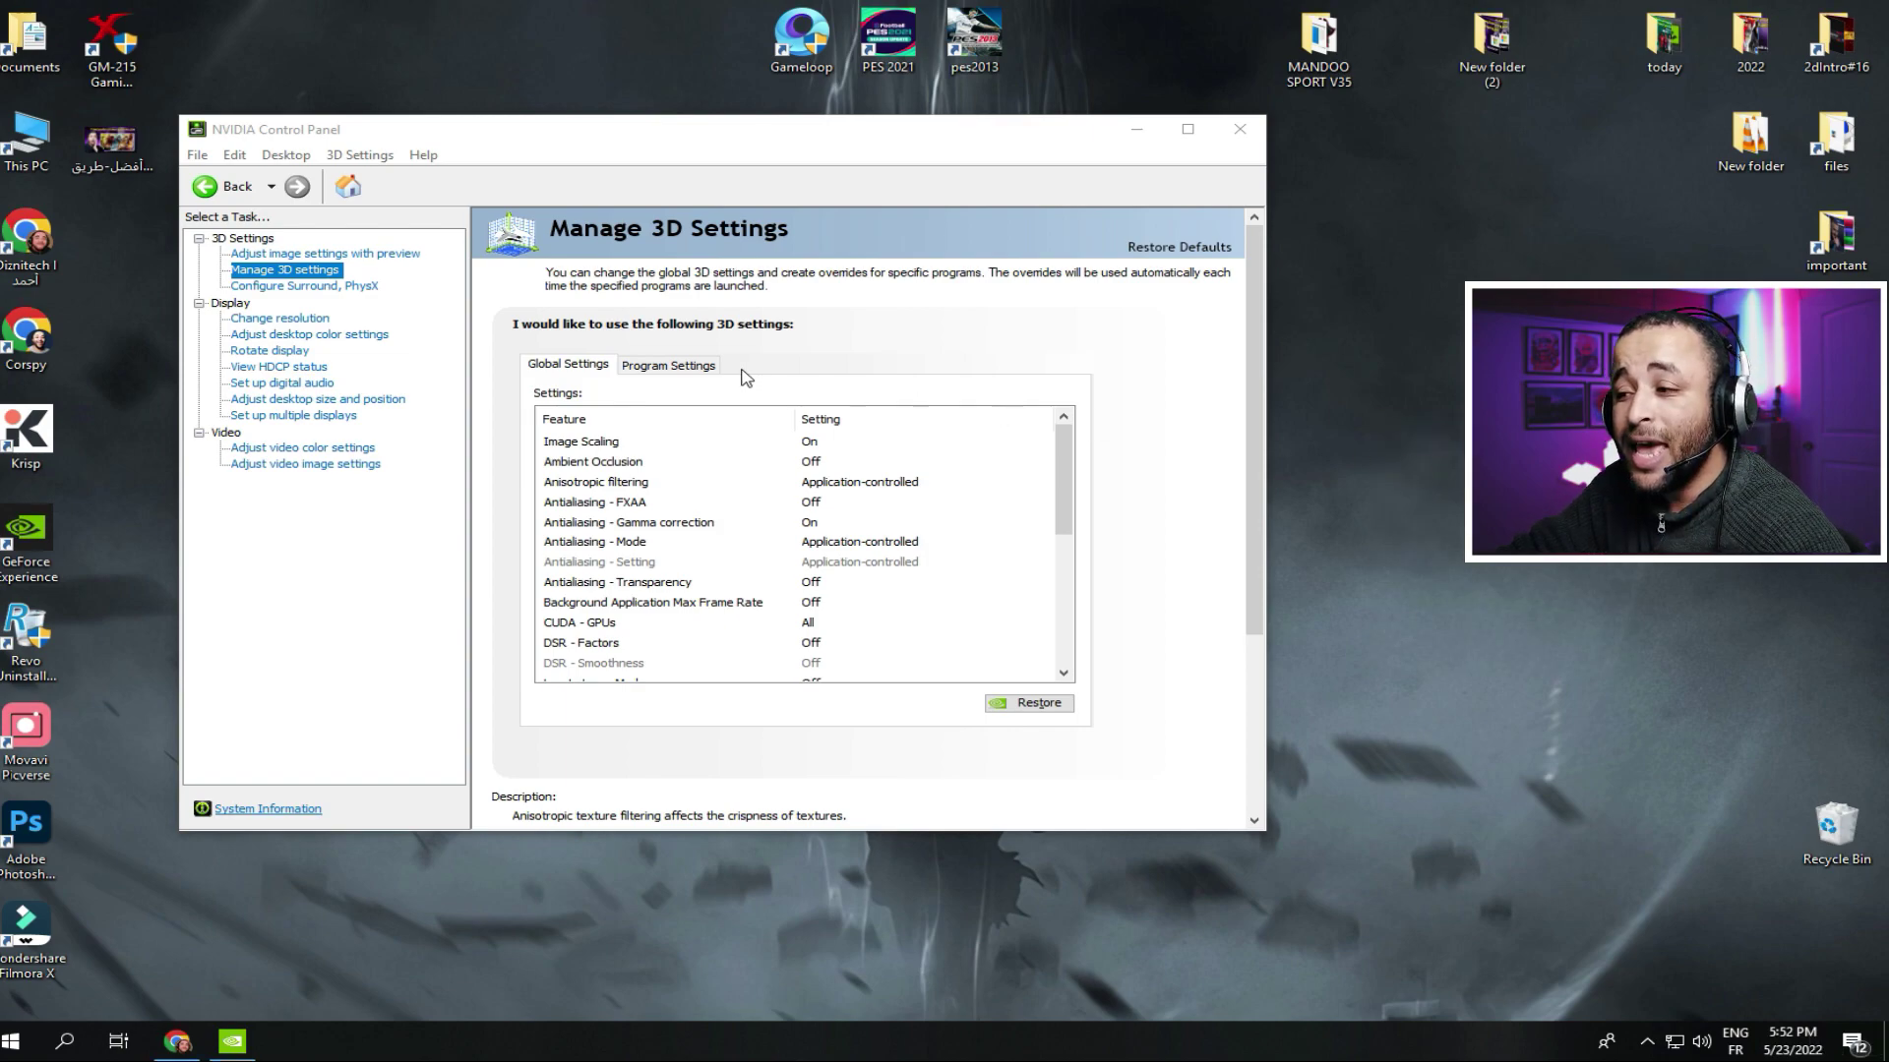
Step: Add the PES2021 executable from the eFootball PES 2021 folder on the GAMES (I:) drive to the program-specific 3D settings
{"action": "left_click", "coordinate": [683, 365]}
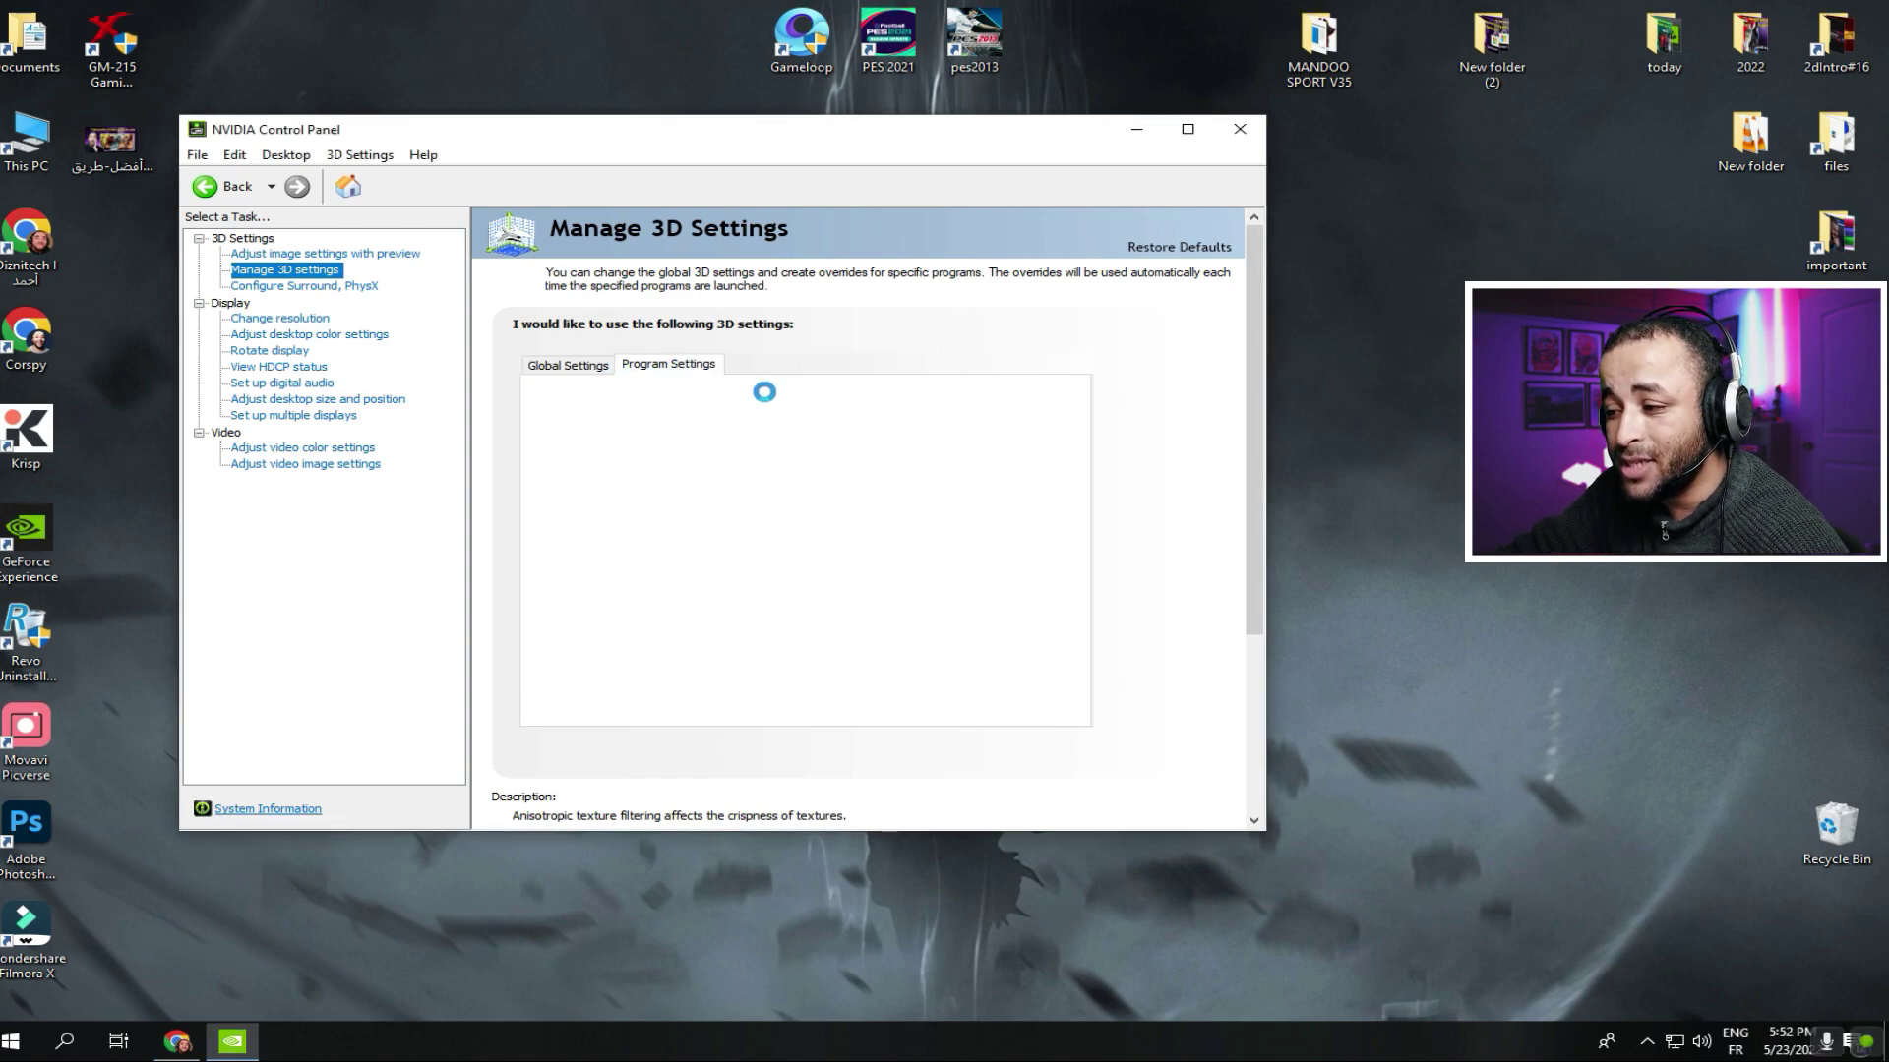
{"action": "left_click", "coordinate": [841, 414]}
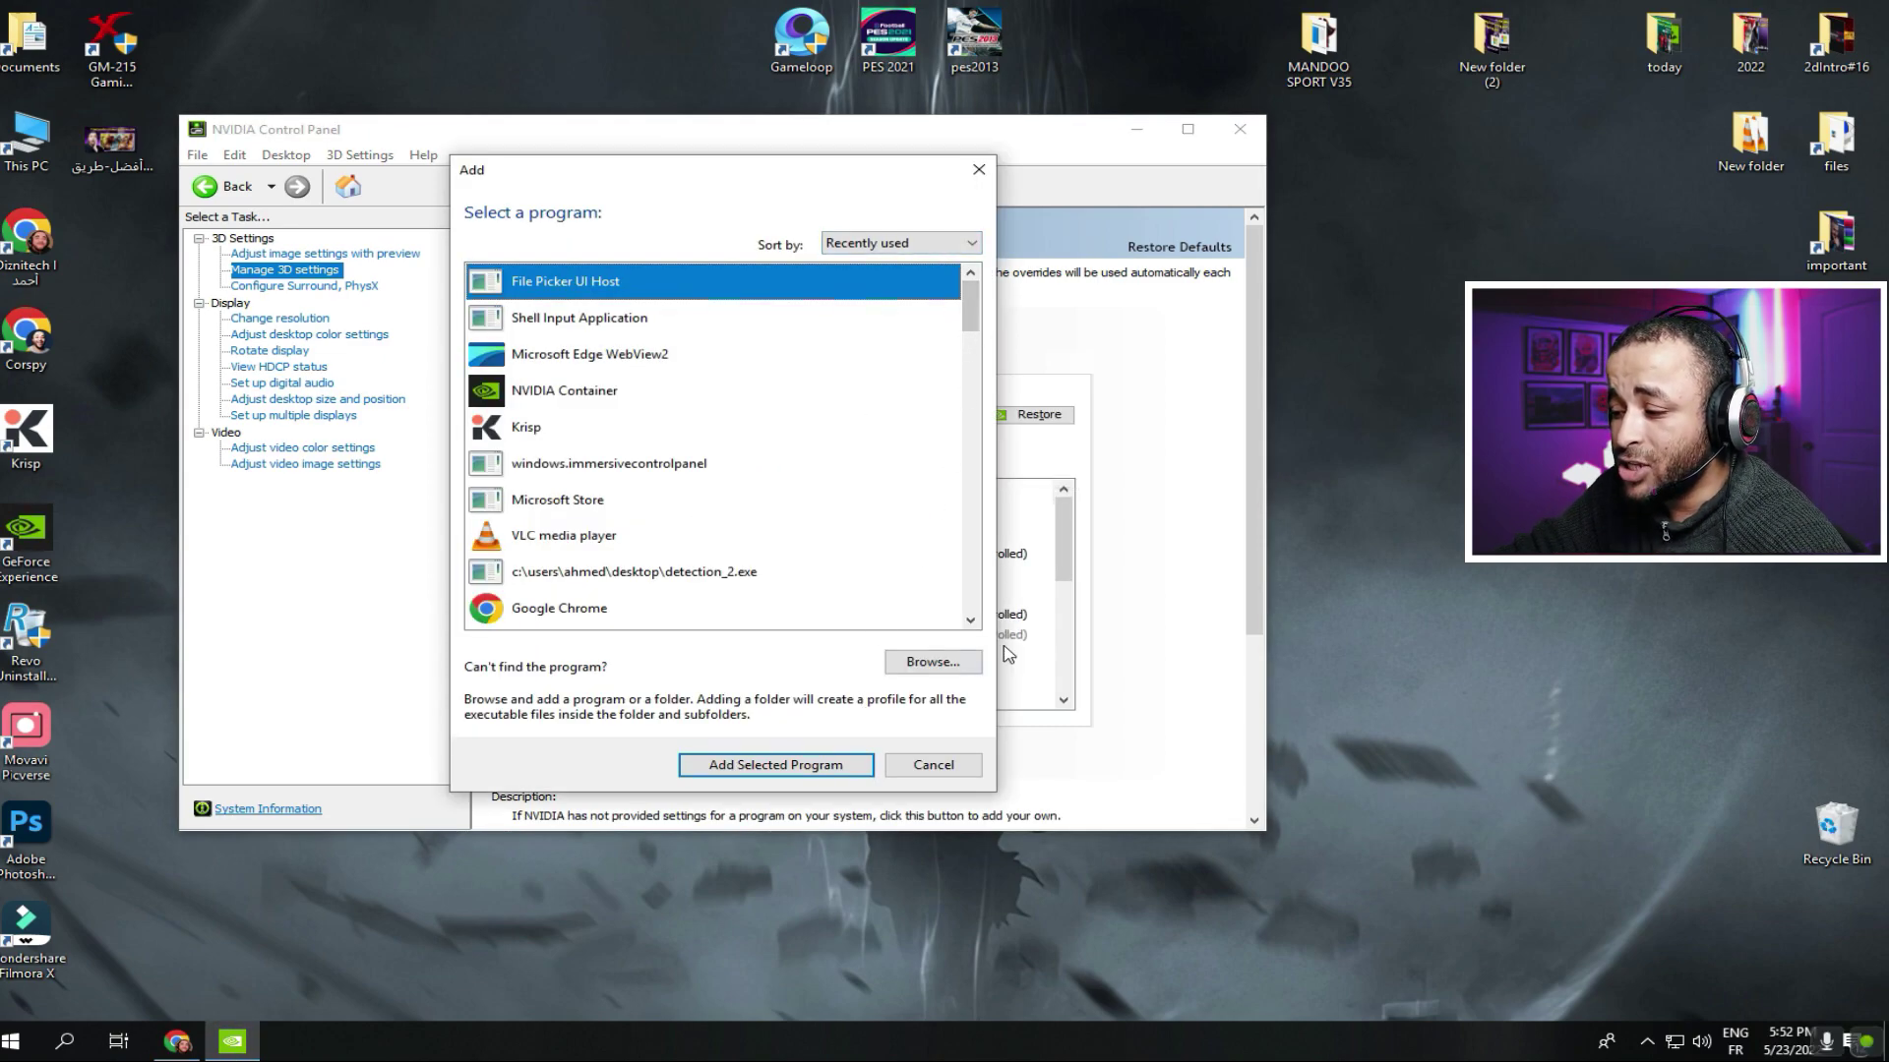
{"action": "left_click", "coordinate": [932, 661]}
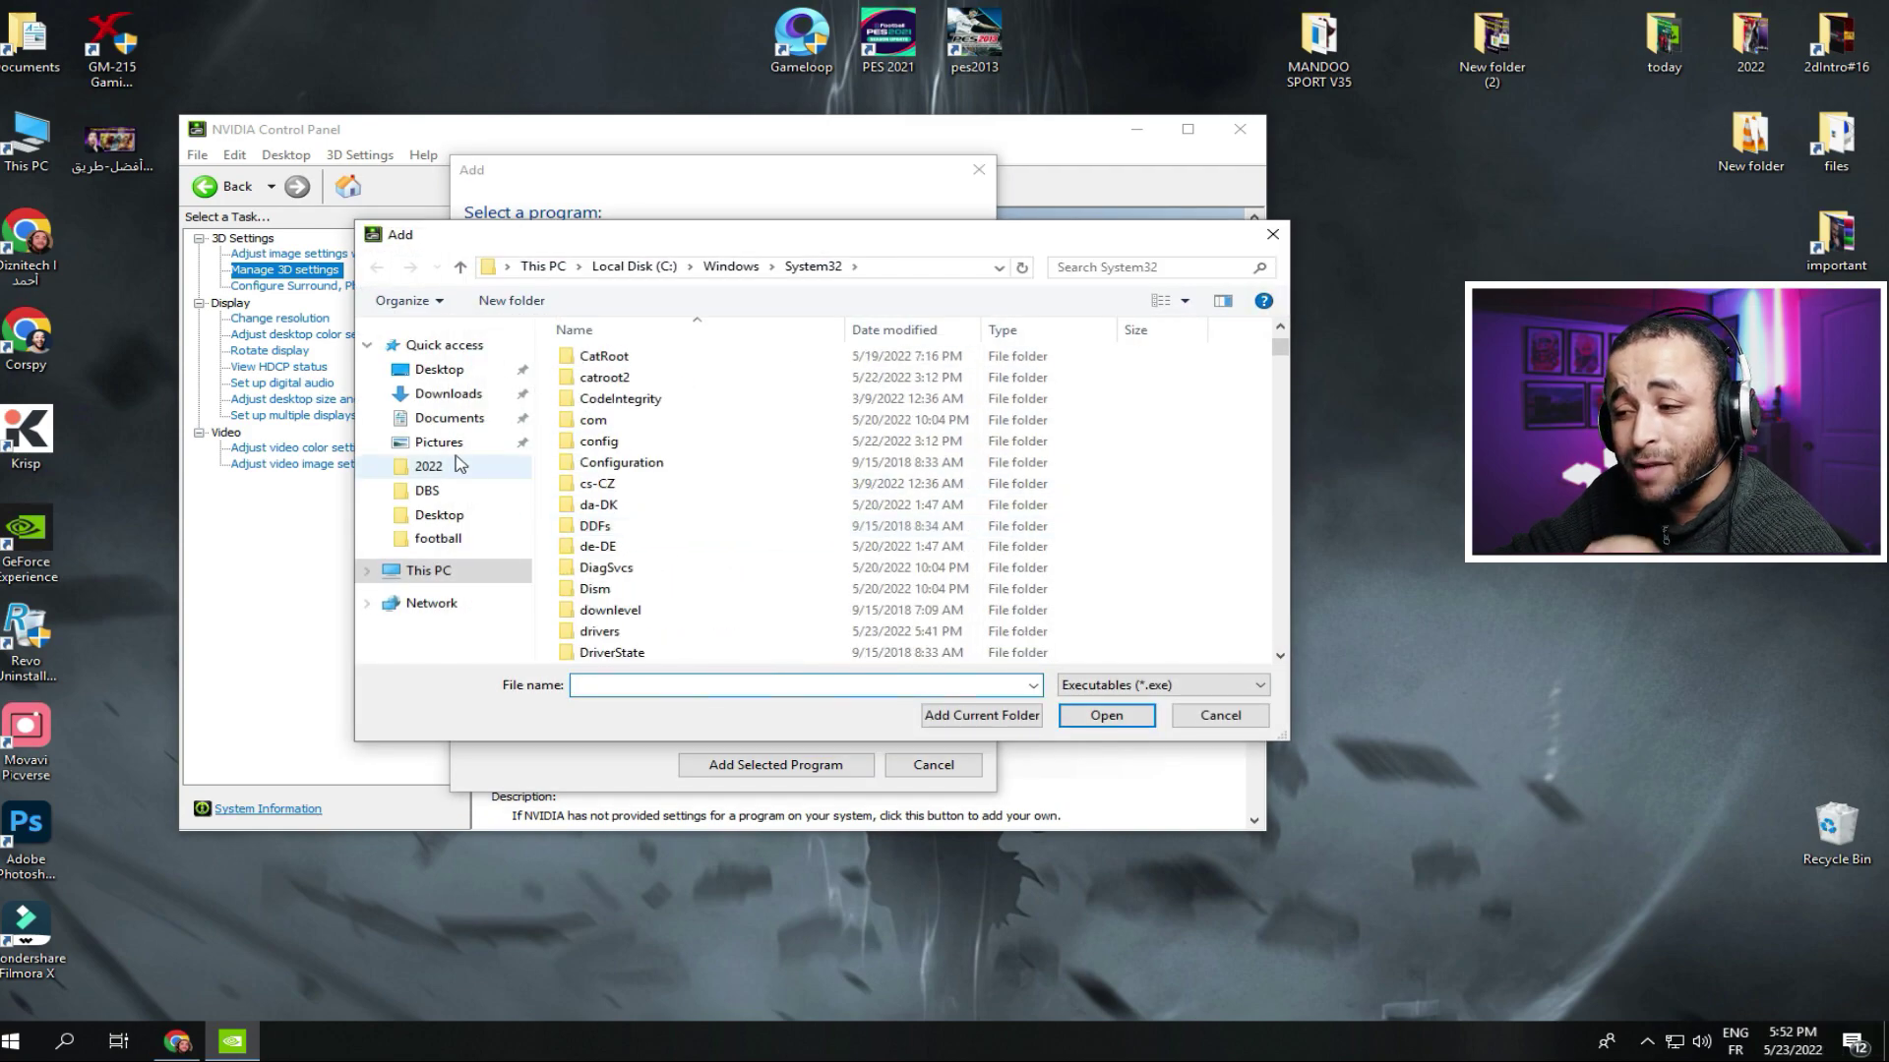
{"action": "left_click", "coordinate": [429, 572]}
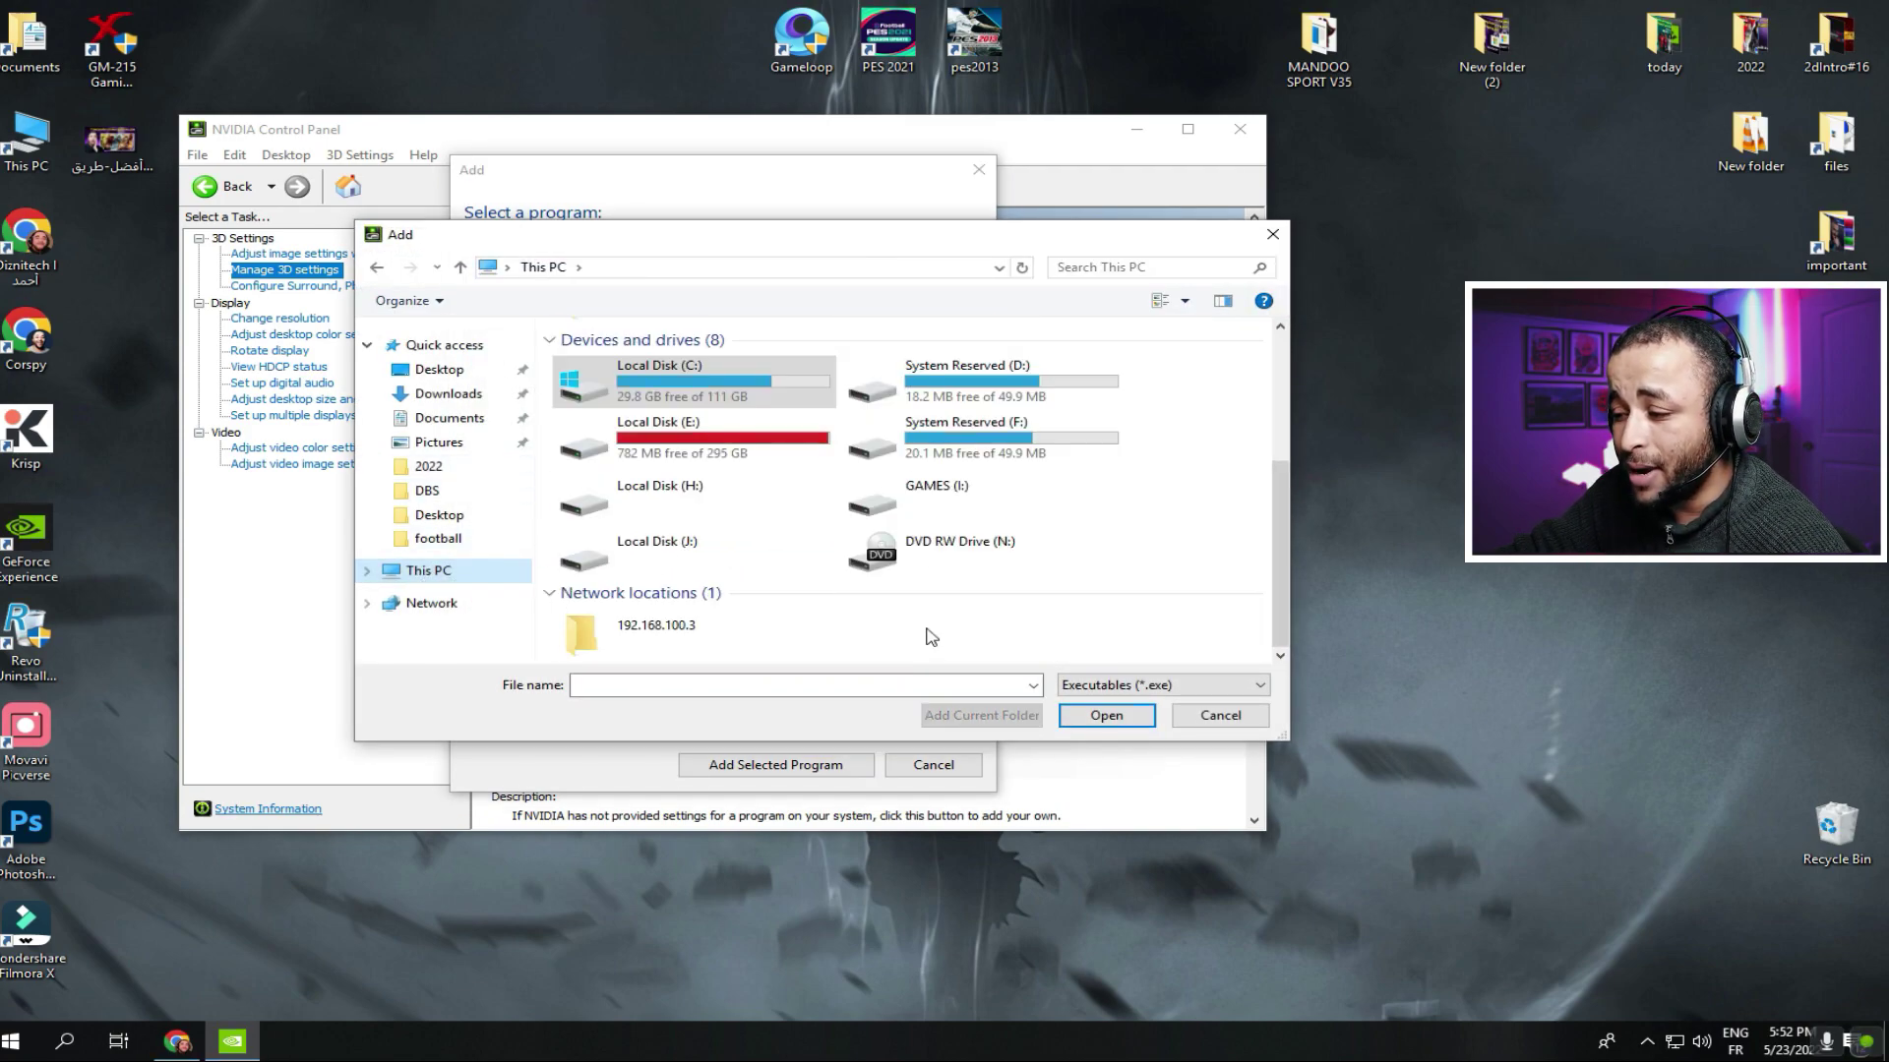
{"action": "double_click", "coordinate": [939, 492]}
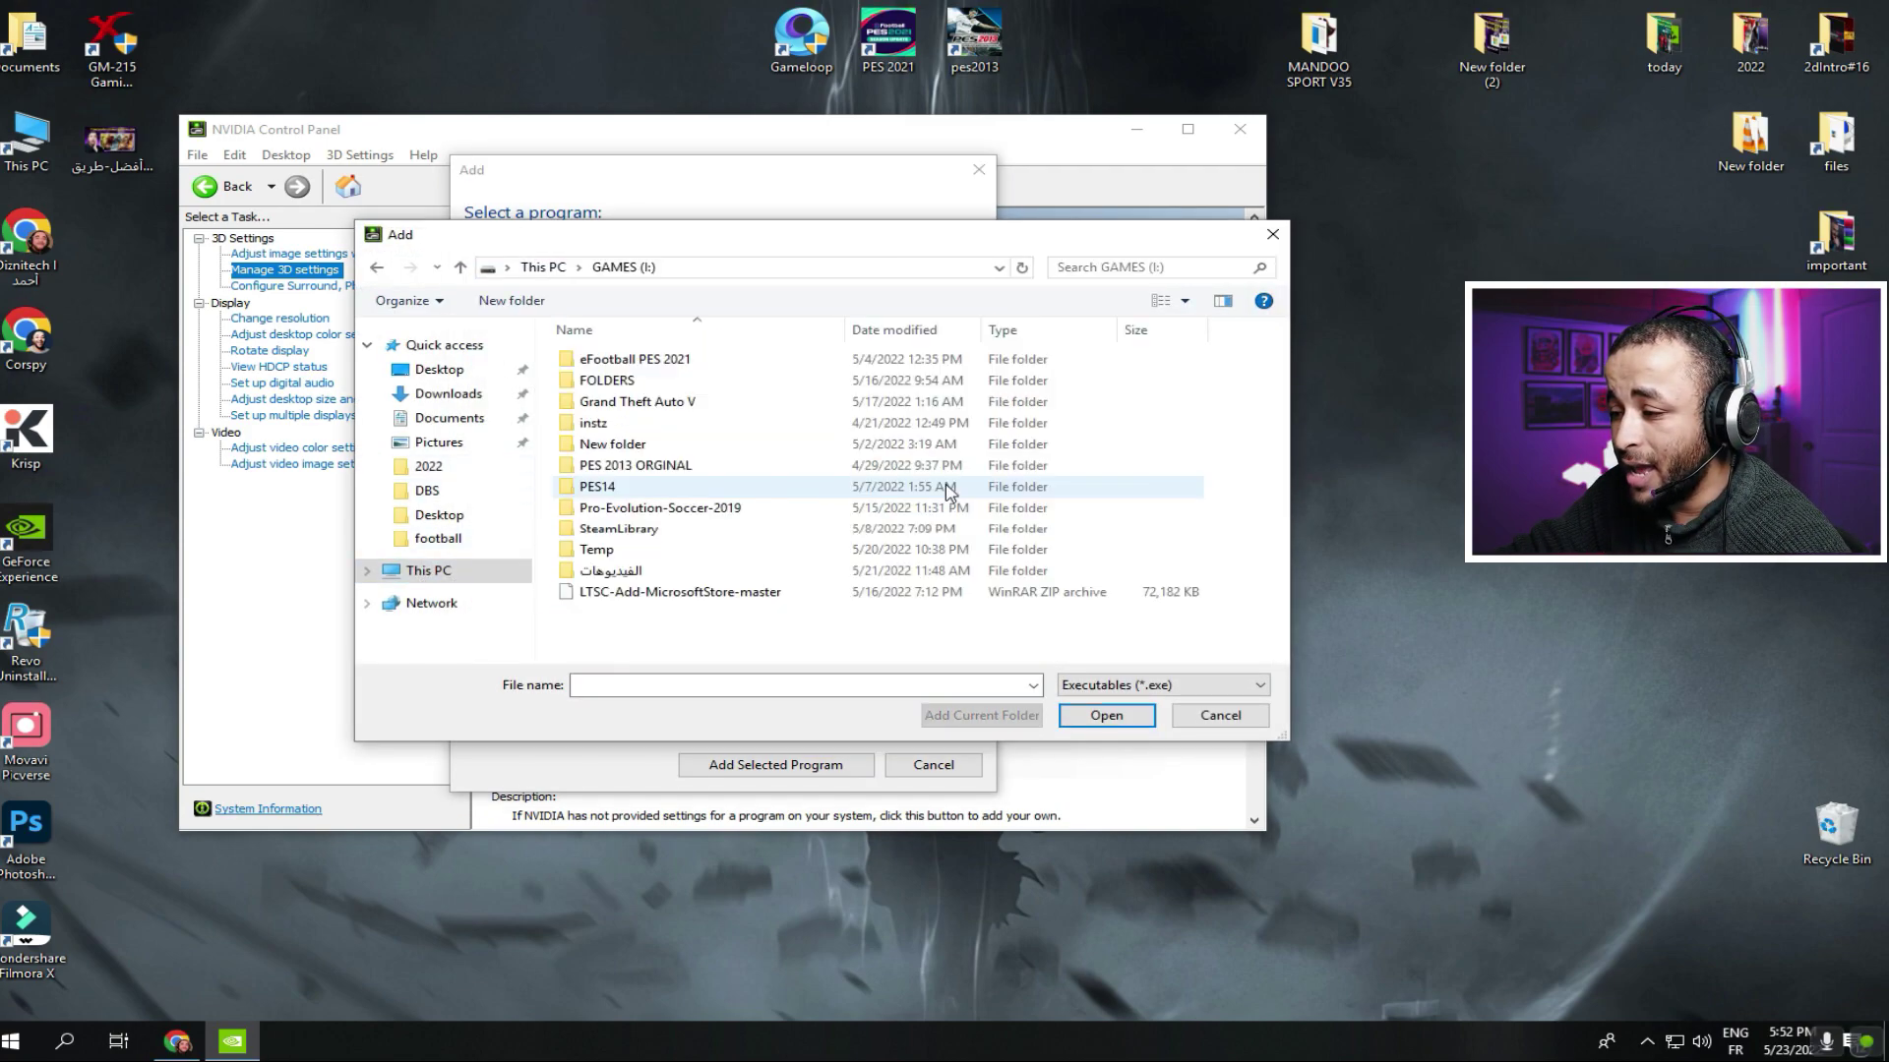
{"action": "double_click", "coordinate": [657, 364]}
{"action": "left_click", "coordinate": [608, 486]}
{"action": "left_click", "coordinate": [1064, 715]}
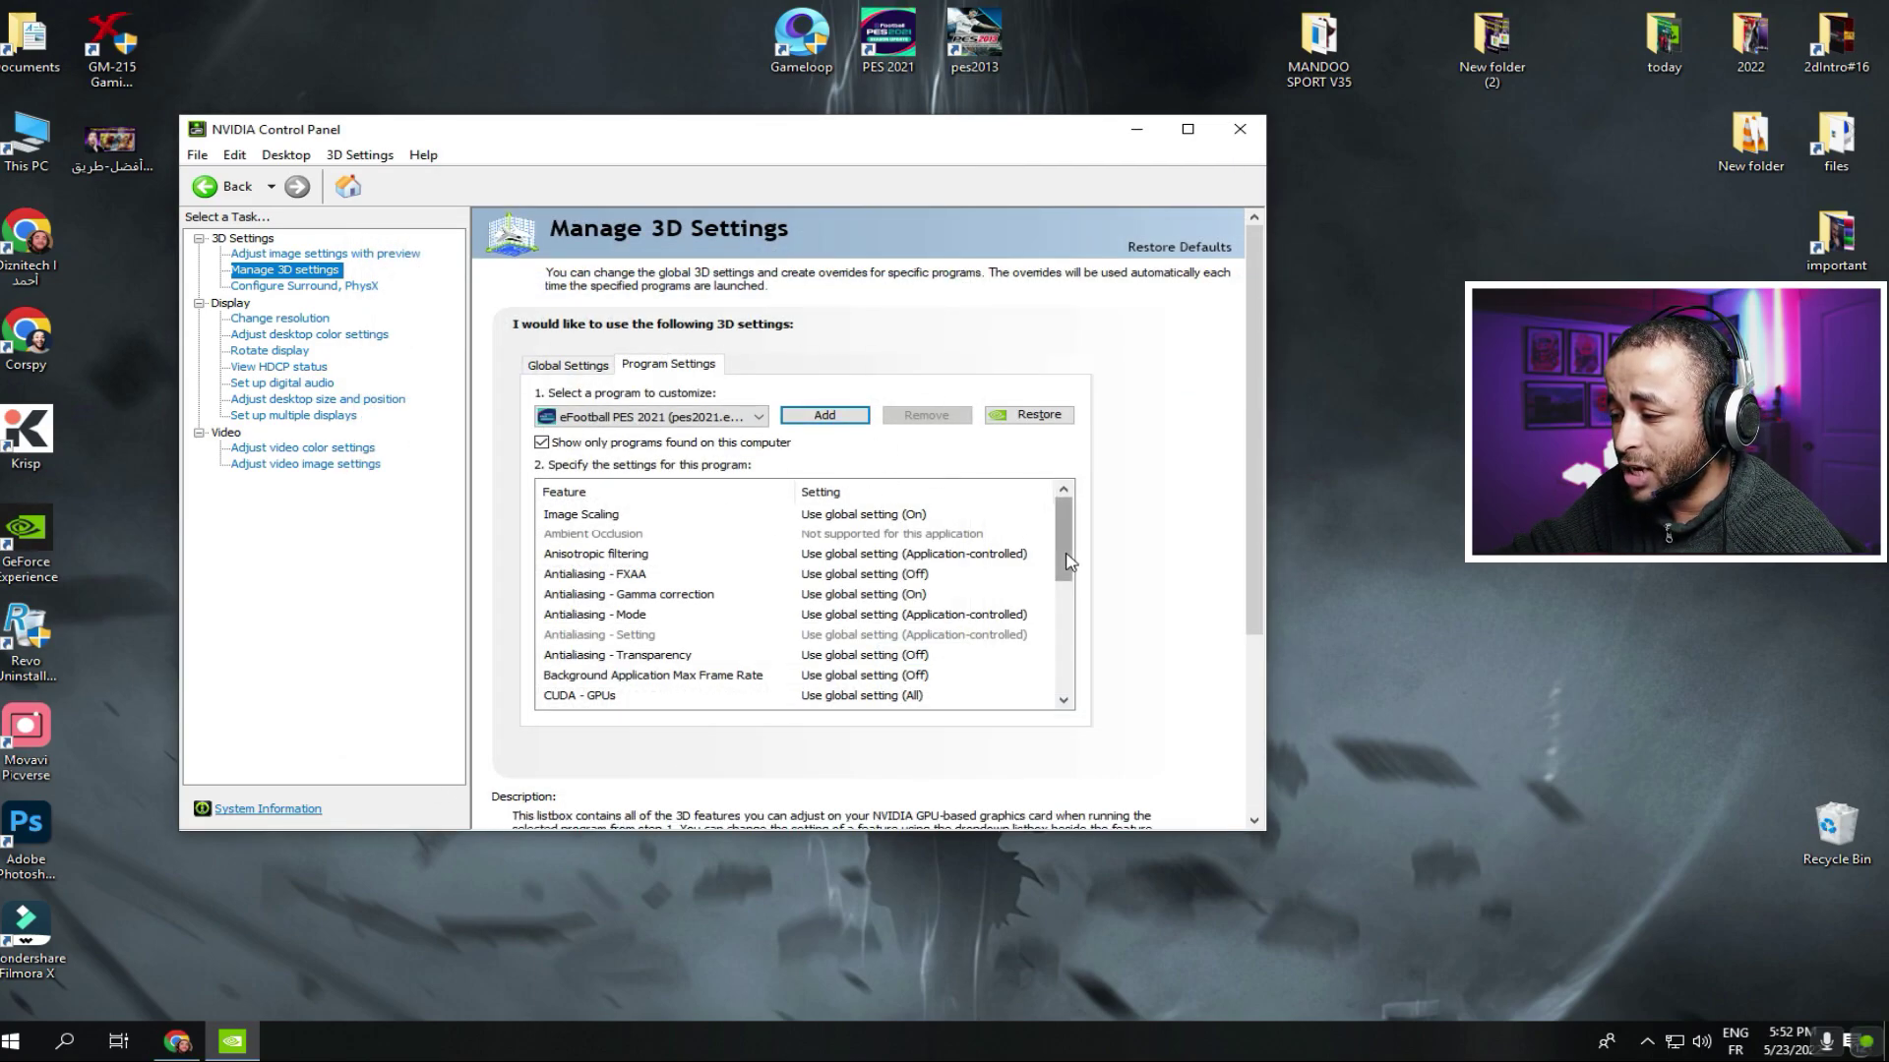
{"action": "scroll", "coordinate": [1180, 727], "scroll_direction": "down", "scroll_amount": 1}
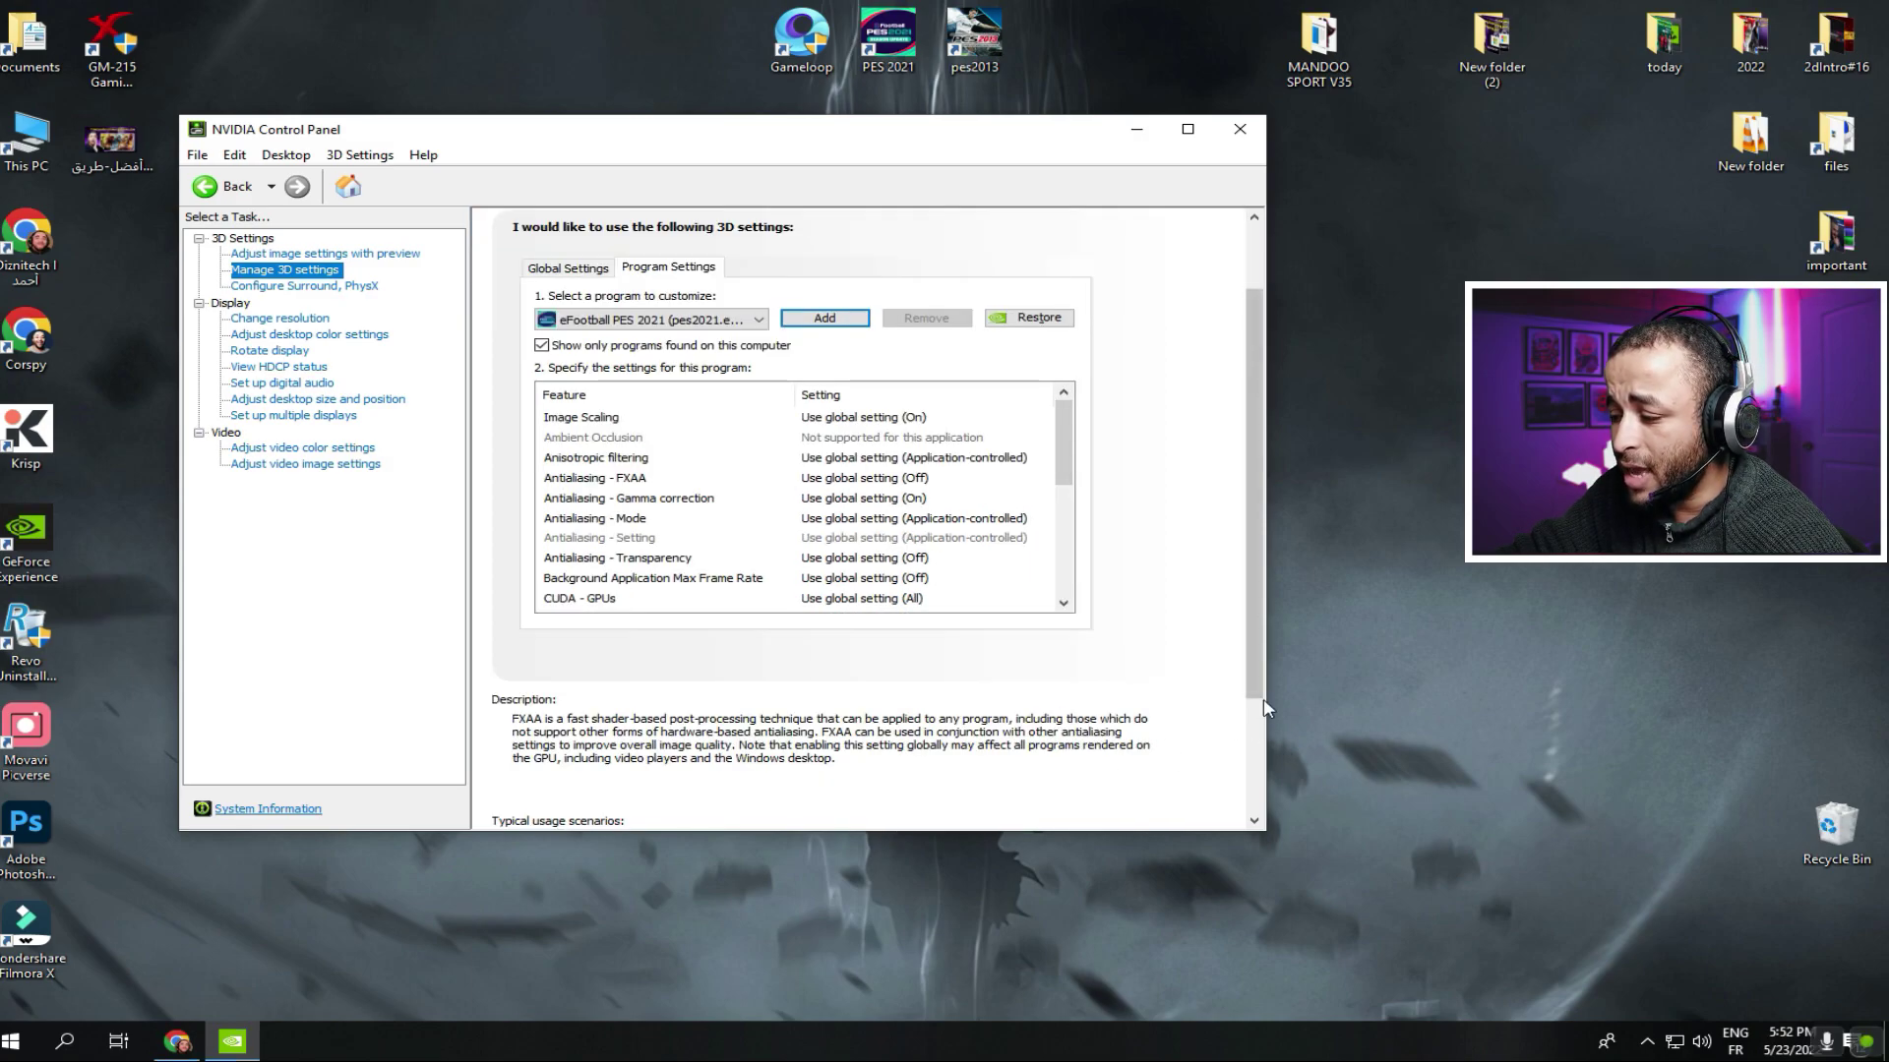
{"action": "left_click_drag", "start_coordinate": [1265, 701], "coordinate": [1812, 700]}
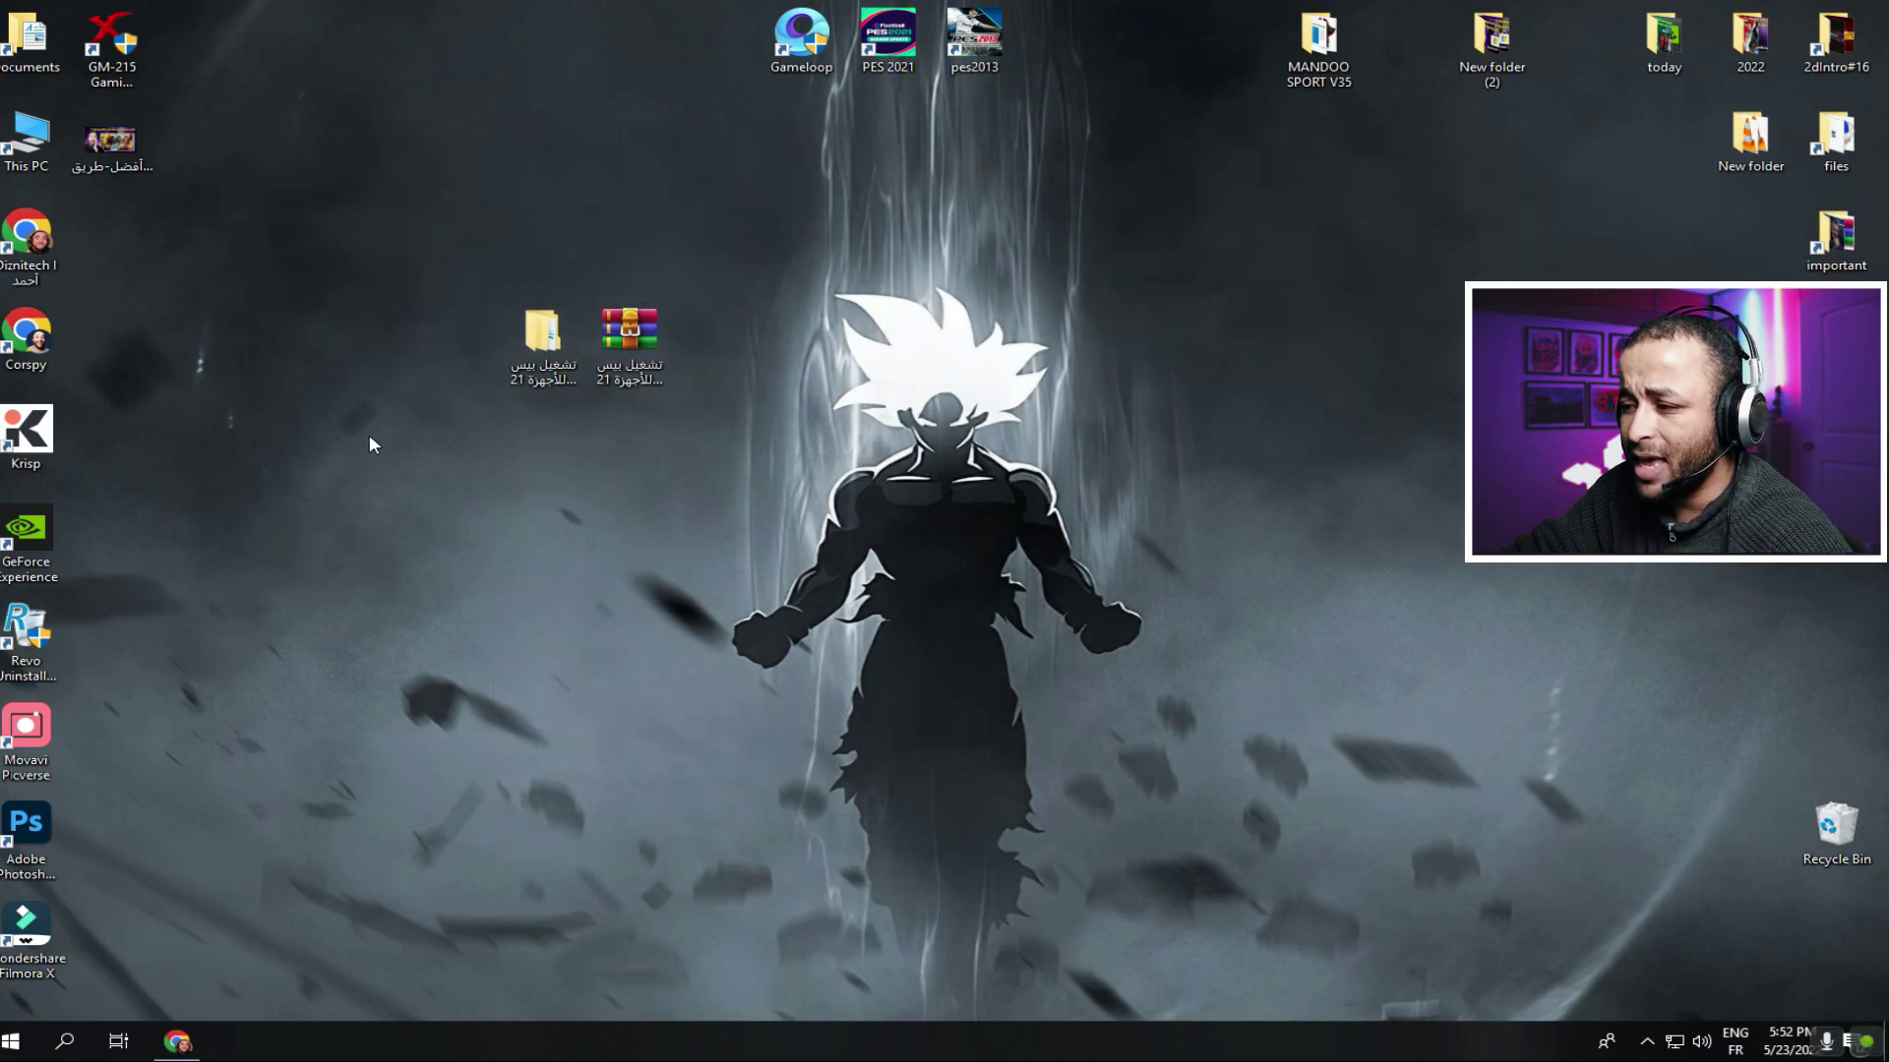
Step: Search Windows for "ba" and open the Background apps system settings
{"action": "right_click", "coordinate": [370, 438]}
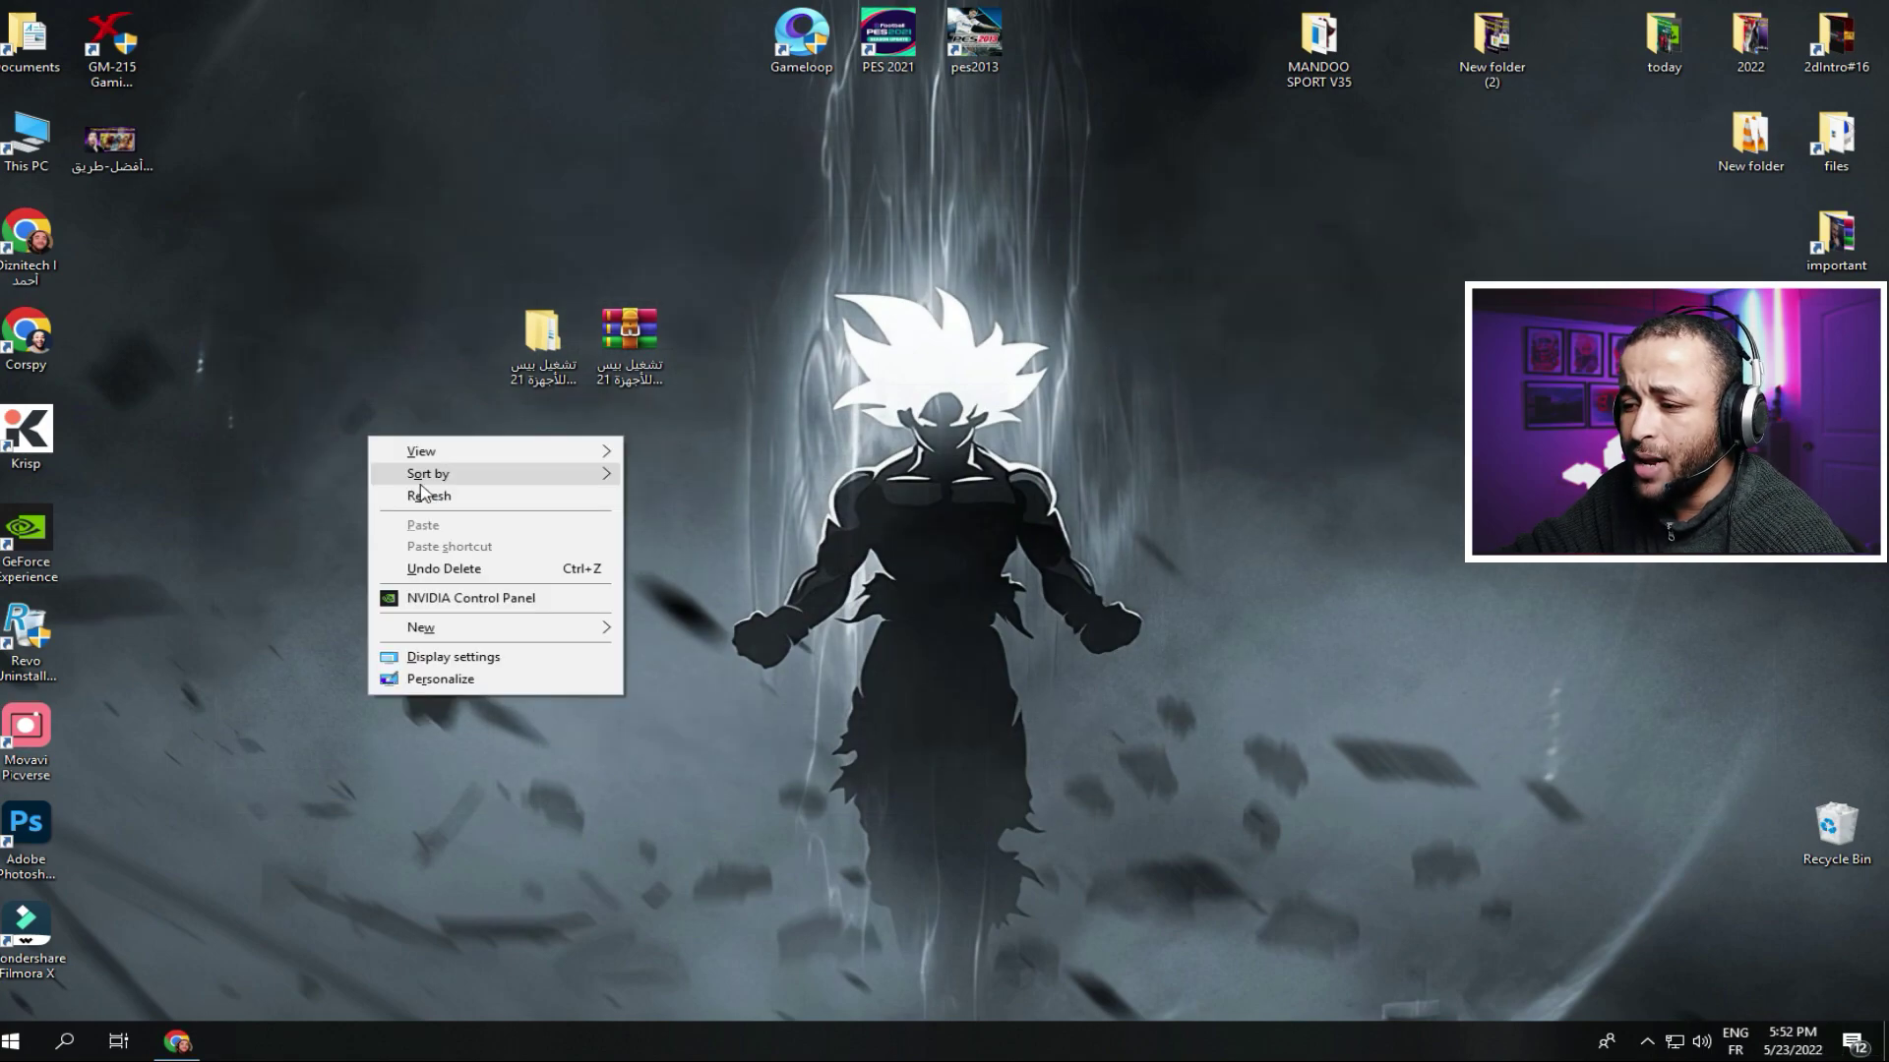
{"action": "key", "text": "super+s"}
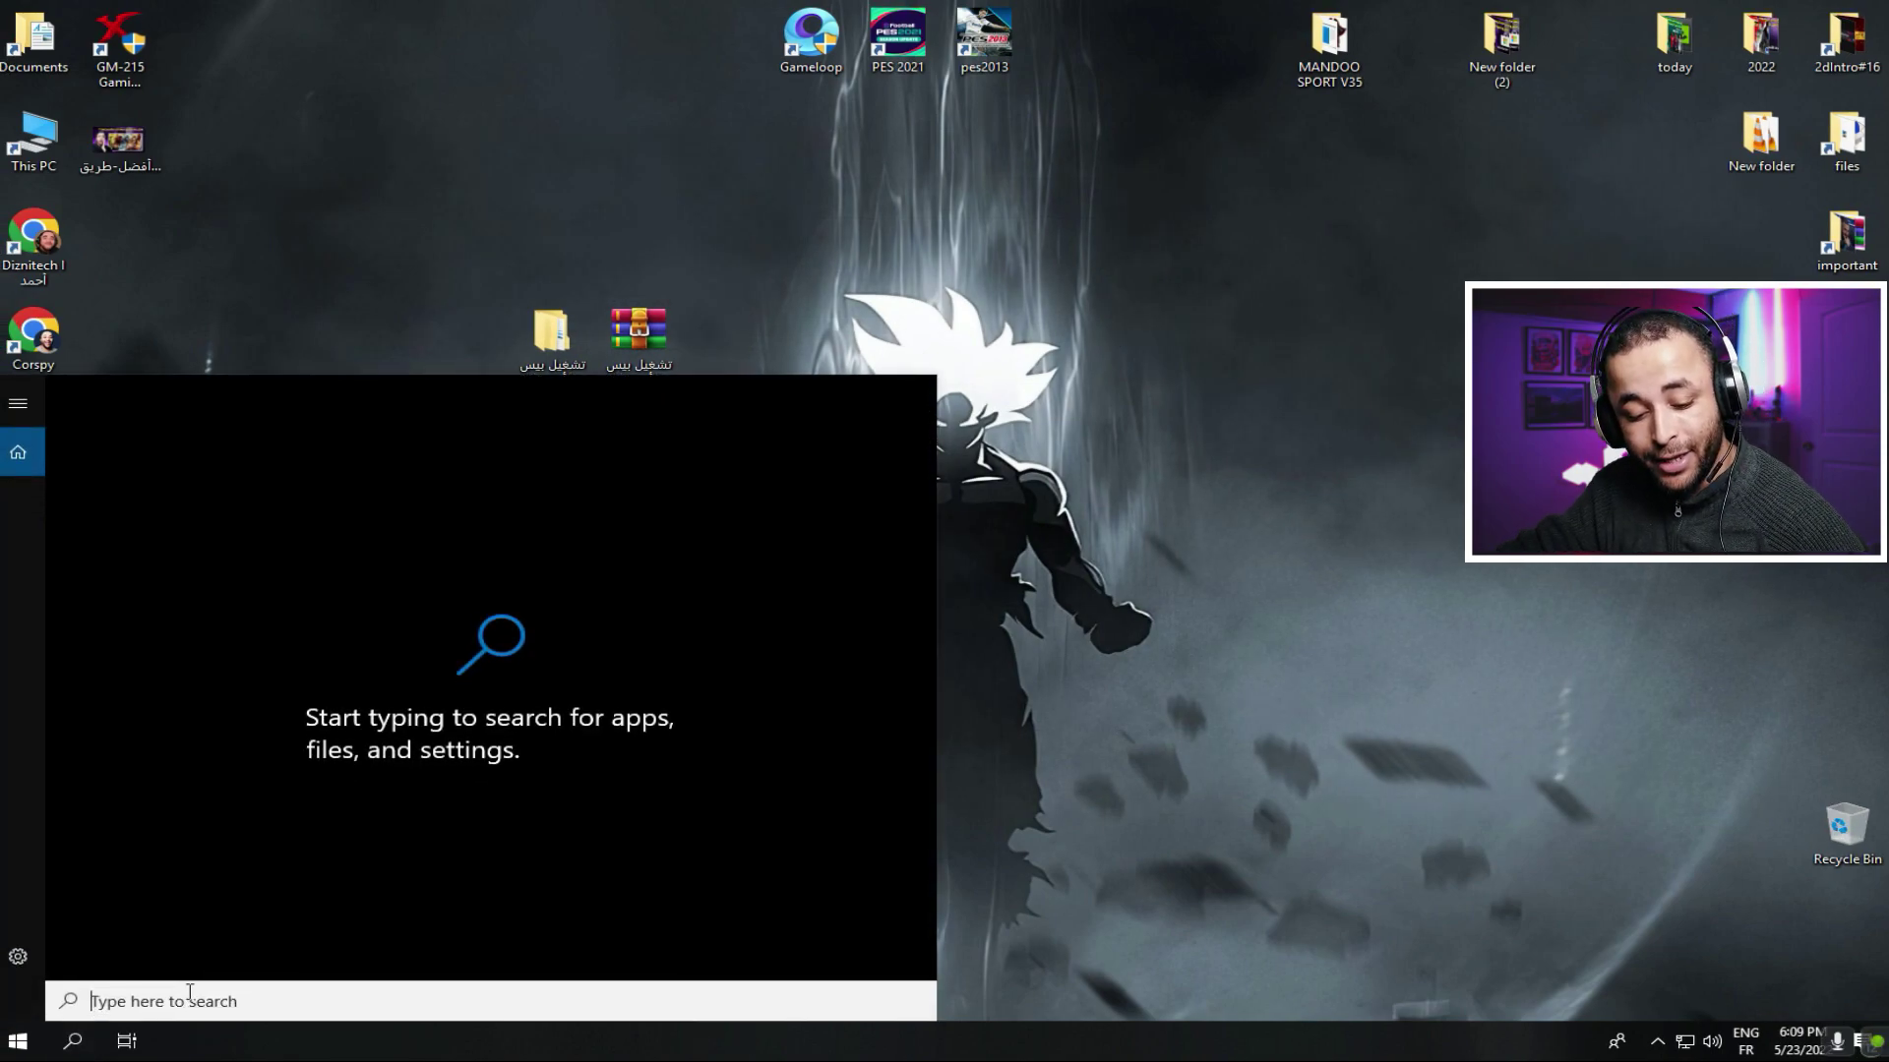
{"action": "type", "text": "ba"}
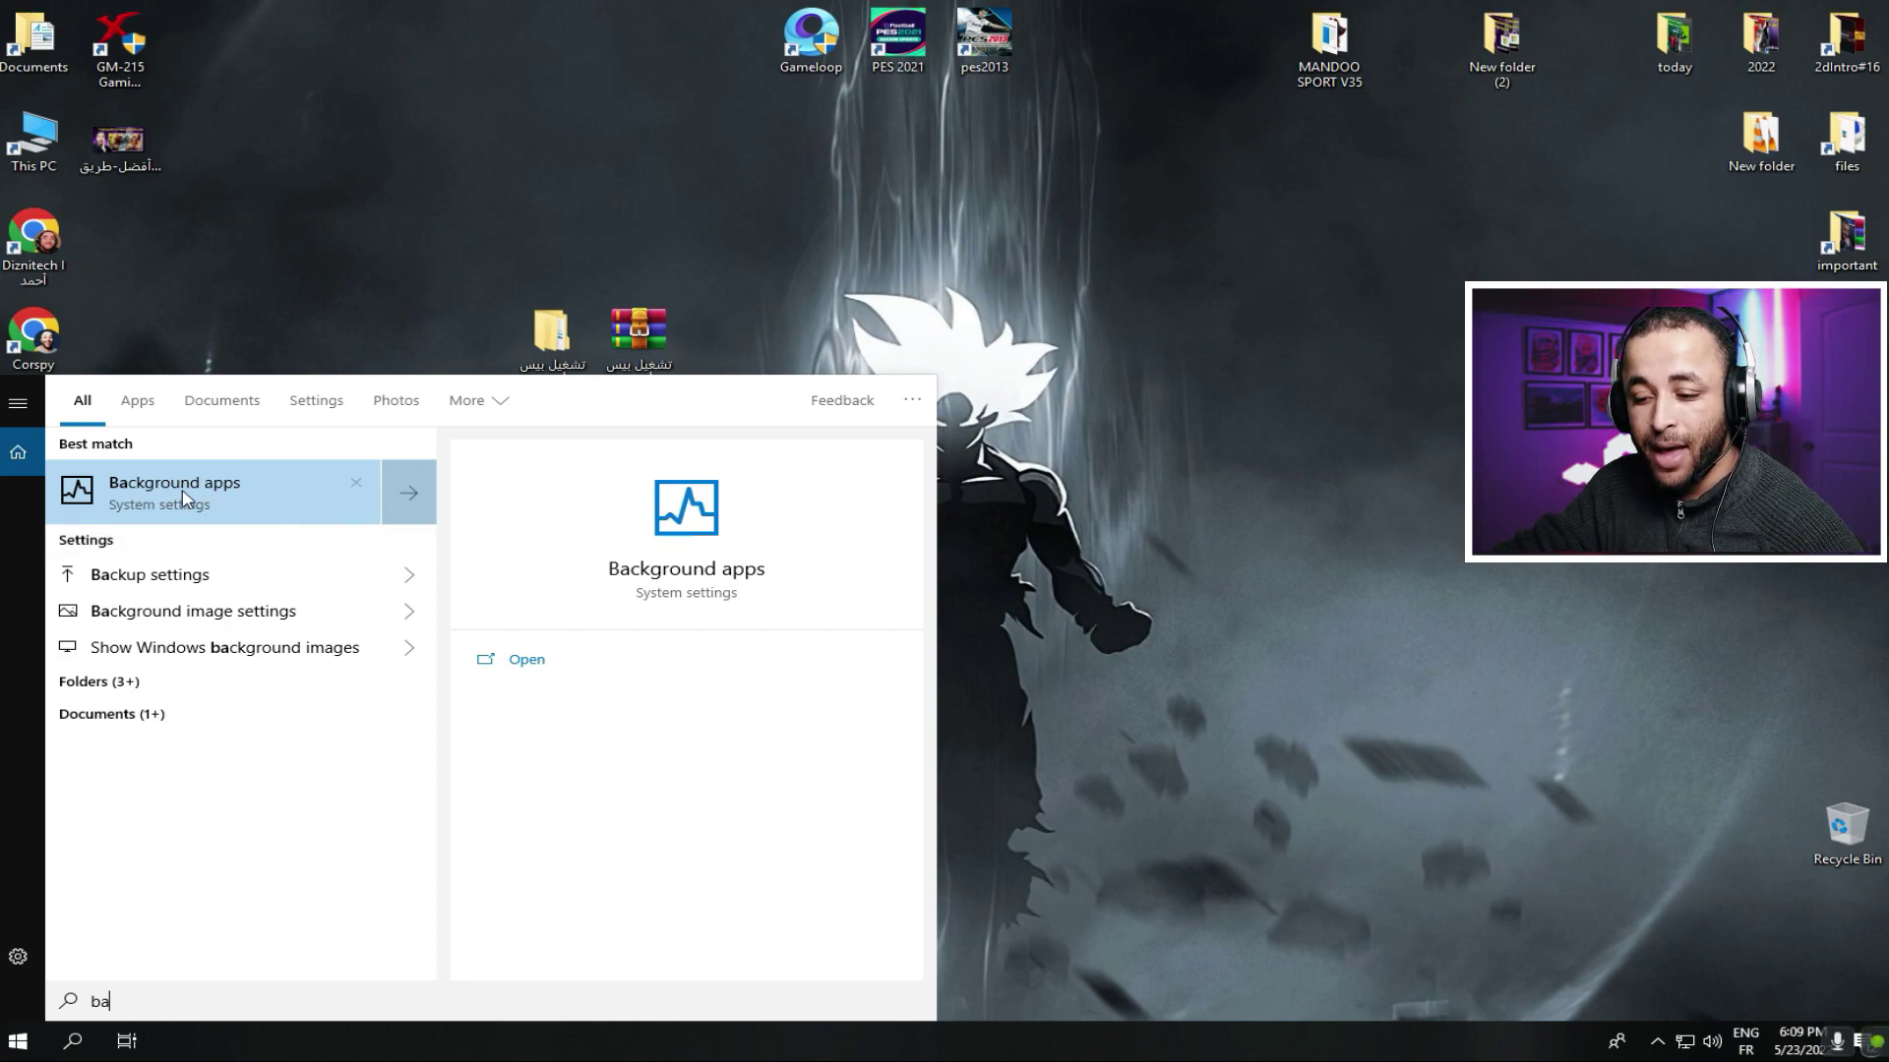
{"action": "type", "text": "v"}
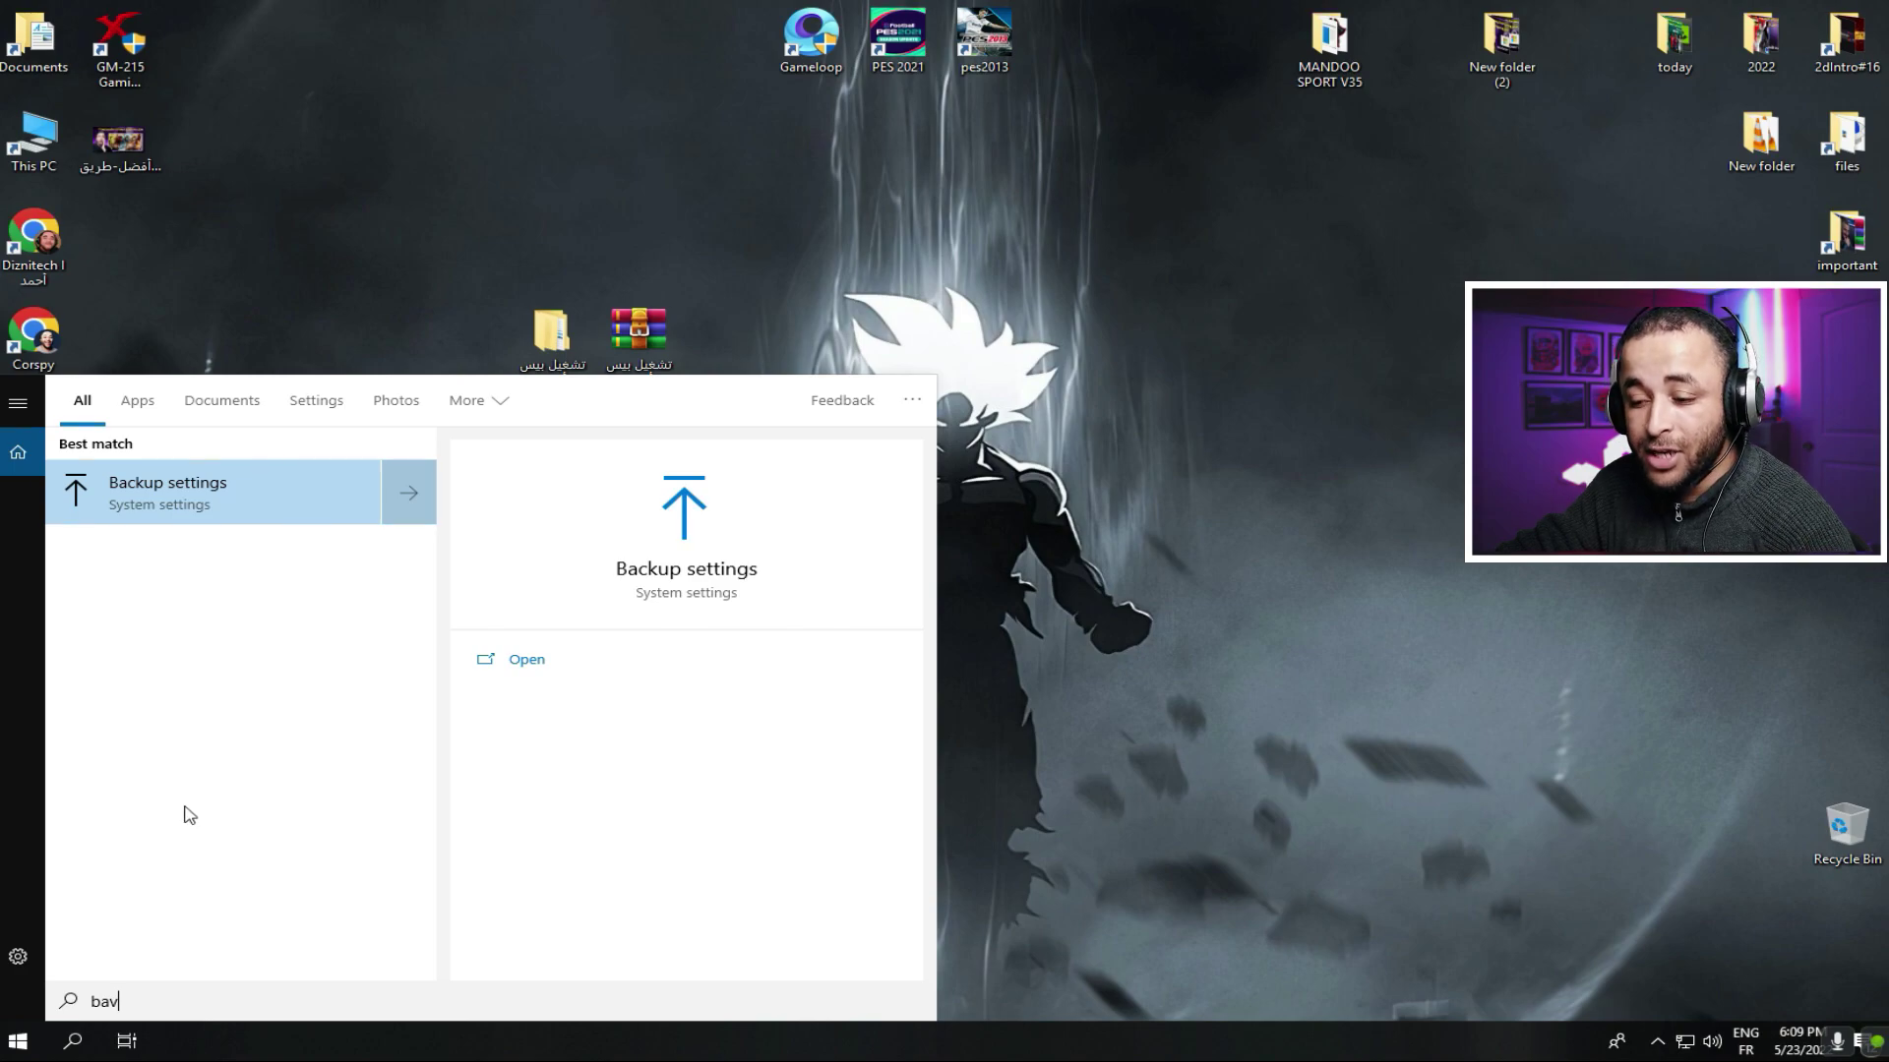
{"action": "key", "text": "BackSpace"}
{"action": "key", "text": "Return"}
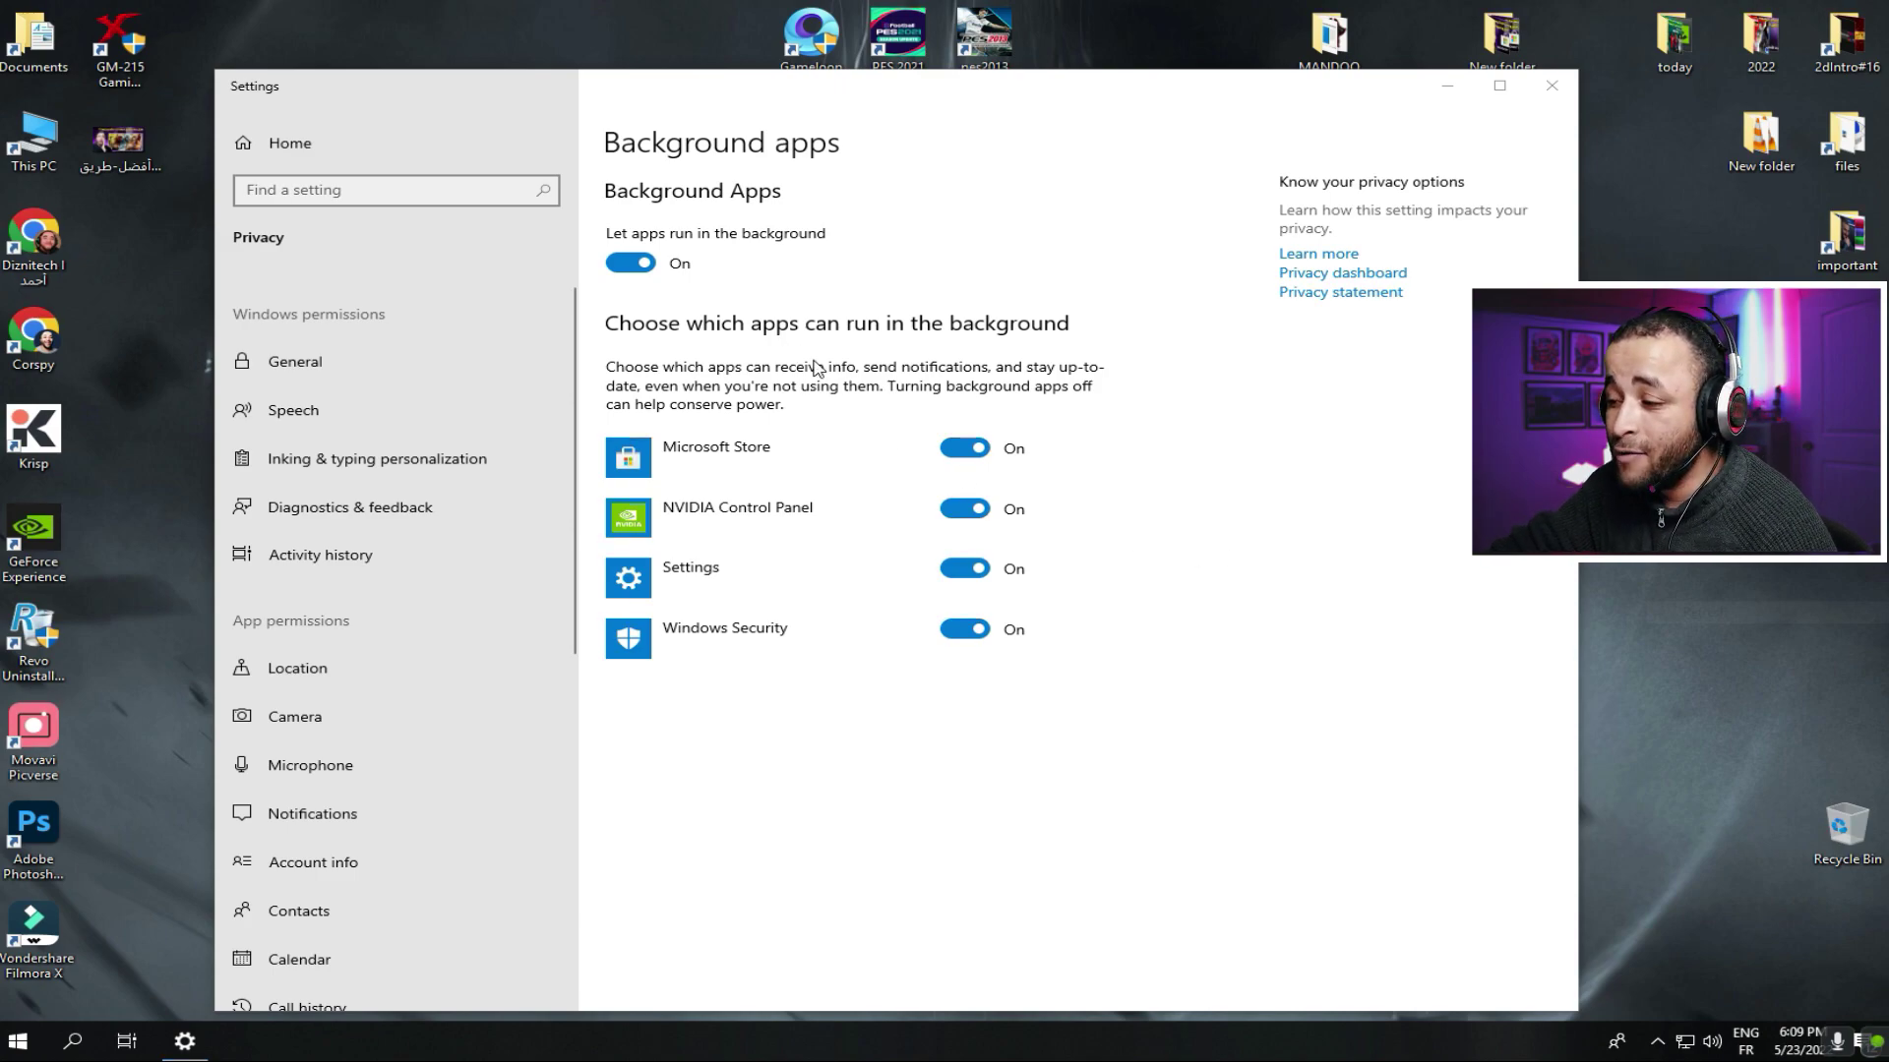
Step: Turn off background running for Microsoft Store, NVIDIA Control Panel, Windows Security and Settings, disable background apps entirely, and close the settings
{"action": "left_click", "coordinate": [951, 443]}
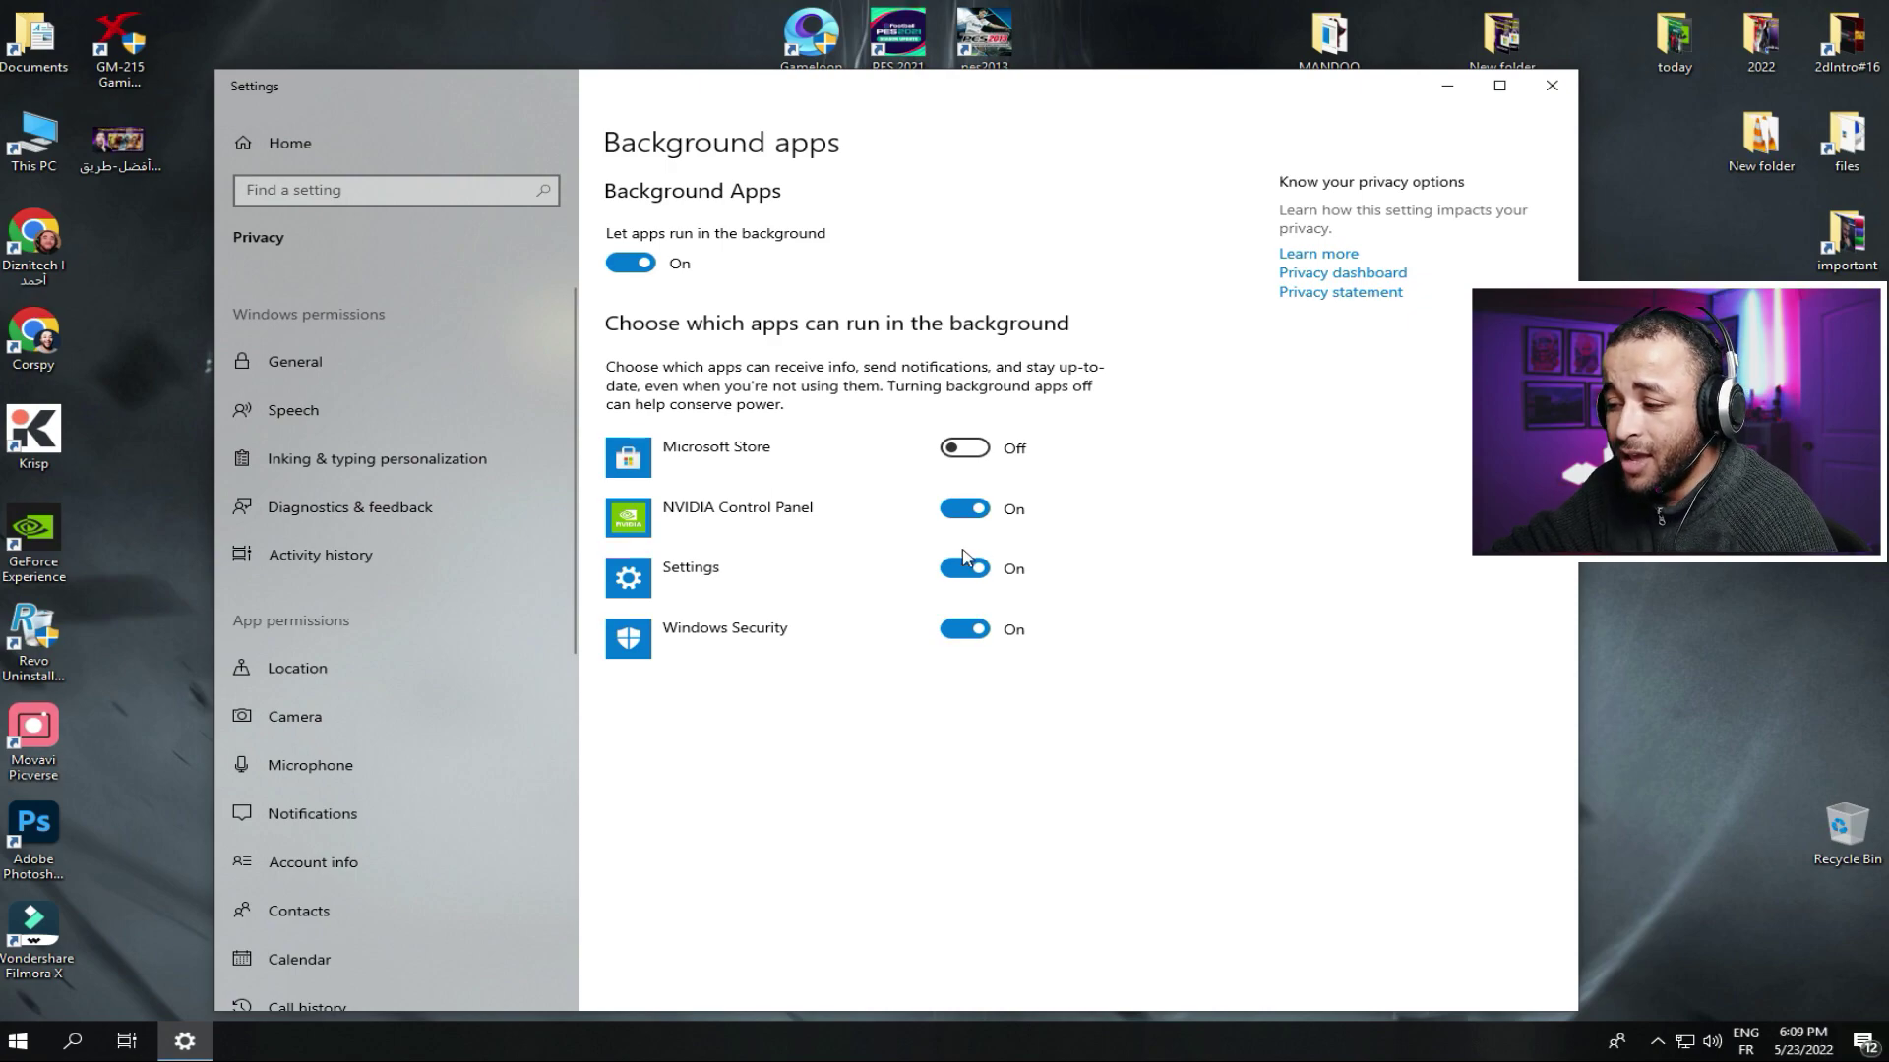
{"action": "left_click", "coordinate": [962, 630]}
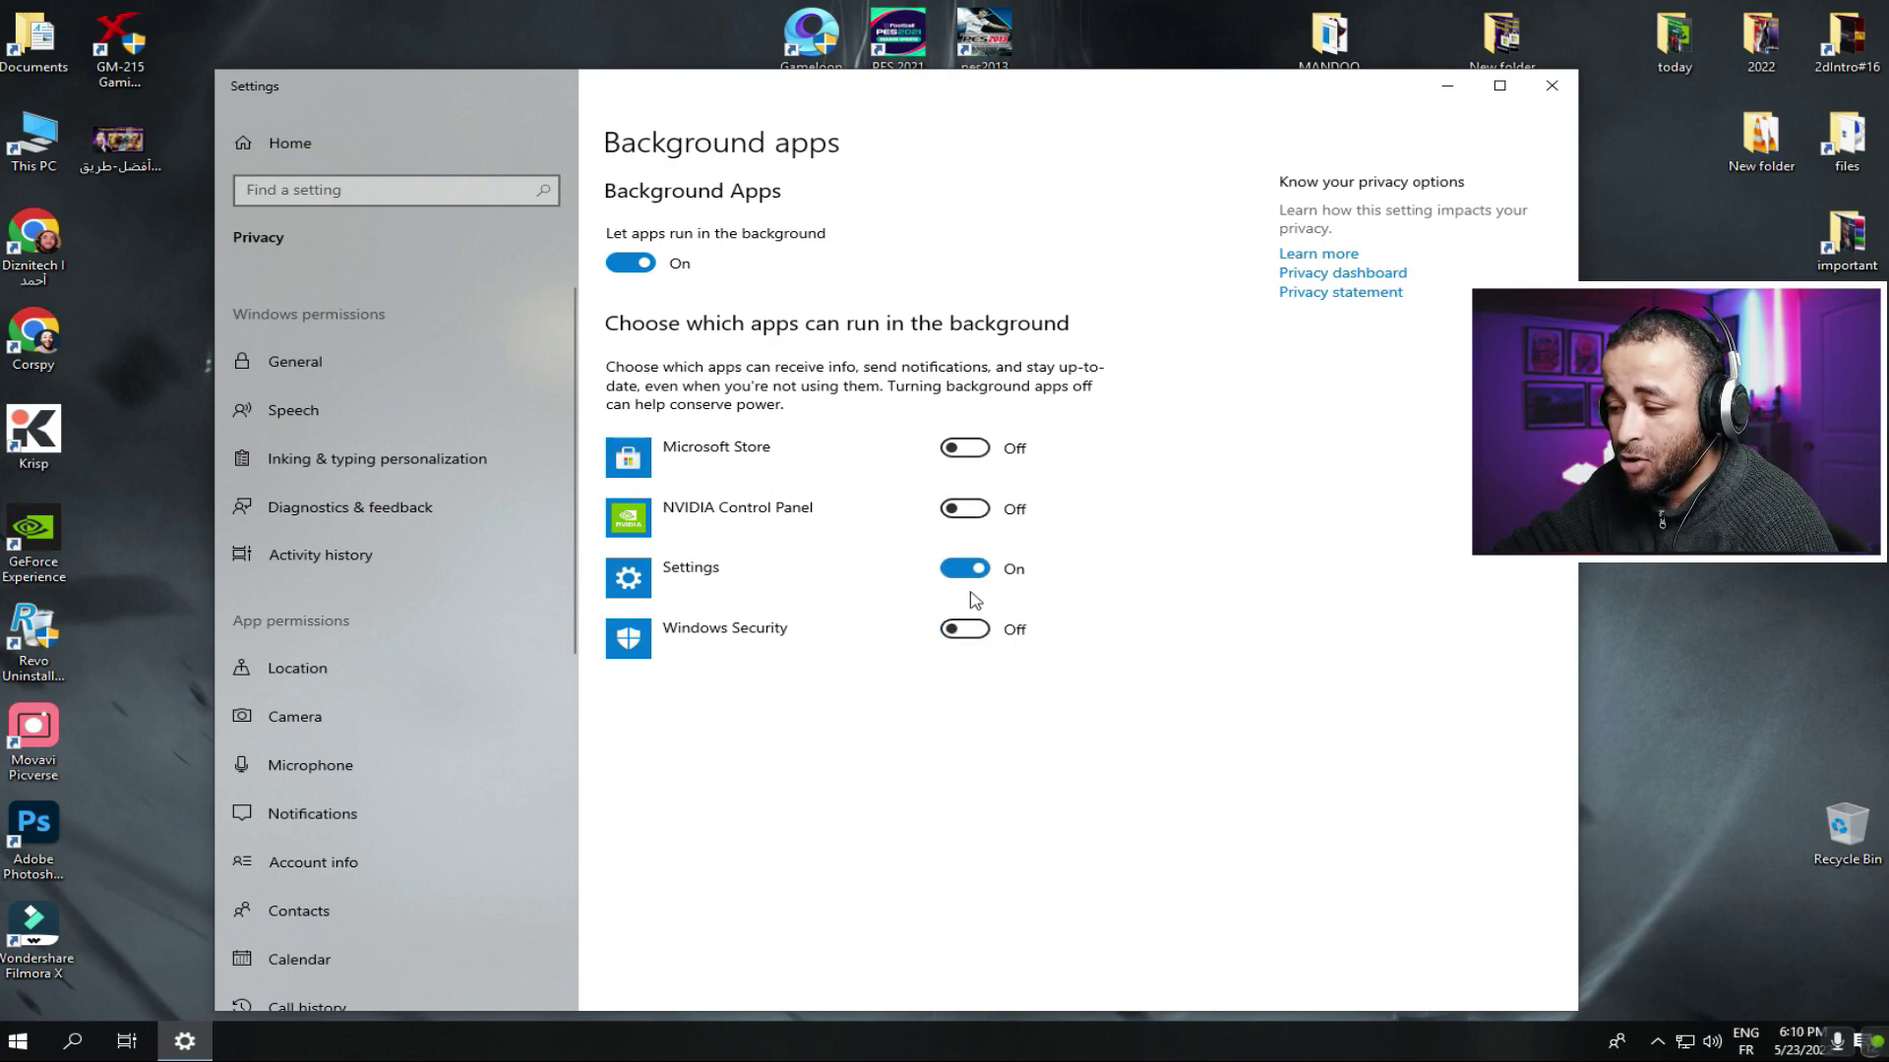
{"action": "right_click", "coordinate": [1617, 640]}
{"action": "left_click", "coordinate": [1716, 707]}
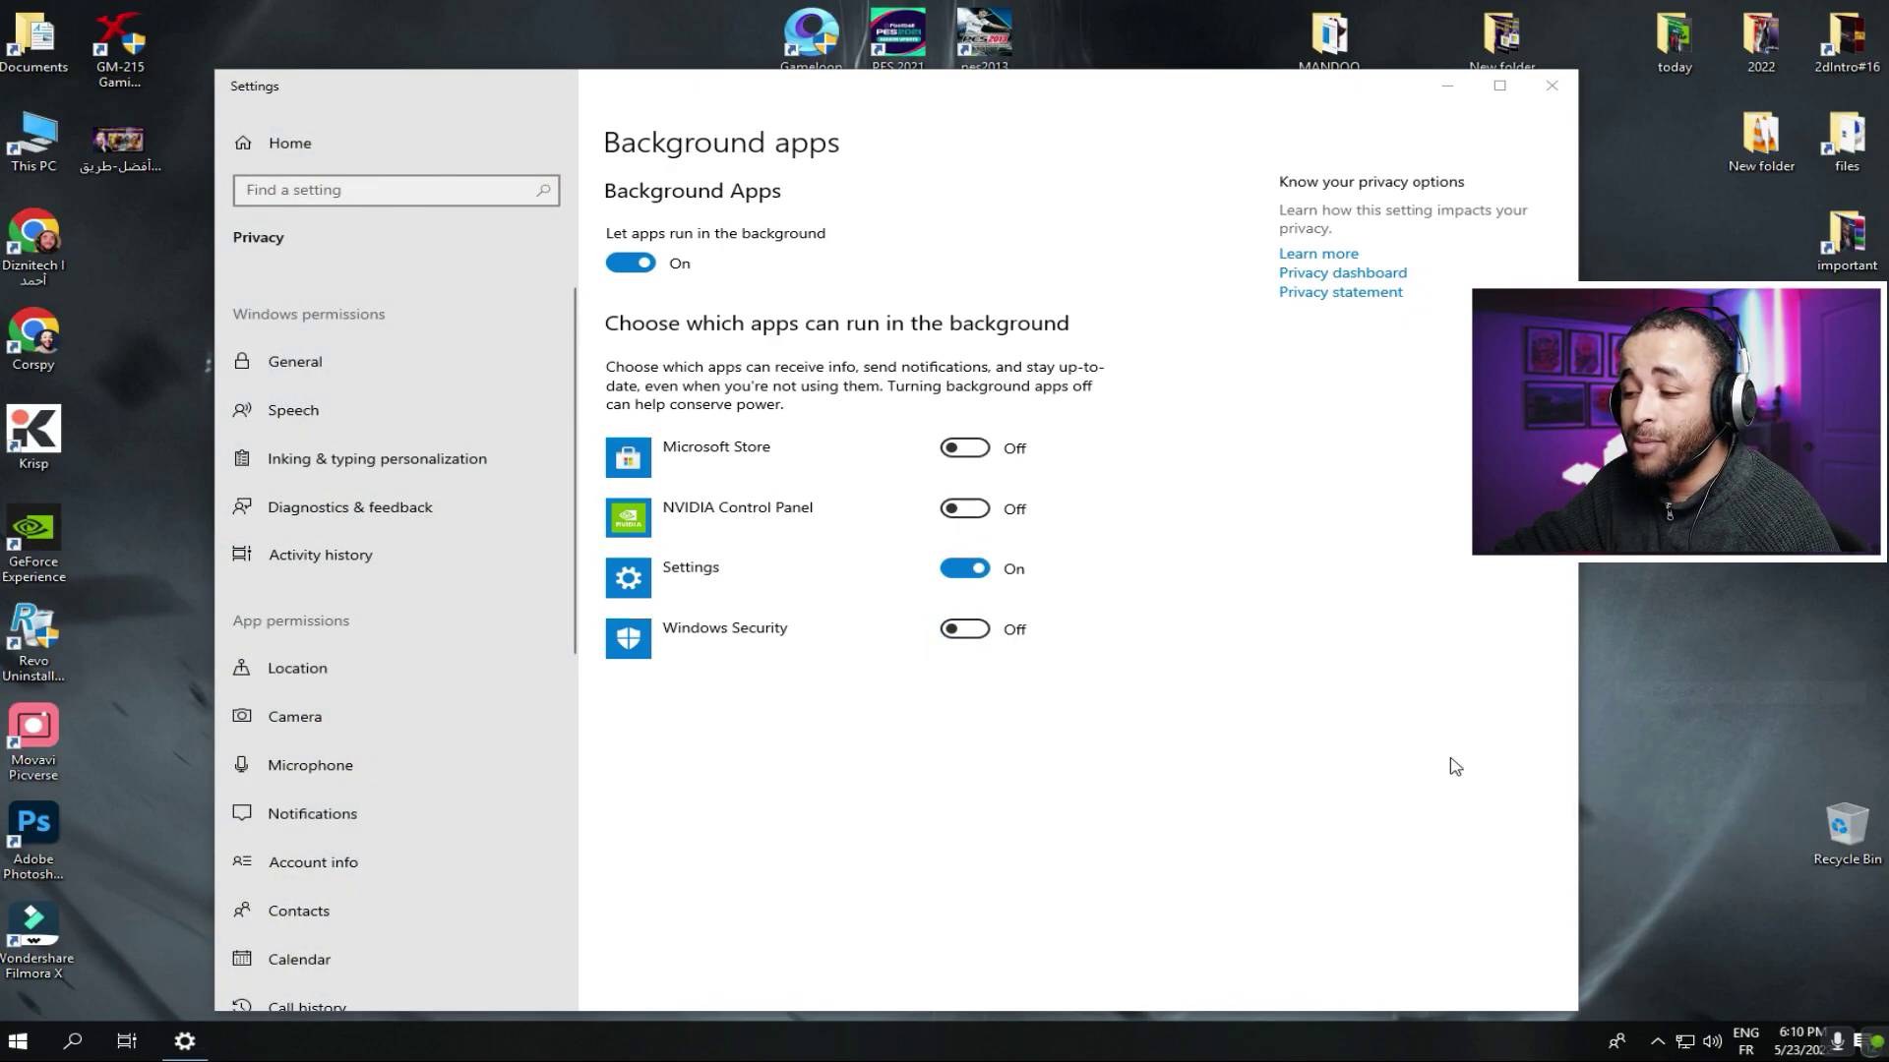
{"action": "left_click", "coordinate": [987, 570]}
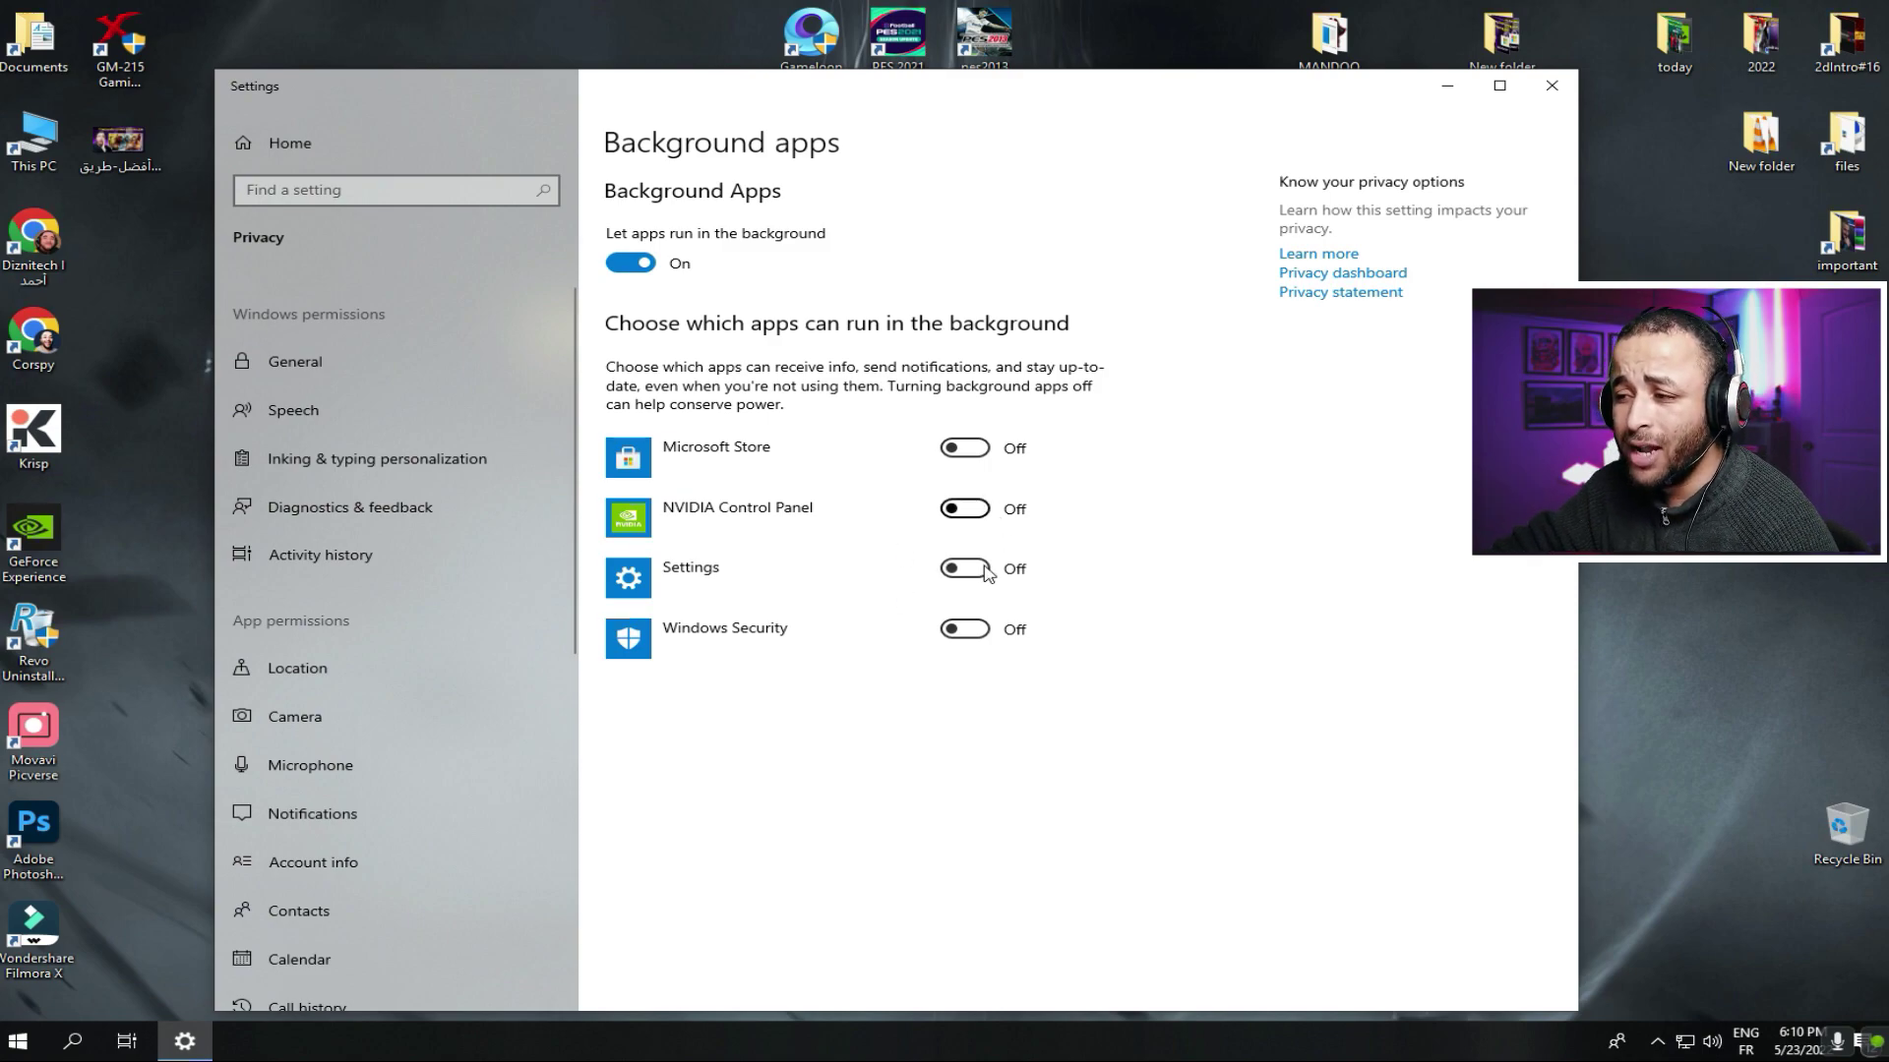
{"action": "left_click", "coordinate": [633, 268]}
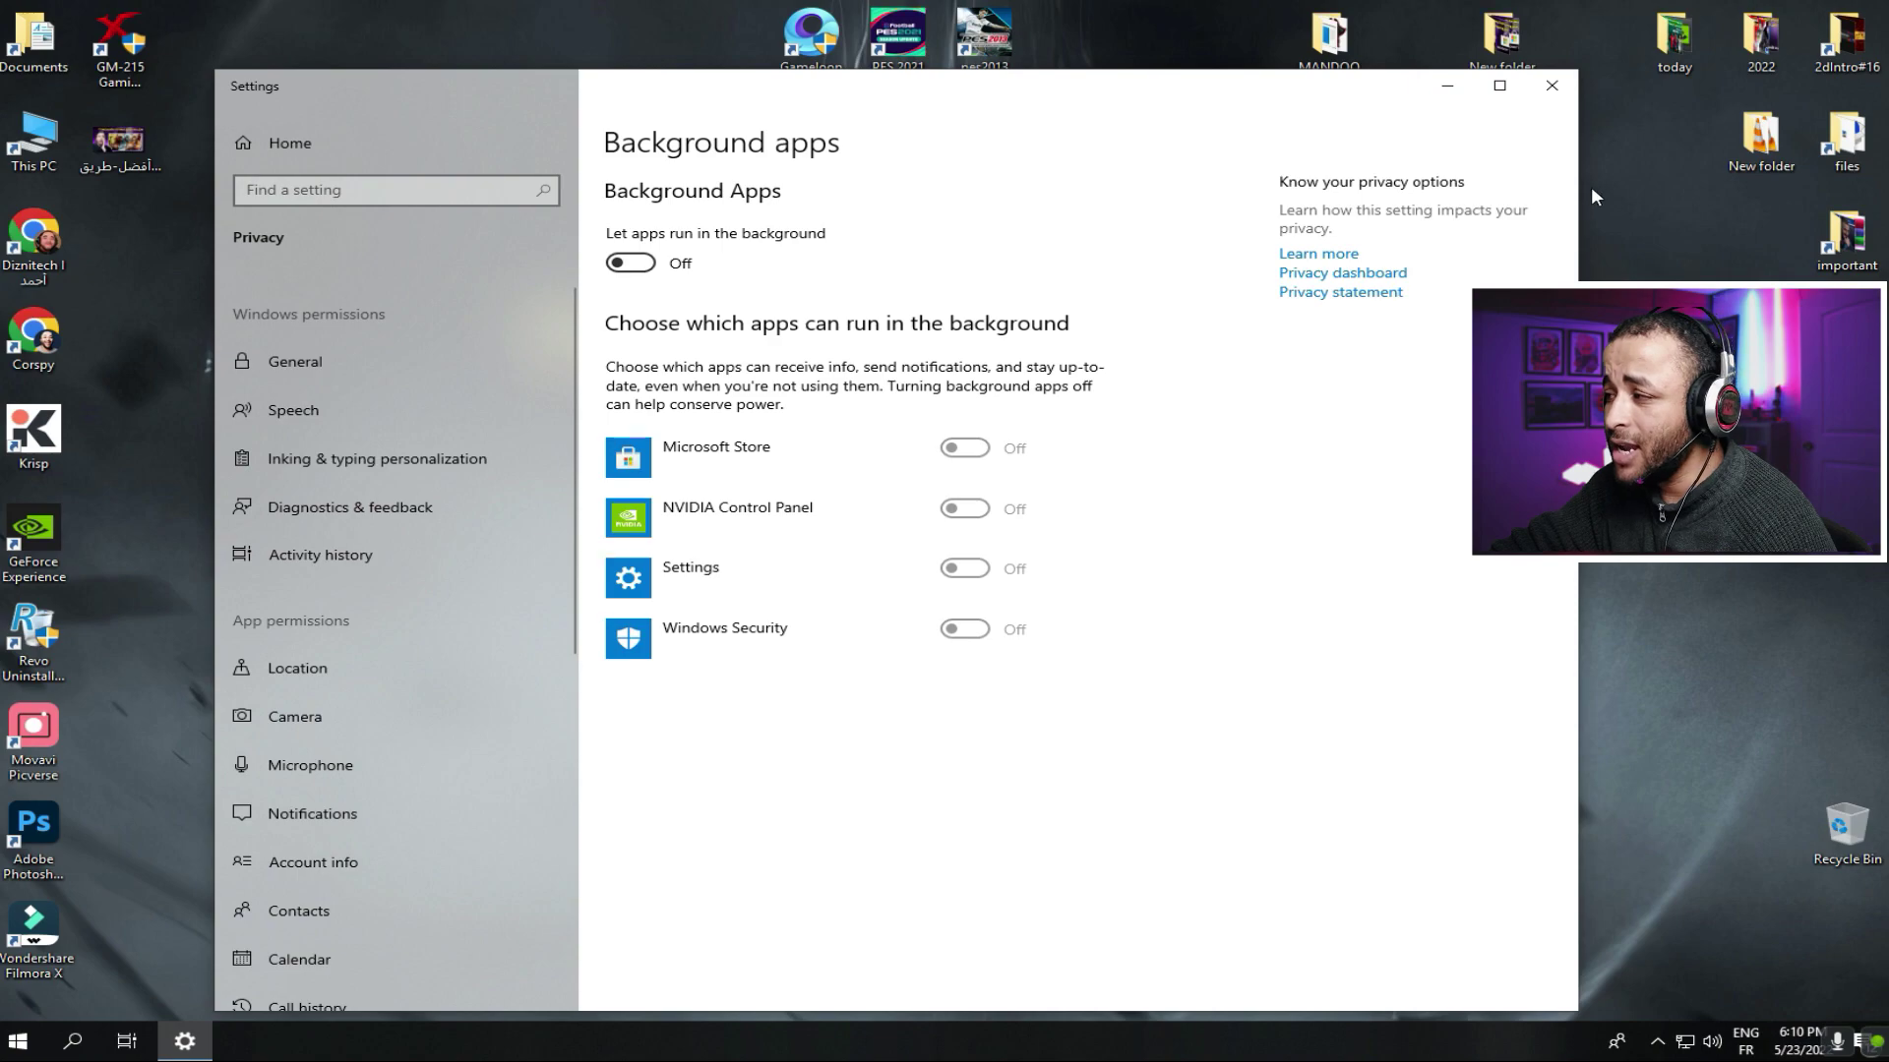
{"action": "left_click", "coordinate": [1569, 86]}
Step: Open Task Manager and display the list of startup programs
{"action": "right_click", "coordinate": [523, 530]}
{"action": "left_click", "coordinate": [622, 1022]}
{"action": "right_click", "coordinate": [665, 1054]}
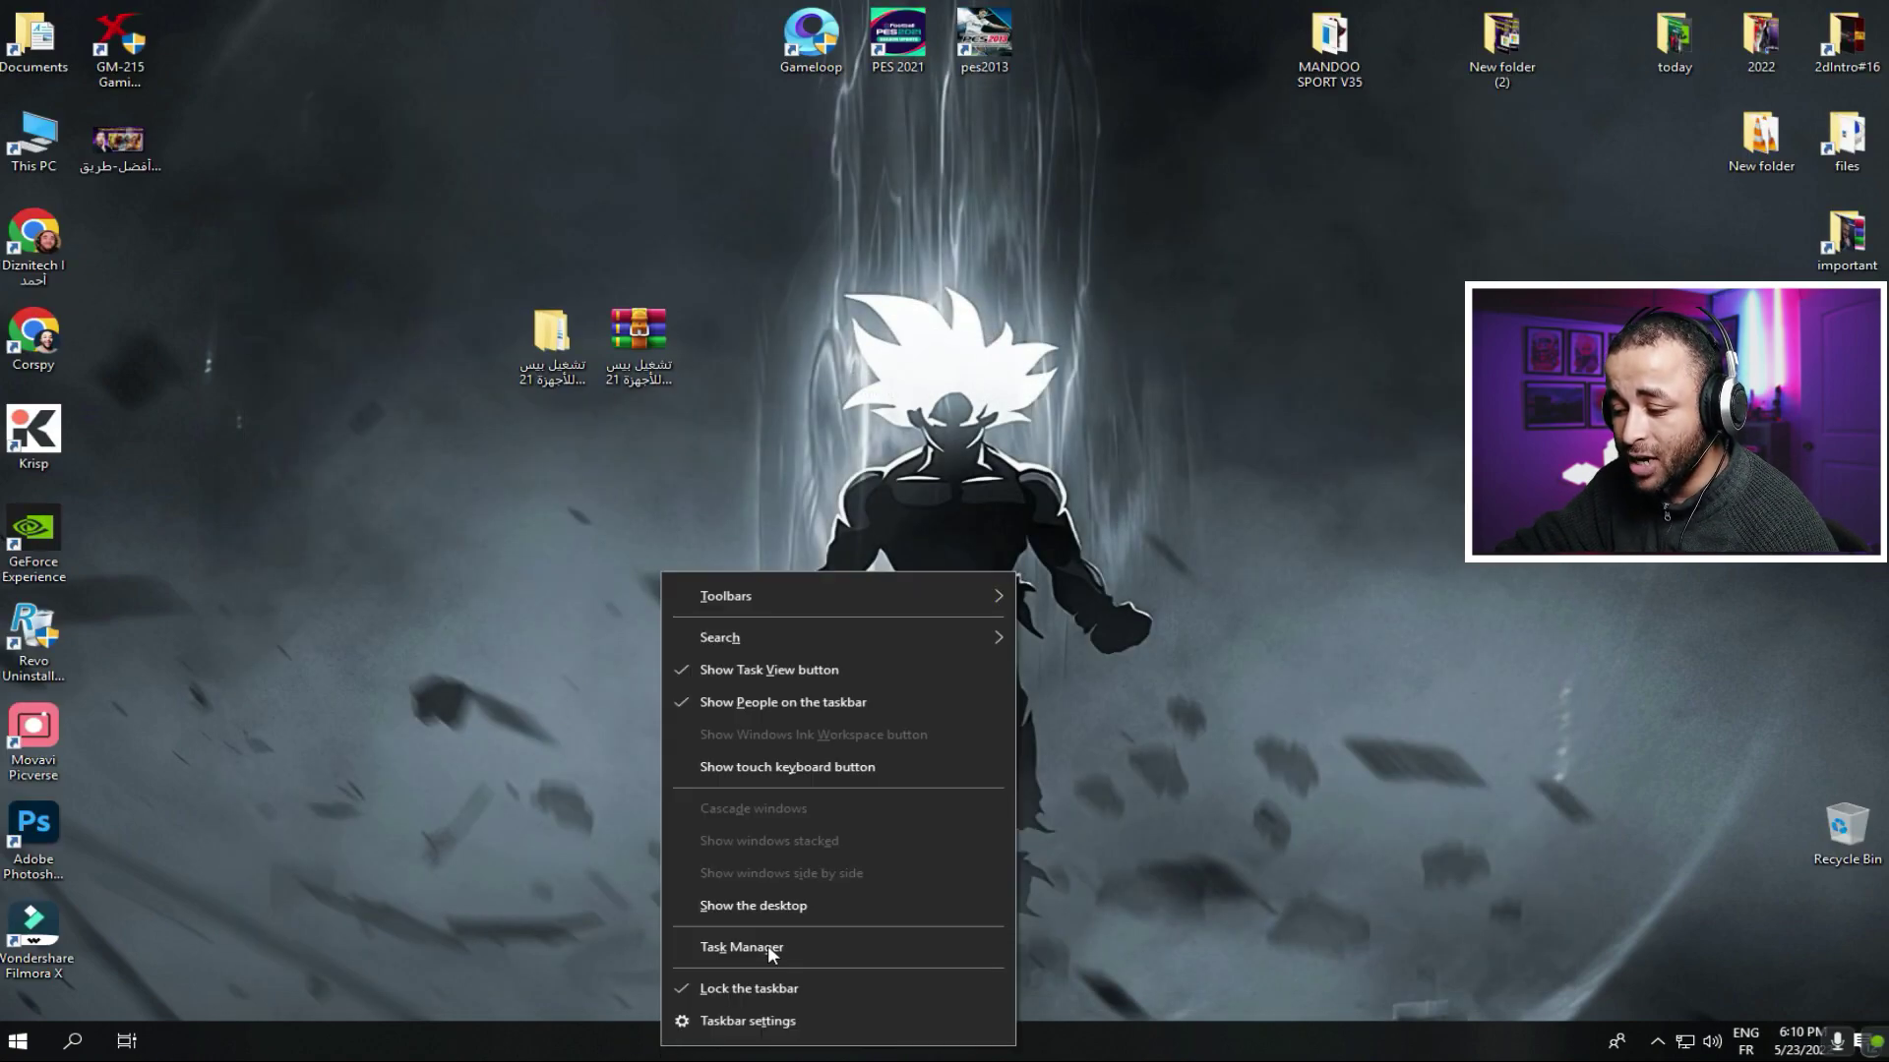
{"action": "left_click", "coordinate": [769, 948]}
{"action": "left_click", "coordinate": [658, 209]}
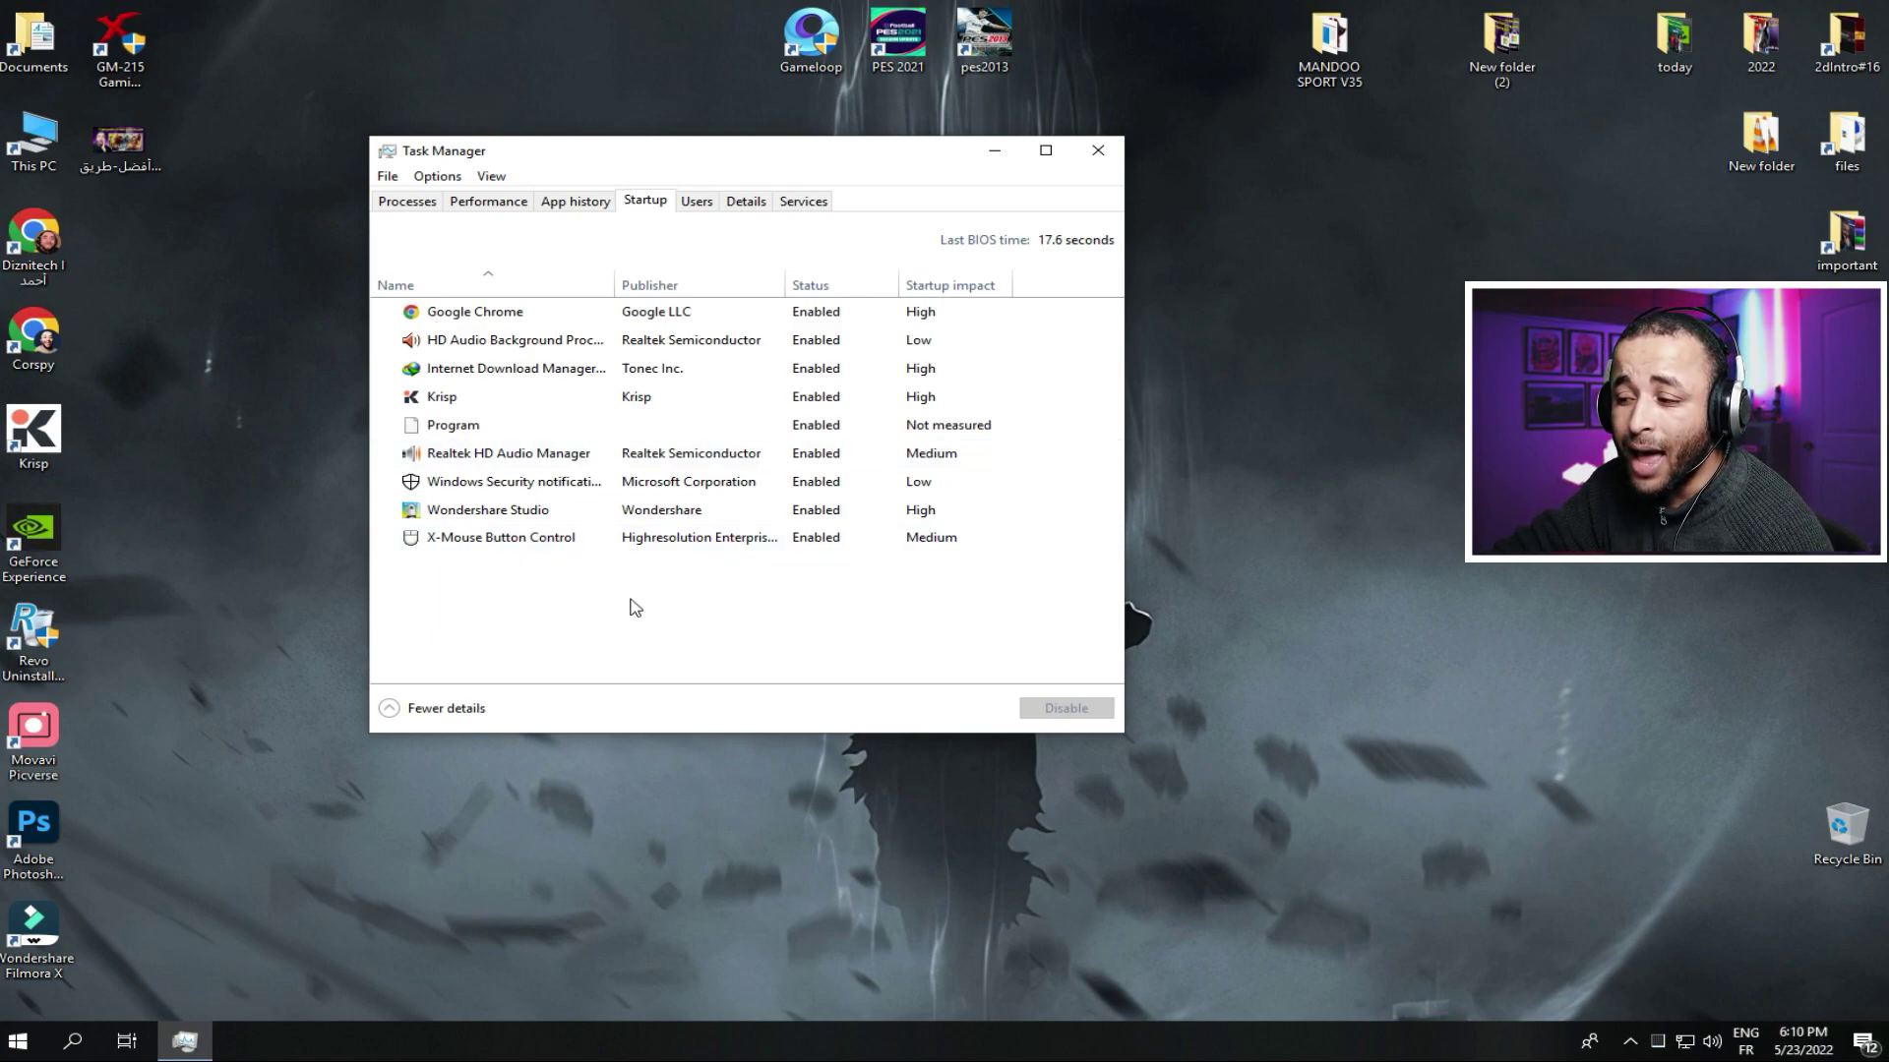
{"action": "right_click", "coordinate": [1283, 386]}
{"action": "left_click", "coordinate": [1338, 446]}
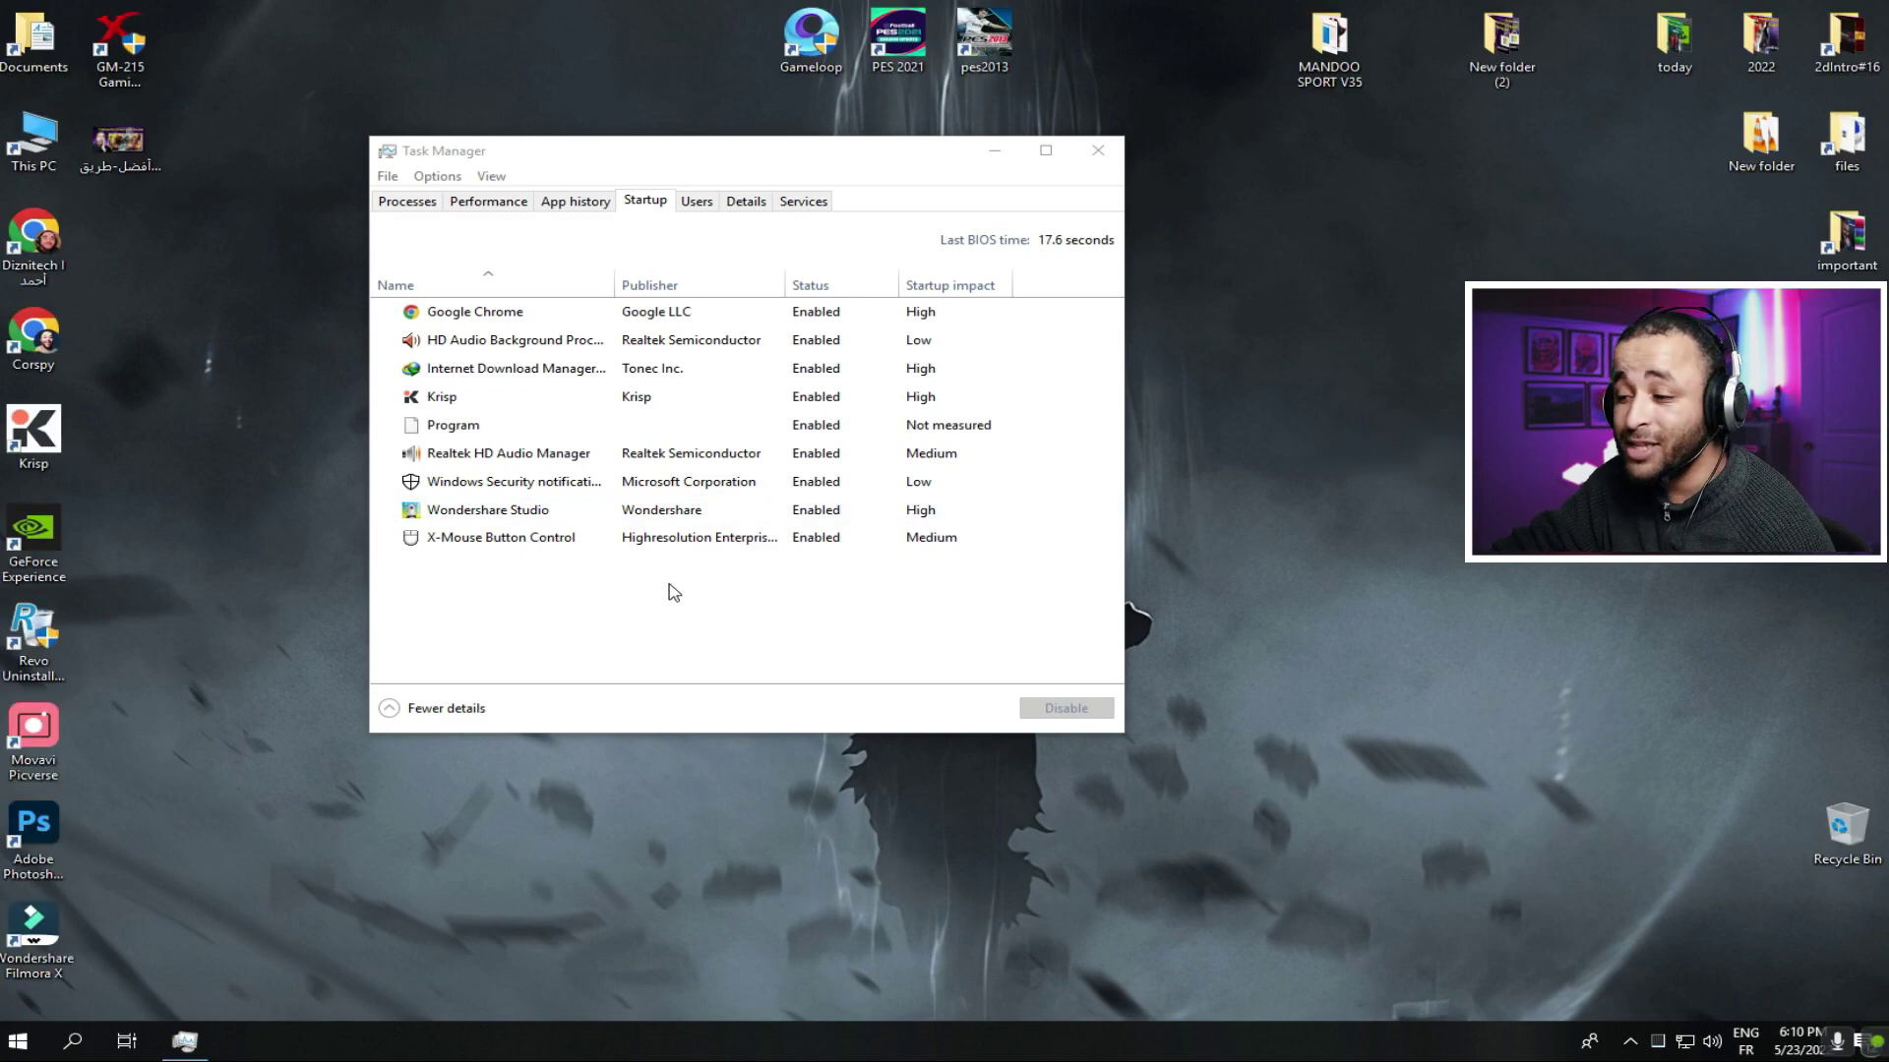
Step: Disable Google Chrome, Internet Download Manager and Krisp from starting with Windows
{"action": "left_click", "coordinate": [792, 311]}
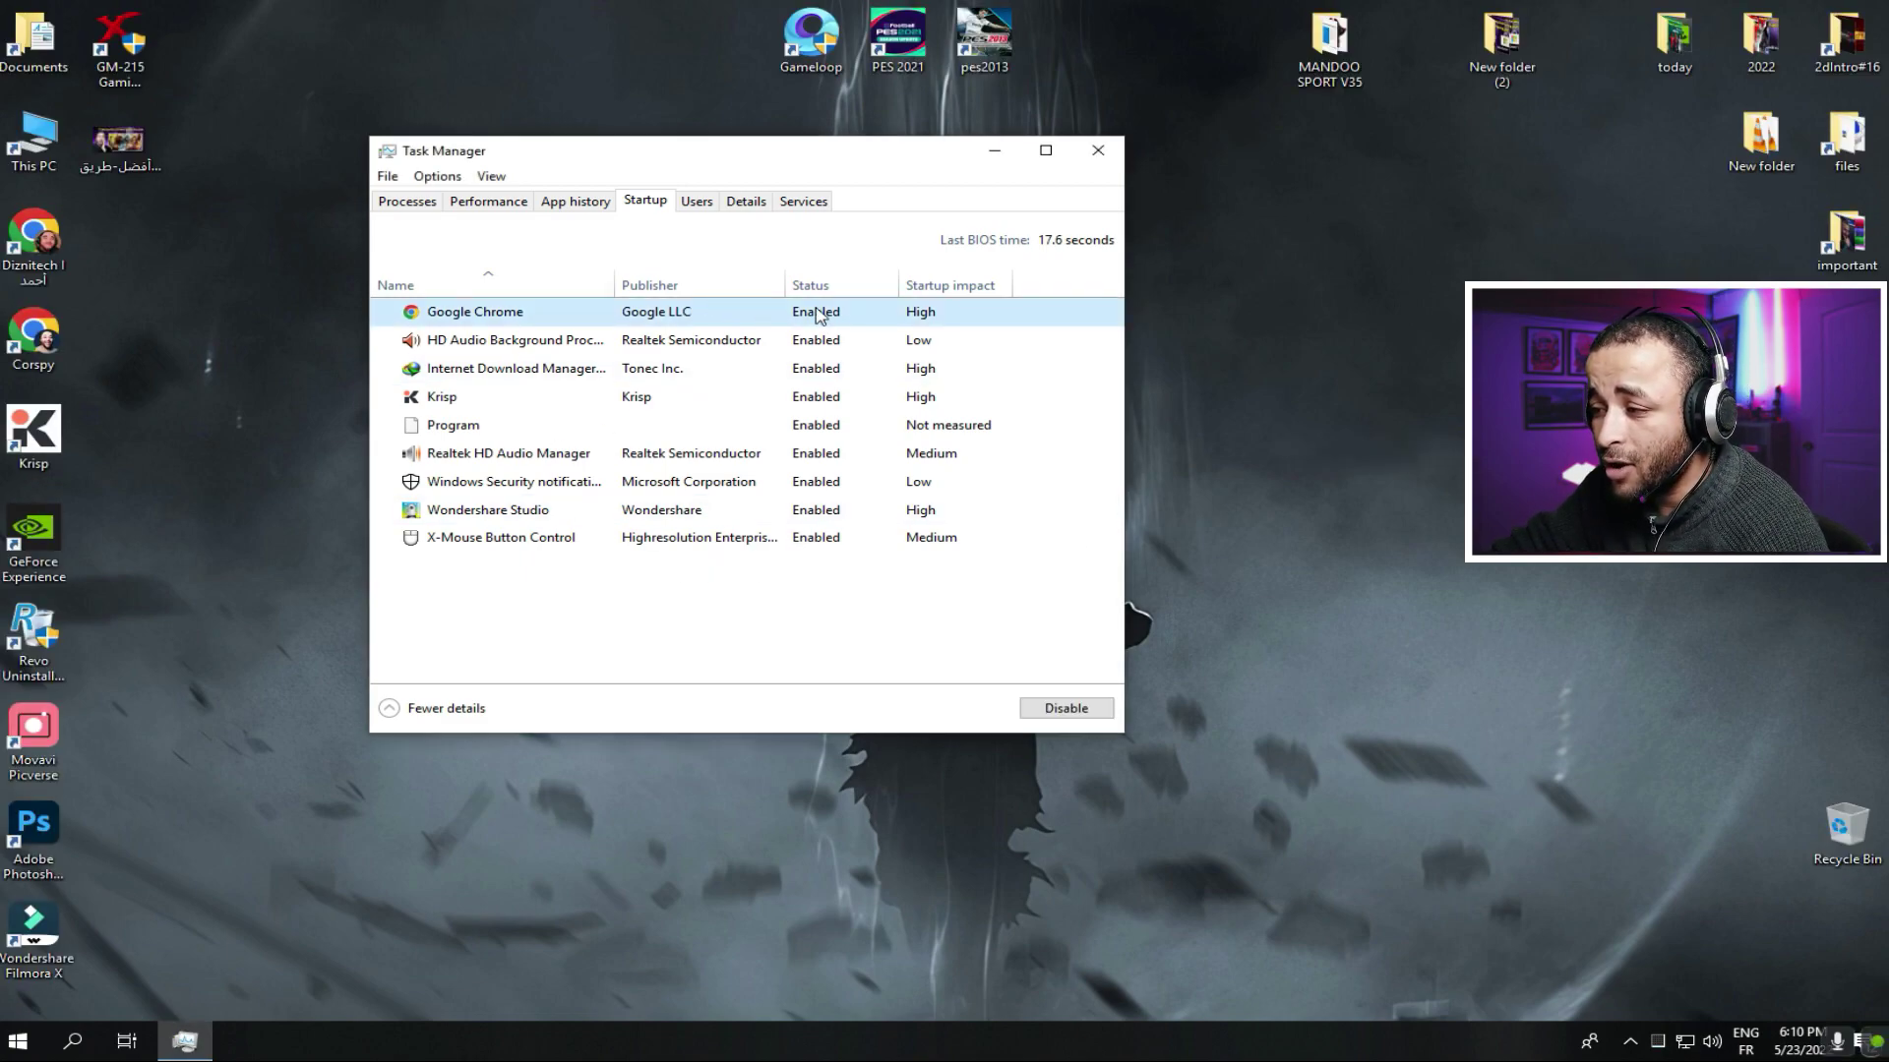
{"action": "right_click", "coordinate": [837, 317]}
{"action": "left_click", "coordinate": [911, 354]}
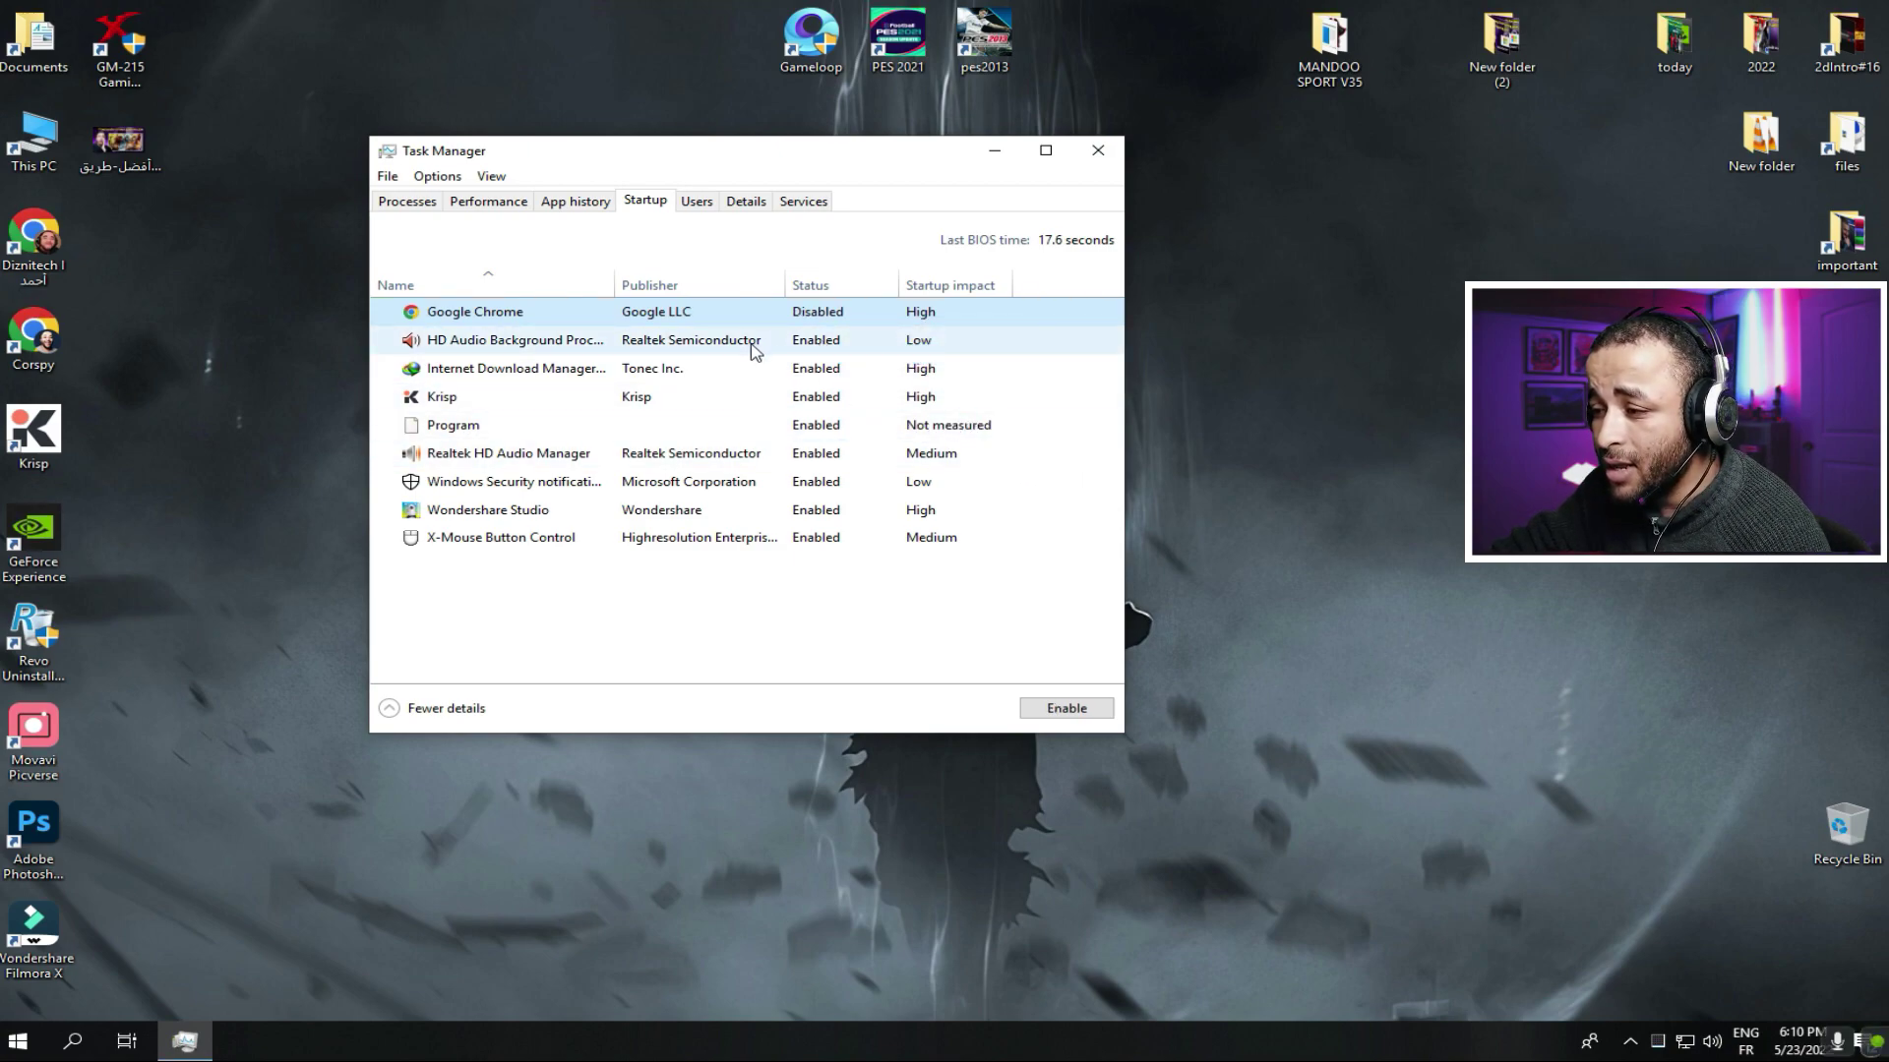
{"action": "left_click", "coordinate": [766, 373]}
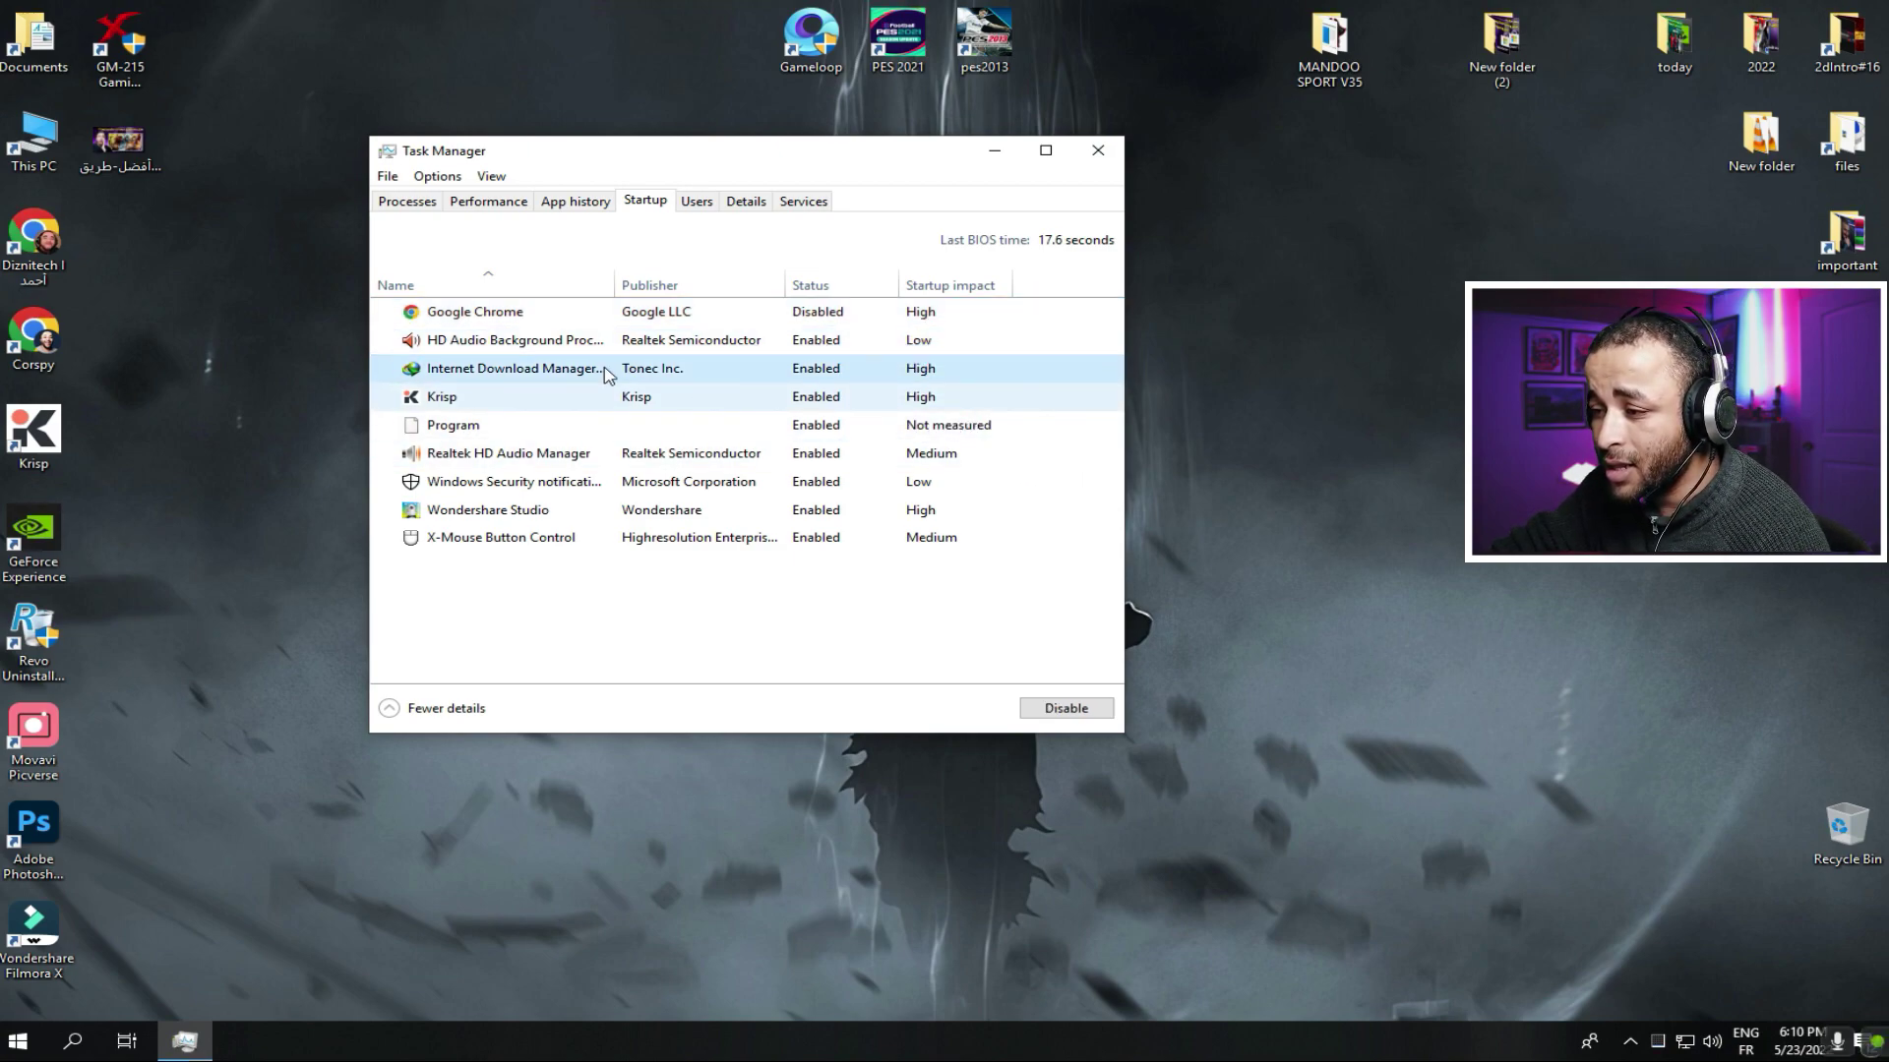
{"action": "right_click", "coordinate": [787, 380]}
{"action": "left_click", "coordinate": [817, 389]}
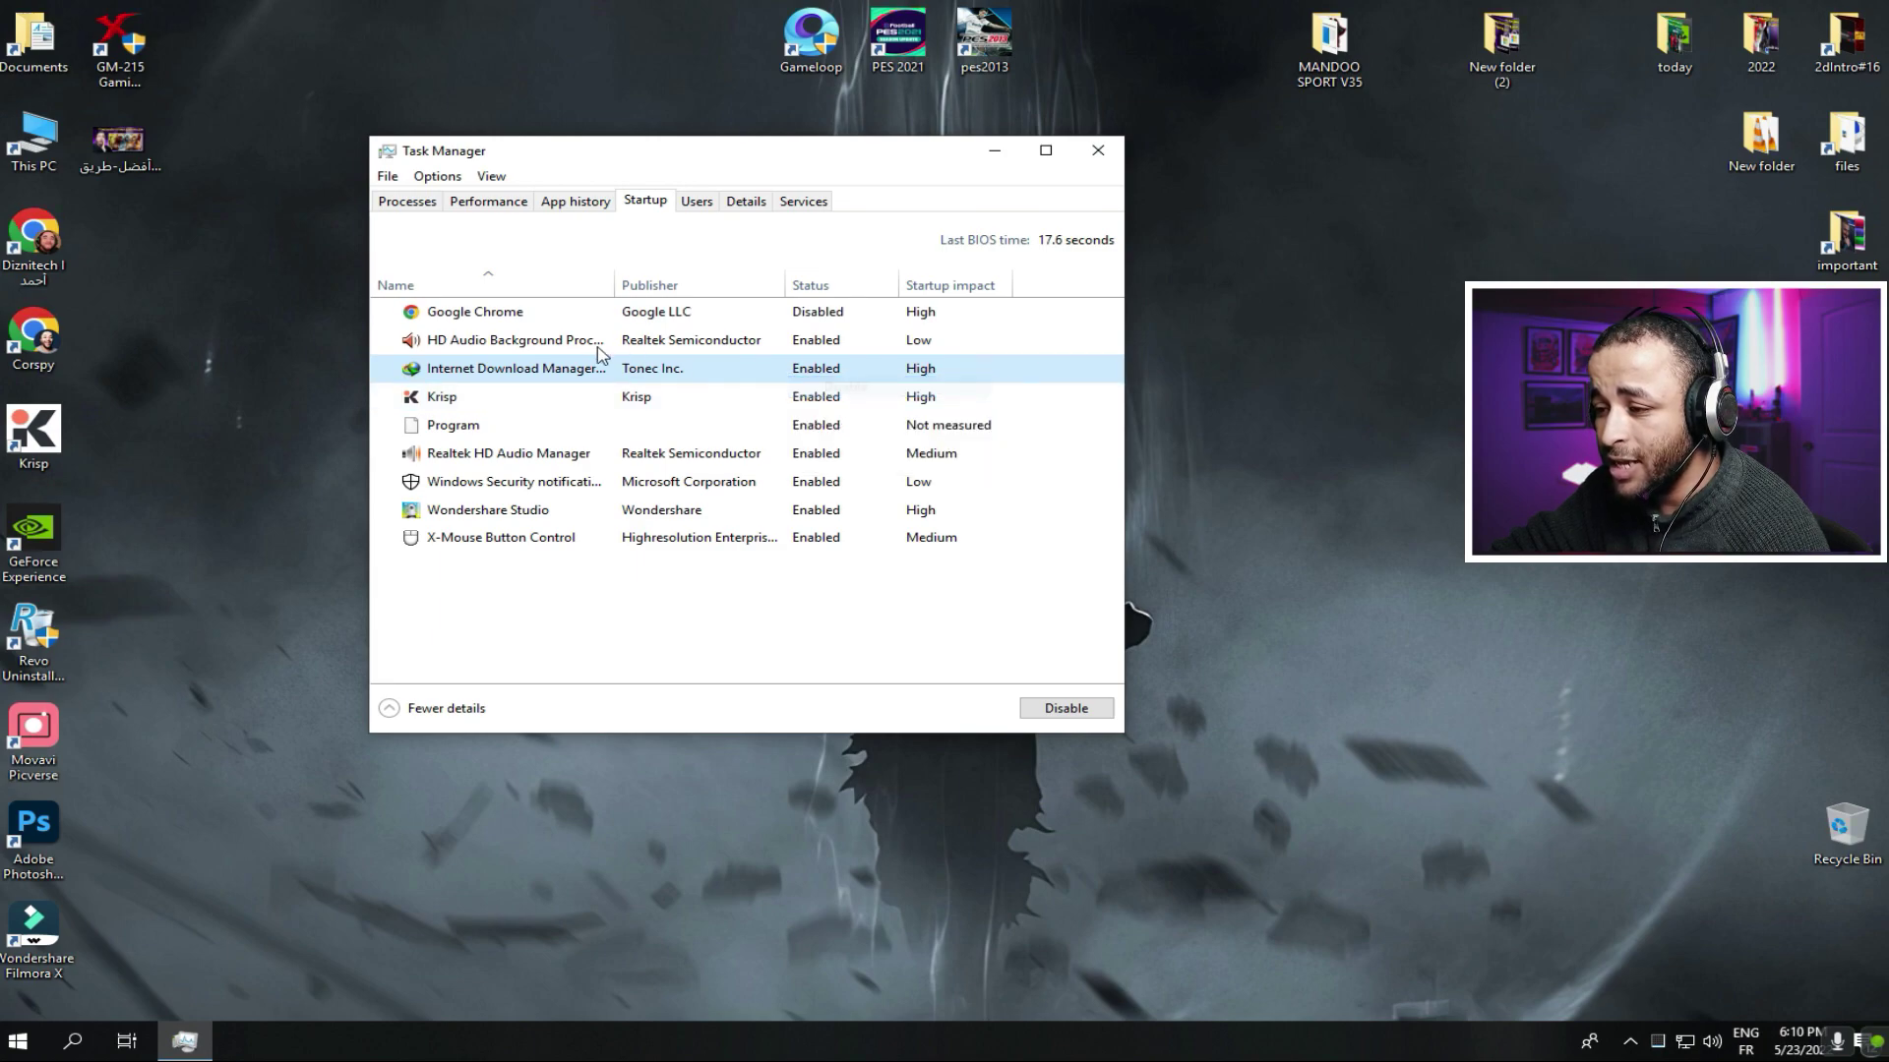
{"action": "left_click", "coordinate": [816, 403]}
{"action": "right_click", "coordinate": [817, 400]}
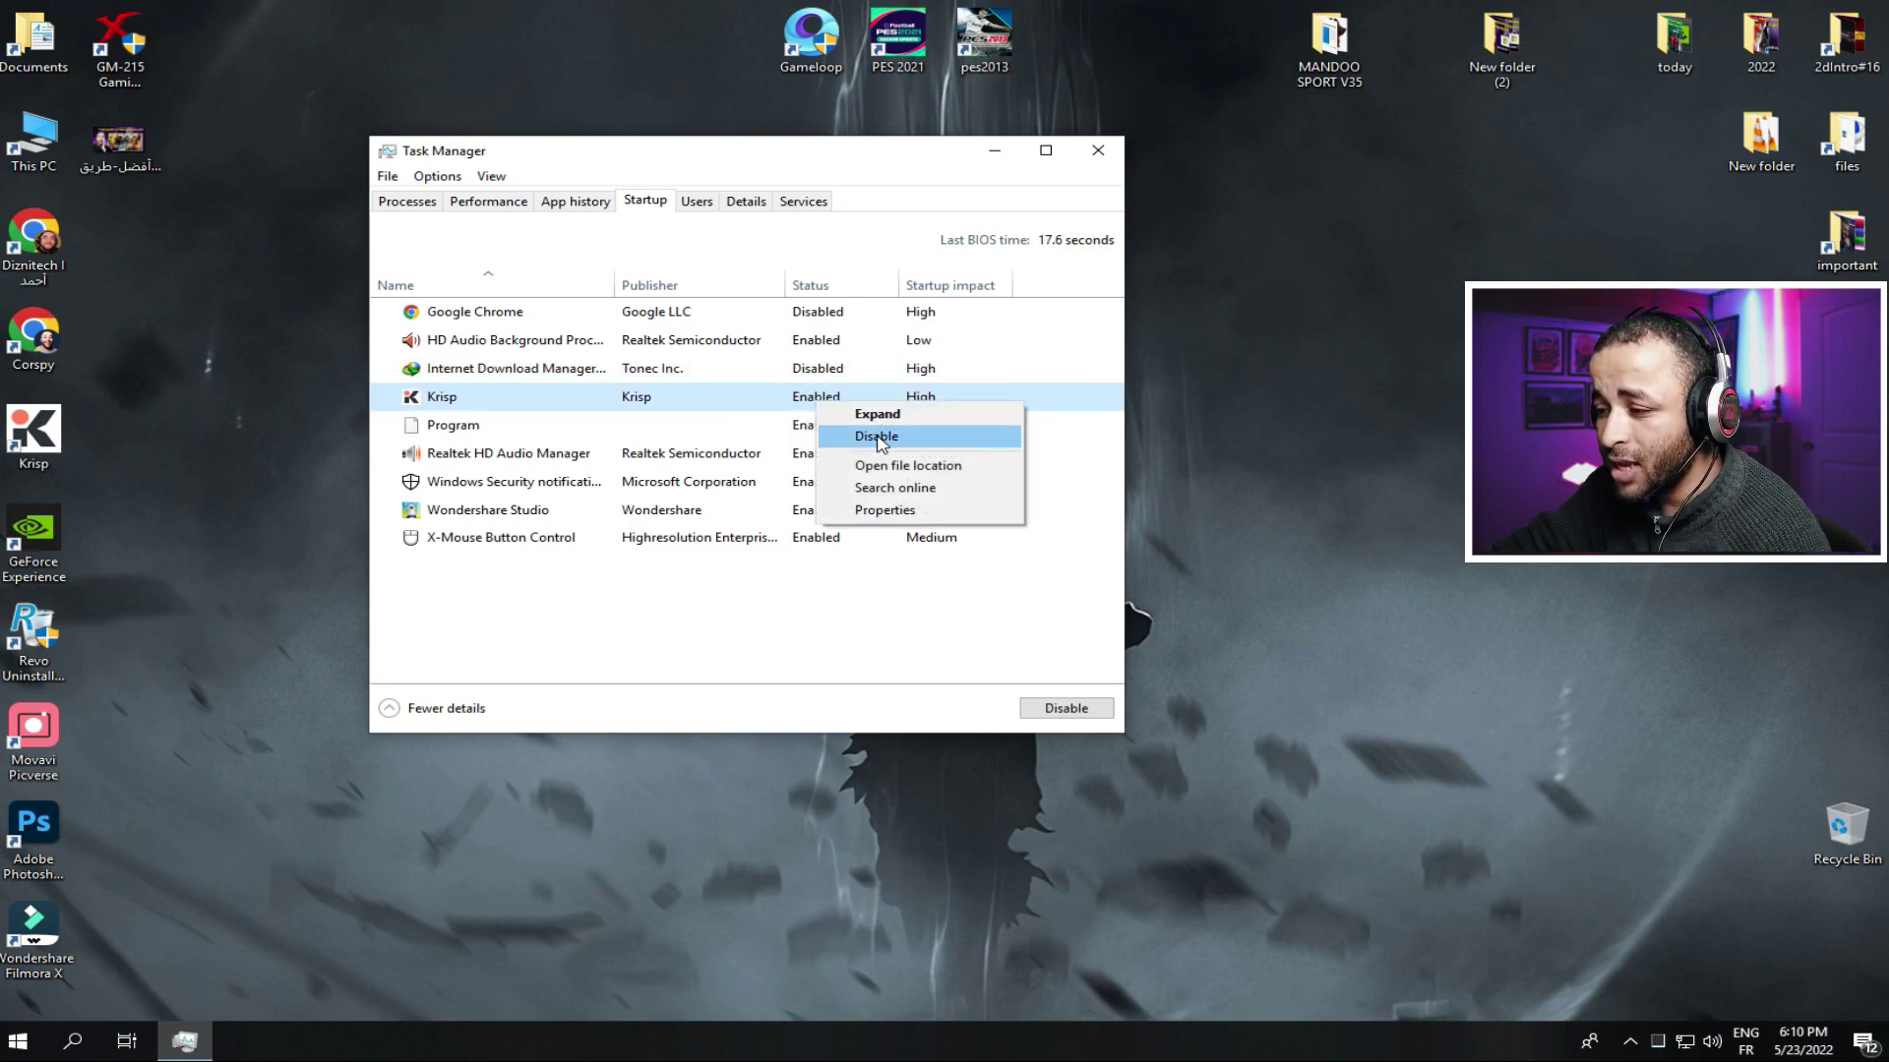
{"action": "left_click", "coordinate": [866, 430]}
Step: Disable the Windows Security notification and Wondershare Studio startup entries and close Task Manager
{"action": "right_click", "coordinate": [793, 427]}
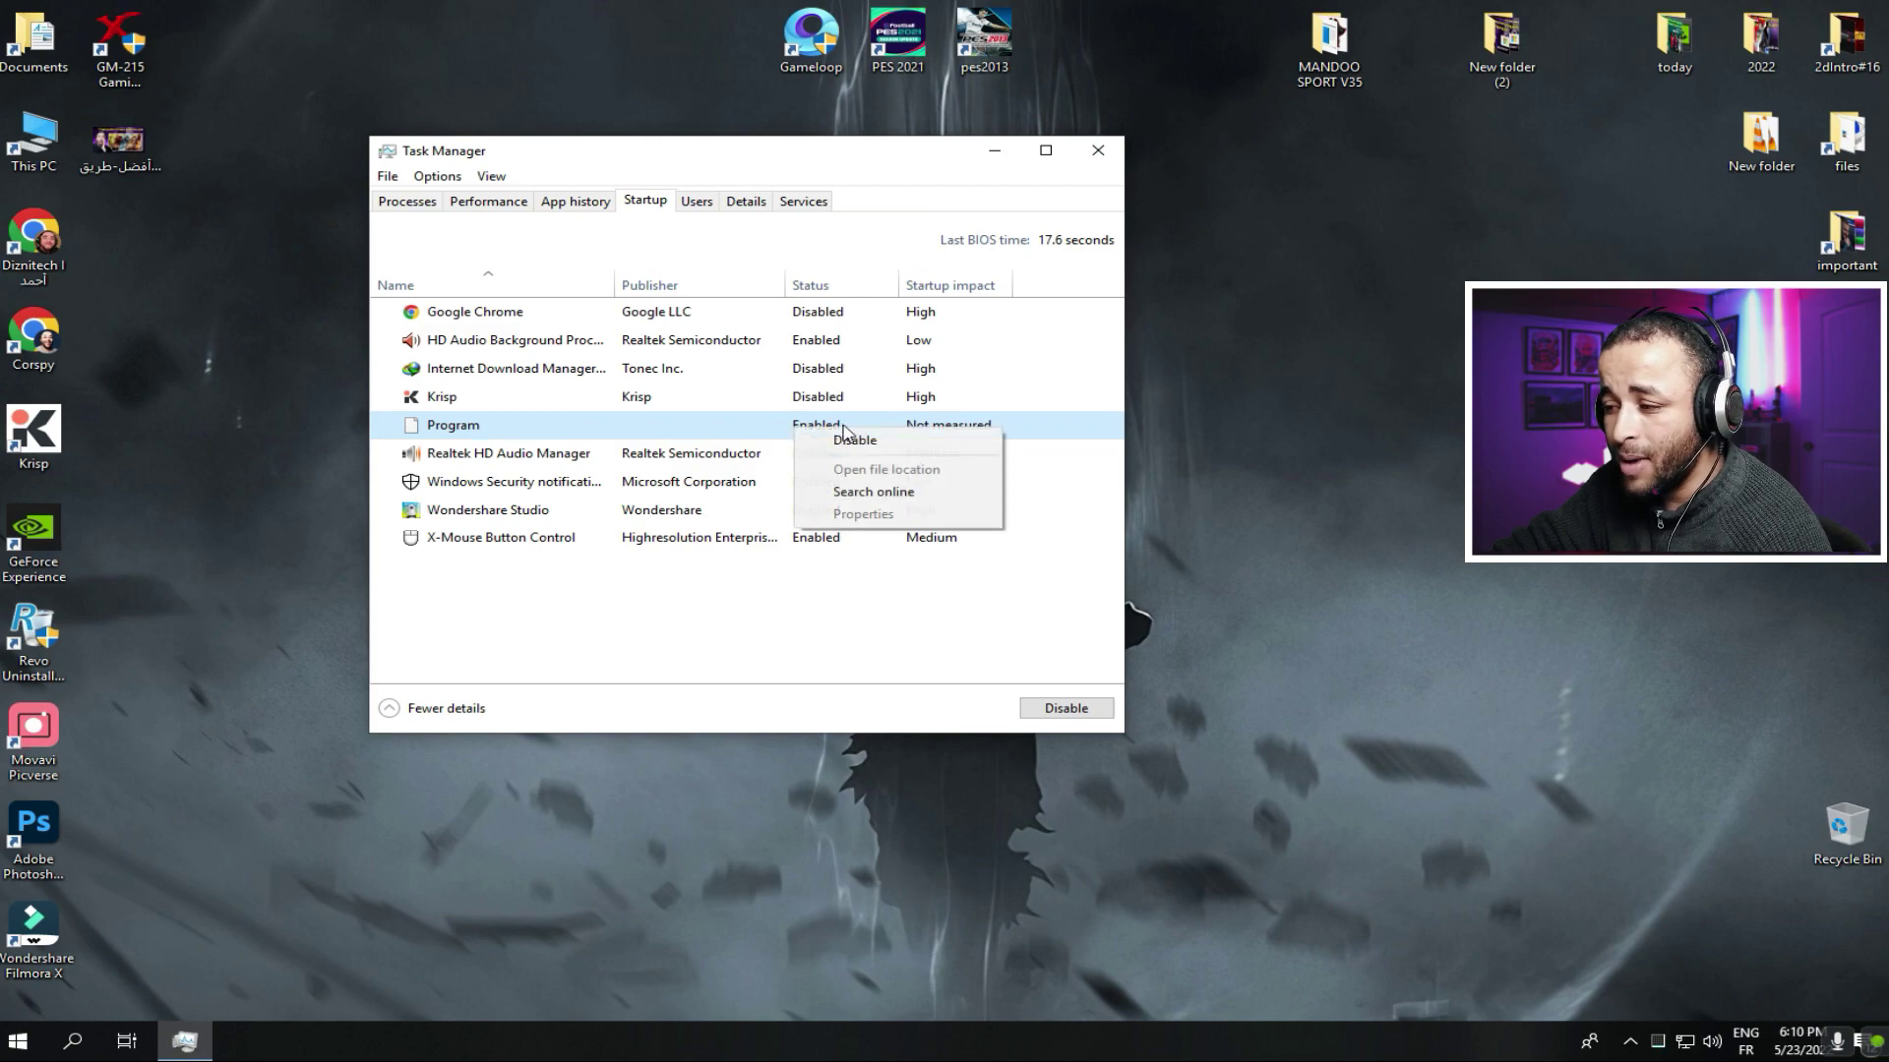
{"action": "left_click", "coordinate": [704, 454]}
{"action": "left_click", "coordinate": [767, 455]}
{"action": "left_click", "coordinate": [813, 492]}
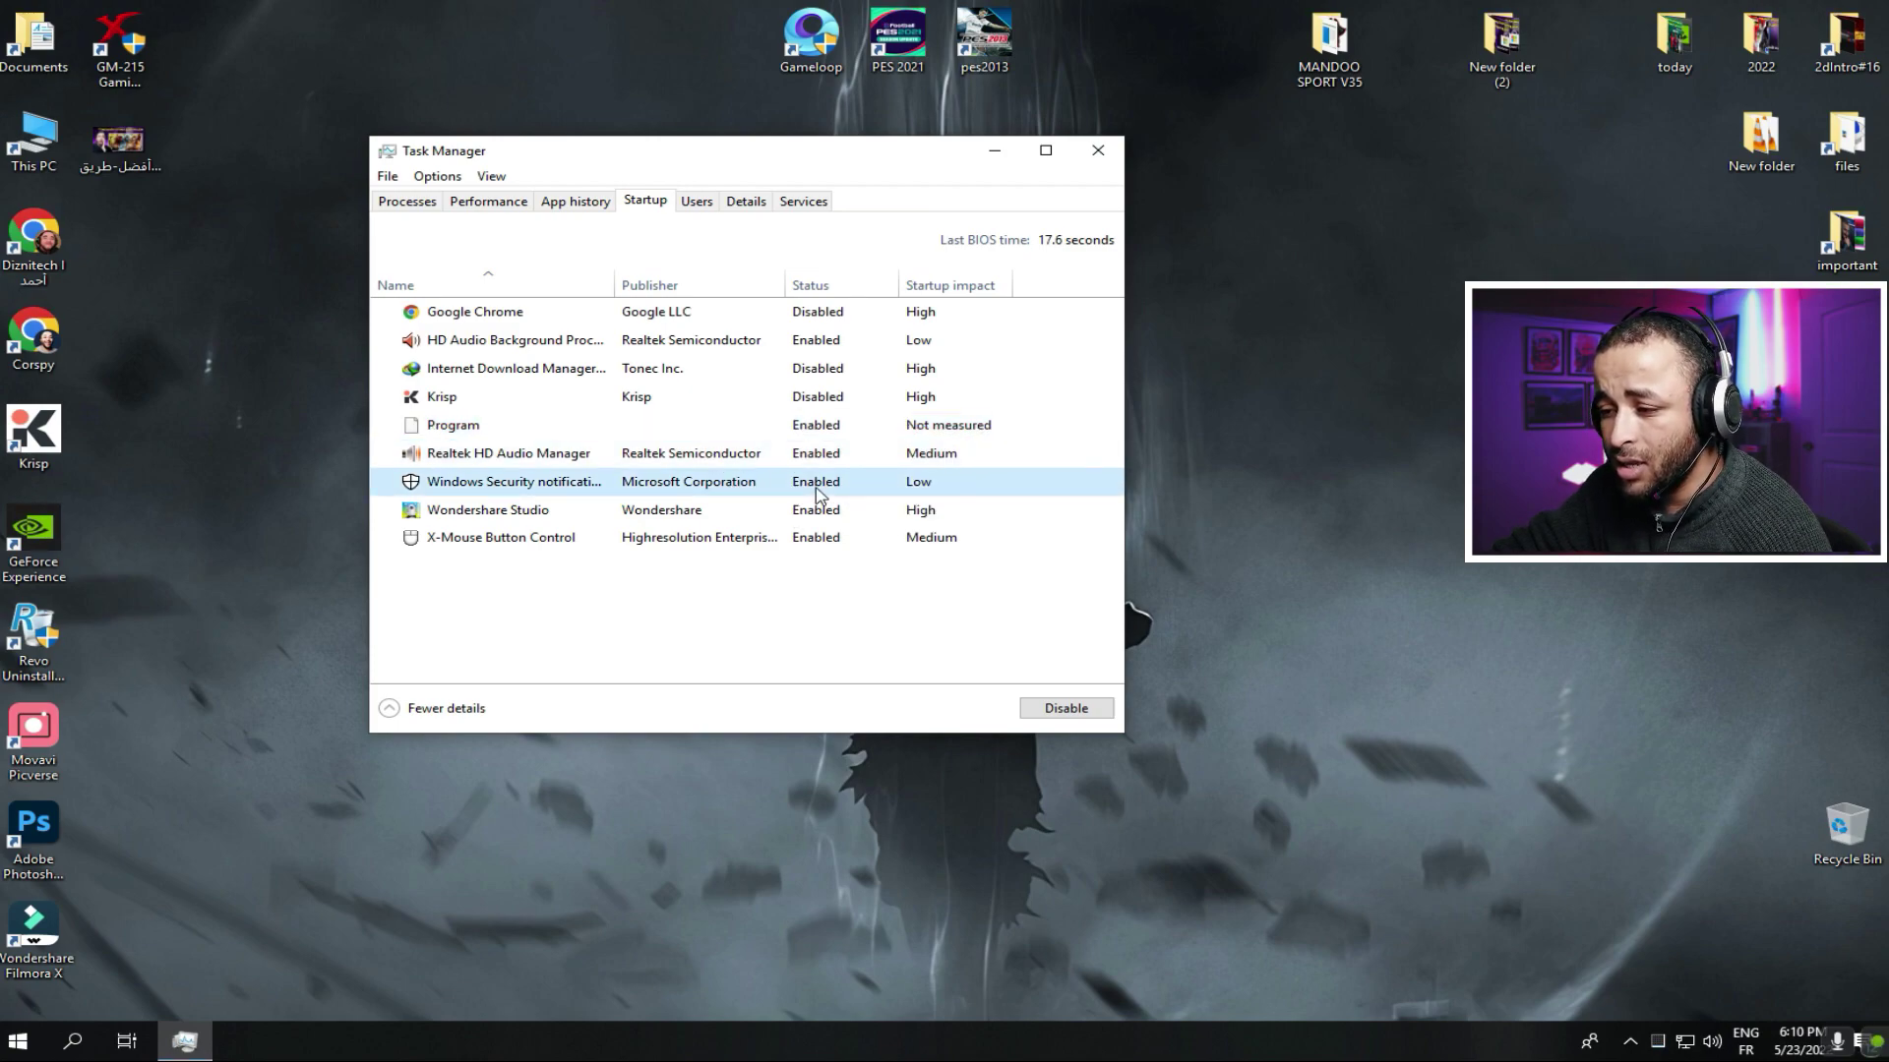
{"action": "right_click", "coordinate": [816, 491]}
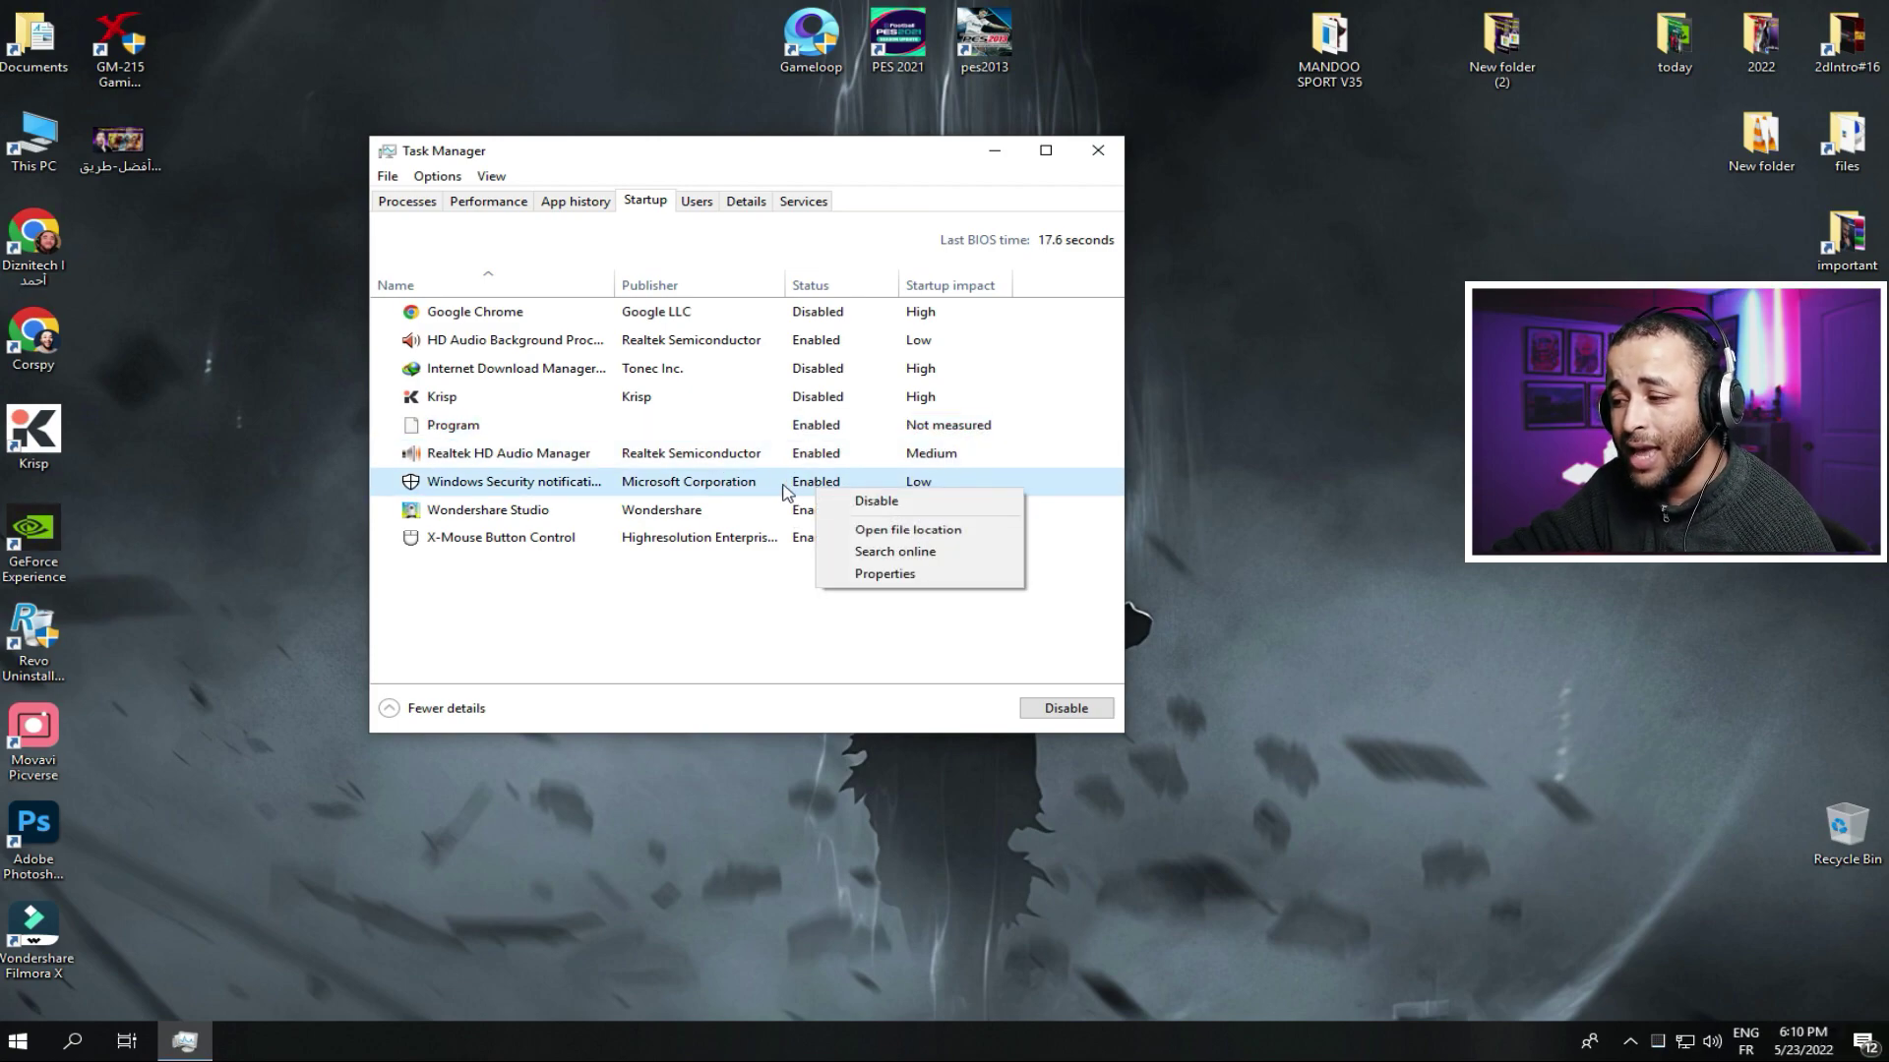
{"action": "left_click", "coordinate": [863, 504]}
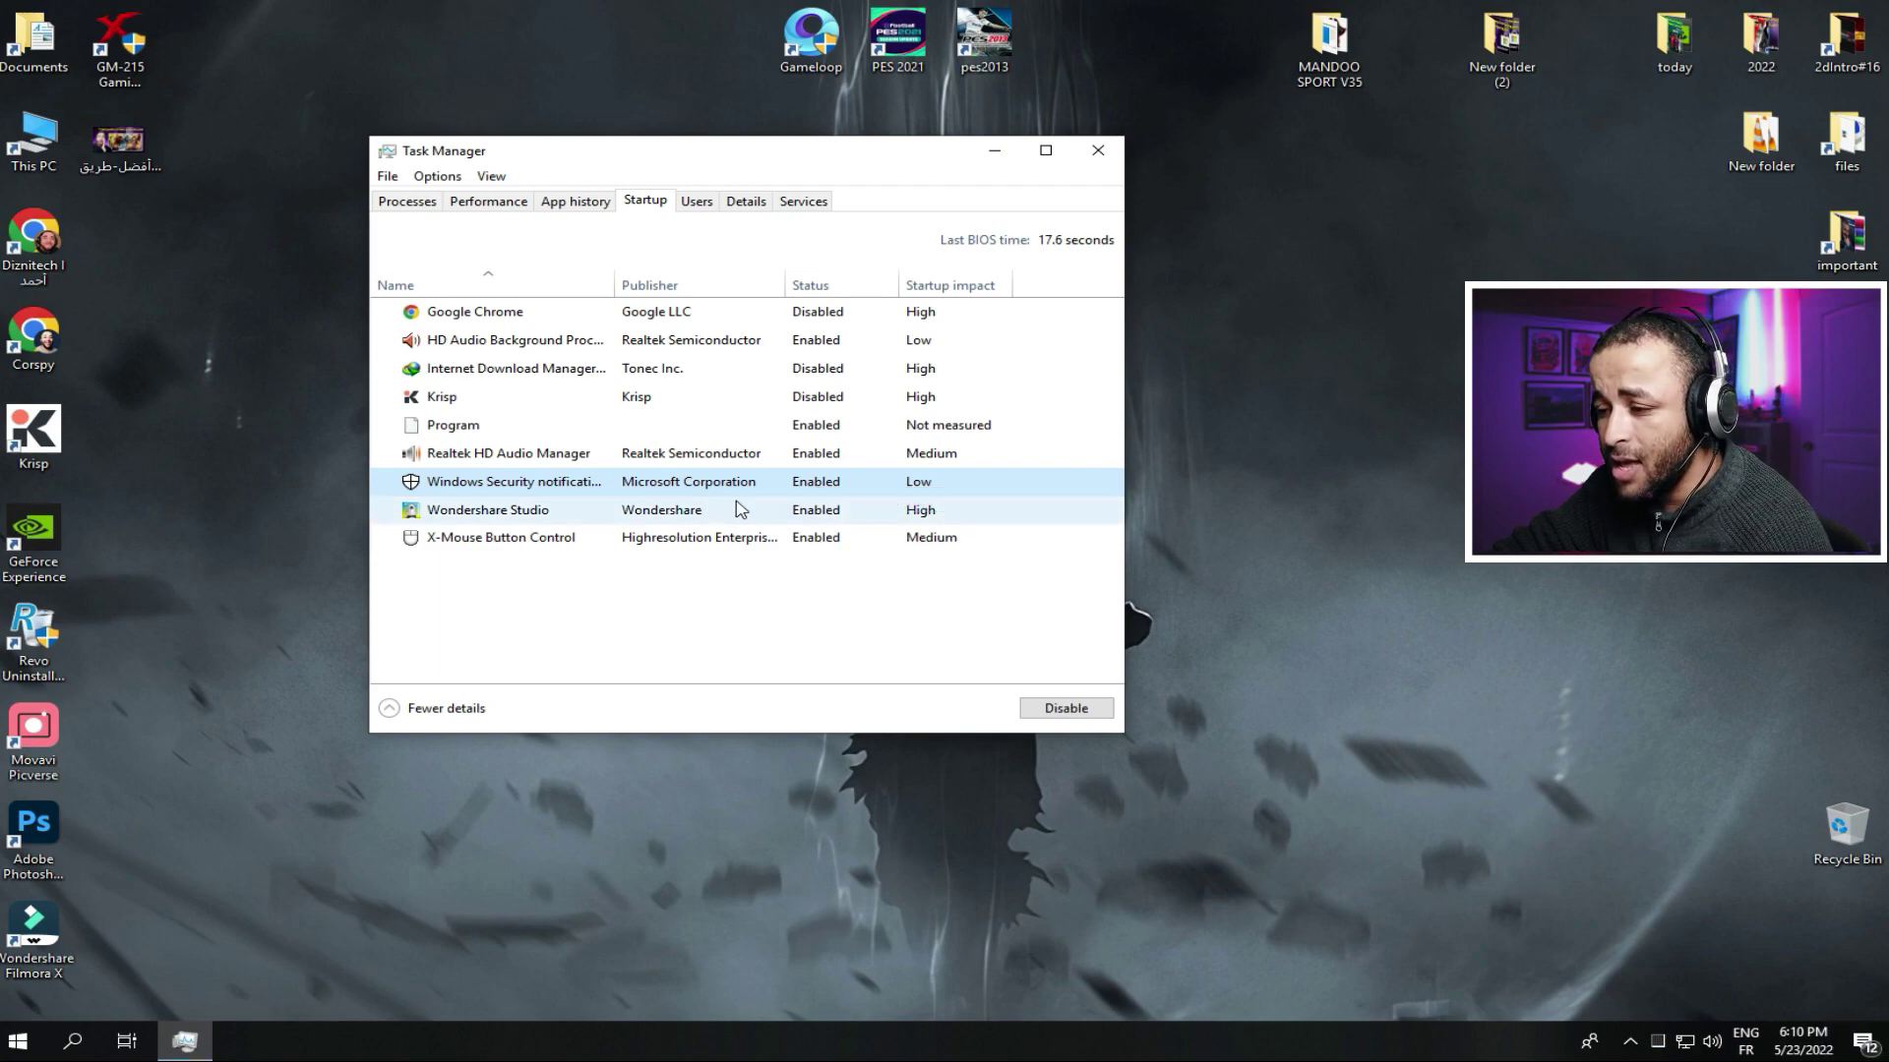
{"action": "left_click", "coordinate": [816, 511]}
{"action": "right_click", "coordinate": [815, 512]}
{"action": "left_click", "coordinate": [858, 525]}
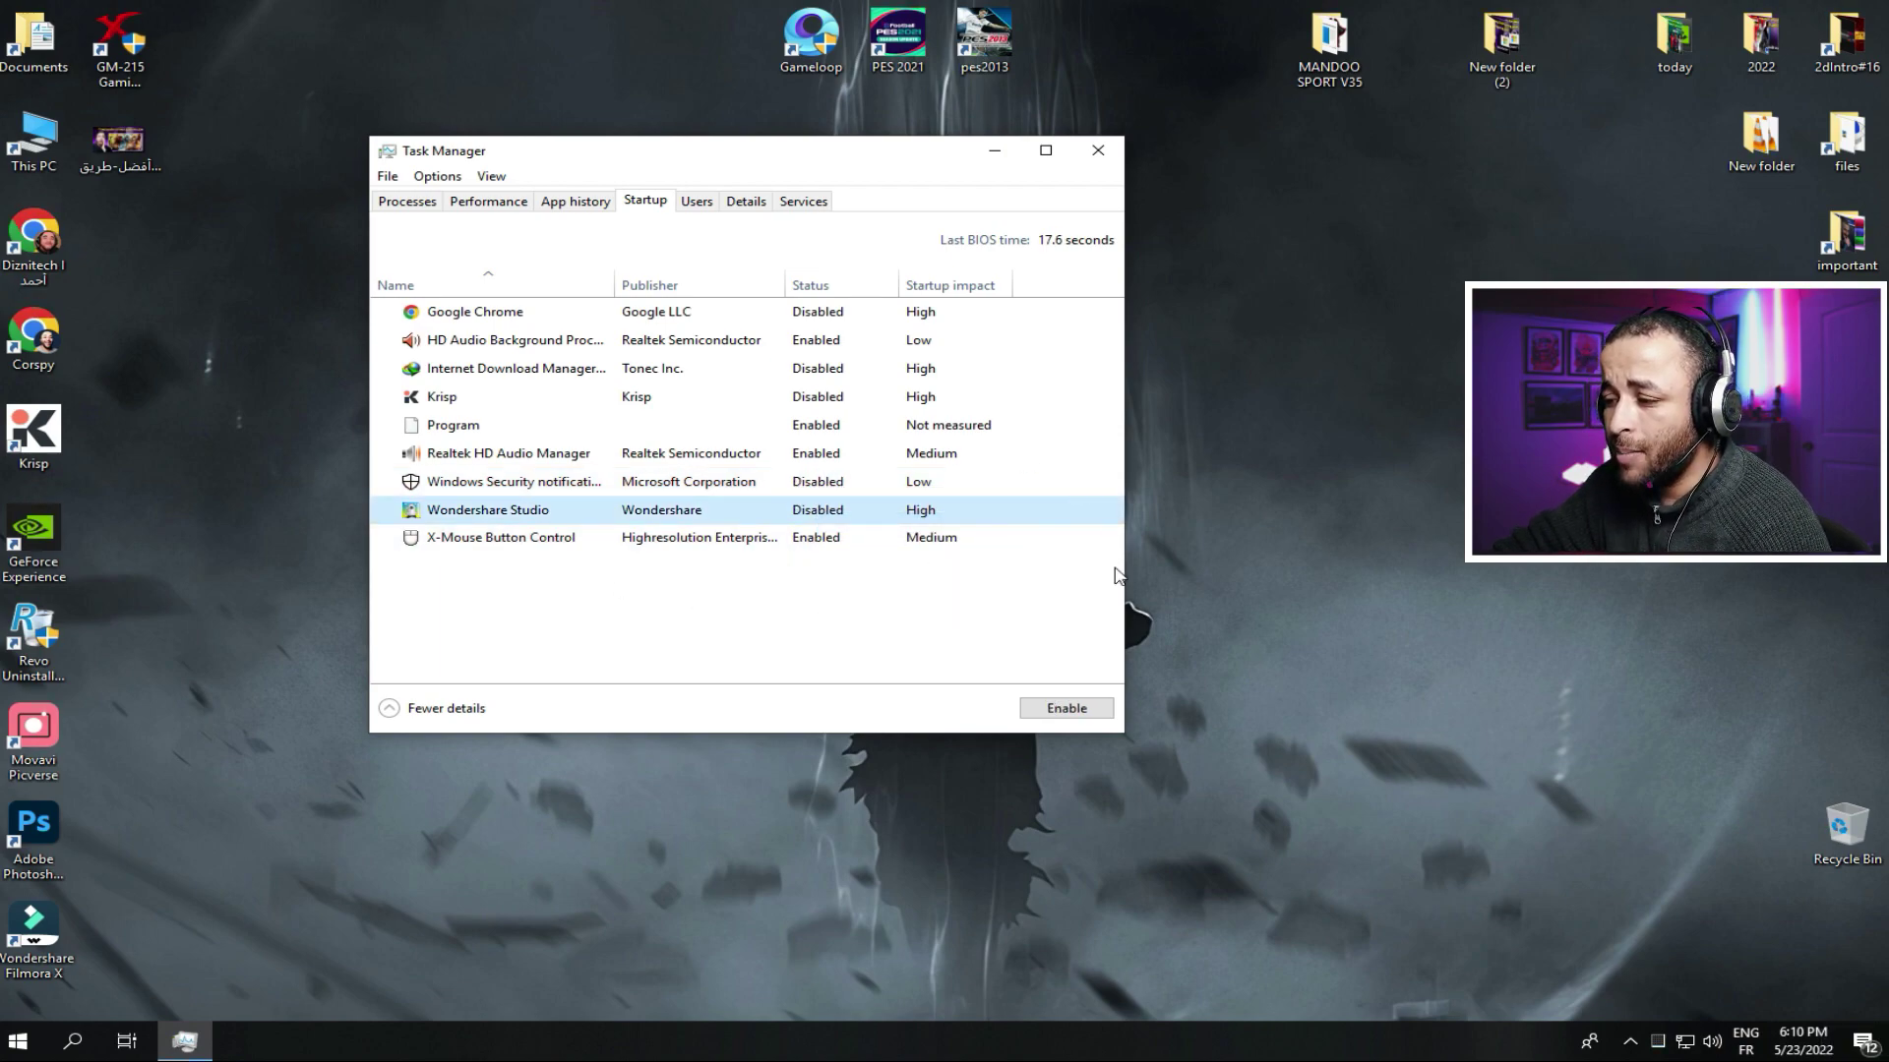
{"action": "right_click", "coordinate": [1266, 460]}
{"action": "left_click", "coordinate": [1323, 523]}
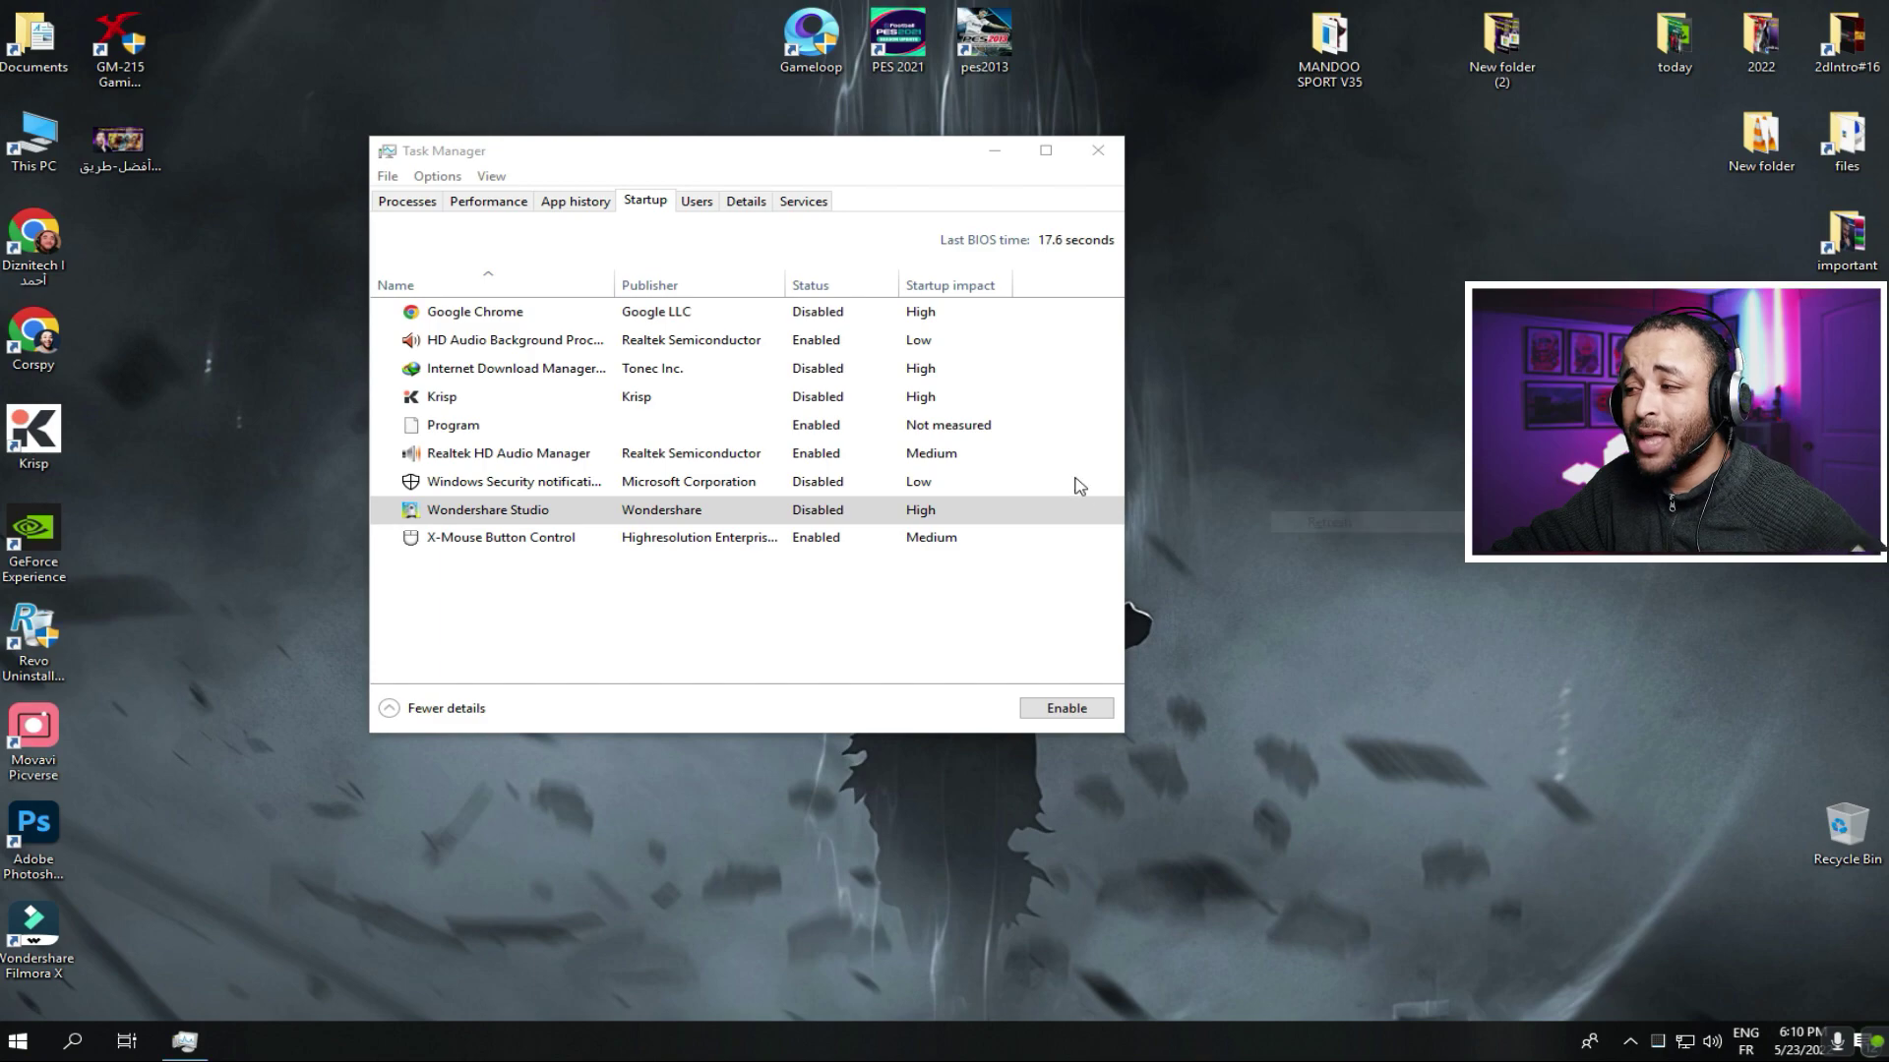
{"action": "left_click", "coordinate": [1100, 150]}
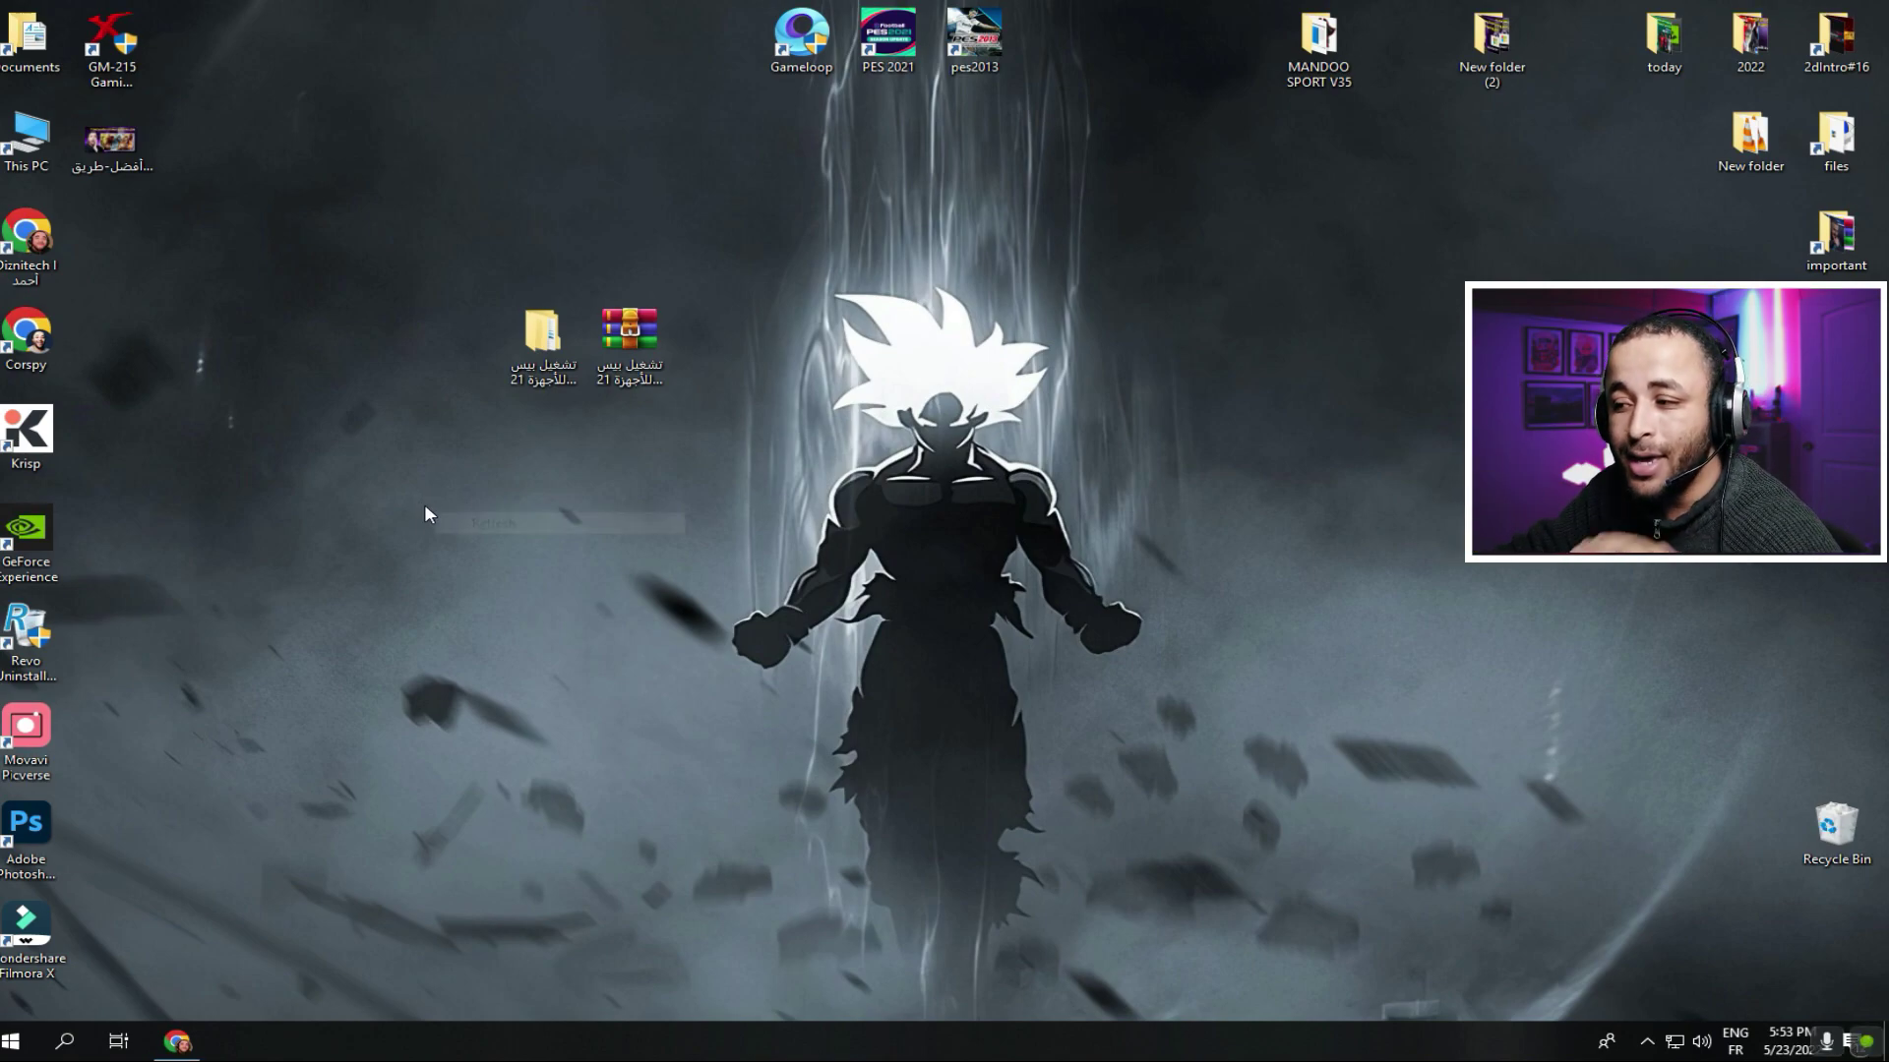
Step: Copy the Data folder from Tweak file in eFootball PES 2021 lag files fix, inside the desktop folder تشغيل بيس 21 للأجهزة الضعيفة
{"action": "double_click", "coordinate": [542, 334]}
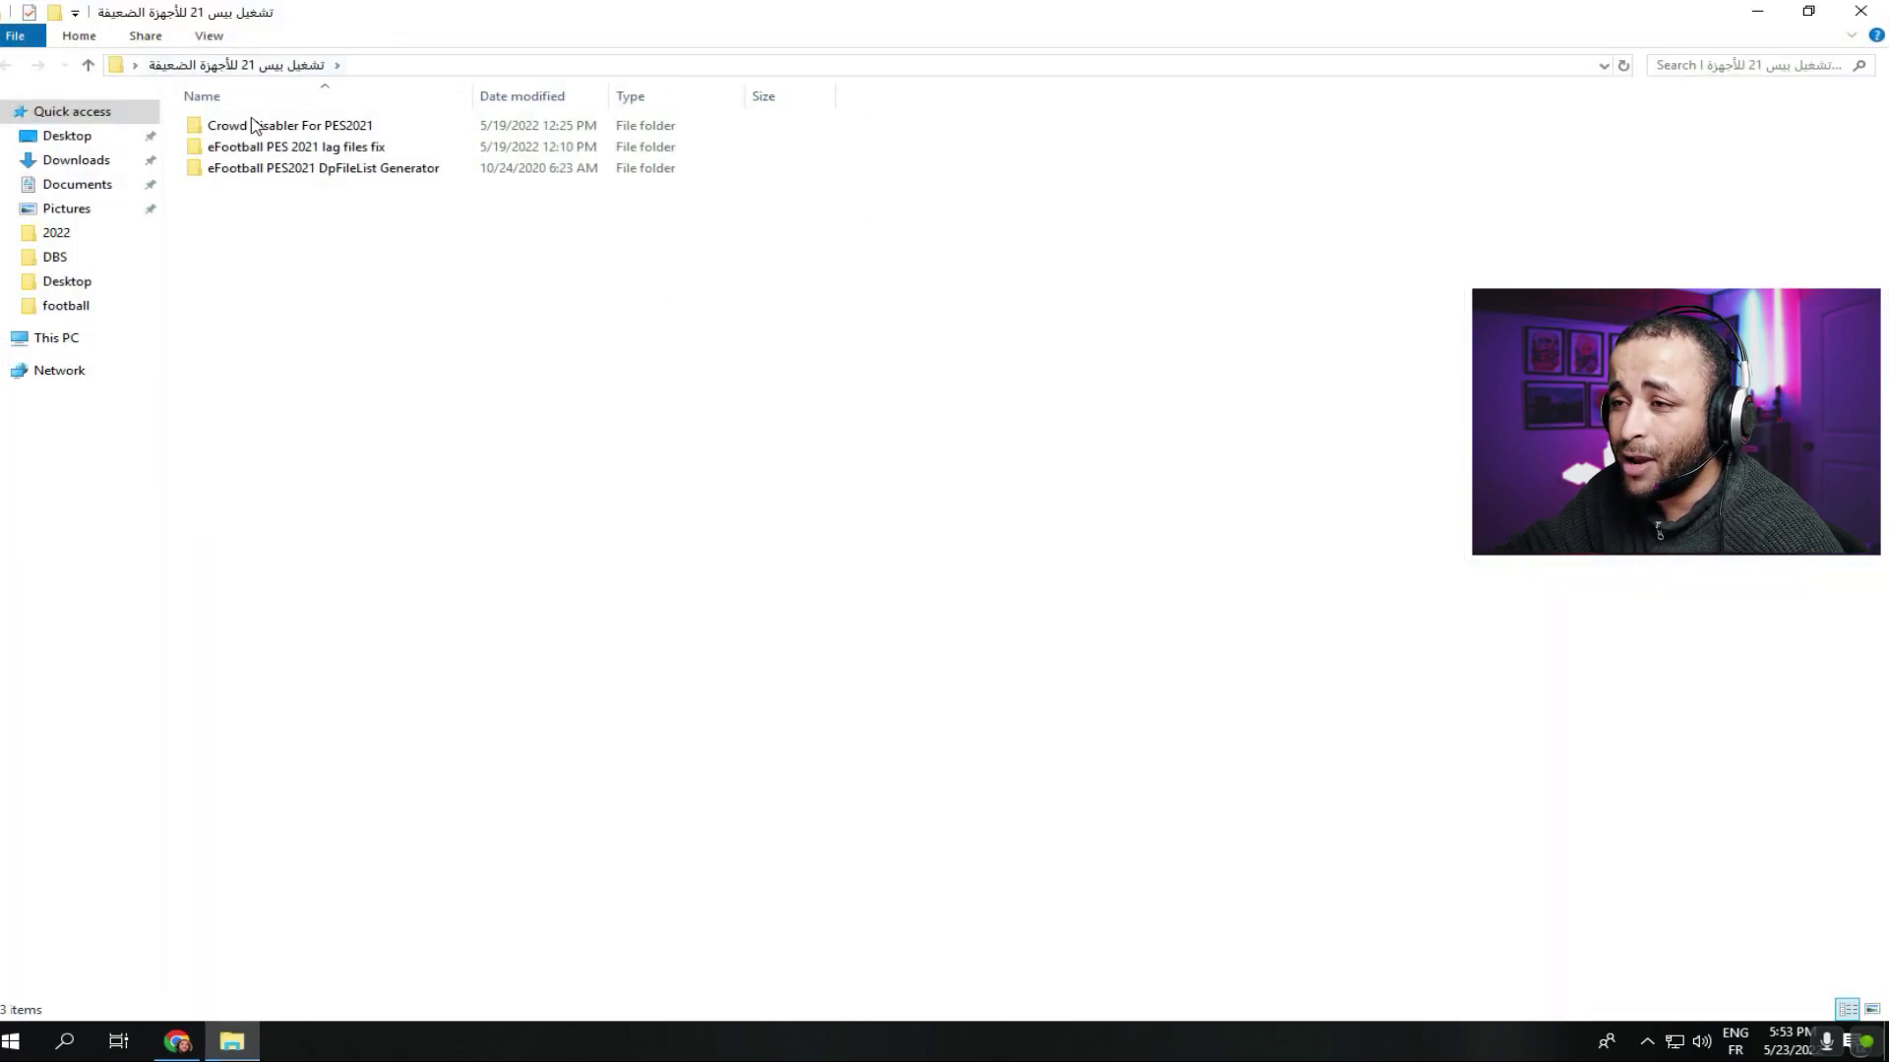
{"action": "left_click", "coordinate": [309, 154]}
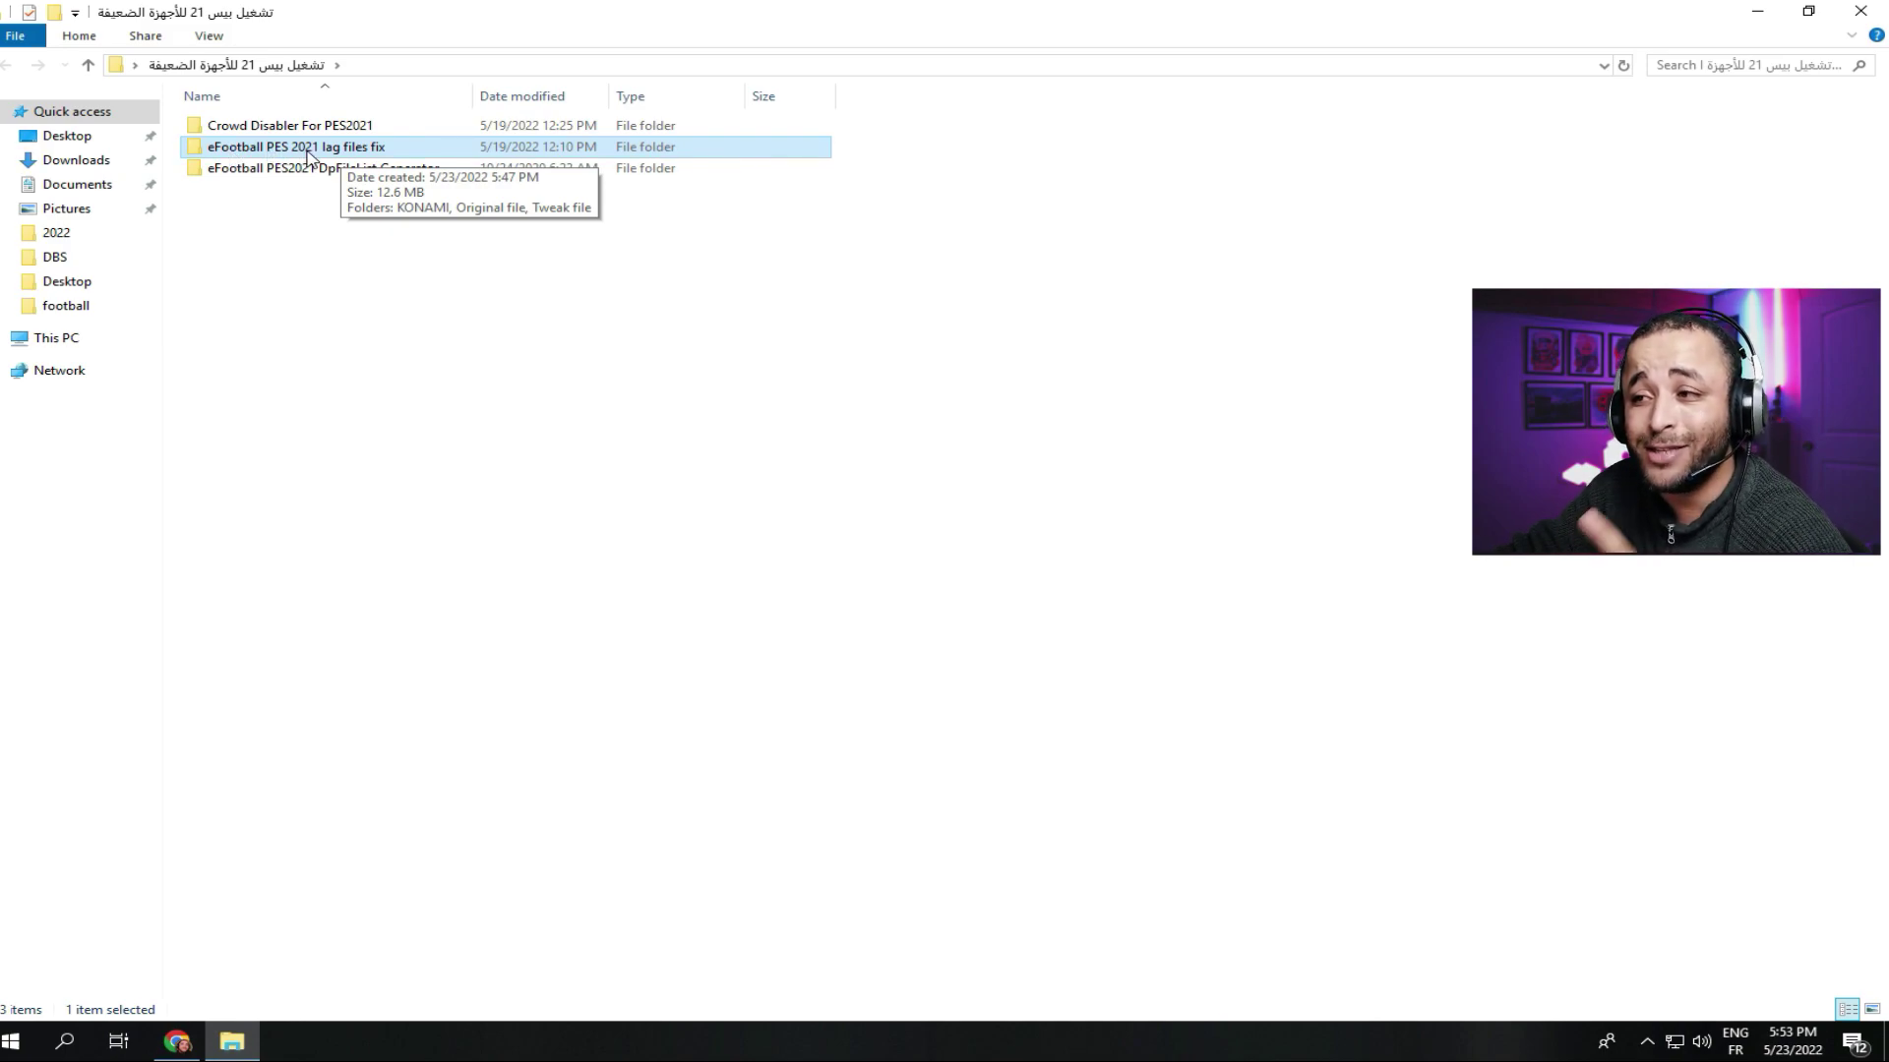
{"action": "double_click", "coordinate": [308, 153]}
{"action": "double_click", "coordinate": [595, 12]}
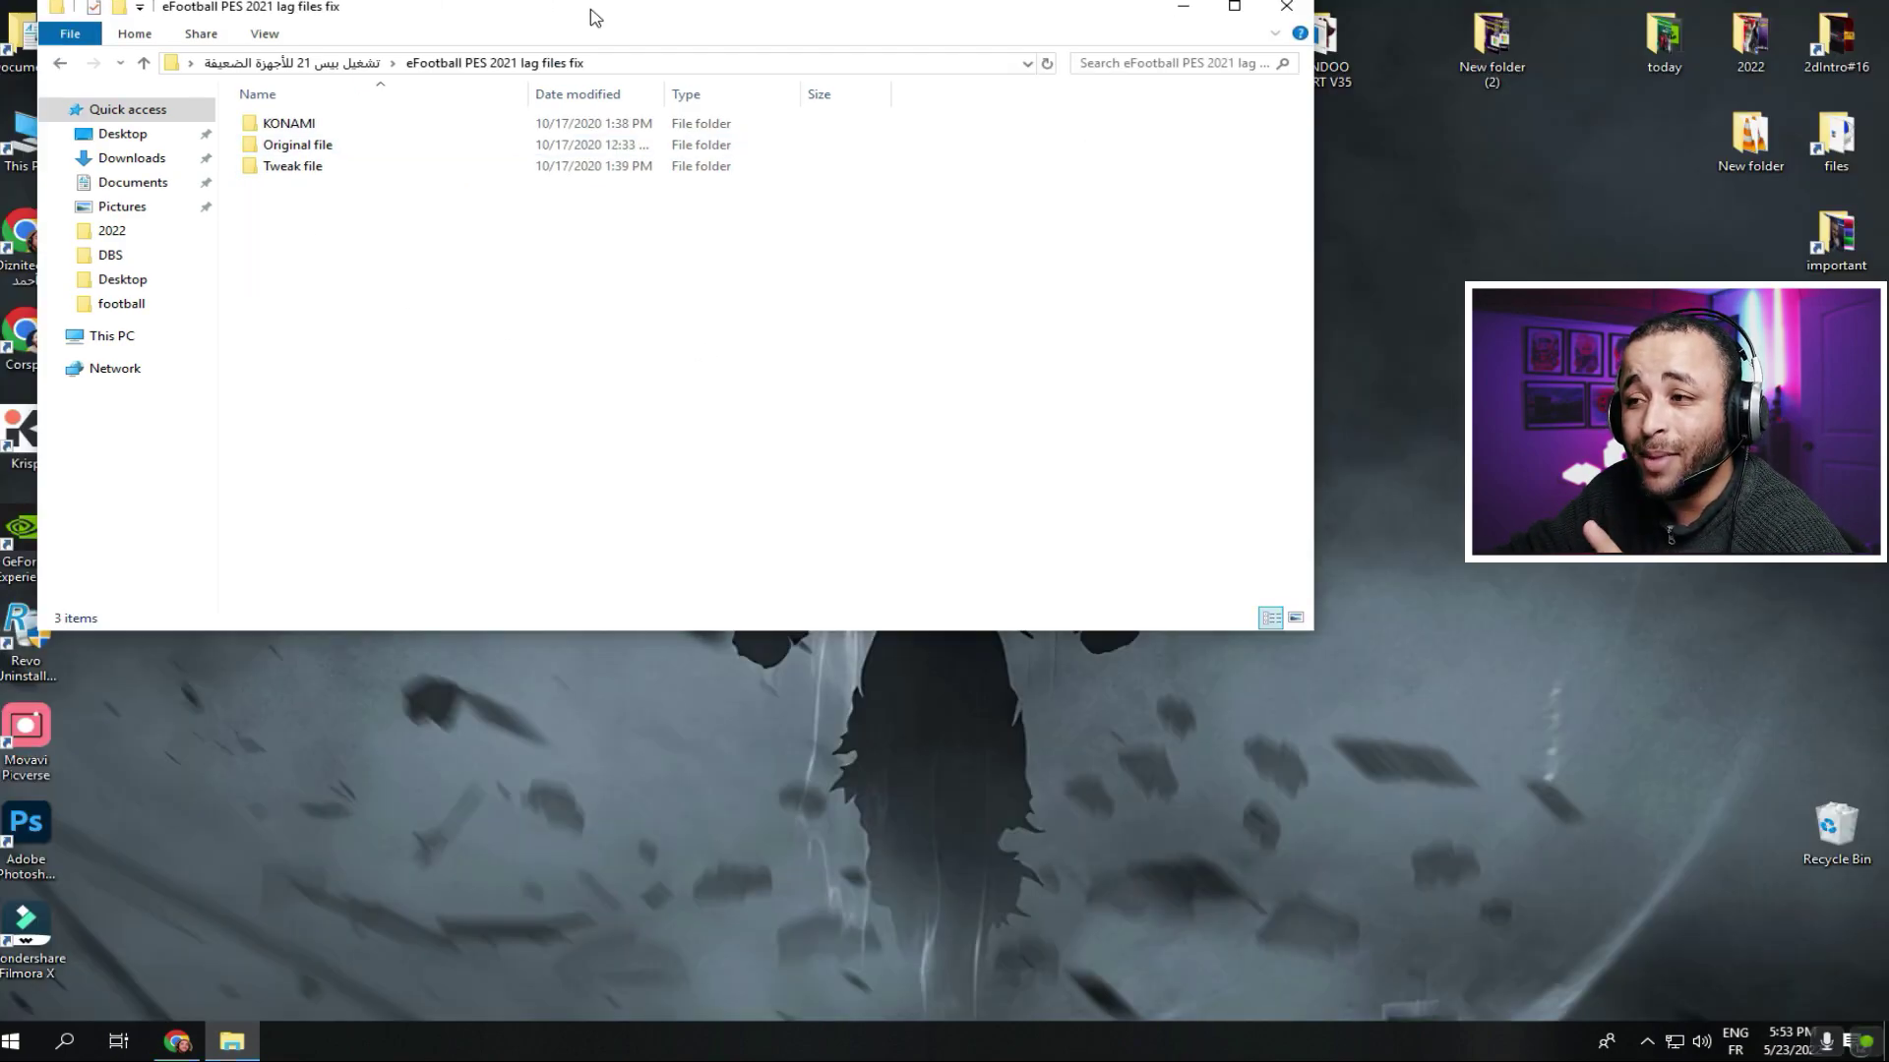
{"action": "double_click", "coordinate": [492, 370]}
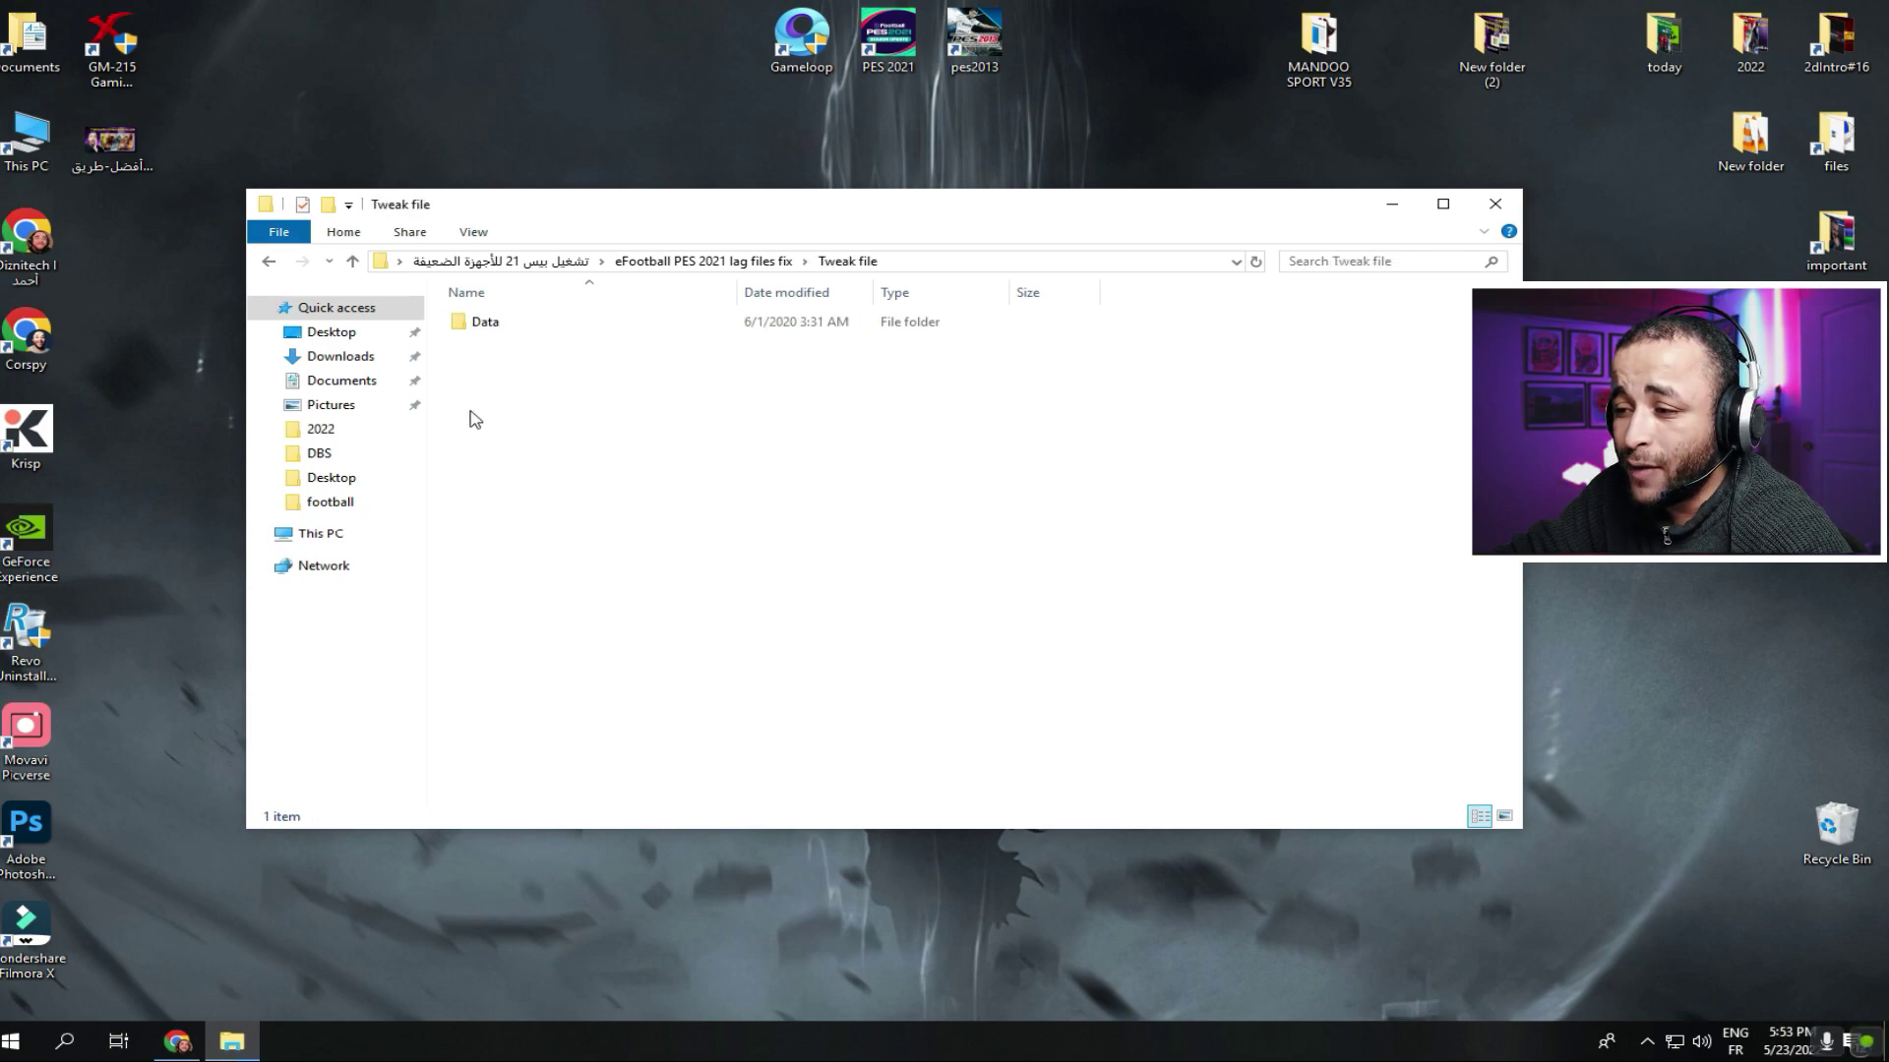
{"action": "double_click", "coordinate": [470, 325]}
{"action": "left_click", "coordinate": [267, 260]}
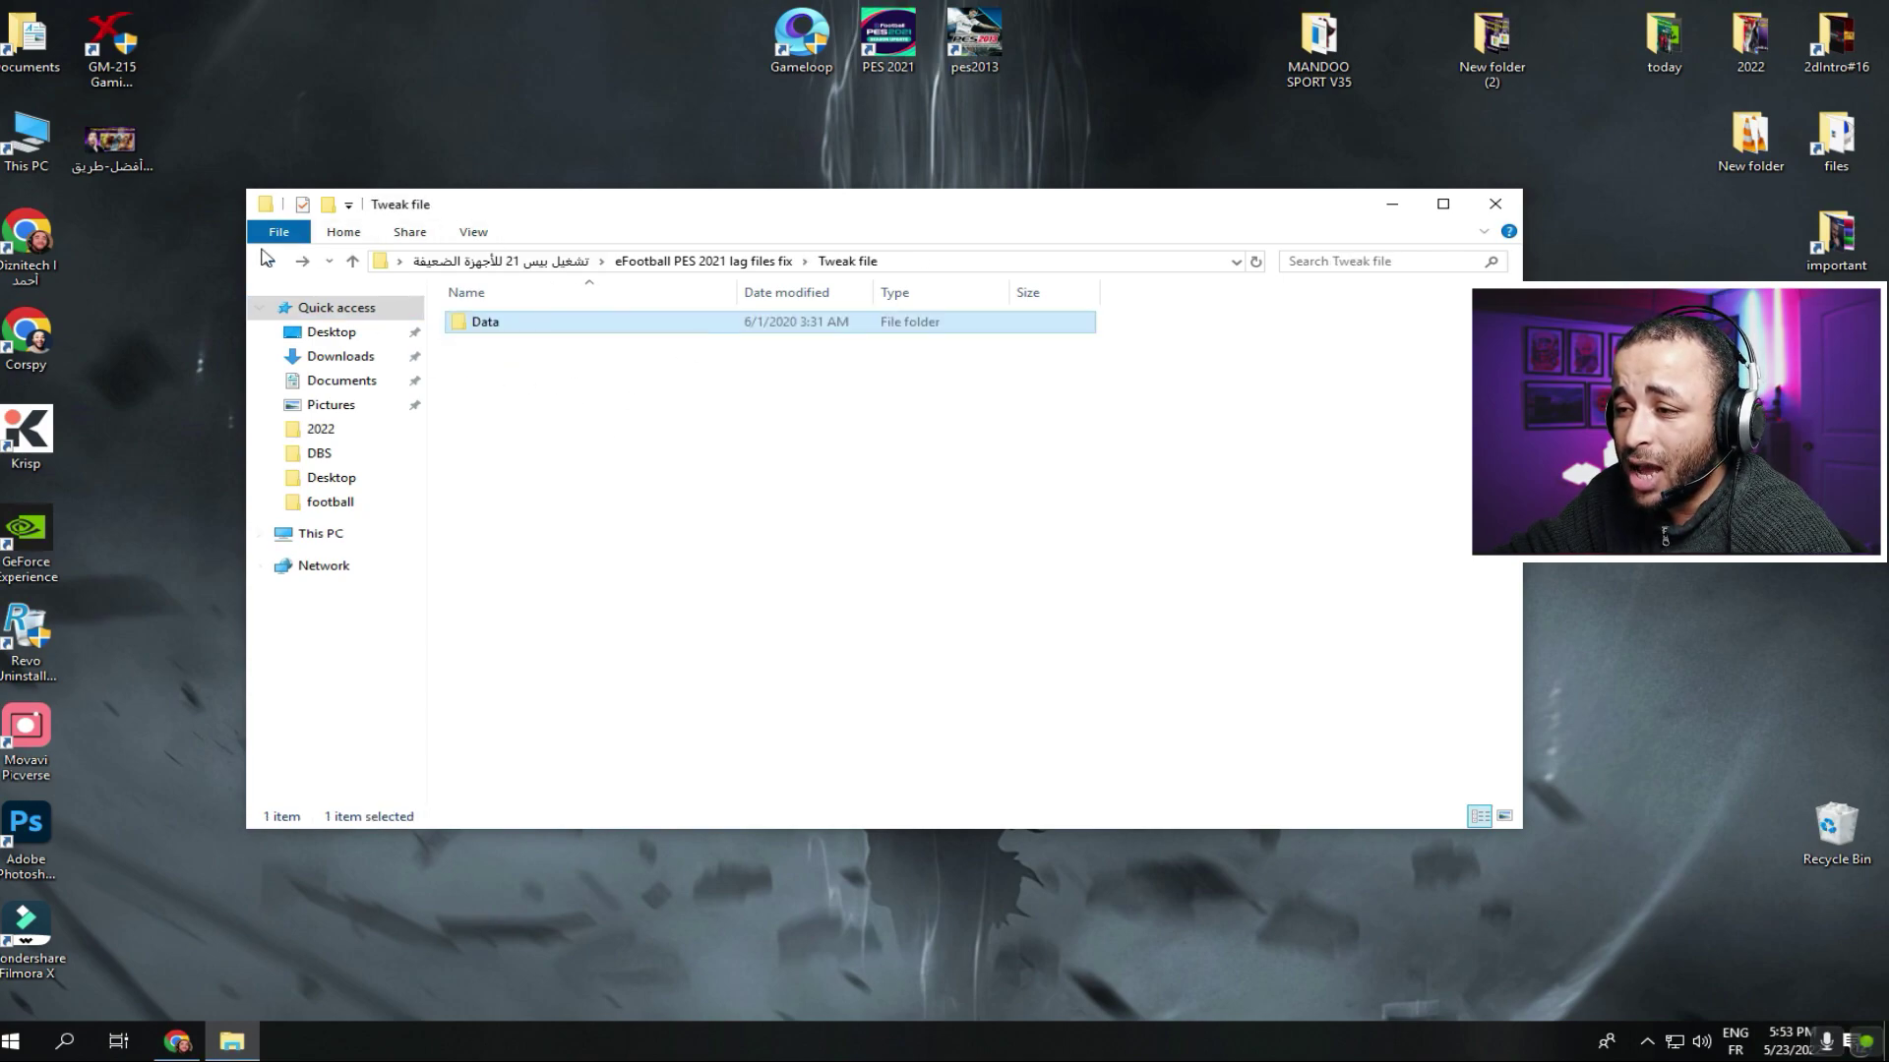
{"action": "right_click", "coordinate": [502, 329]}
{"action": "left_click", "coordinate": [557, 743]}
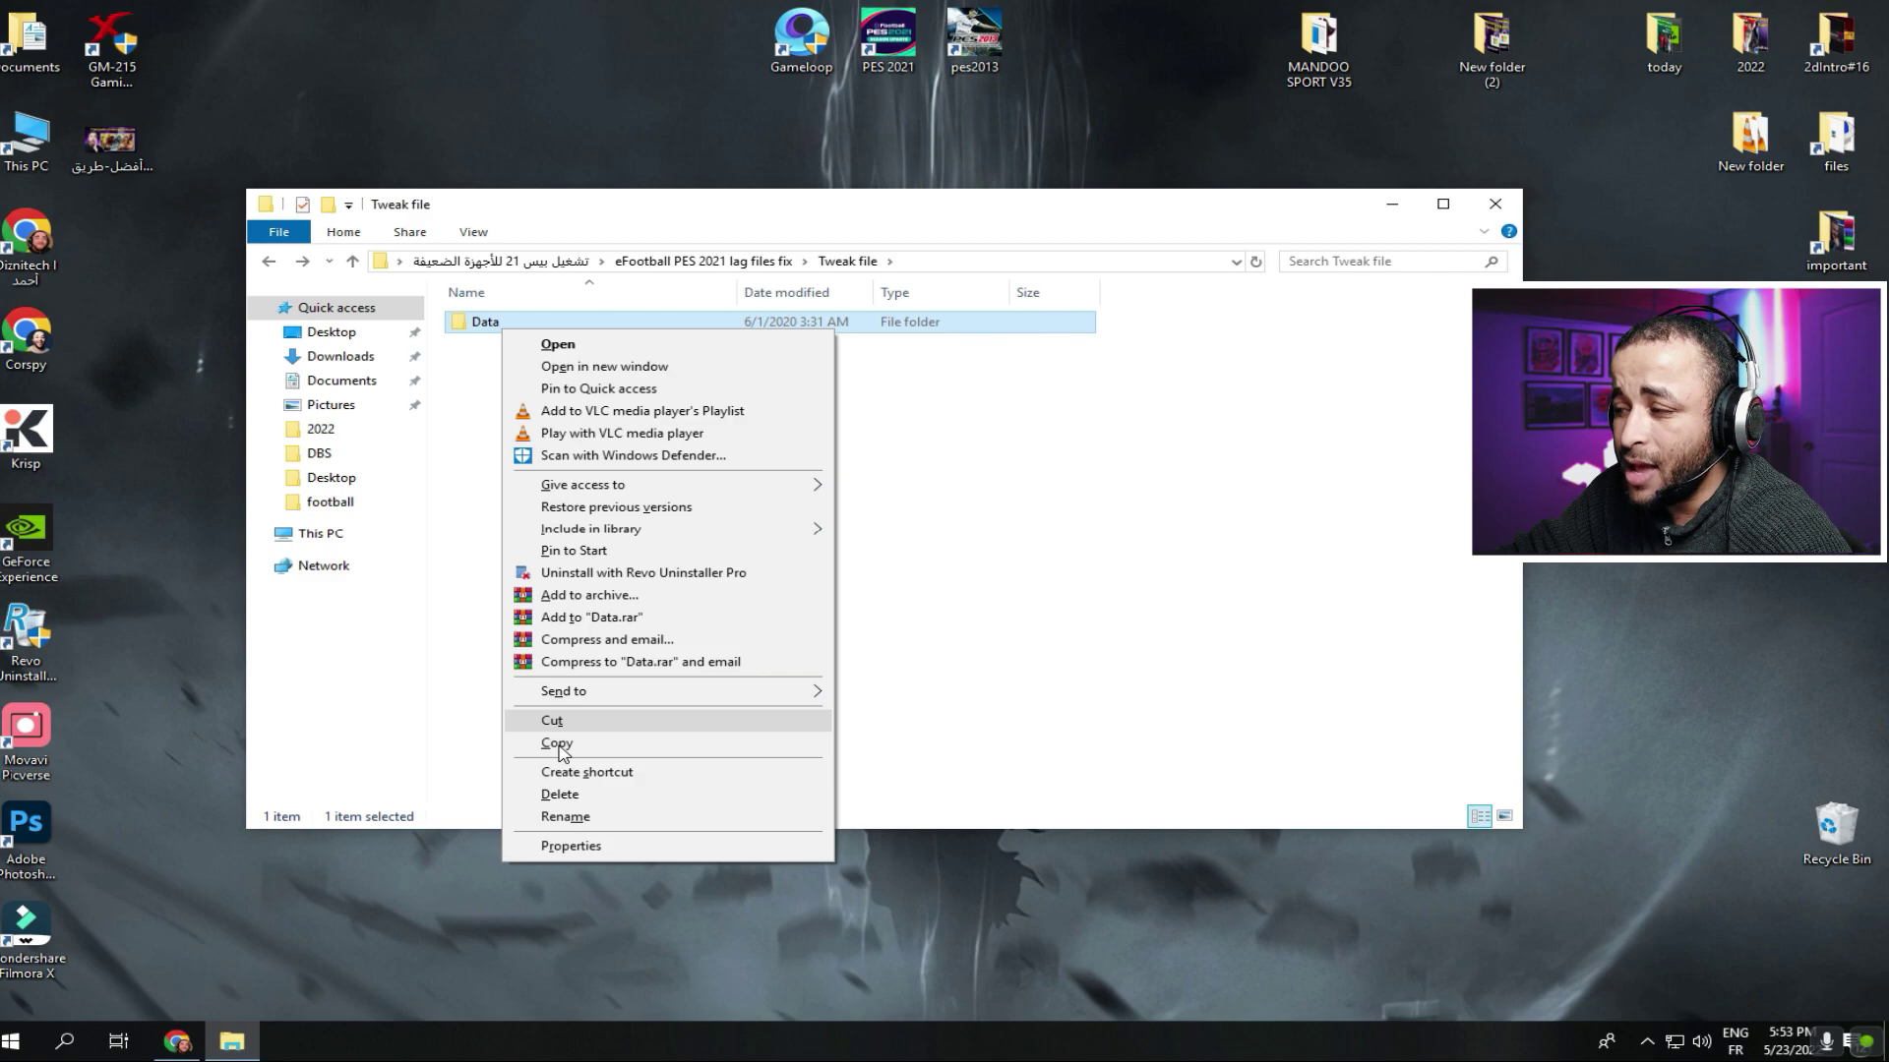
Step: Open the PES 2021 shortcut's file location and paste the copied Data folder into the eFootball PES 2021 game folder
{"action": "double_click", "coordinate": [880, 43]}
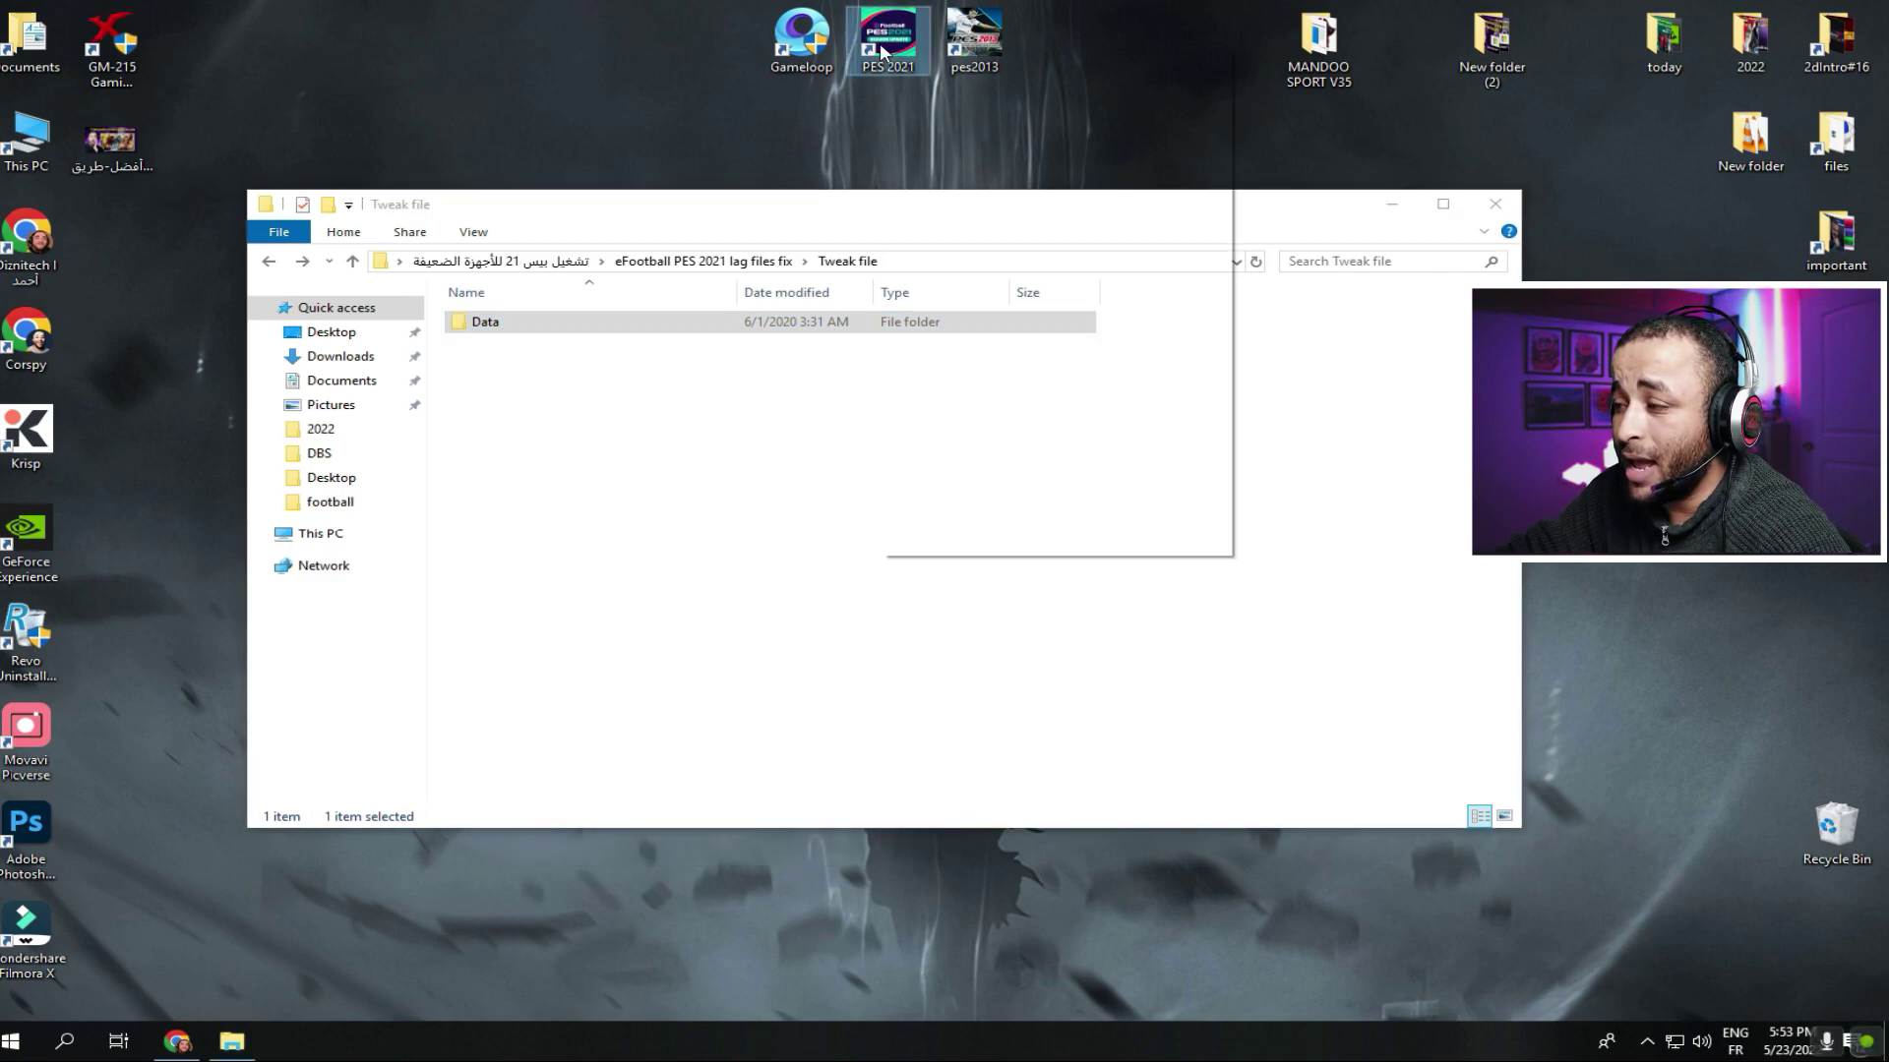
{"action": "right_click", "coordinate": [879, 43]}
{"action": "left_click", "coordinate": [945, 65]}
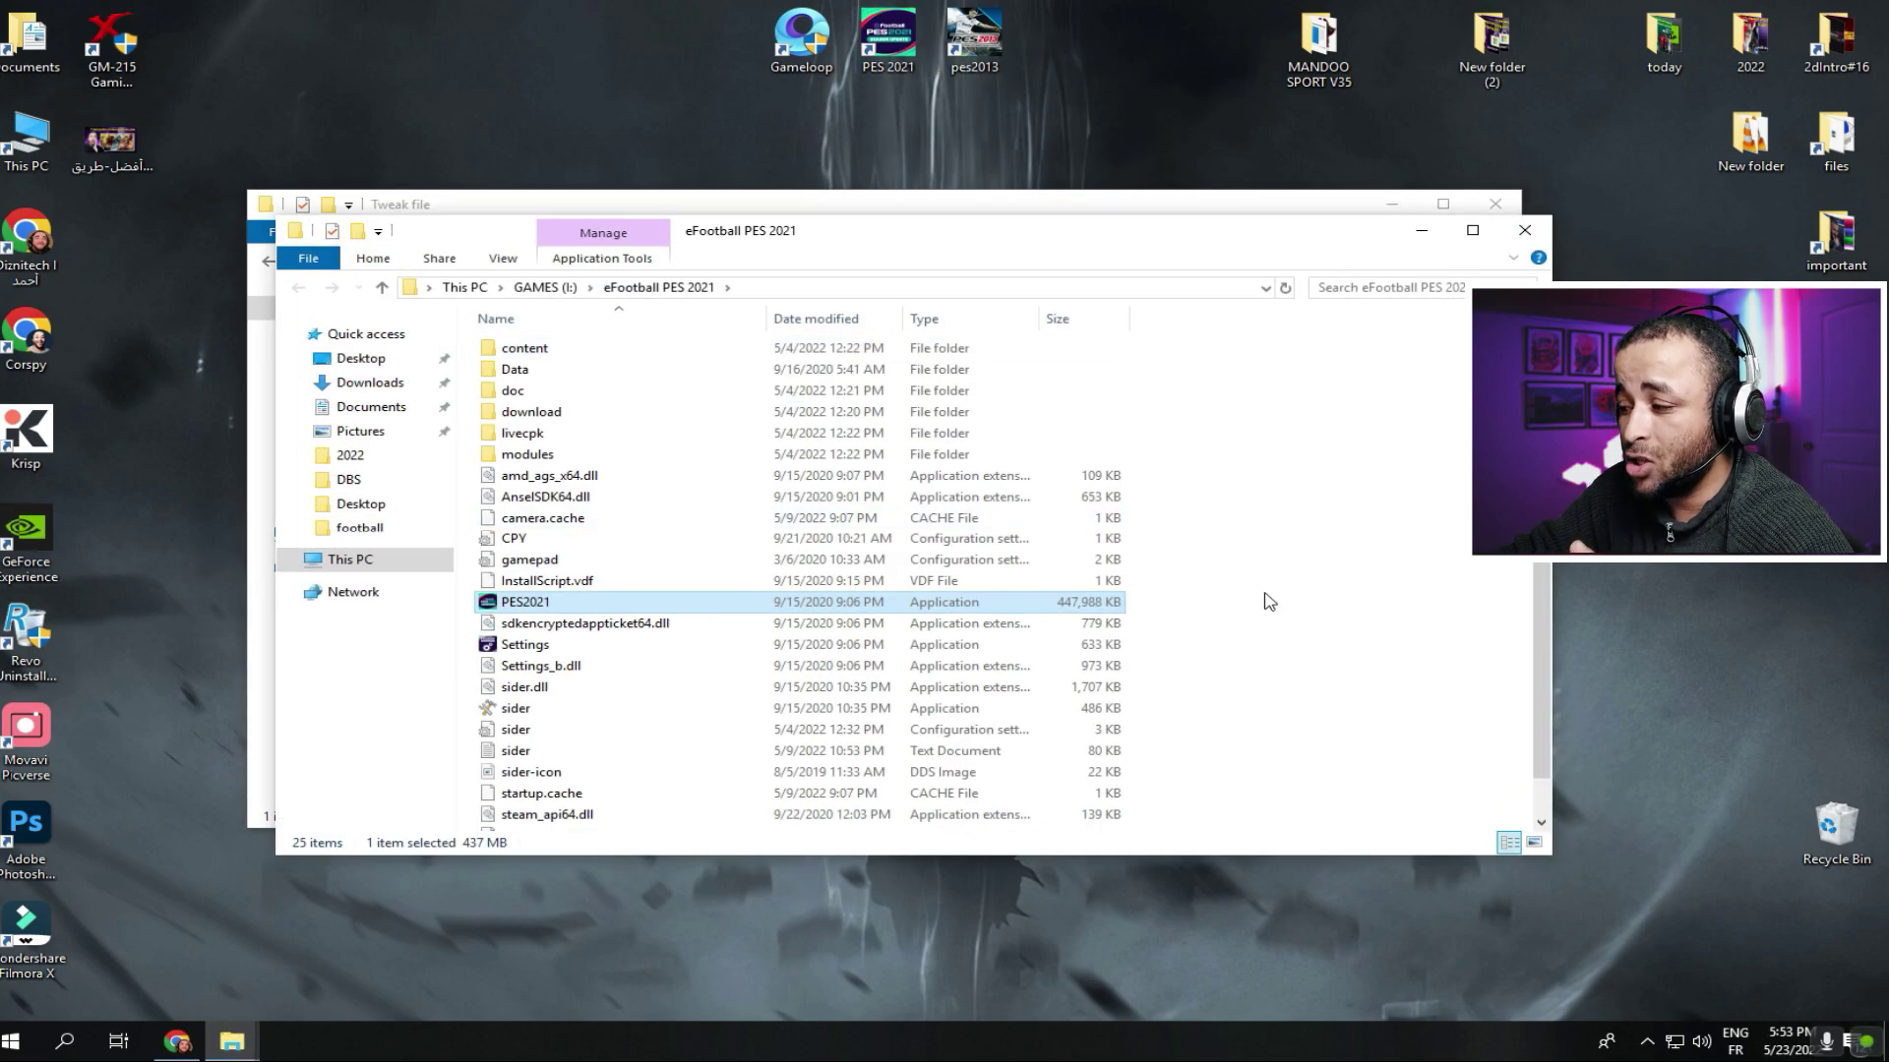
{"action": "left_click", "coordinate": [1269, 602]}
{"action": "right_click", "coordinate": [1356, 497]}
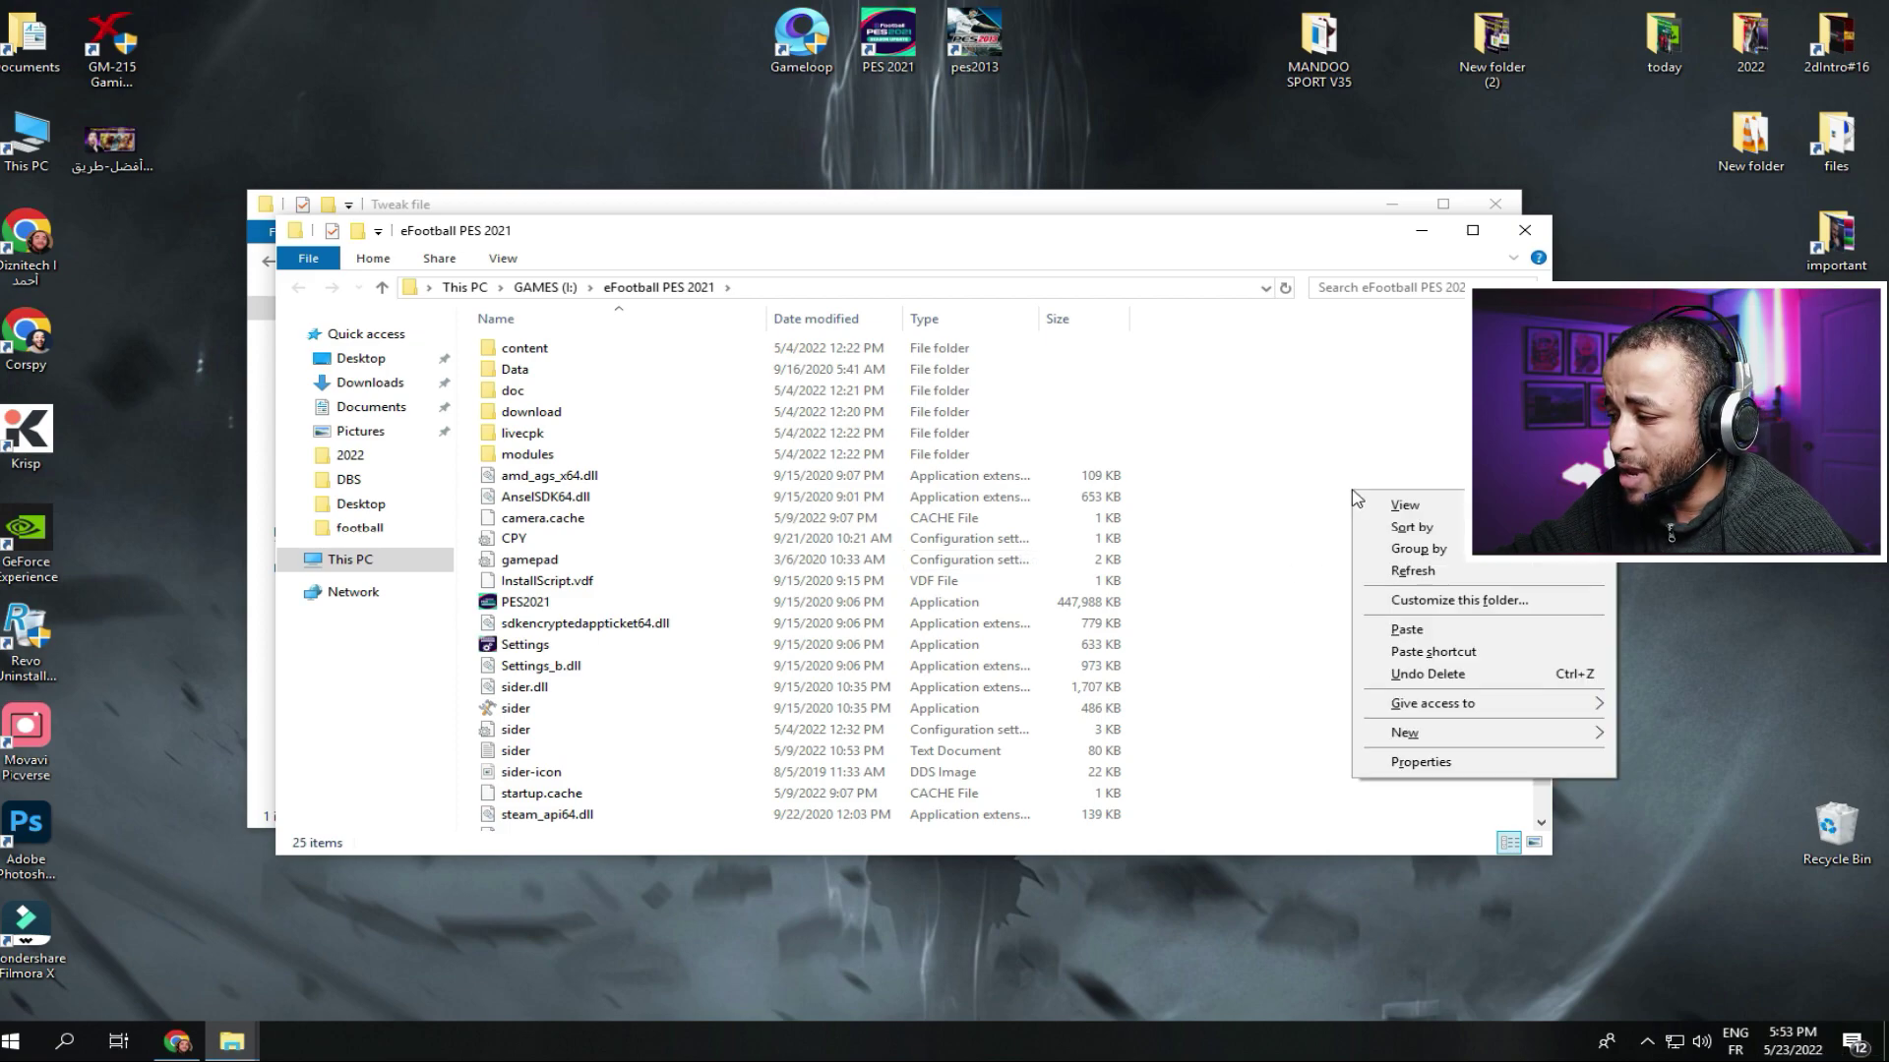
{"action": "left_click", "coordinate": [1294, 634]}
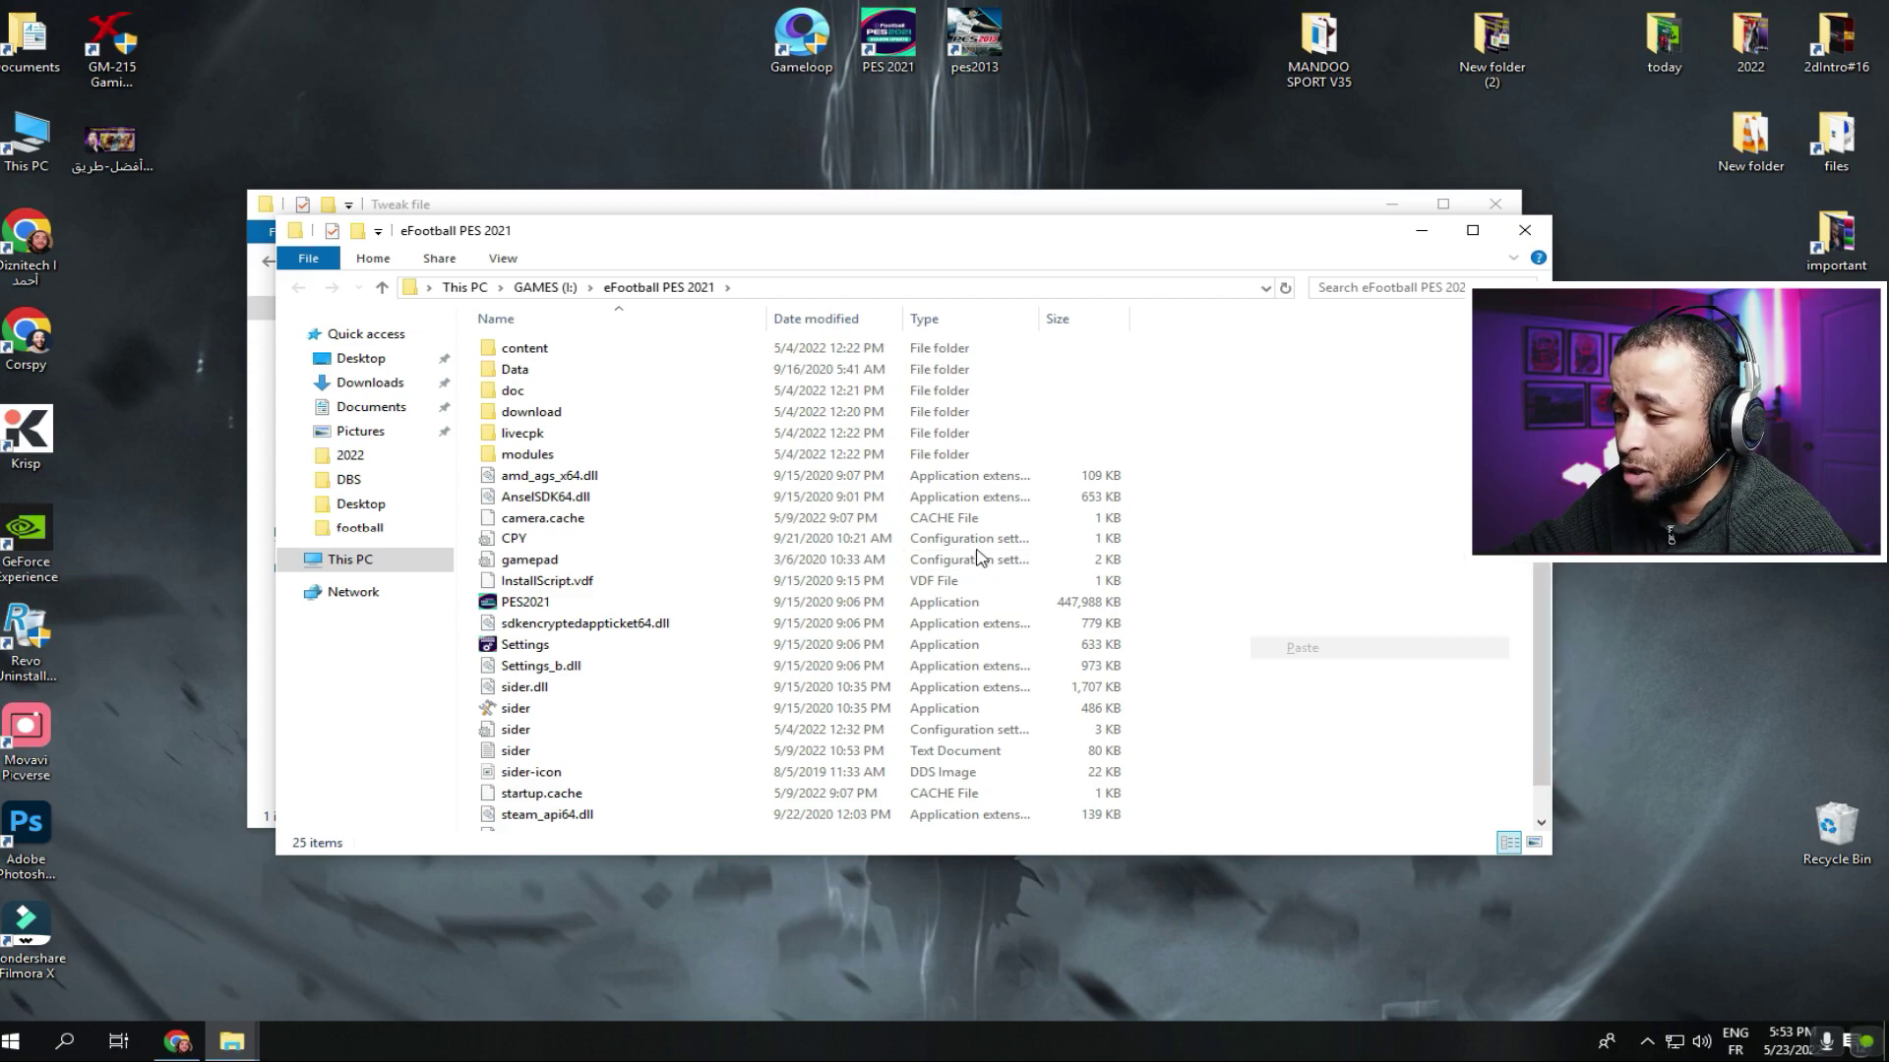
{"action": "left_click", "coordinate": [810, 358]}
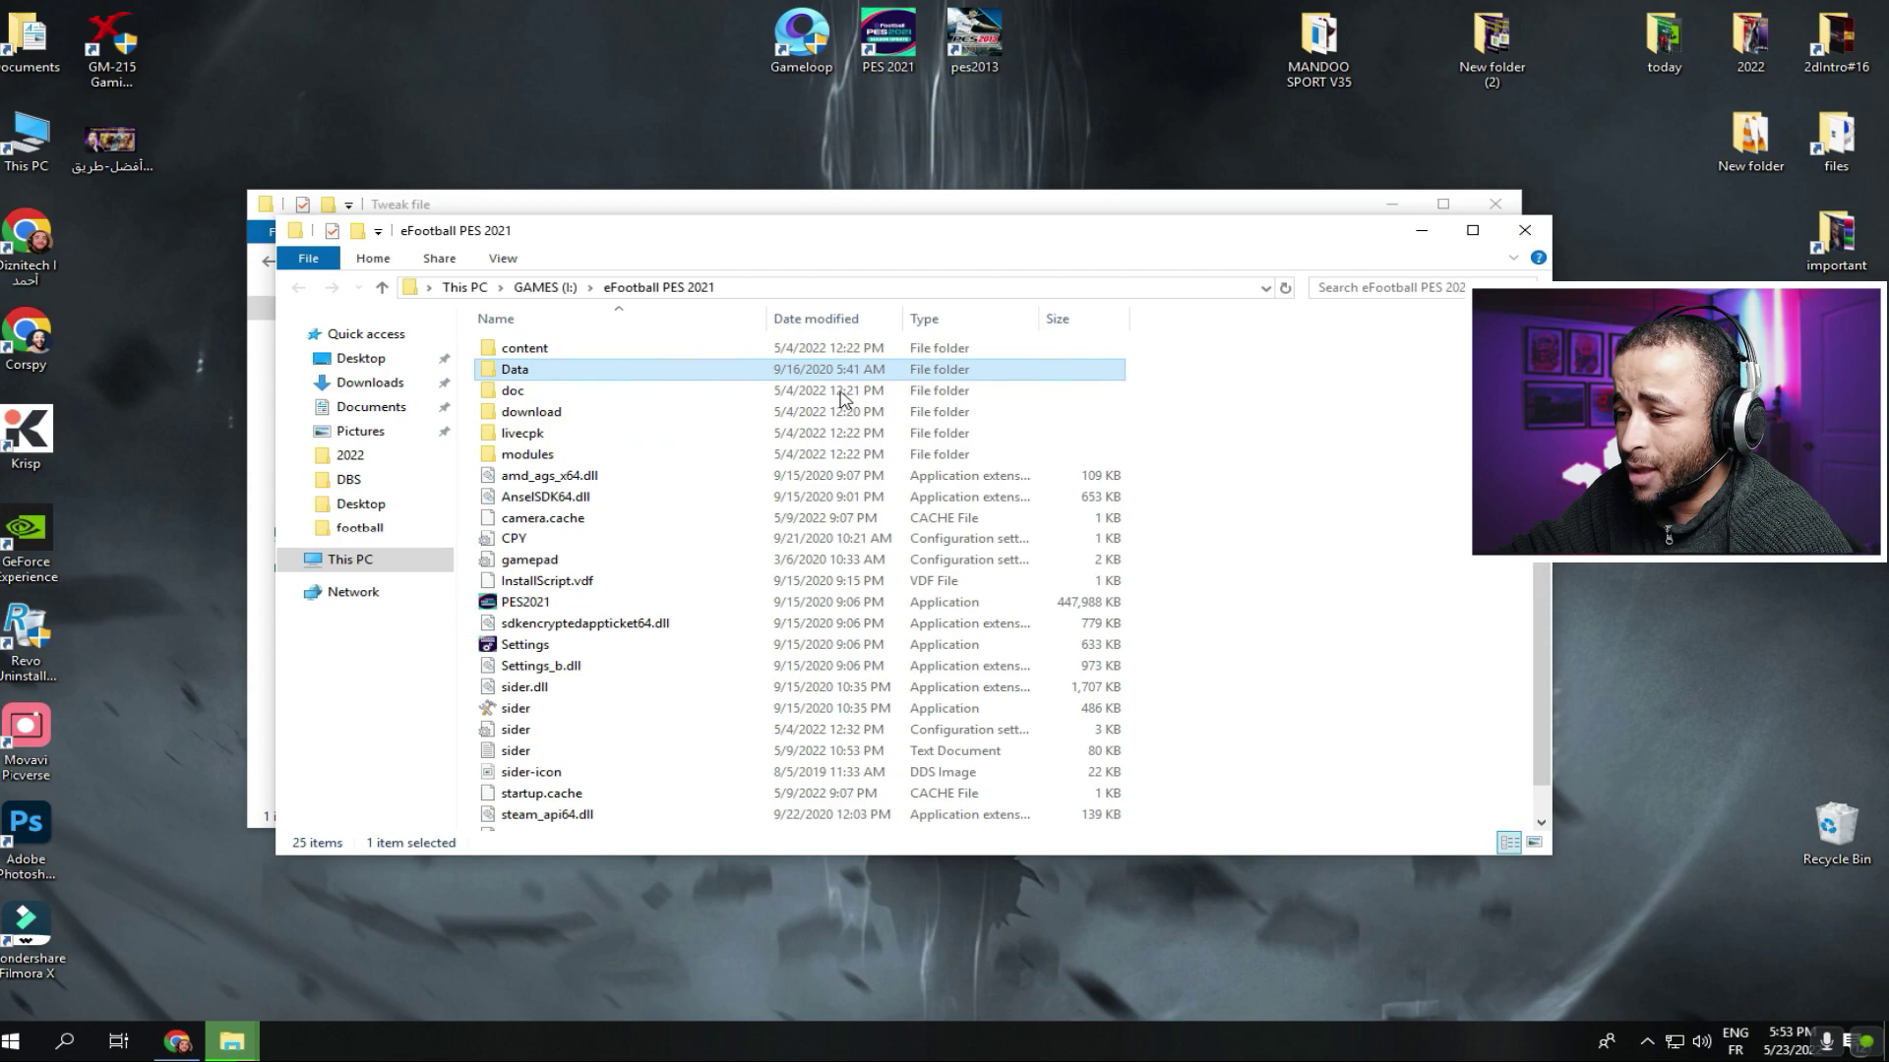
Step: Inspect the contents of the Original file folder in eFootball PES 2021 lag files fix and return to its parent
{"action": "left_click_drag", "start_coordinate": [770, 236], "coordinate": [988, 208]}
{"action": "left_click", "coordinate": [433, 246]}
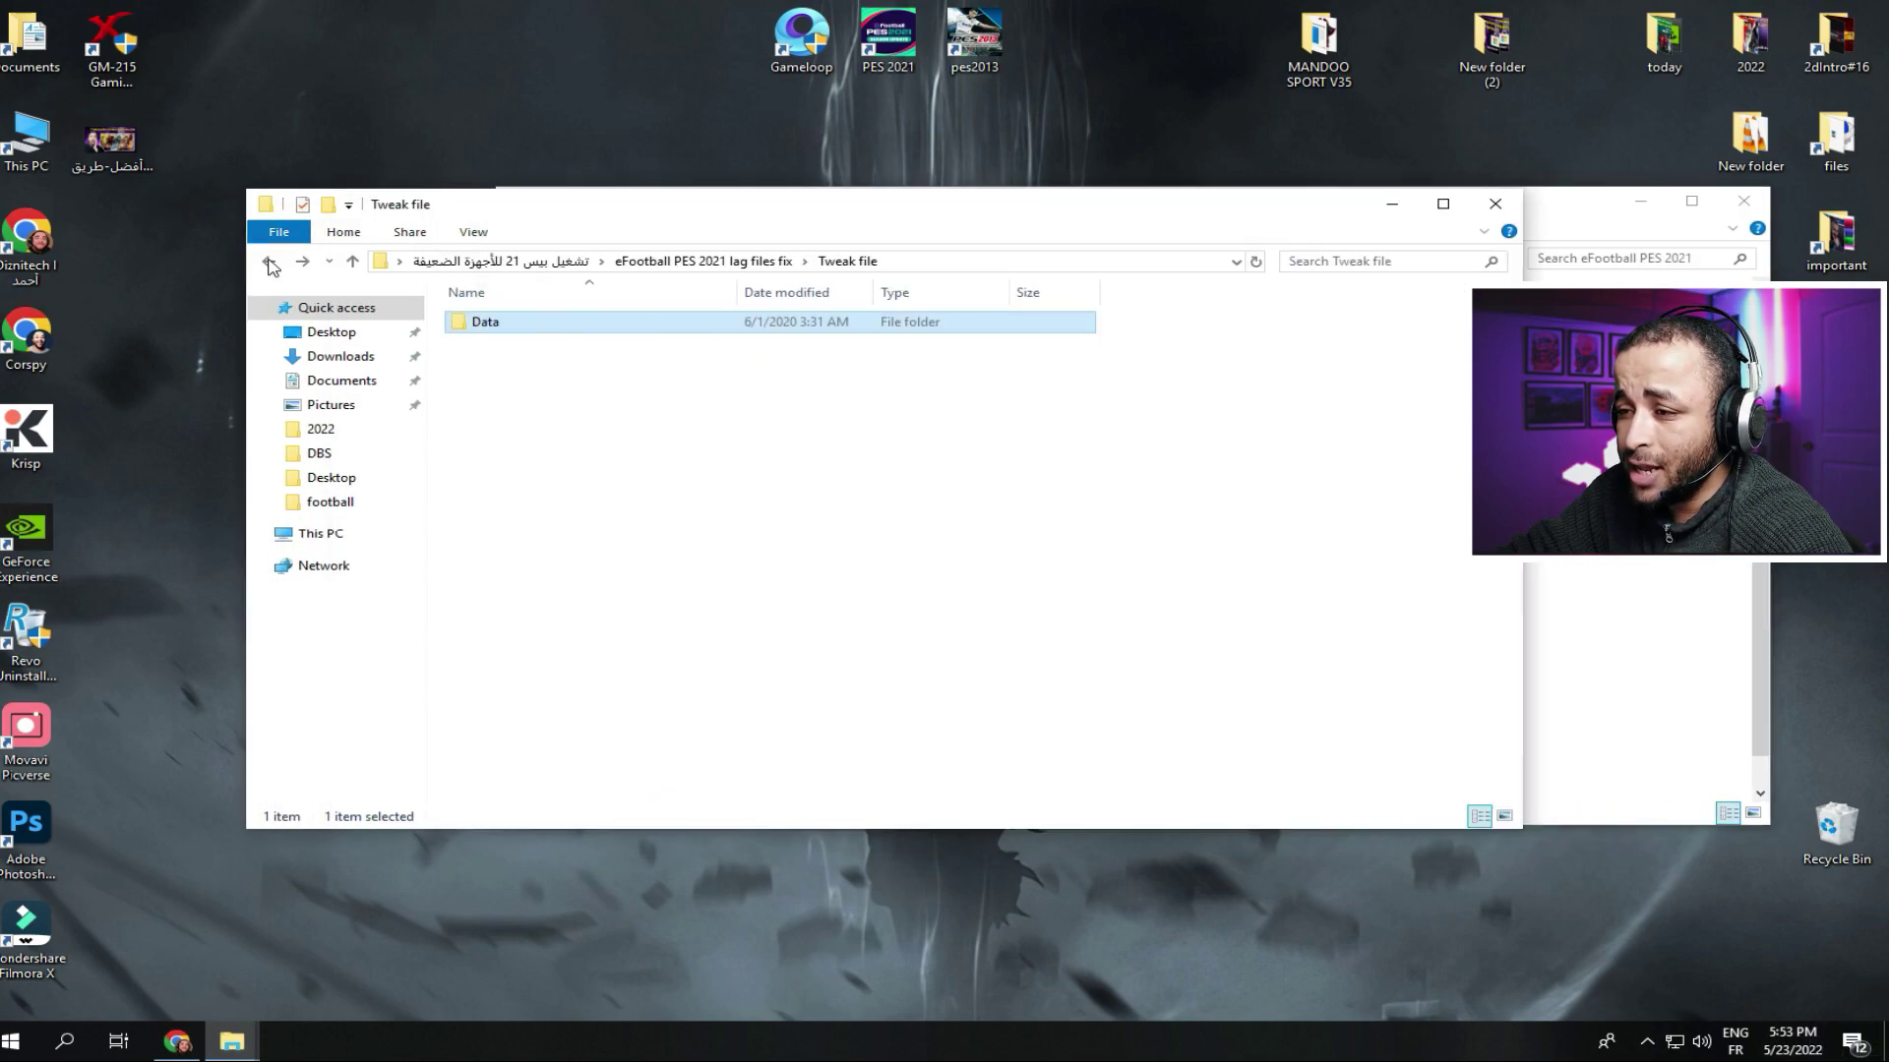
{"action": "left_click", "coordinate": [268, 262]}
{"action": "double_click", "coordinate": [529, 344]}
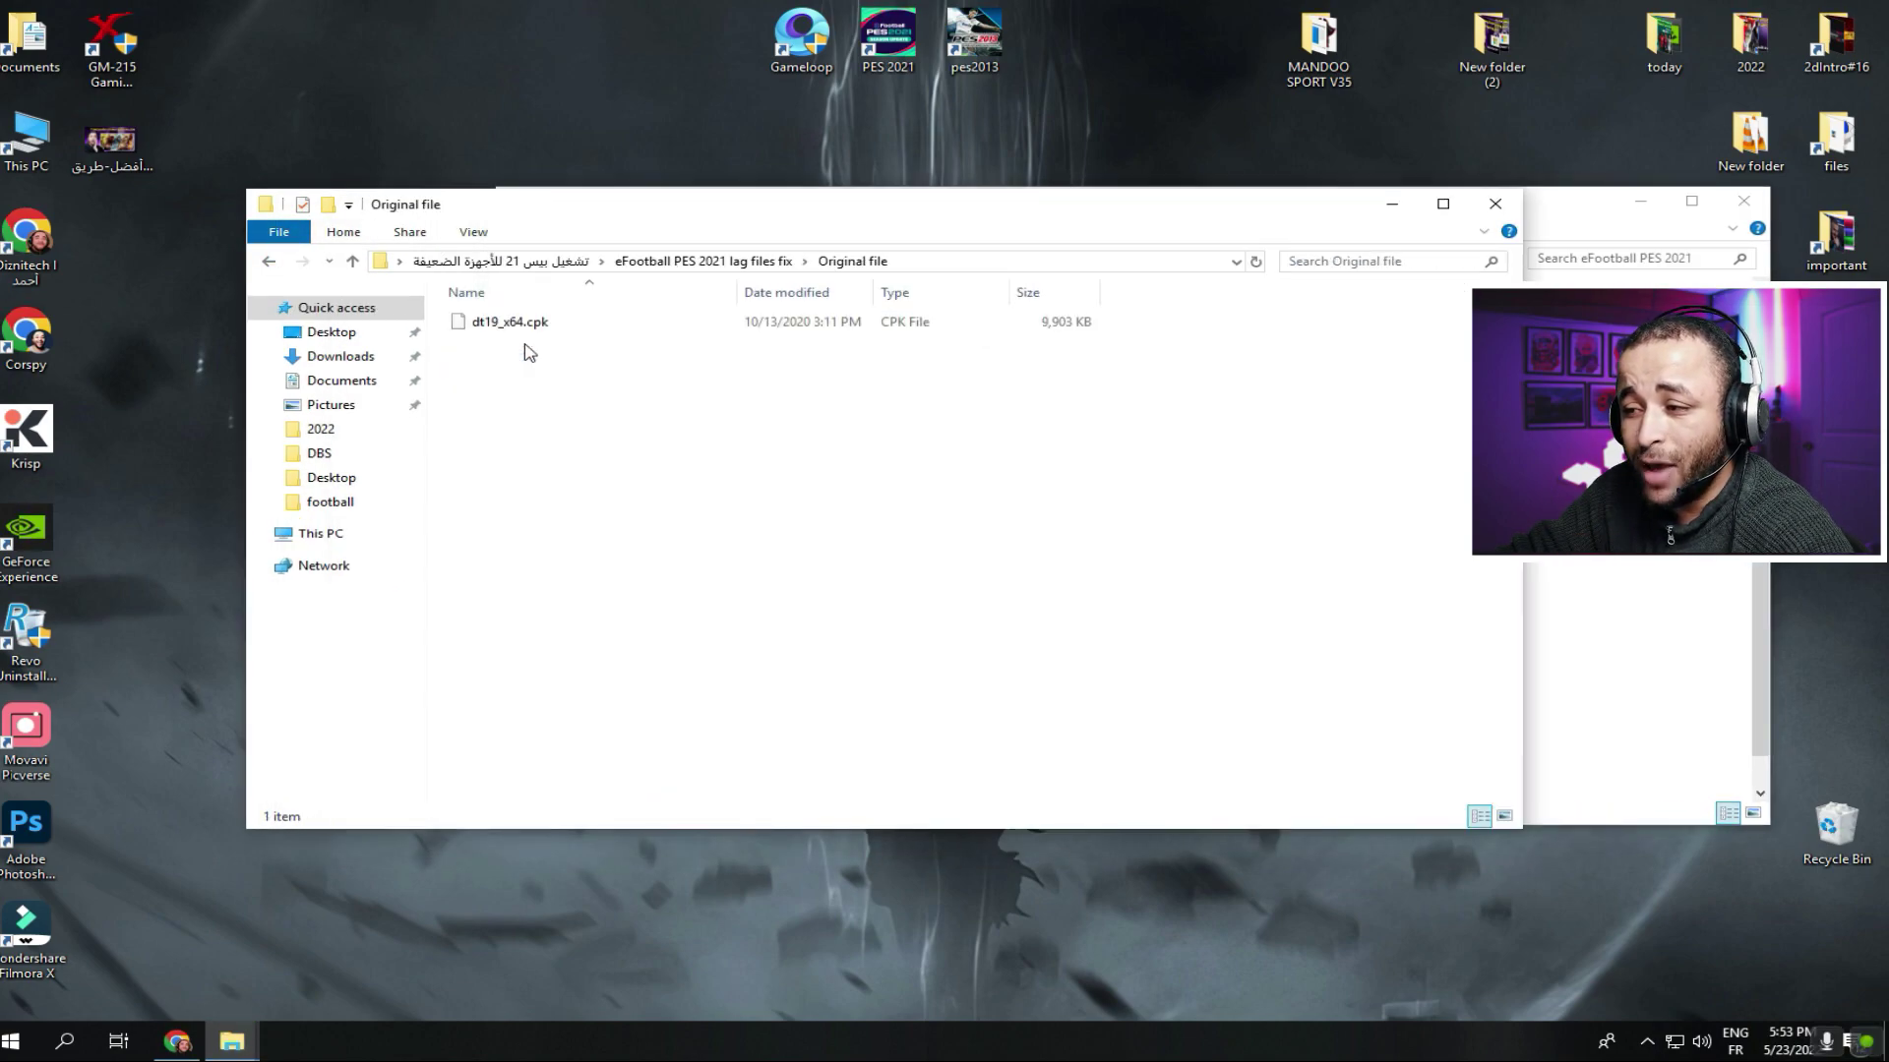
{"action": "key", "text": "BackSpace"}
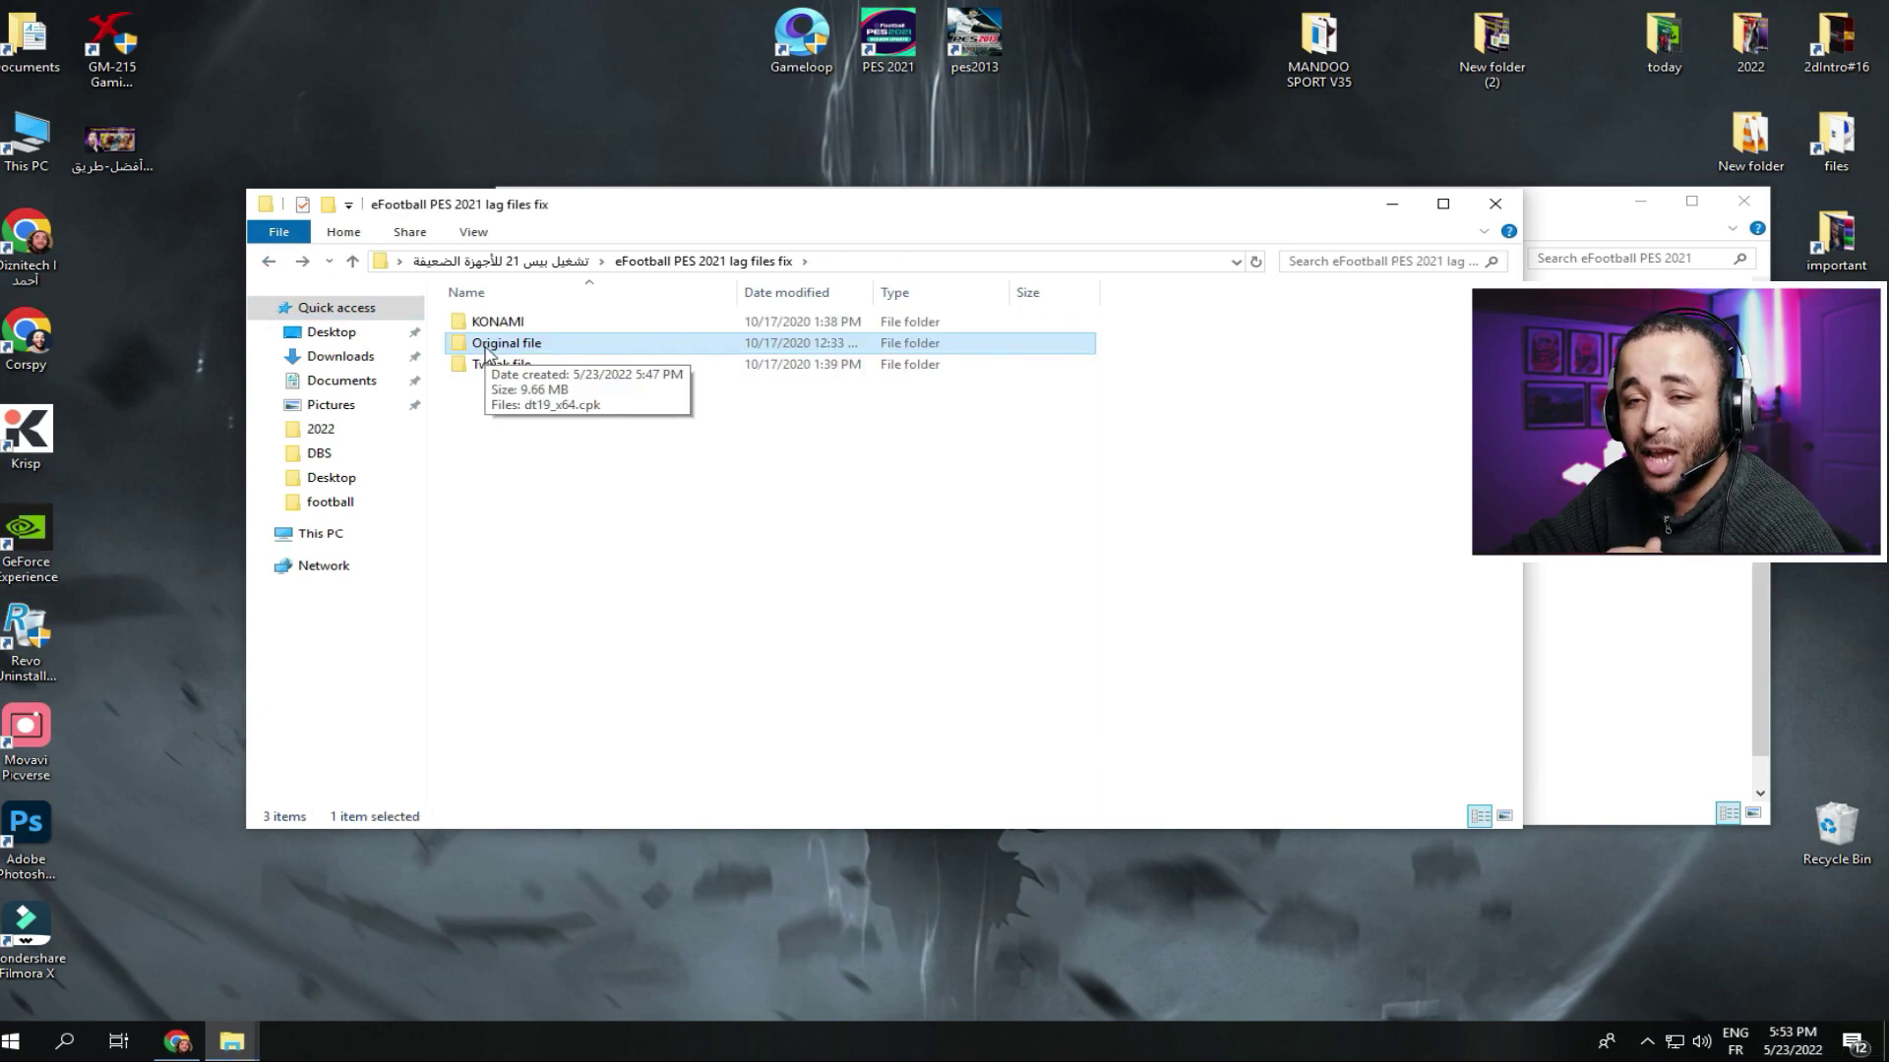
{"action": "double_click", "coordinate": [487, 346]}
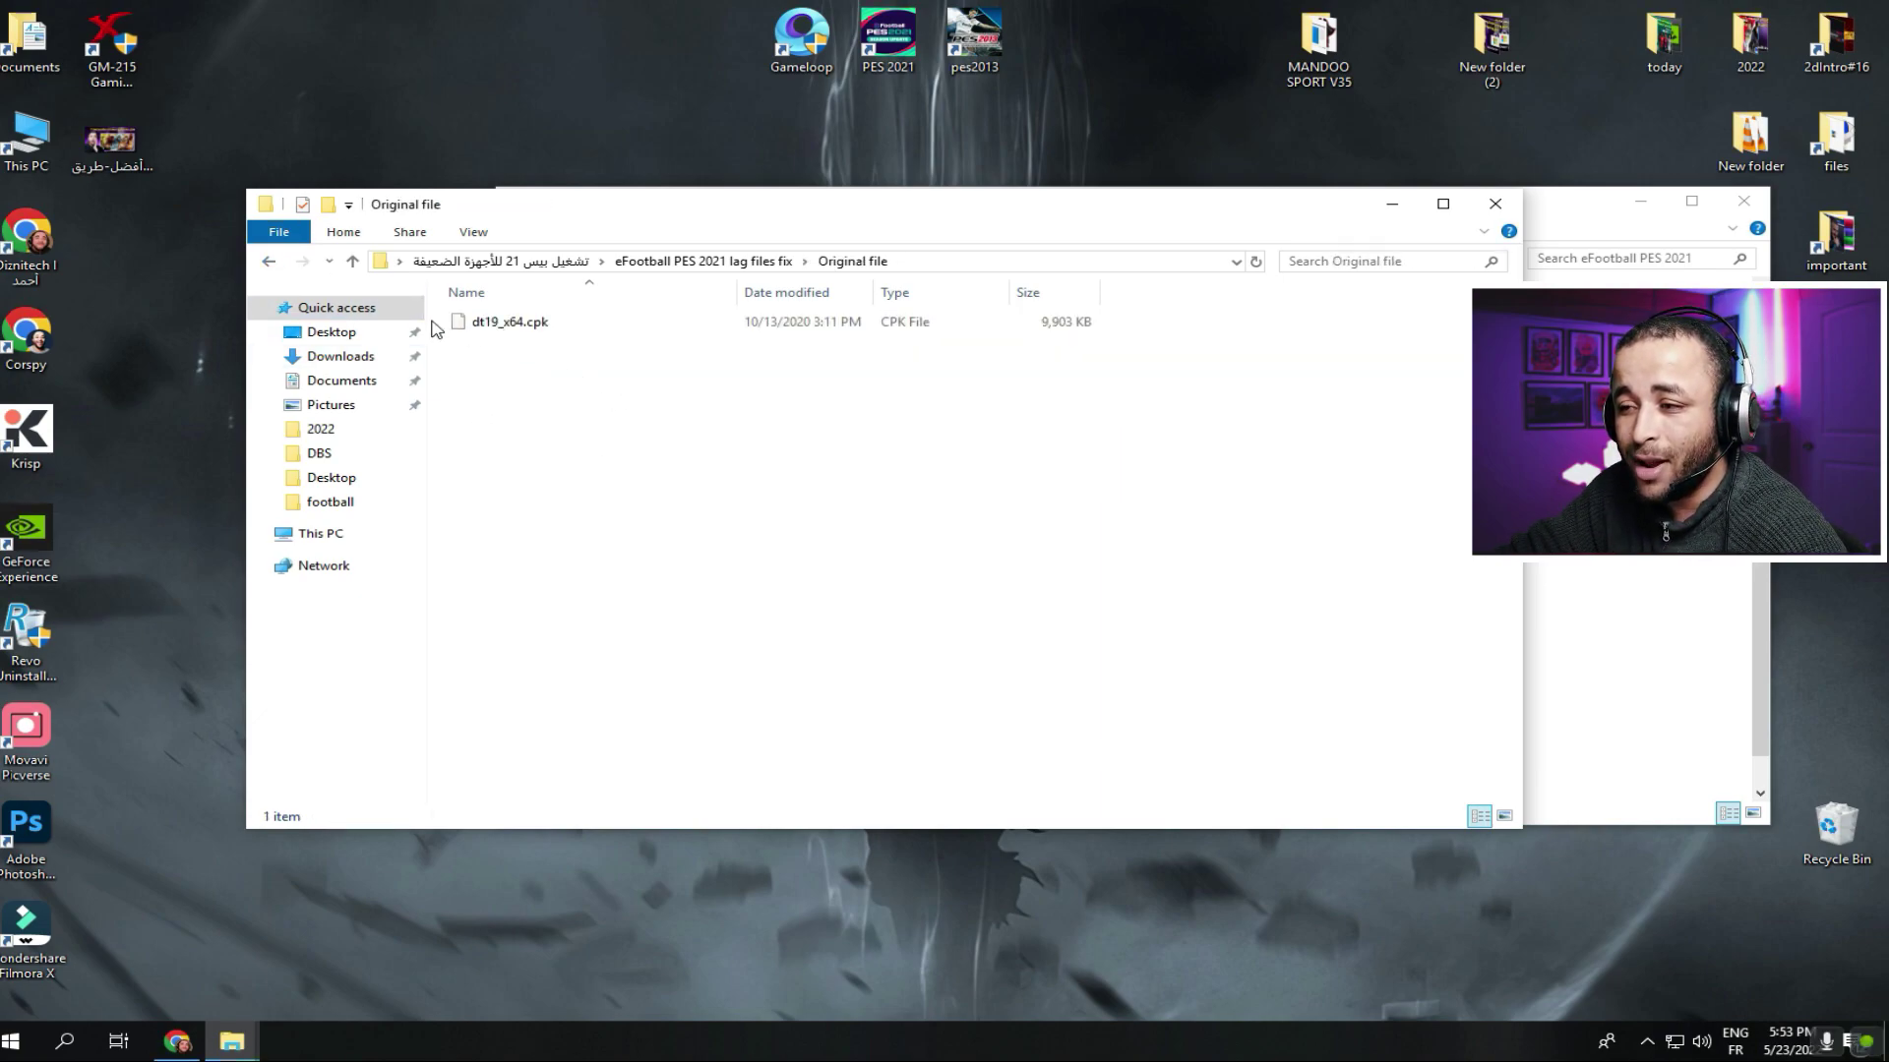
{"action": "left_click", "coordinate": [268, 260]}
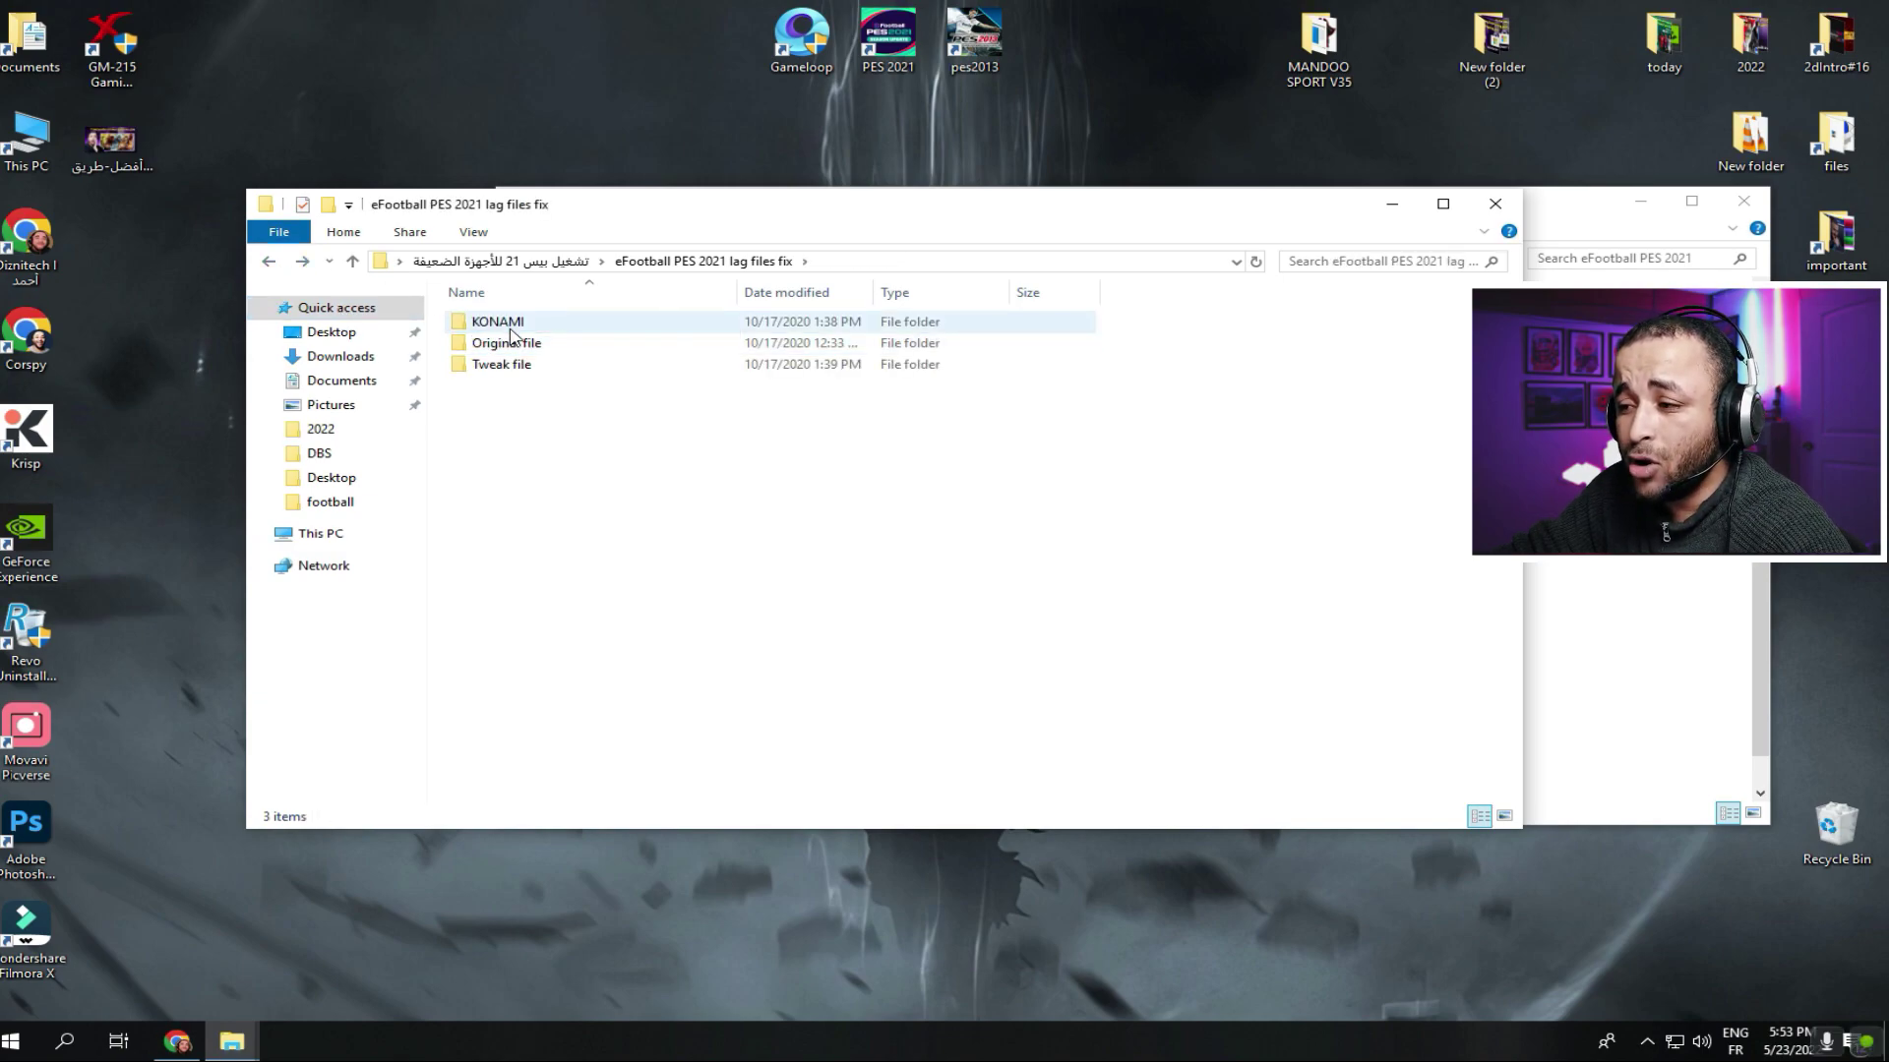
Step: Copy the KONAMI folder from the lag fix files into Documents and close the Documents window
{"action": "right_click", "coordinate": [509, 330]}
{"action": "left_click", "coordinate": [565, 743]}
{"action": "left_click", "coordinate": [1636, 586]}
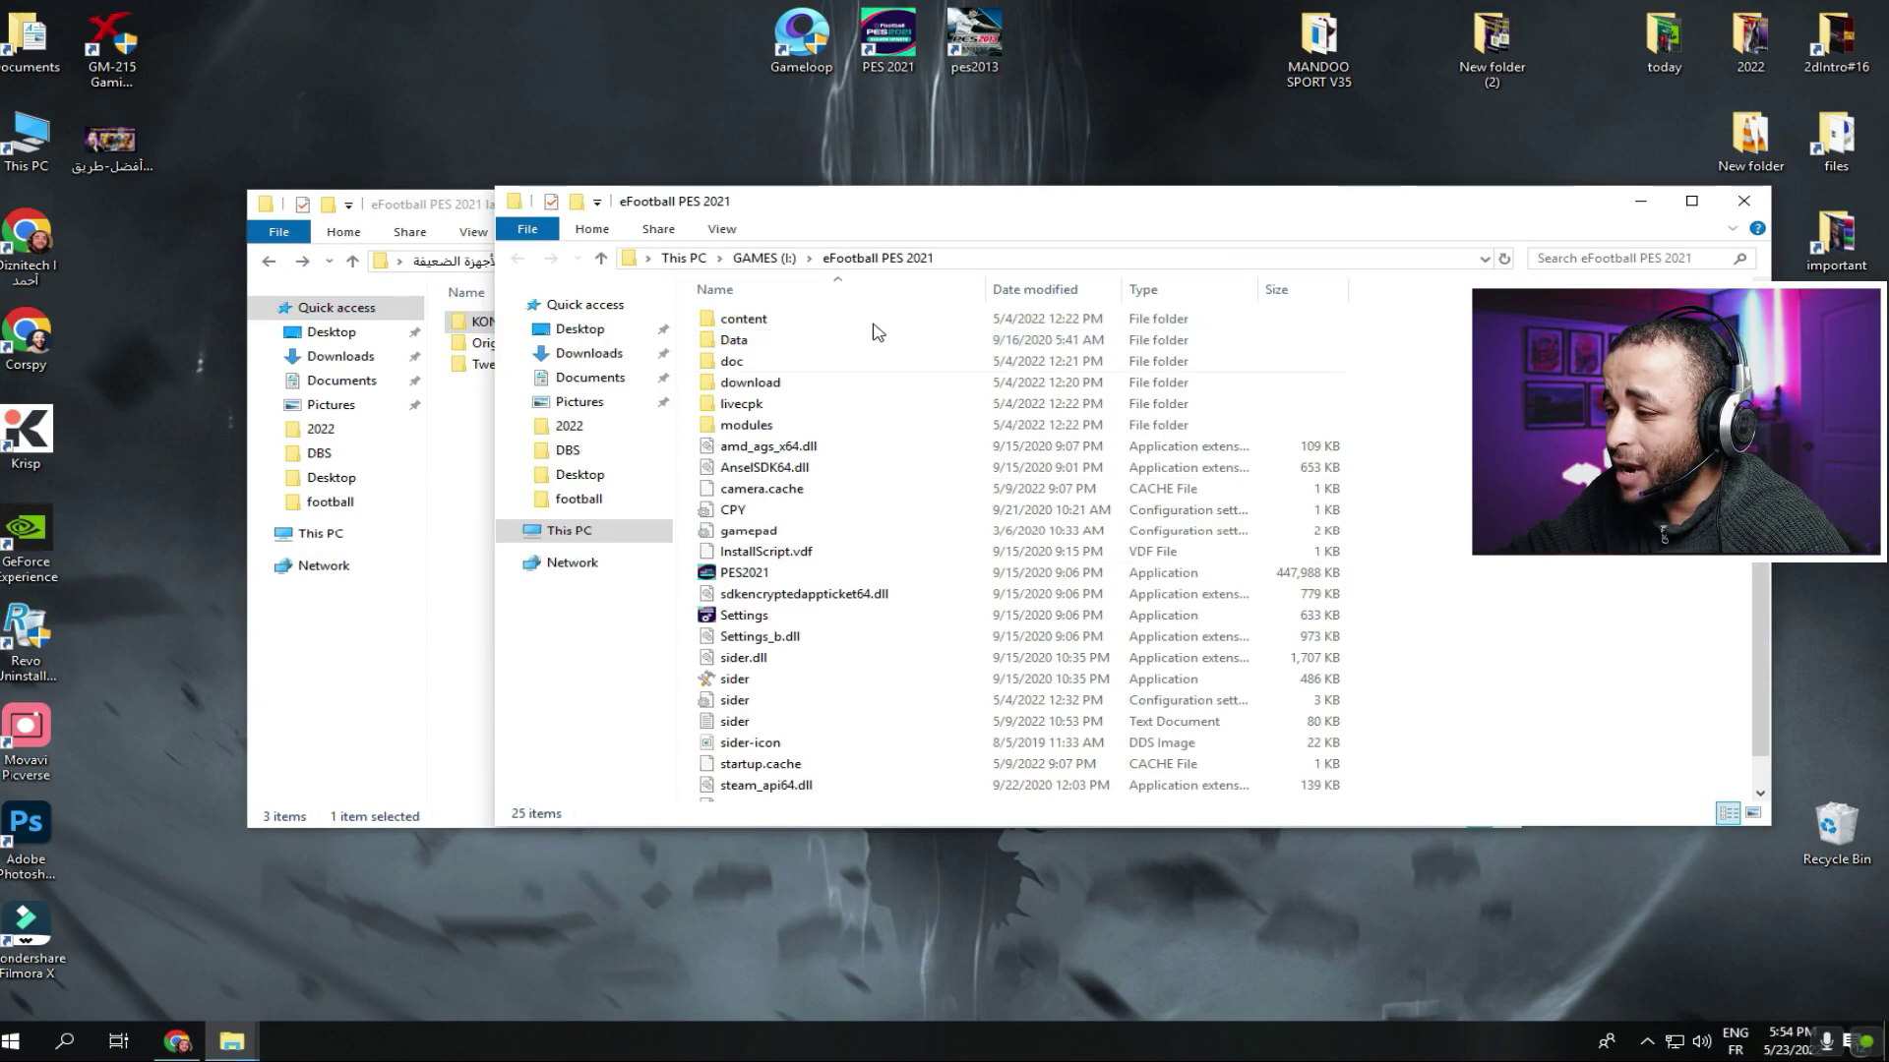
{"action": "left_click", "coordinate": [1743, 200]}
{"action": "double_click", "coordinate": [30, 40]}
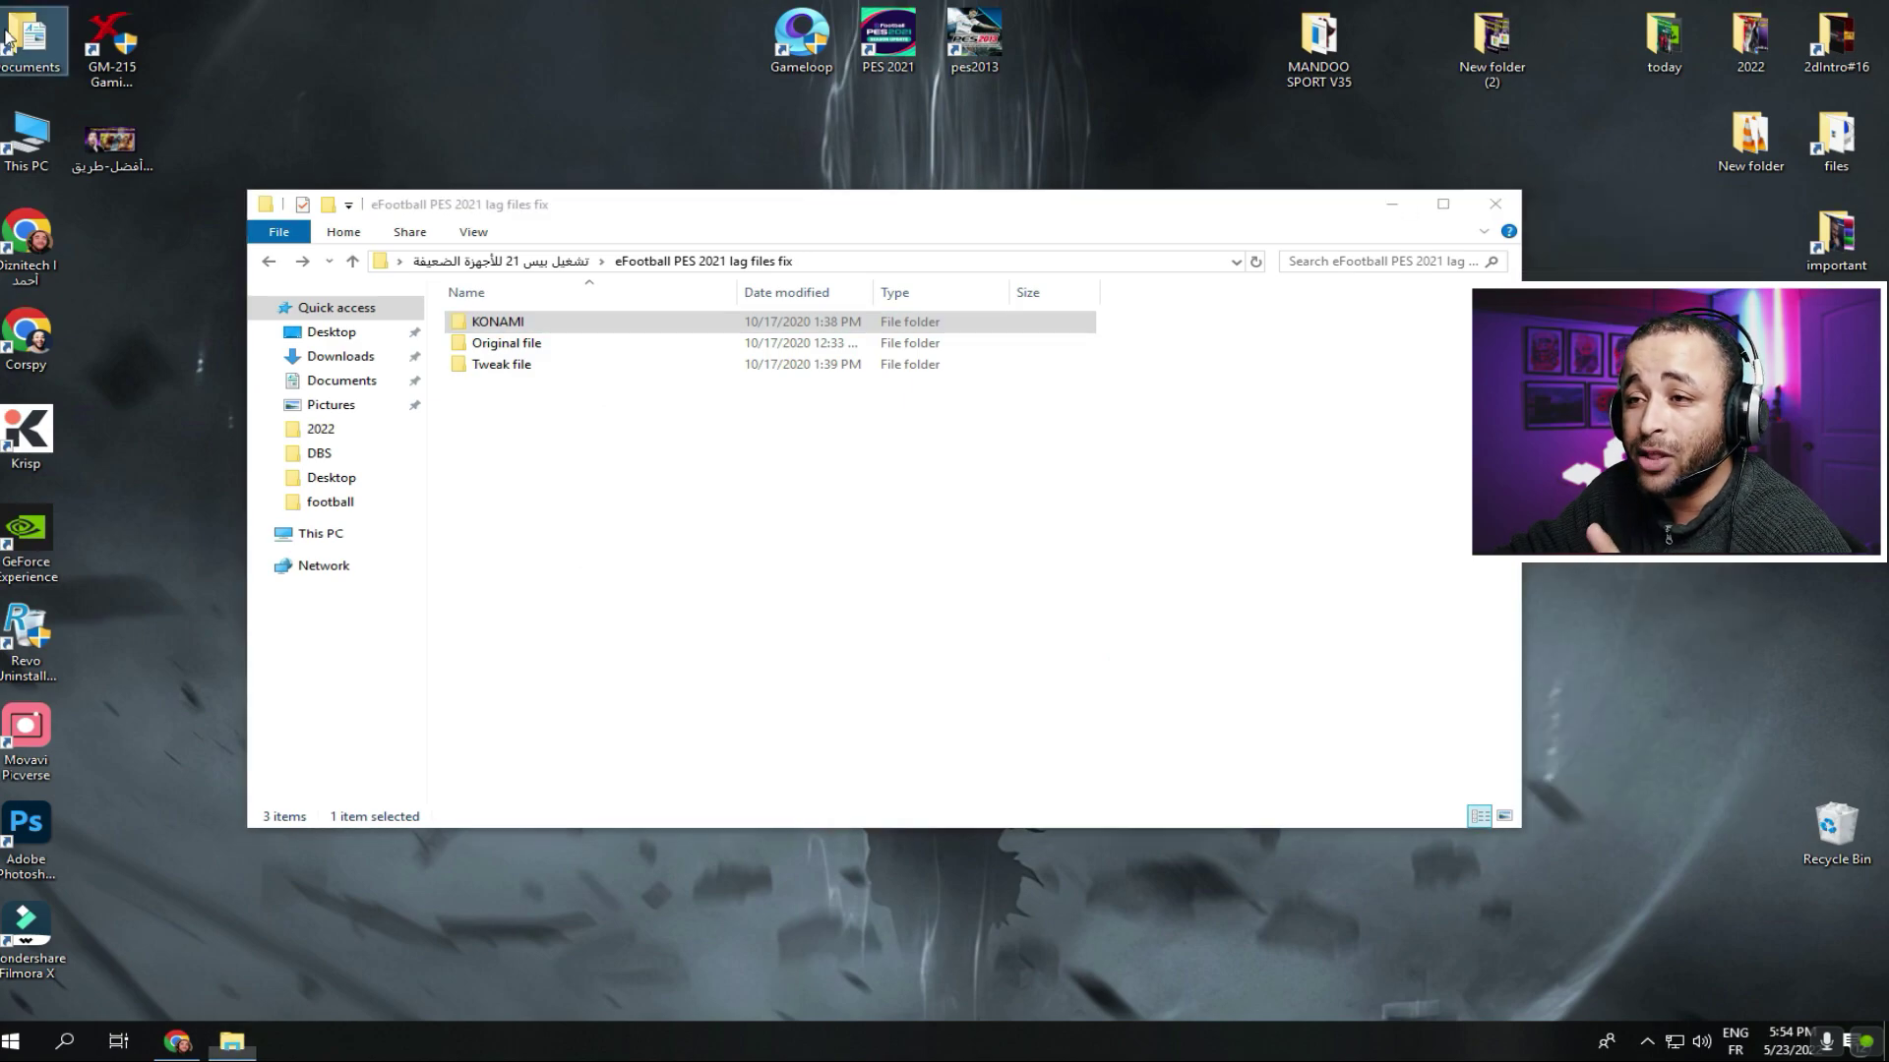
{"action": "right_click", "coordinate": [786, 521]}
{"action": "left_click", "coordinate": [872, 660]}
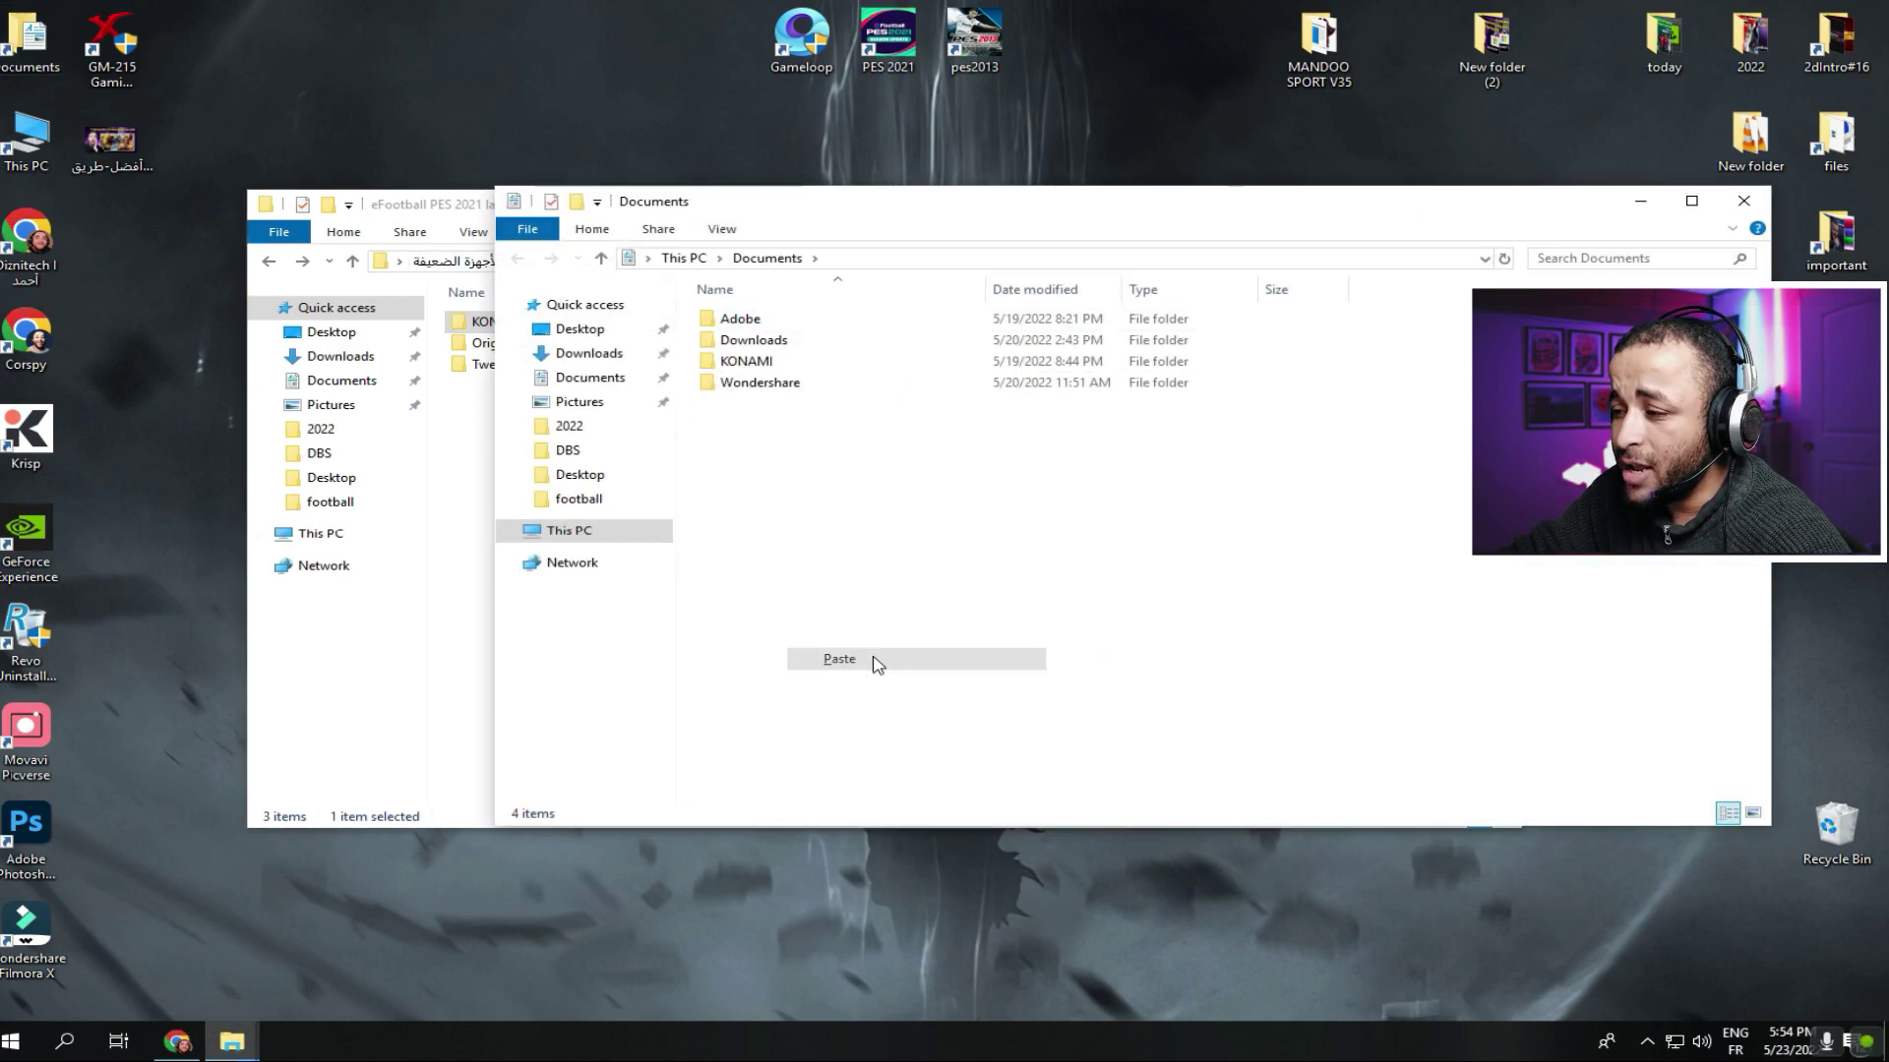
{"action": "left_click", "coordinate": [952, 358]}
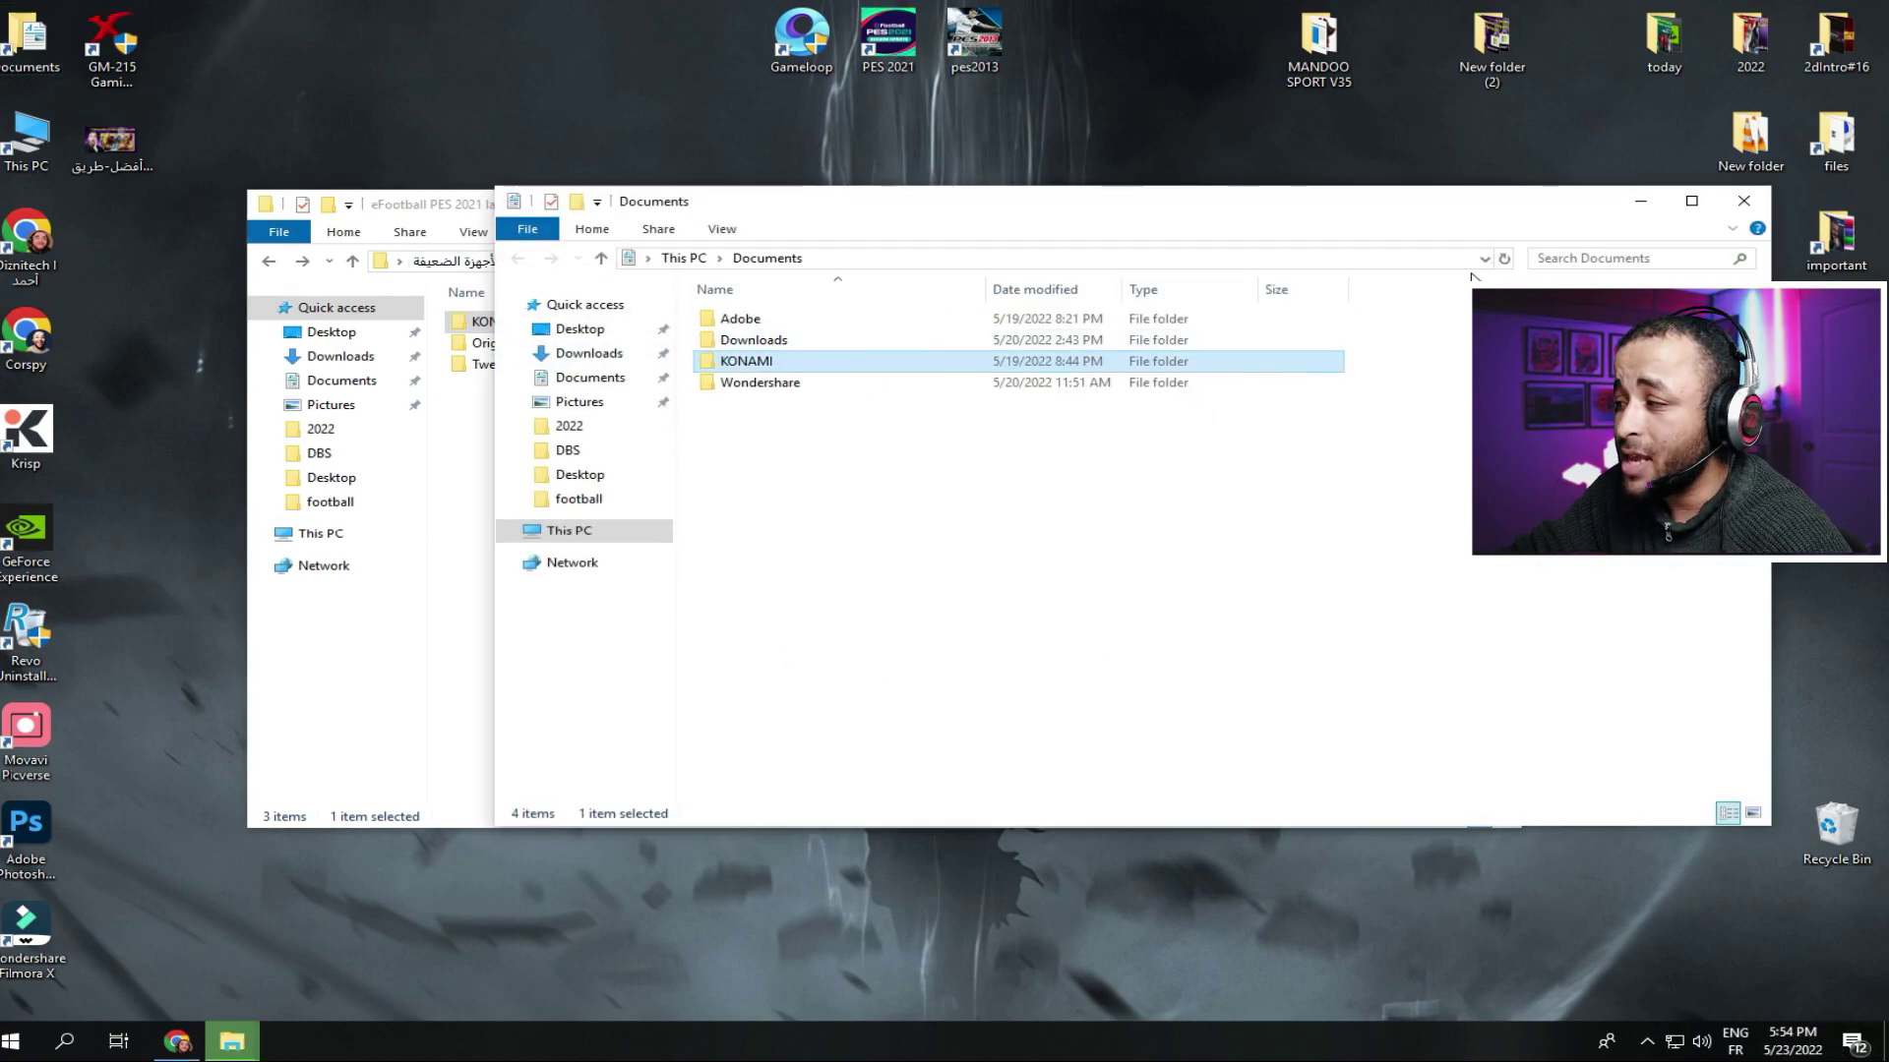
{"action": "left_click", "coordinate": [1744, 201]}
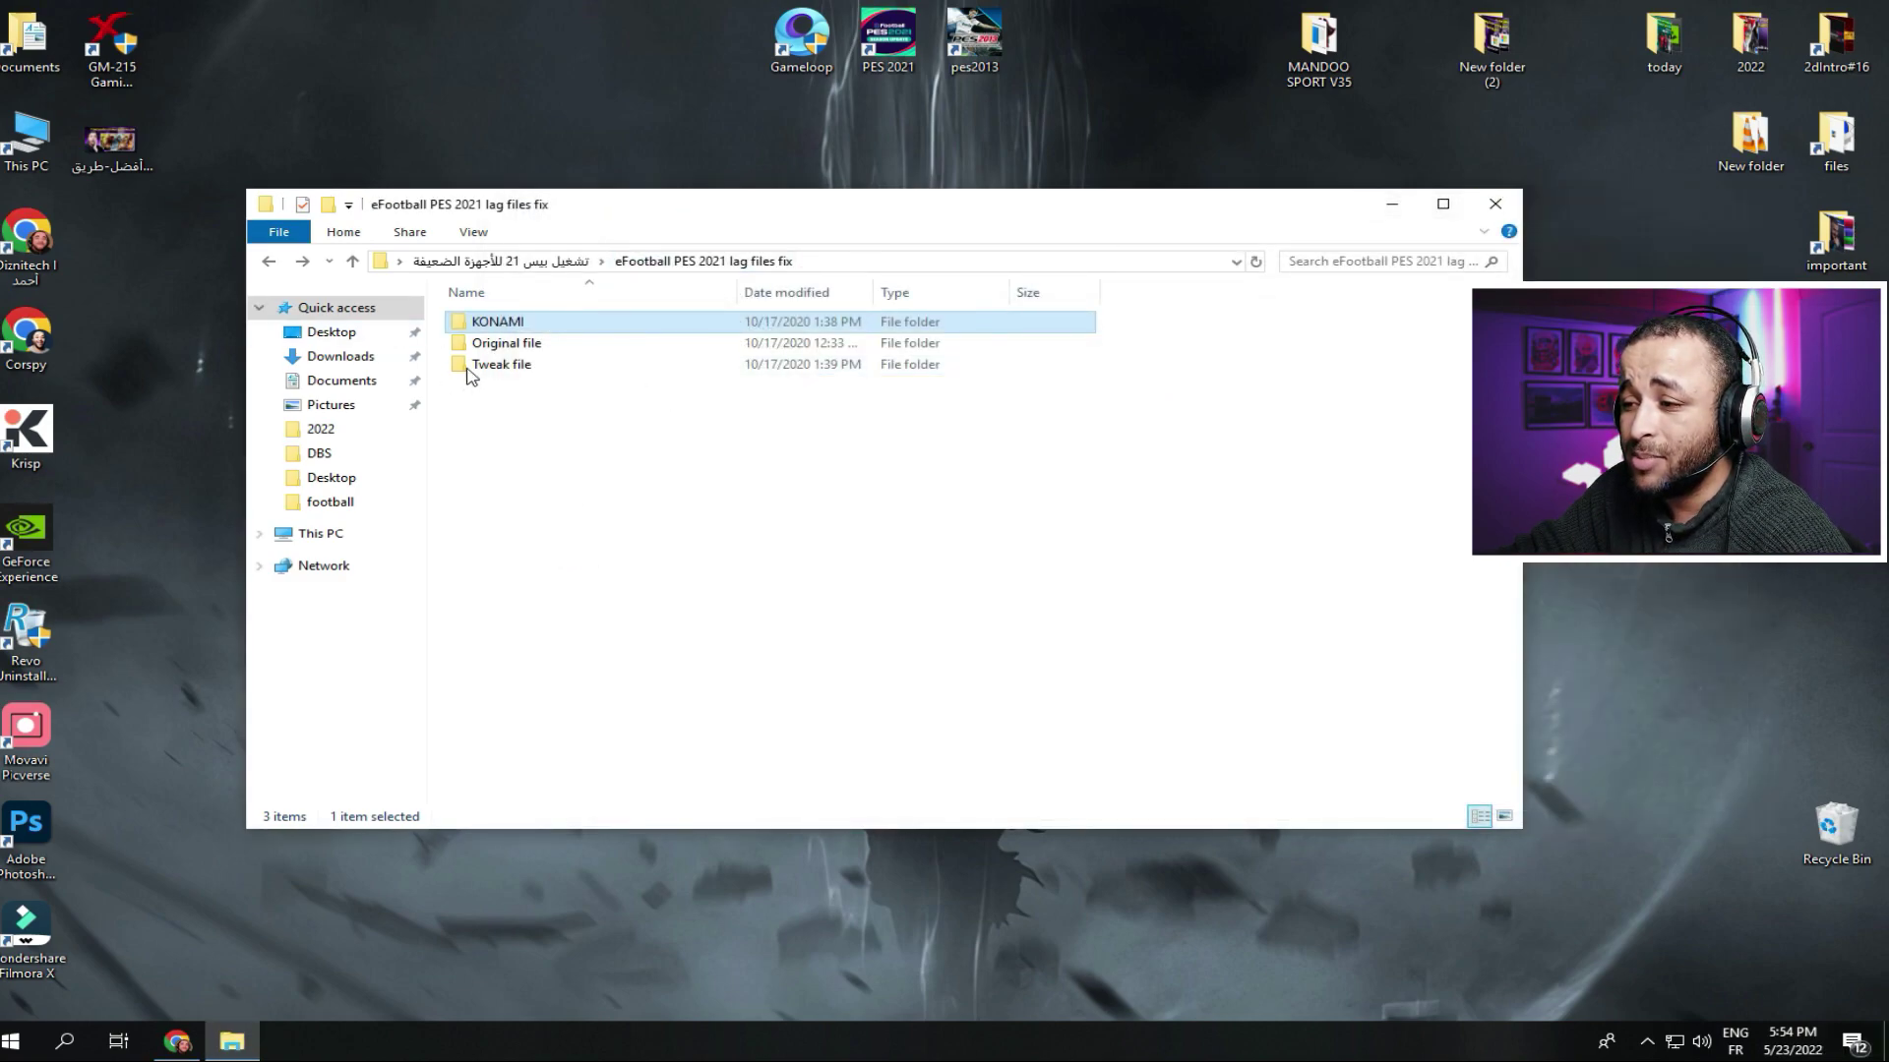
Step: Copy Crowd.cpk from the Crowd Disabler For PES2021 folder inside تشغيل بيس 21 للأجهزة الضعيفة
{"action": "left_click", "coordinate": [269, 263]}
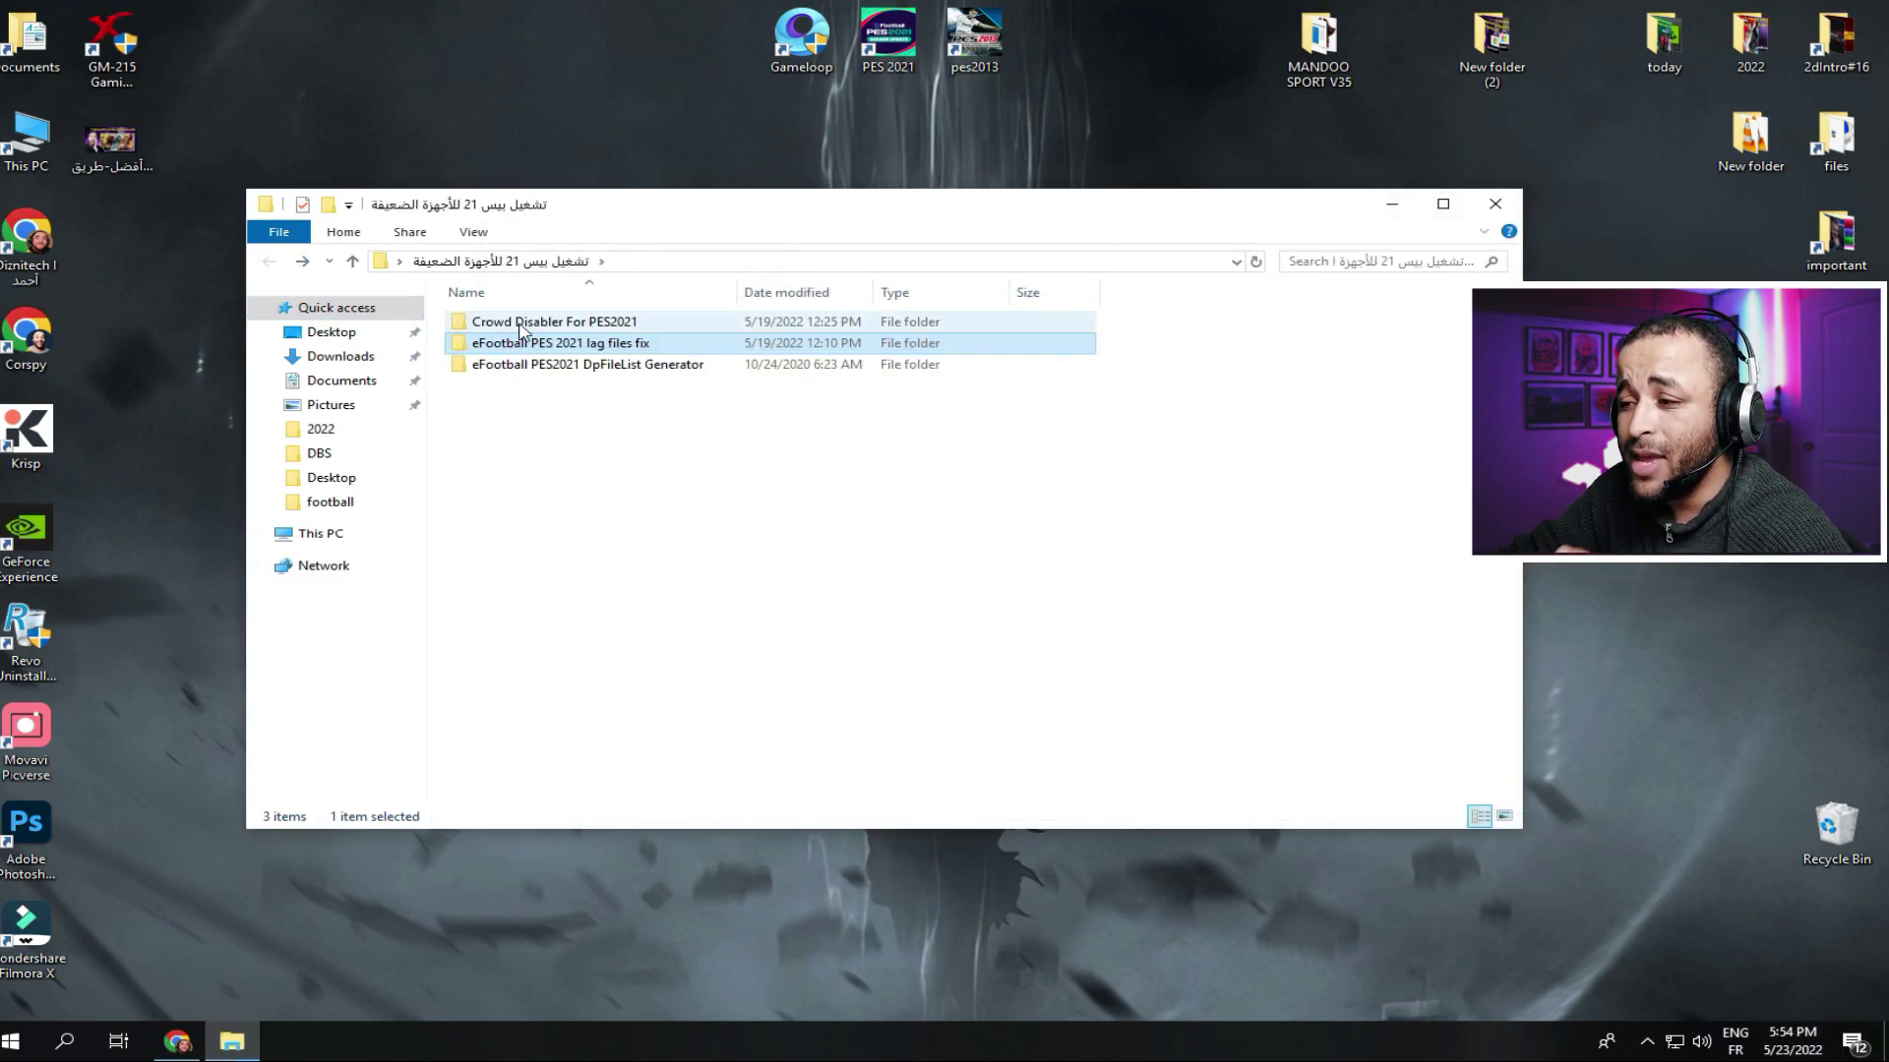
{"action": "left_click", "coordinate": [587, 324]}
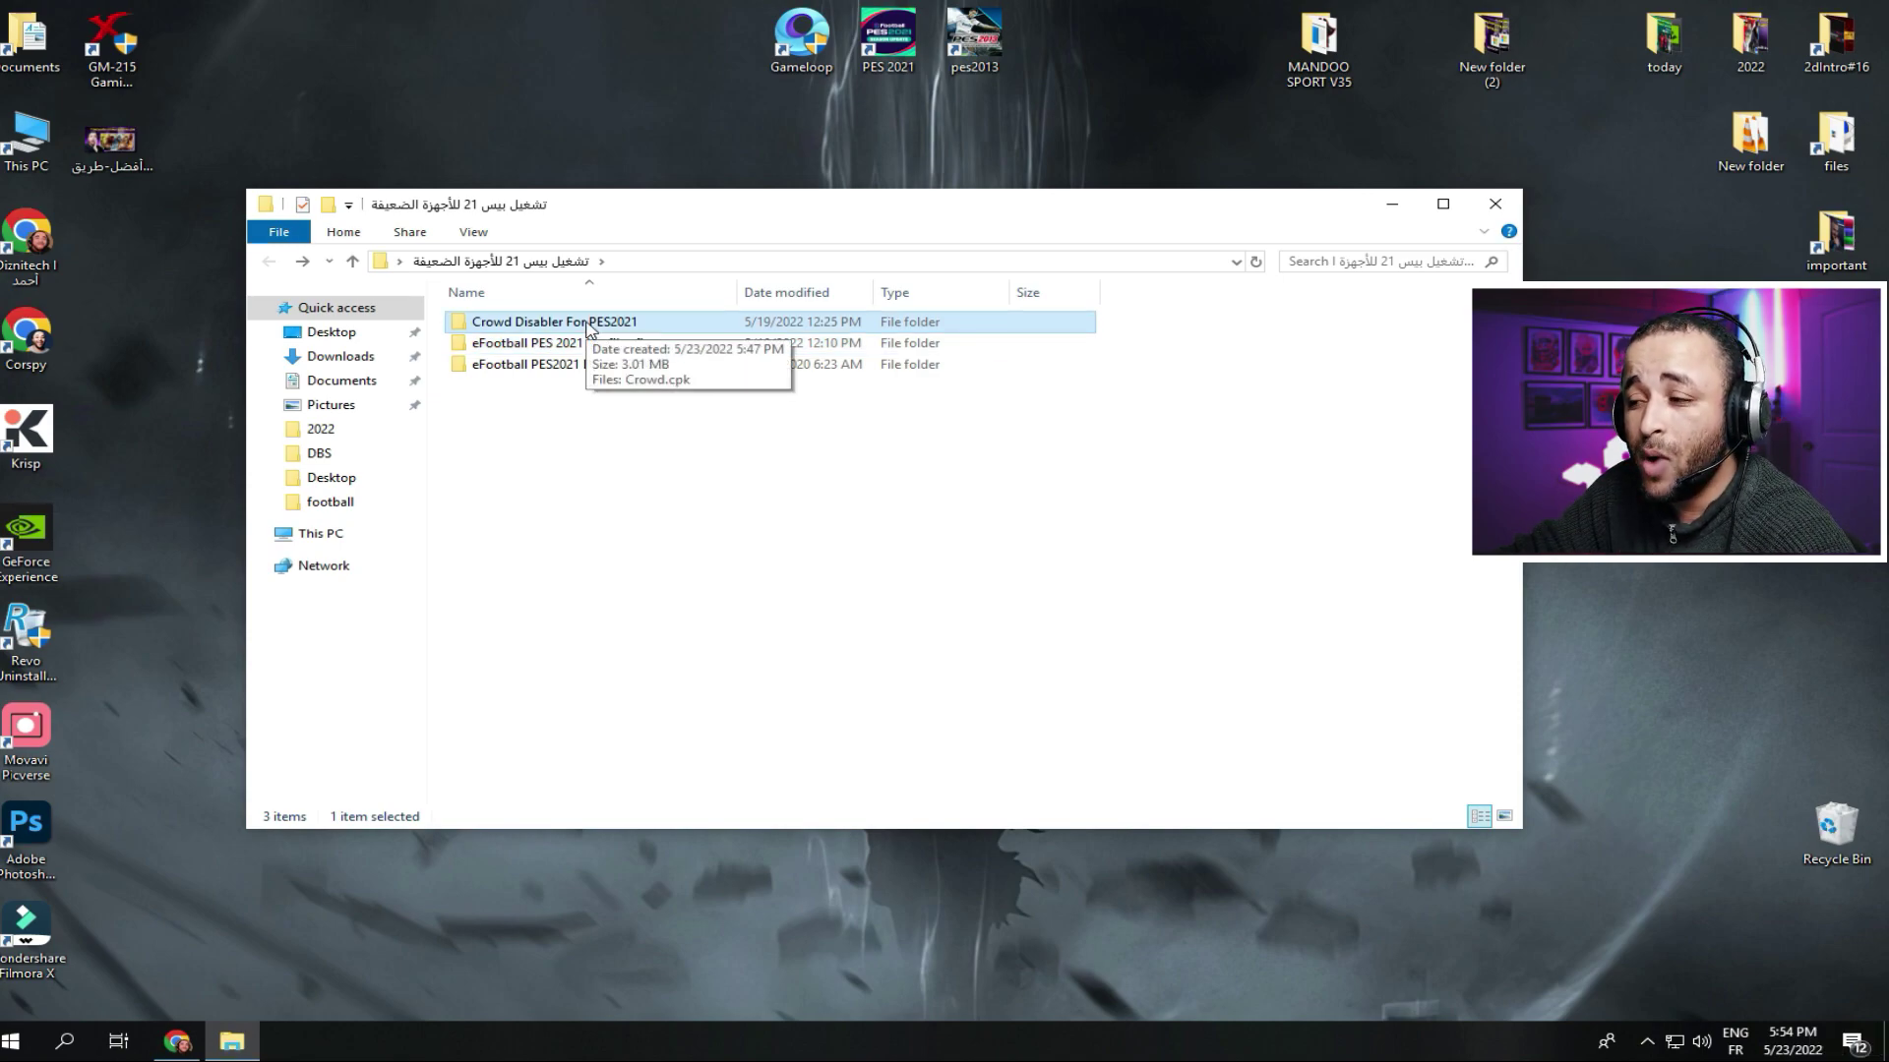
{"action": "double_click", "coordinate": [589, 328]}
{"action": "right_click", "coordinate": [520, 326]}
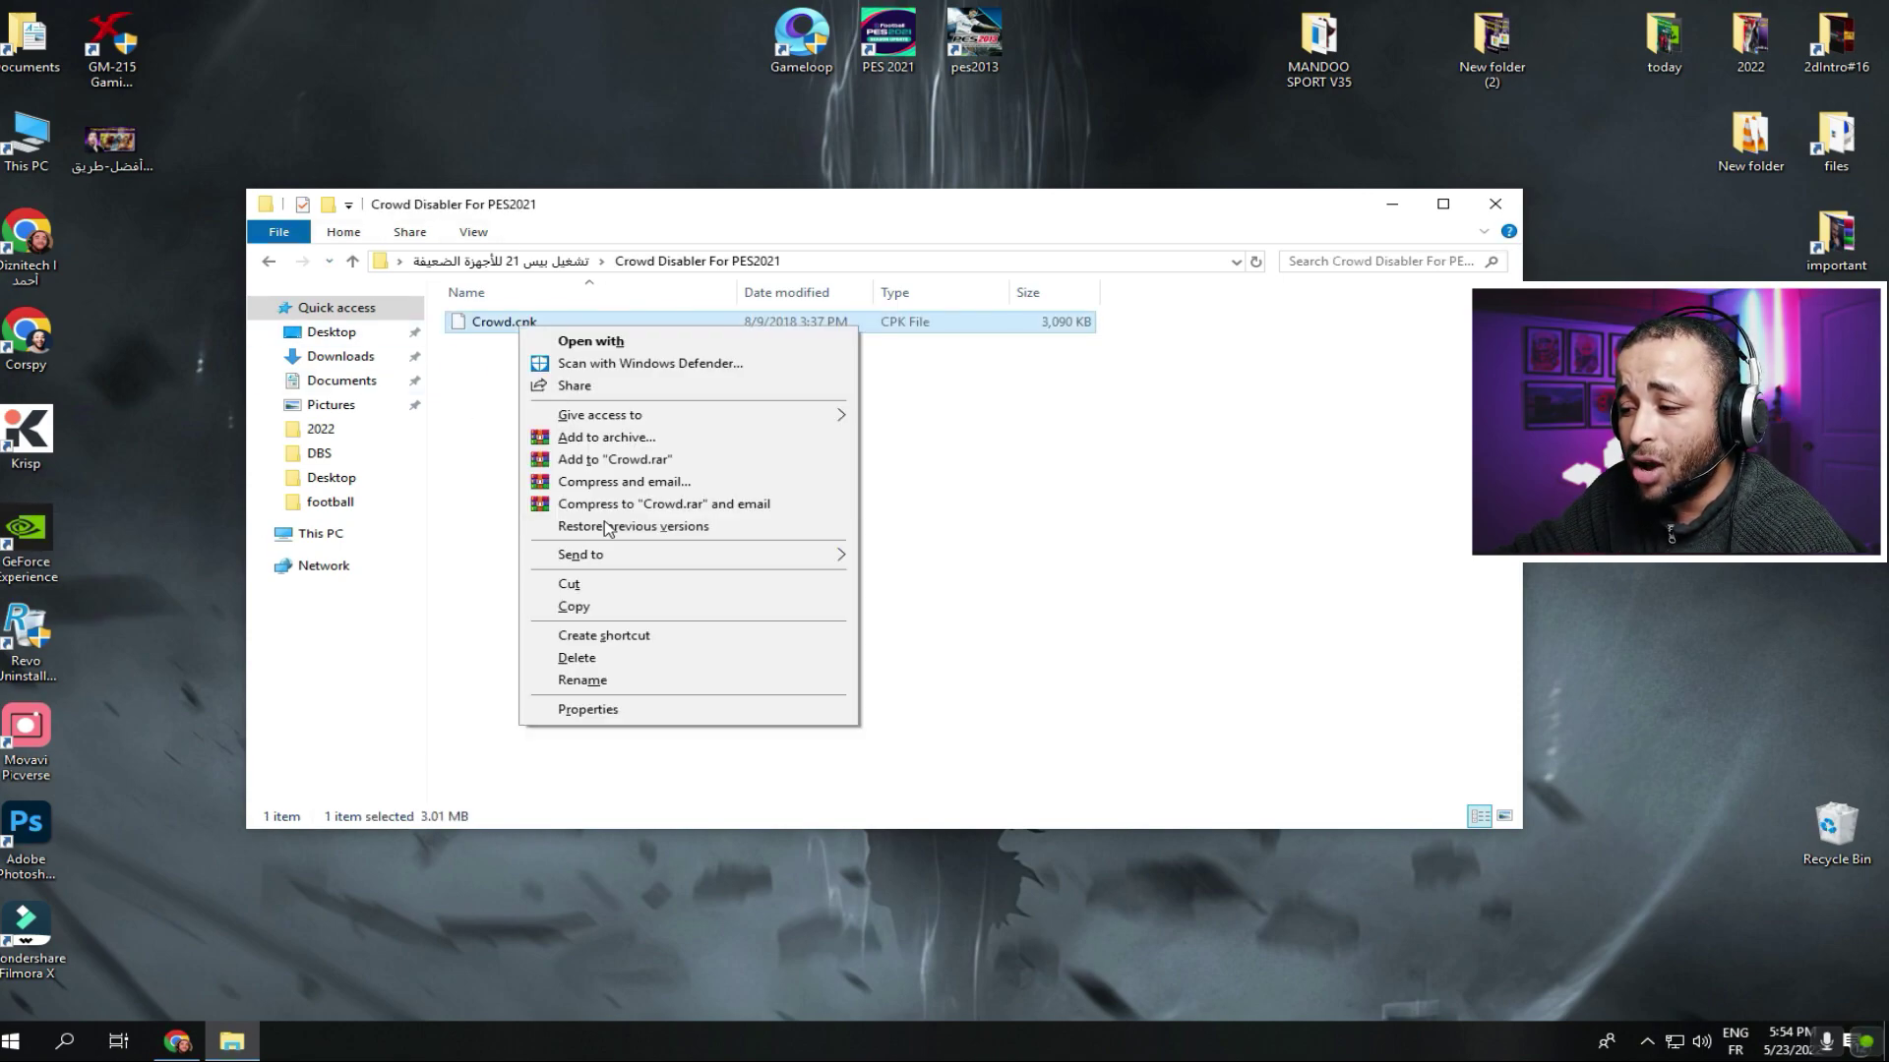
{"action": "left_click", "coordinate": [574, 606]}
Step: Open the PES 2021 shortcut's file location, paste Crowd.cpk into the game's download folder, and close that window
{"action": "right_click", "coordinate": [897, 37]}
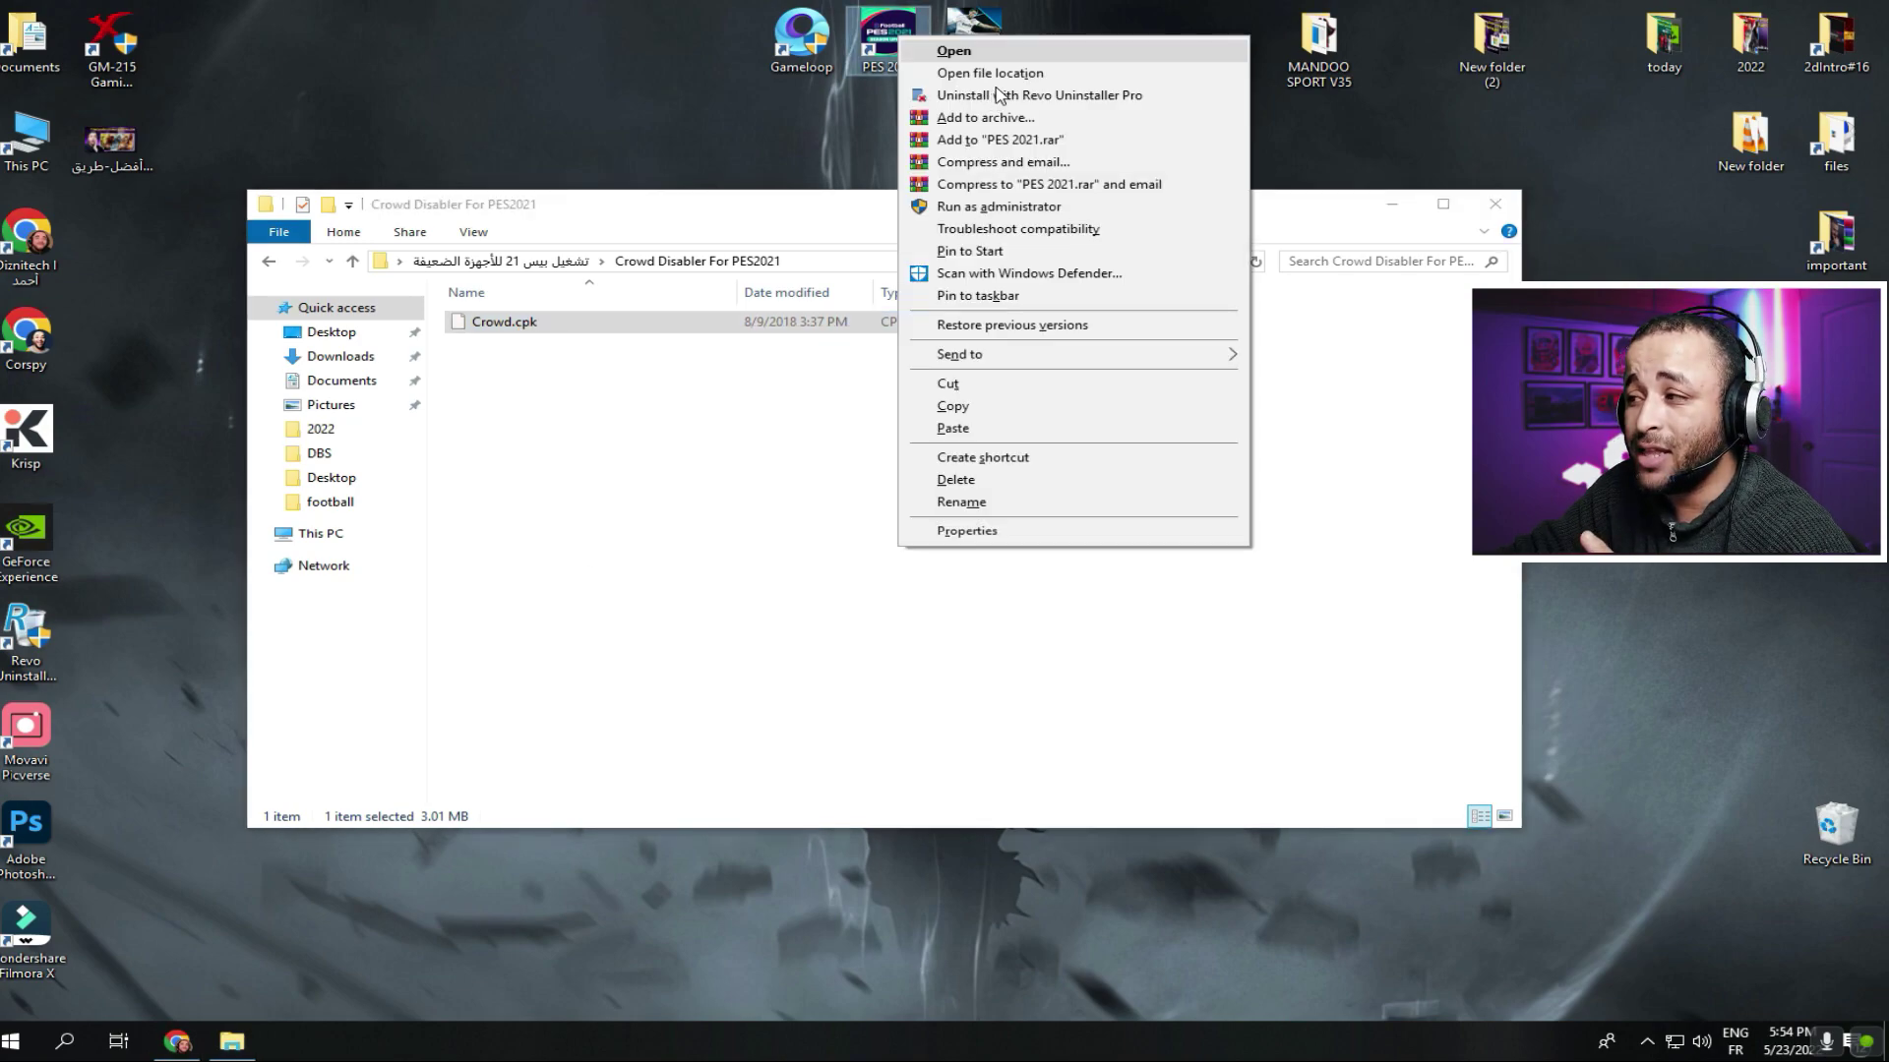
{"action": "left_click", "coordinate": [989, 73]}
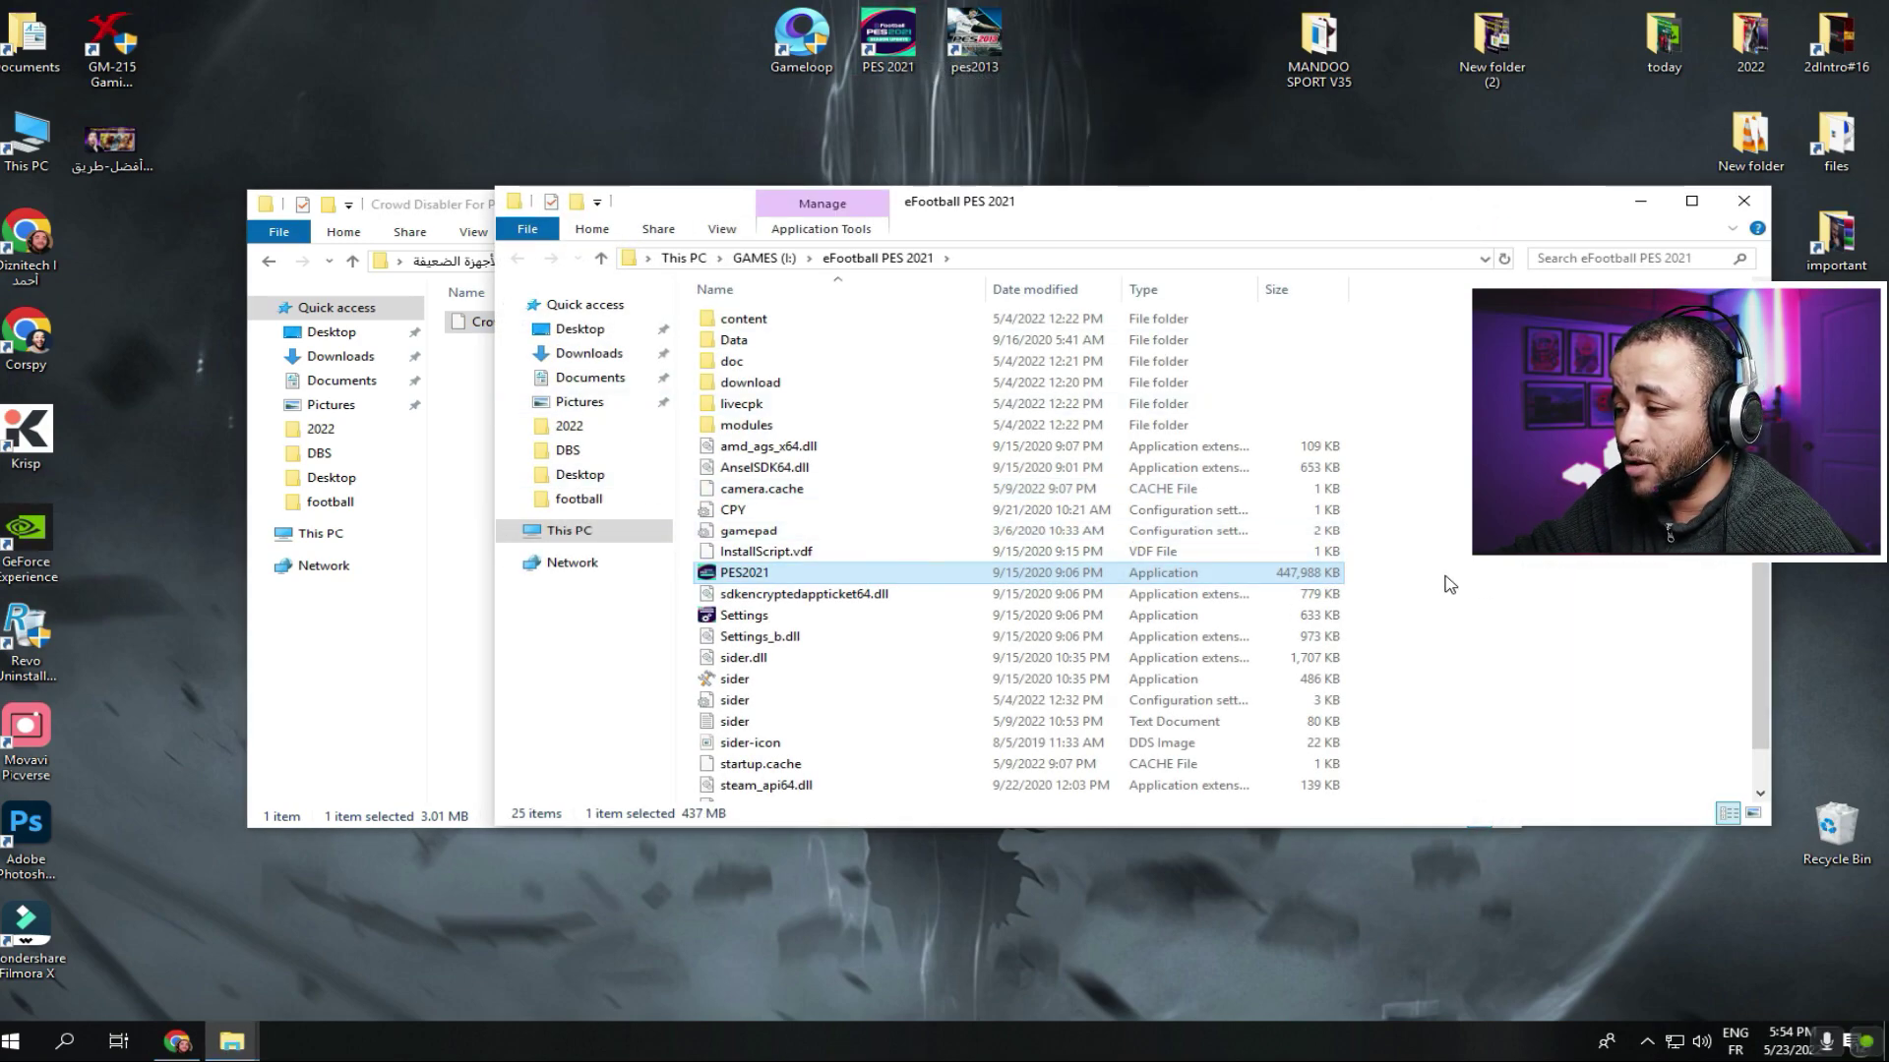
{"action": "double_click", "coordinate": [750, 382]}
{"action": "right_click", "coordinate": [835, 564]}
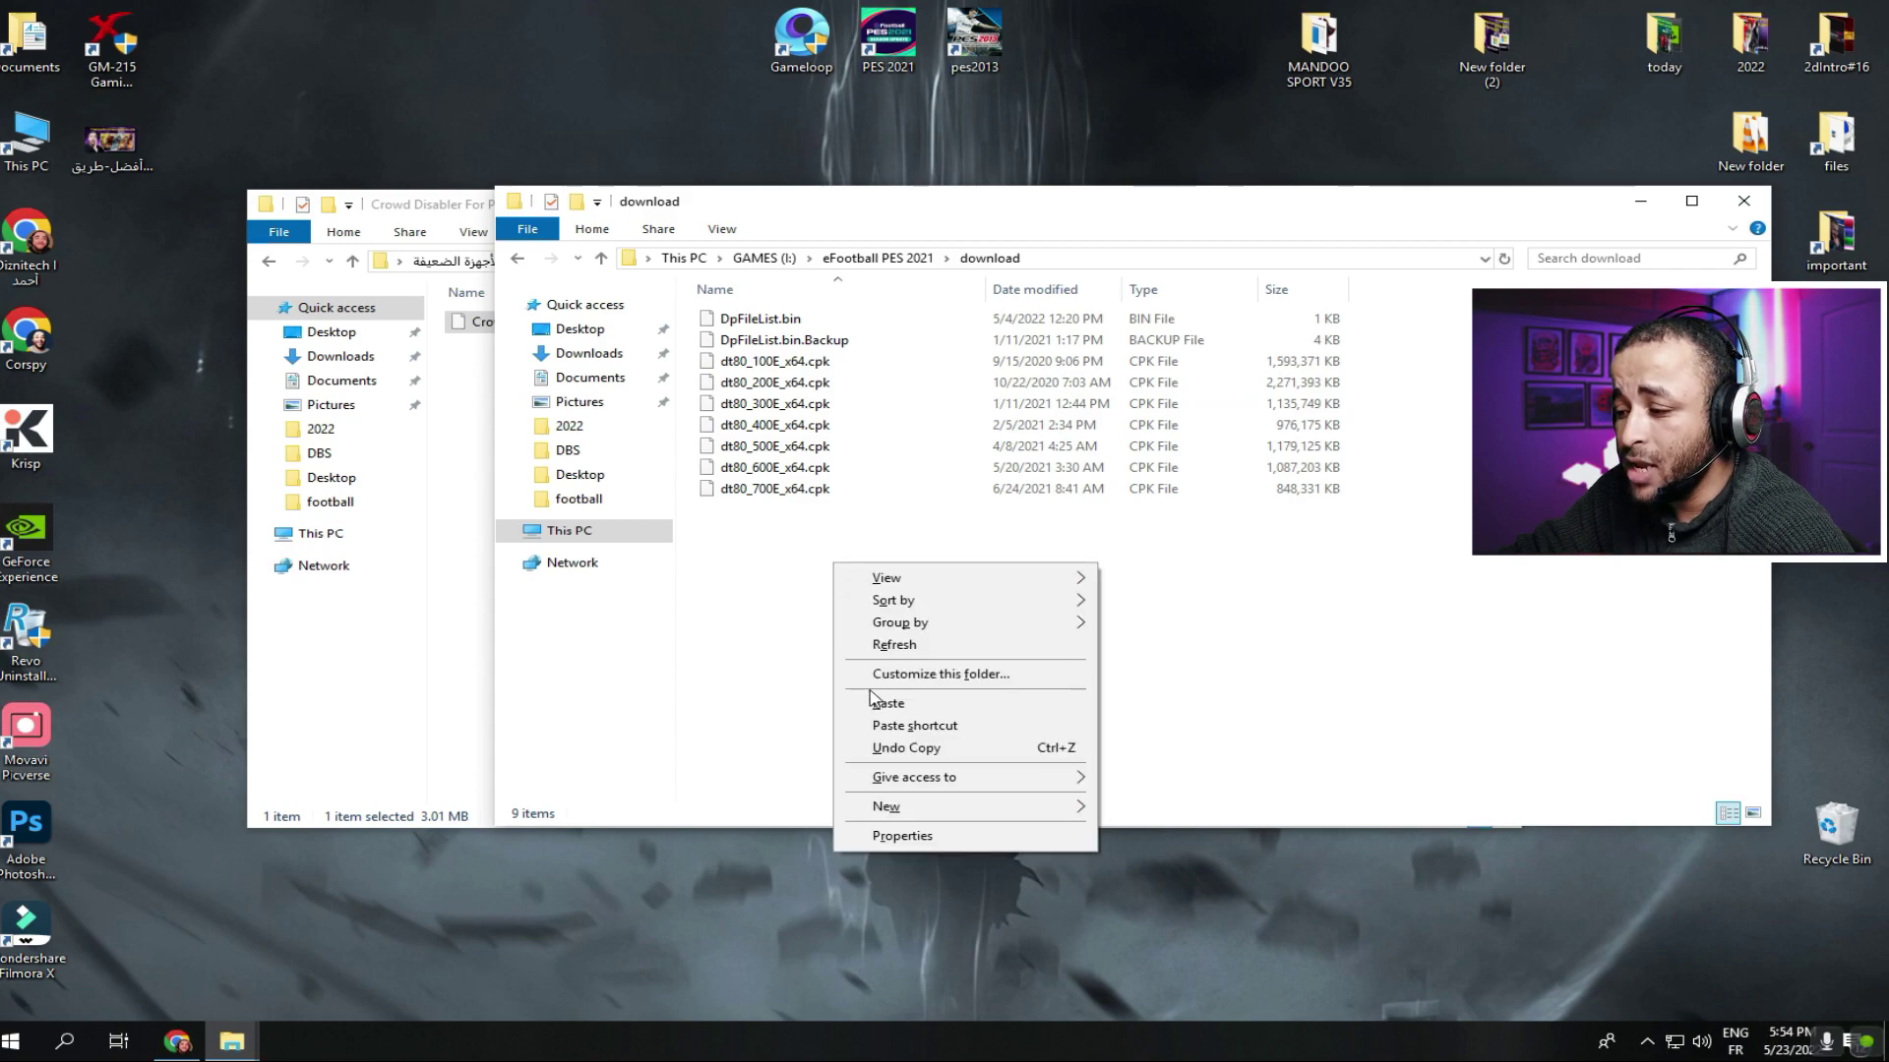
{"action": "left_click", "coordinate": [886, 702]}
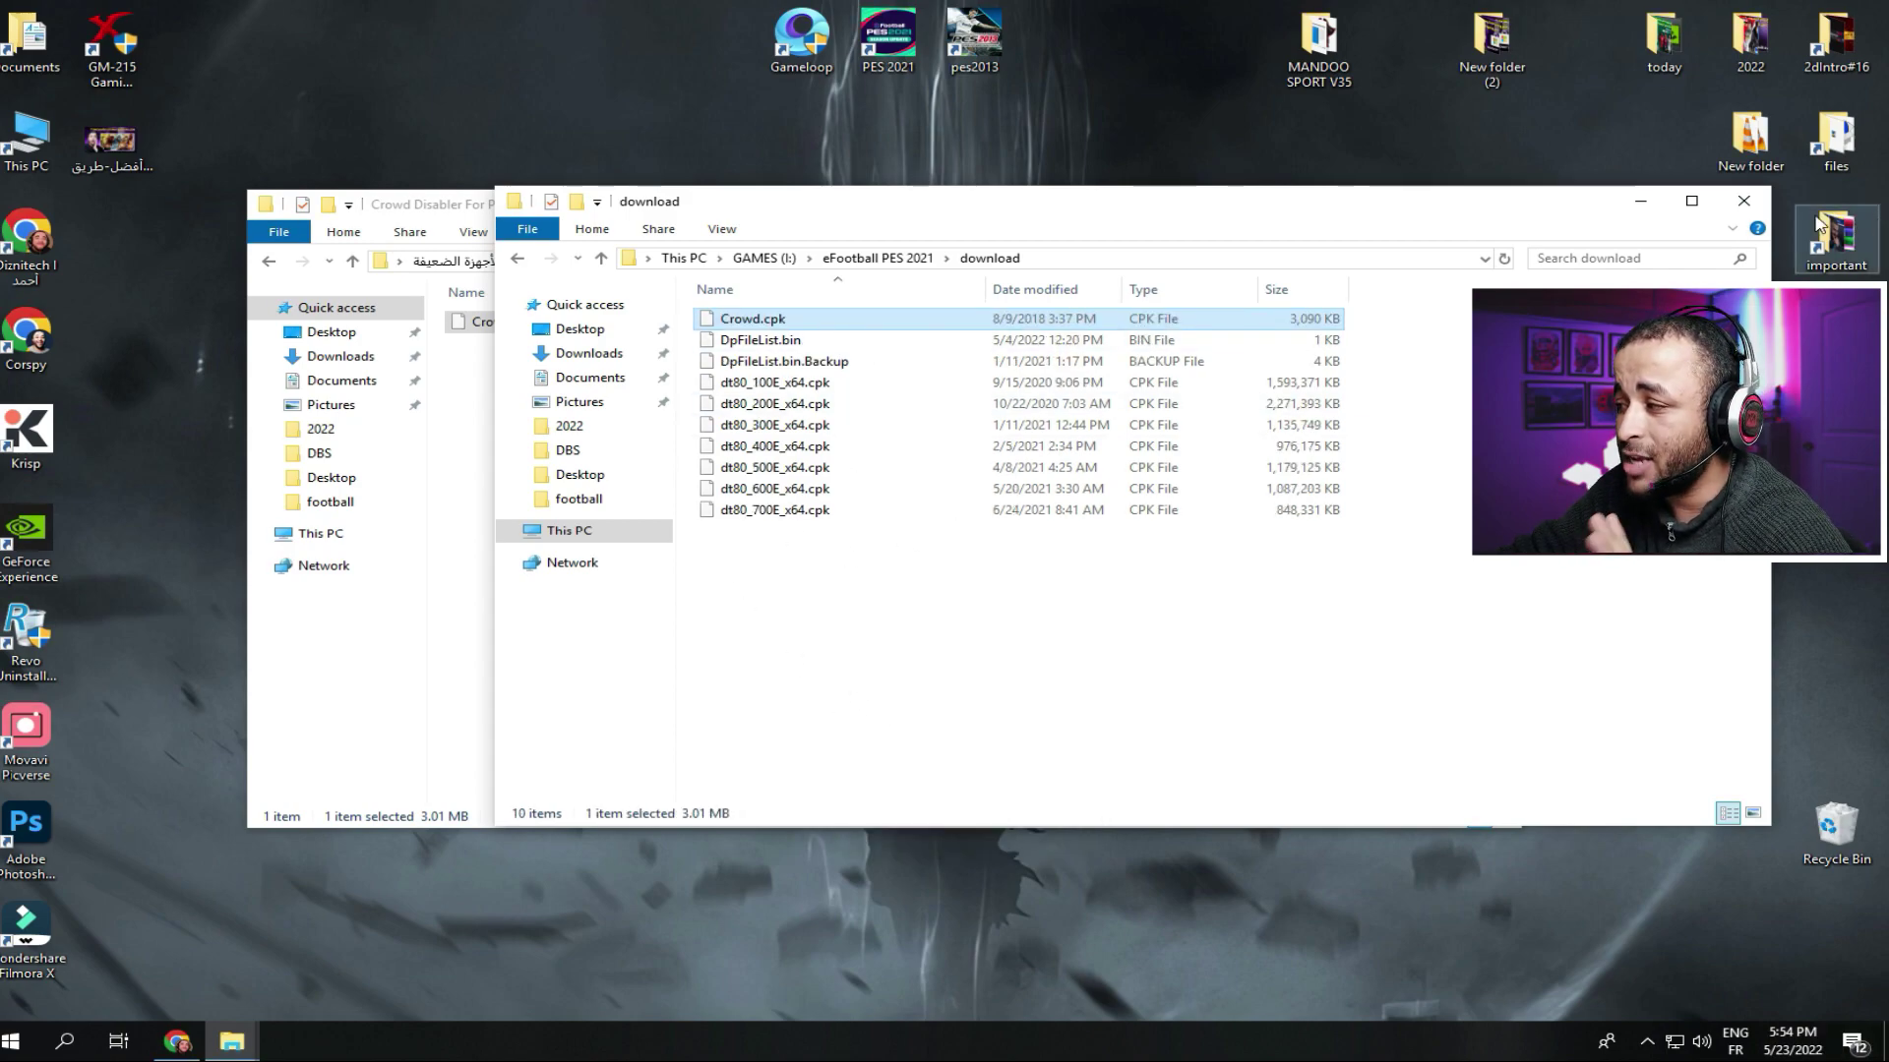
{"action": "left_click", "coordinate": [1747, 204]}
Step: Run eFootball PES2021 DpFileList Generator as administrator from its nested folder, allow it to make changes, and reposition its window
{"action": "left_click", "coordinate": [269, 262]}
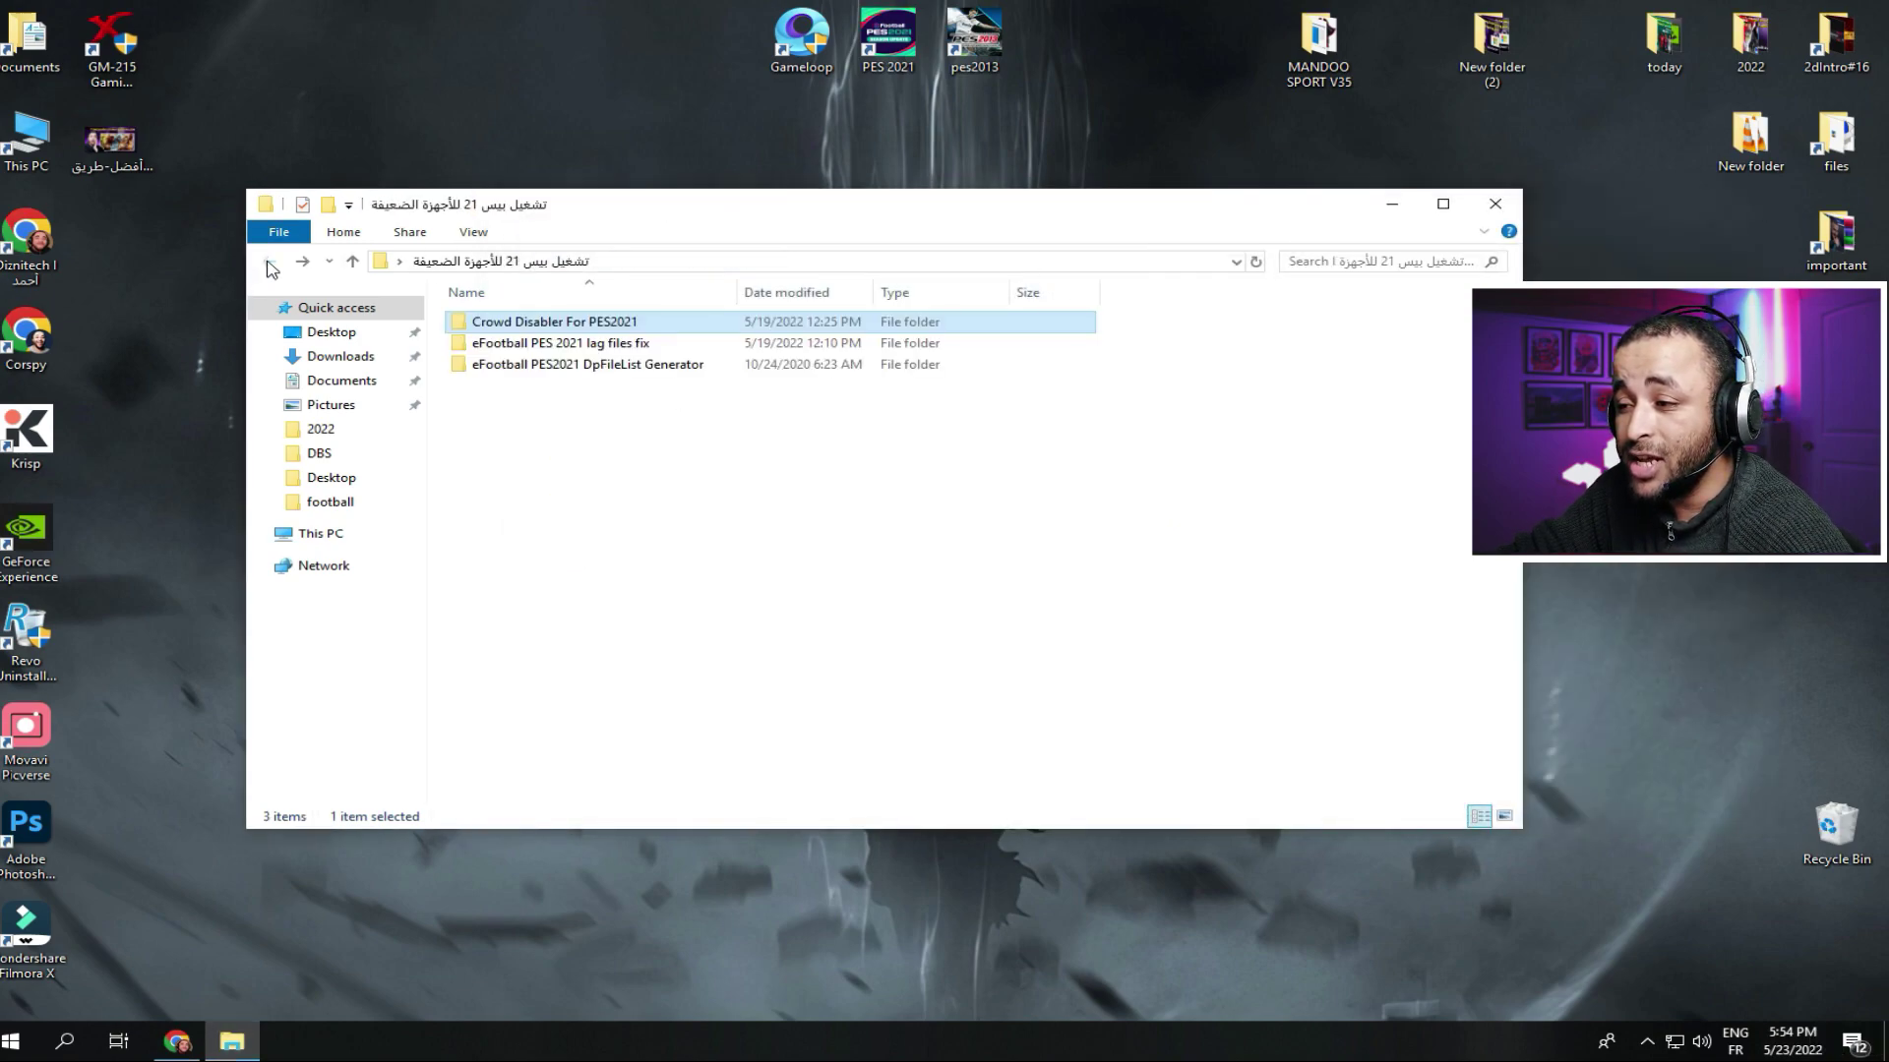
{"action": "double_click", "coordinate": [551, 364]}
{"action": "double_click", "coordinate": [539, 325]}
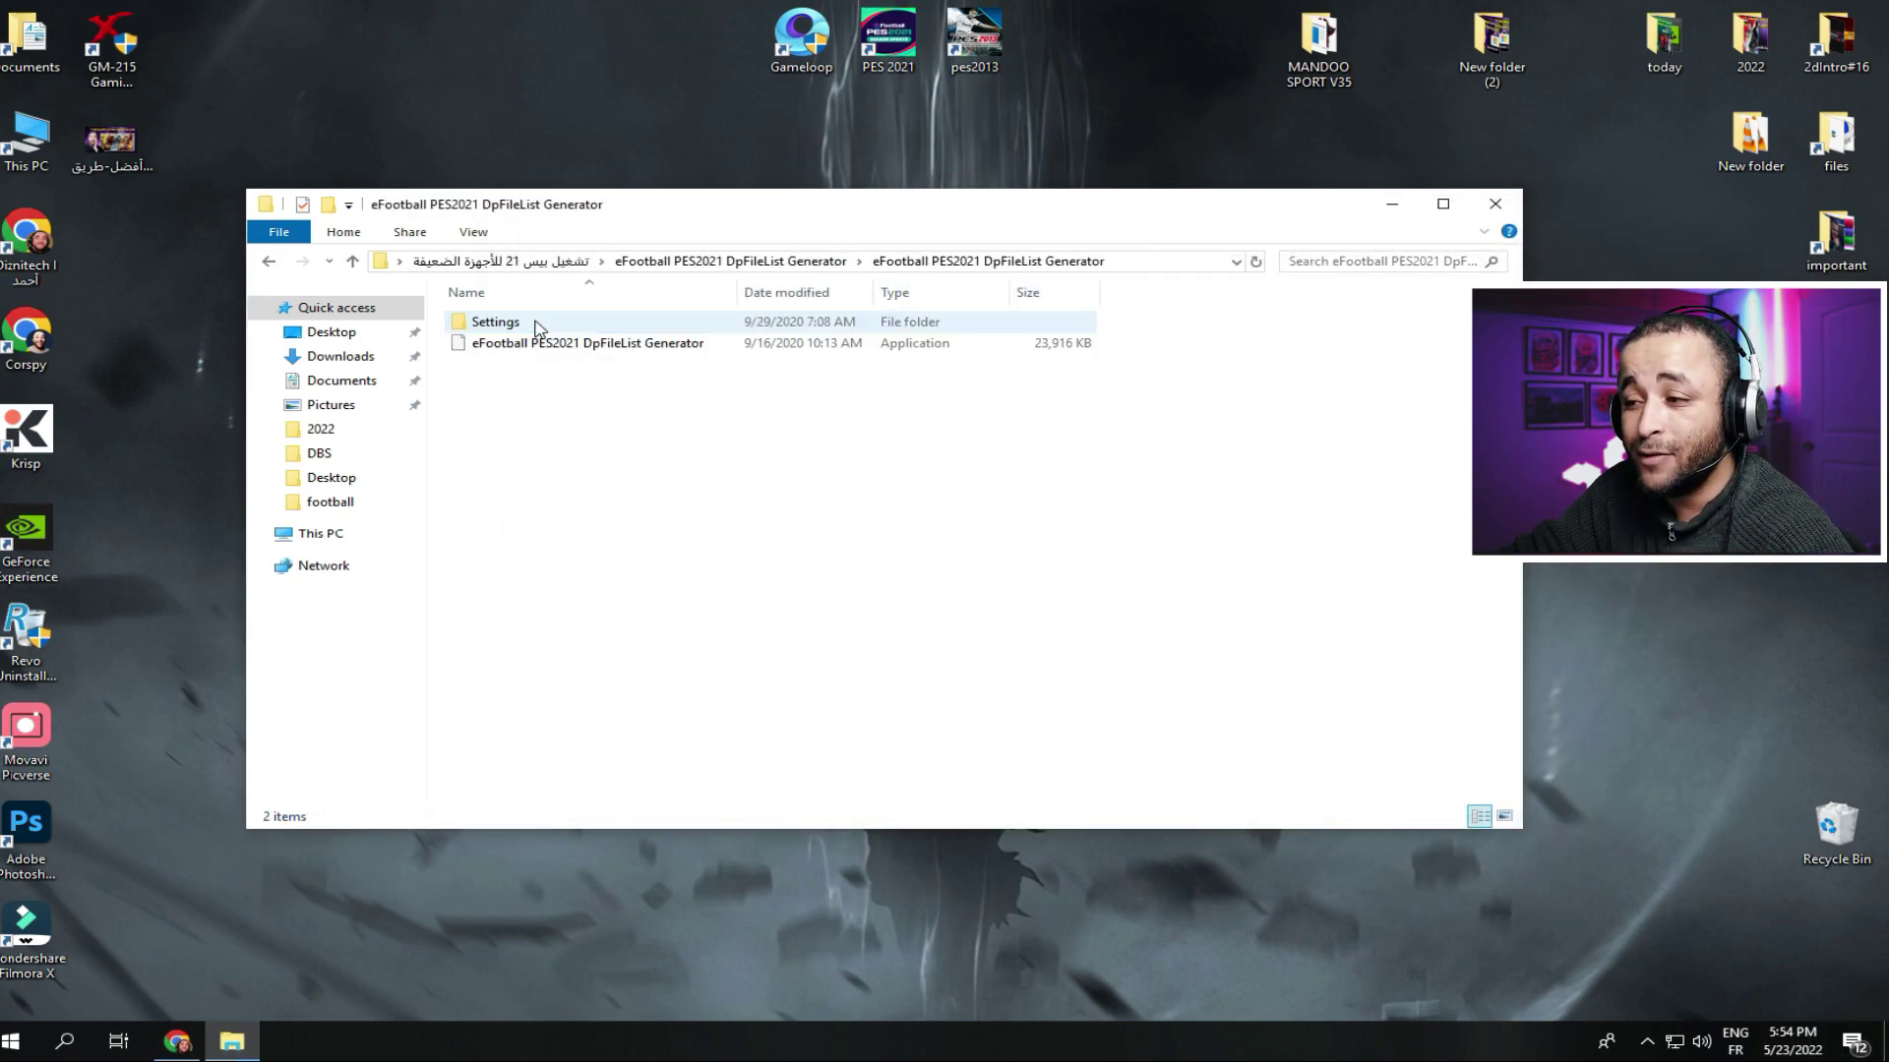
{"action": "right_click", "coordinate": [525, 344]}
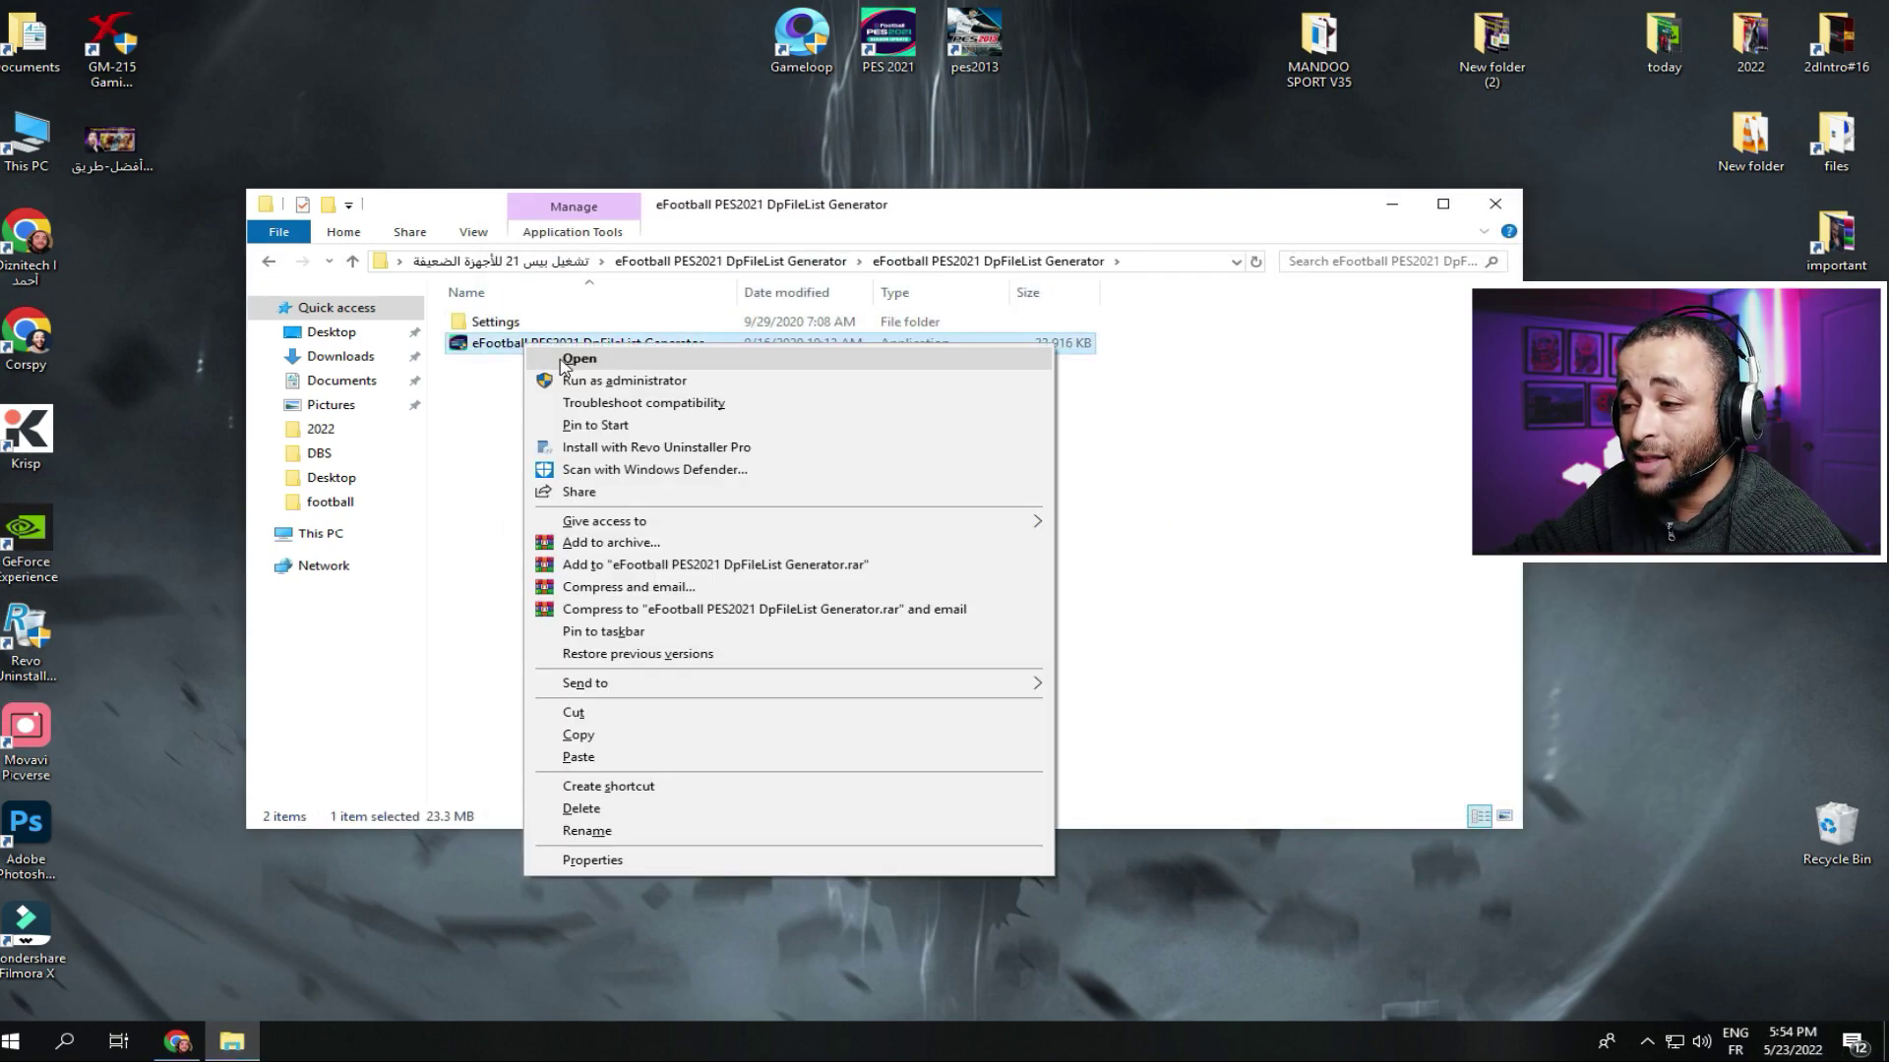
{"action": "left_click", "coordinate": [630, 382]}
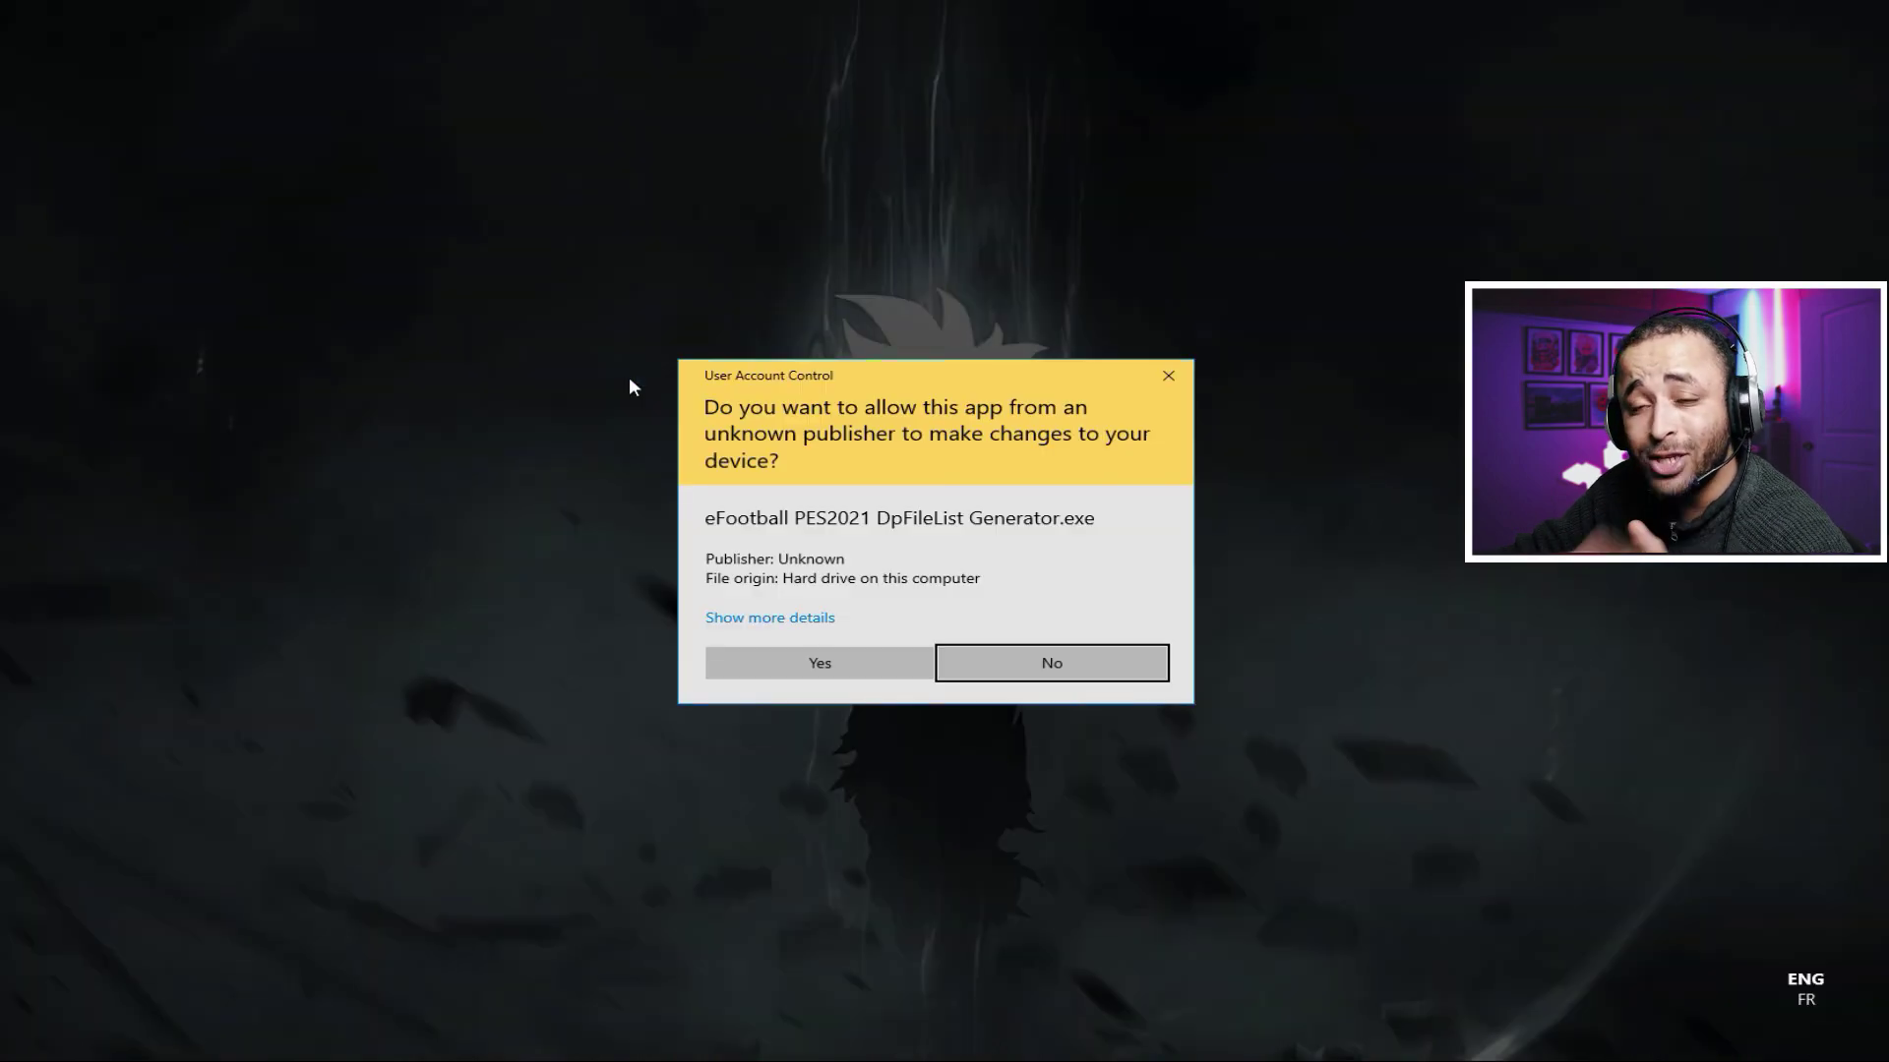
{"action": "left_click", "coordinate": [865, 663]}
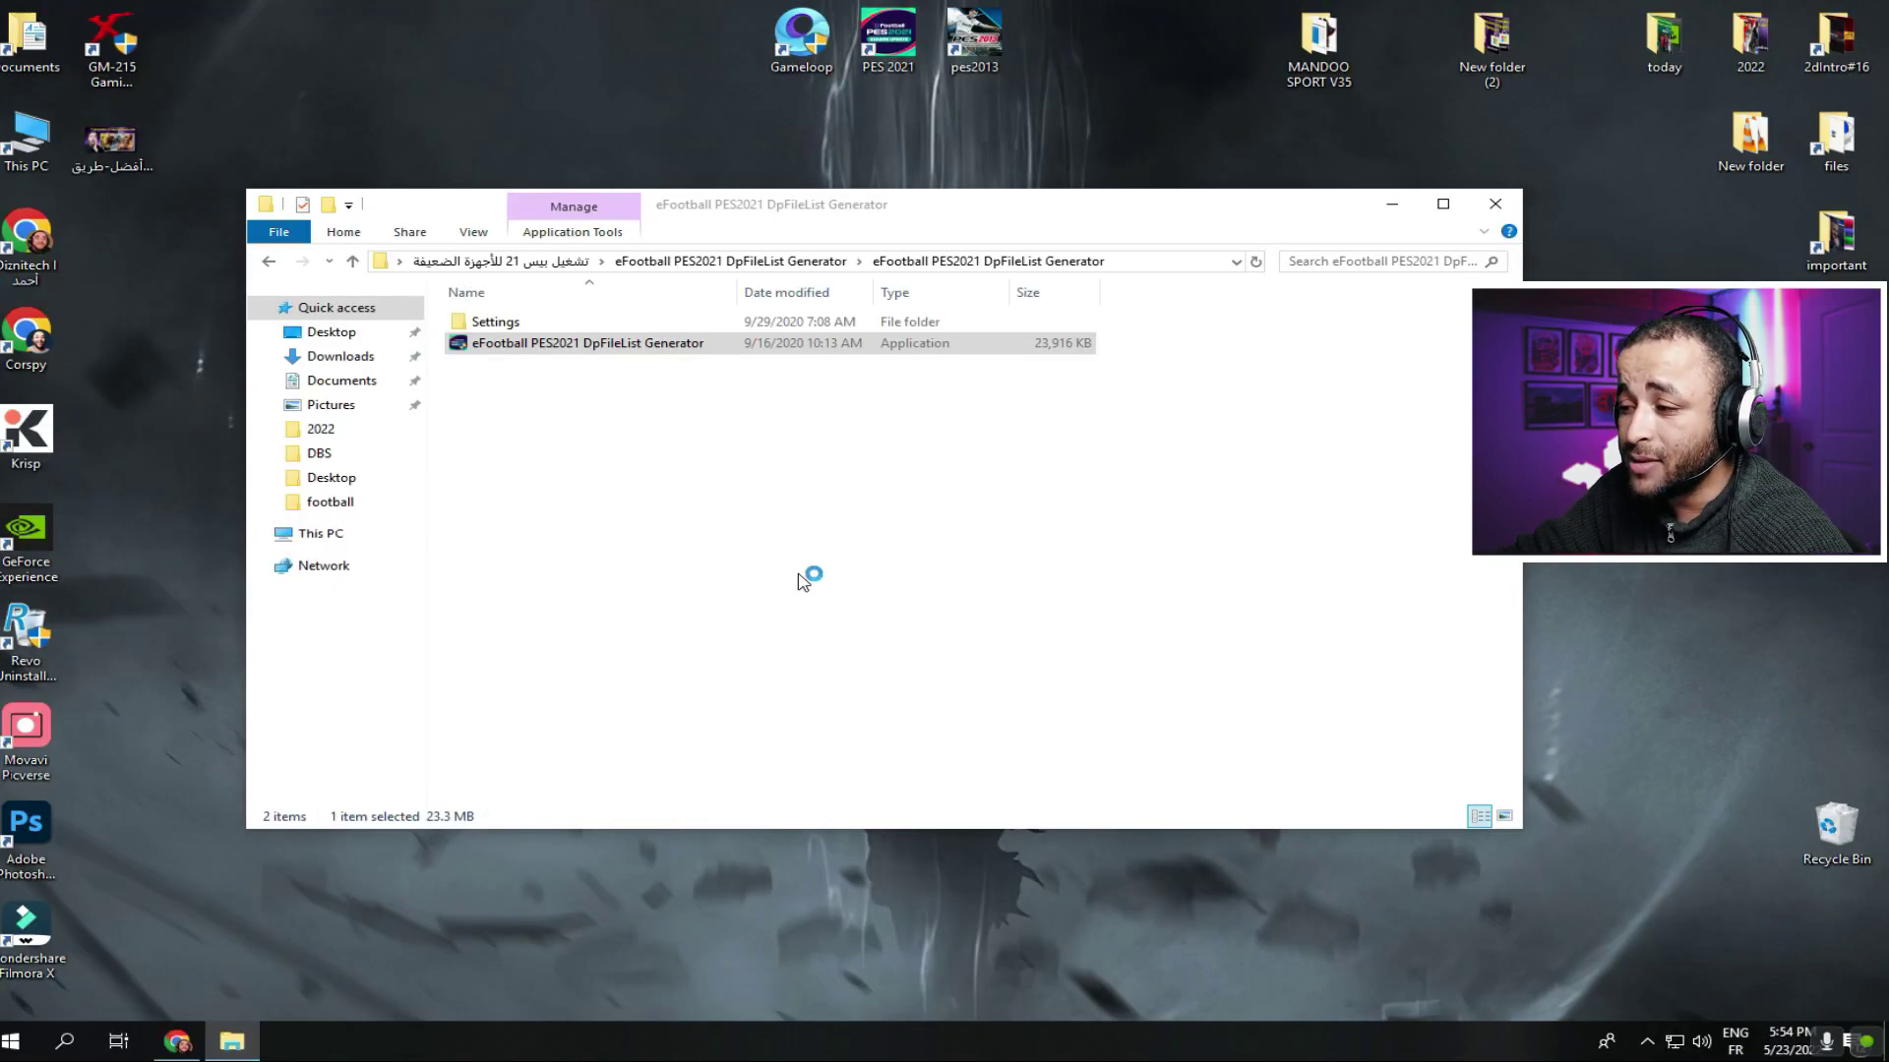
{"action": "left_click", "coordinate": [932, 548]}
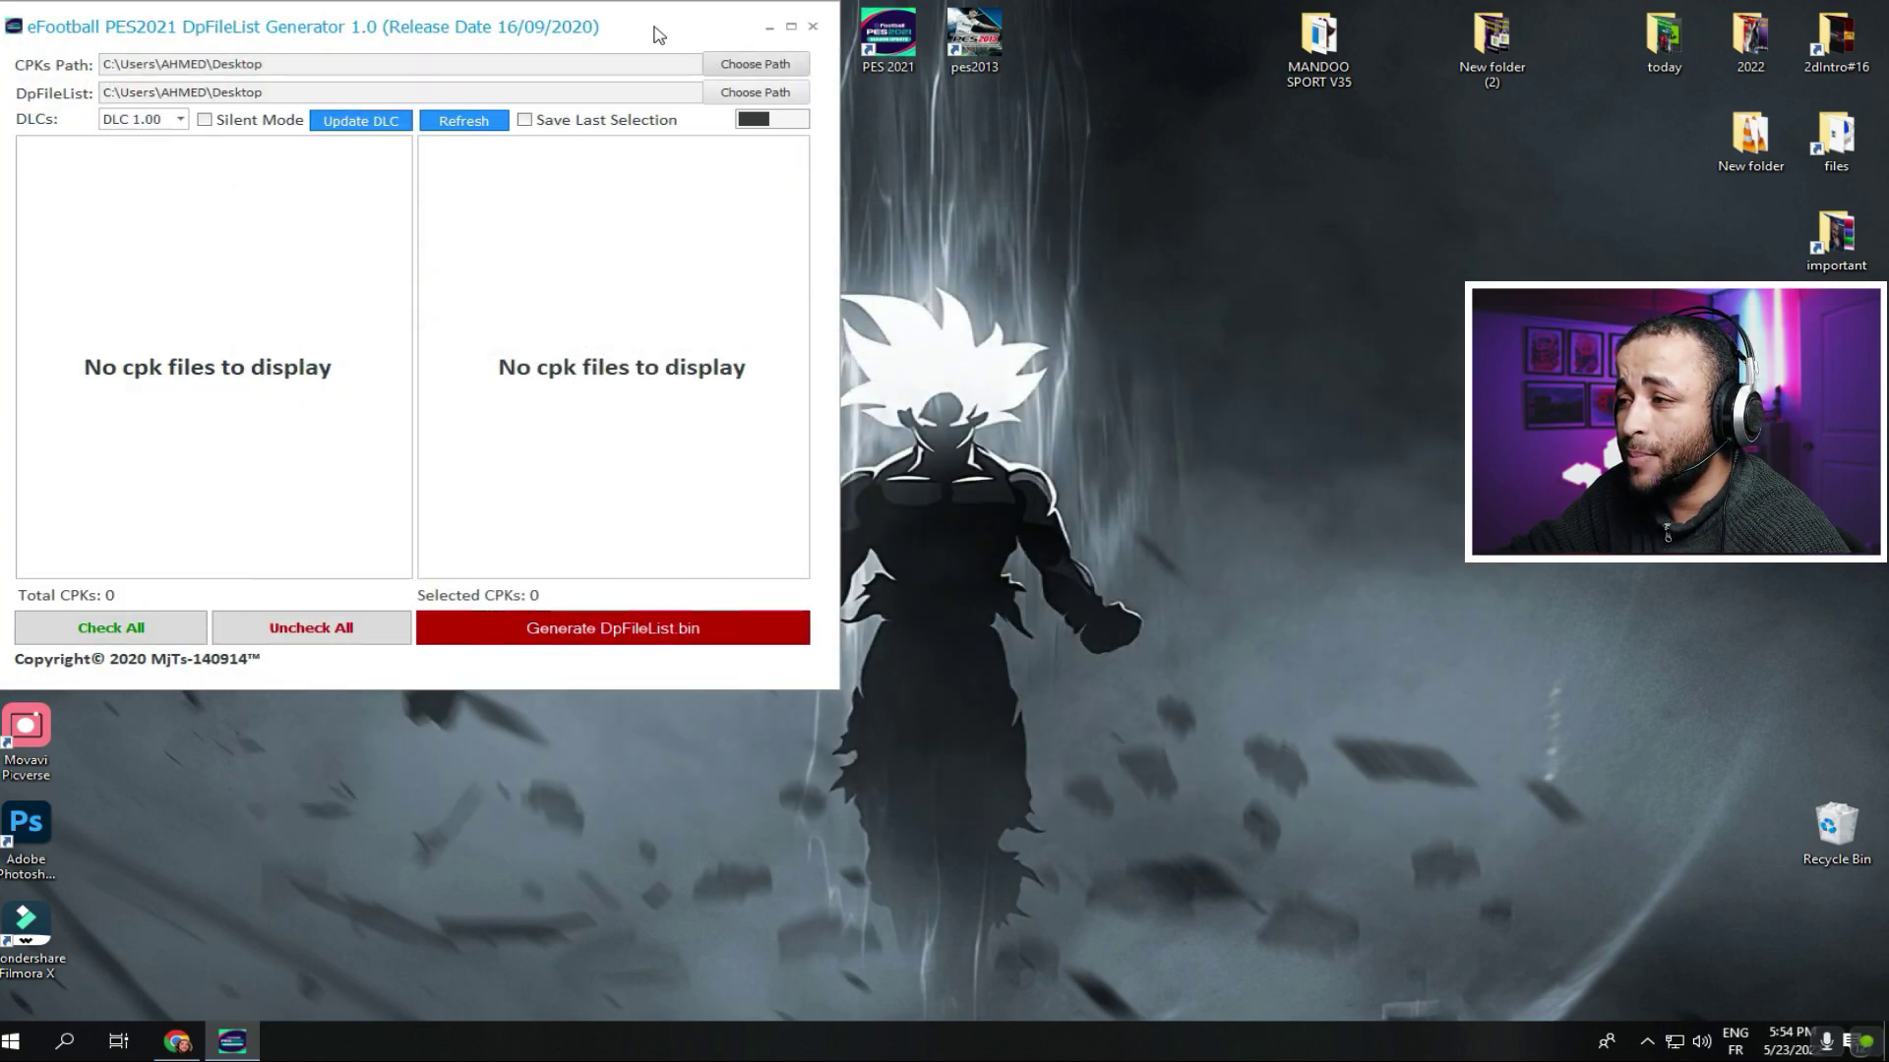
{"action": "left_click_drag", "start_coordinate": [653, 30], "coordinate": [902, 159]}
Step: Set the generator's CPKs path to the download folder of eFootball PES 2021 on the GAMES (I:) drive
{"action": "left_click", "coordinate": [991, 197]}
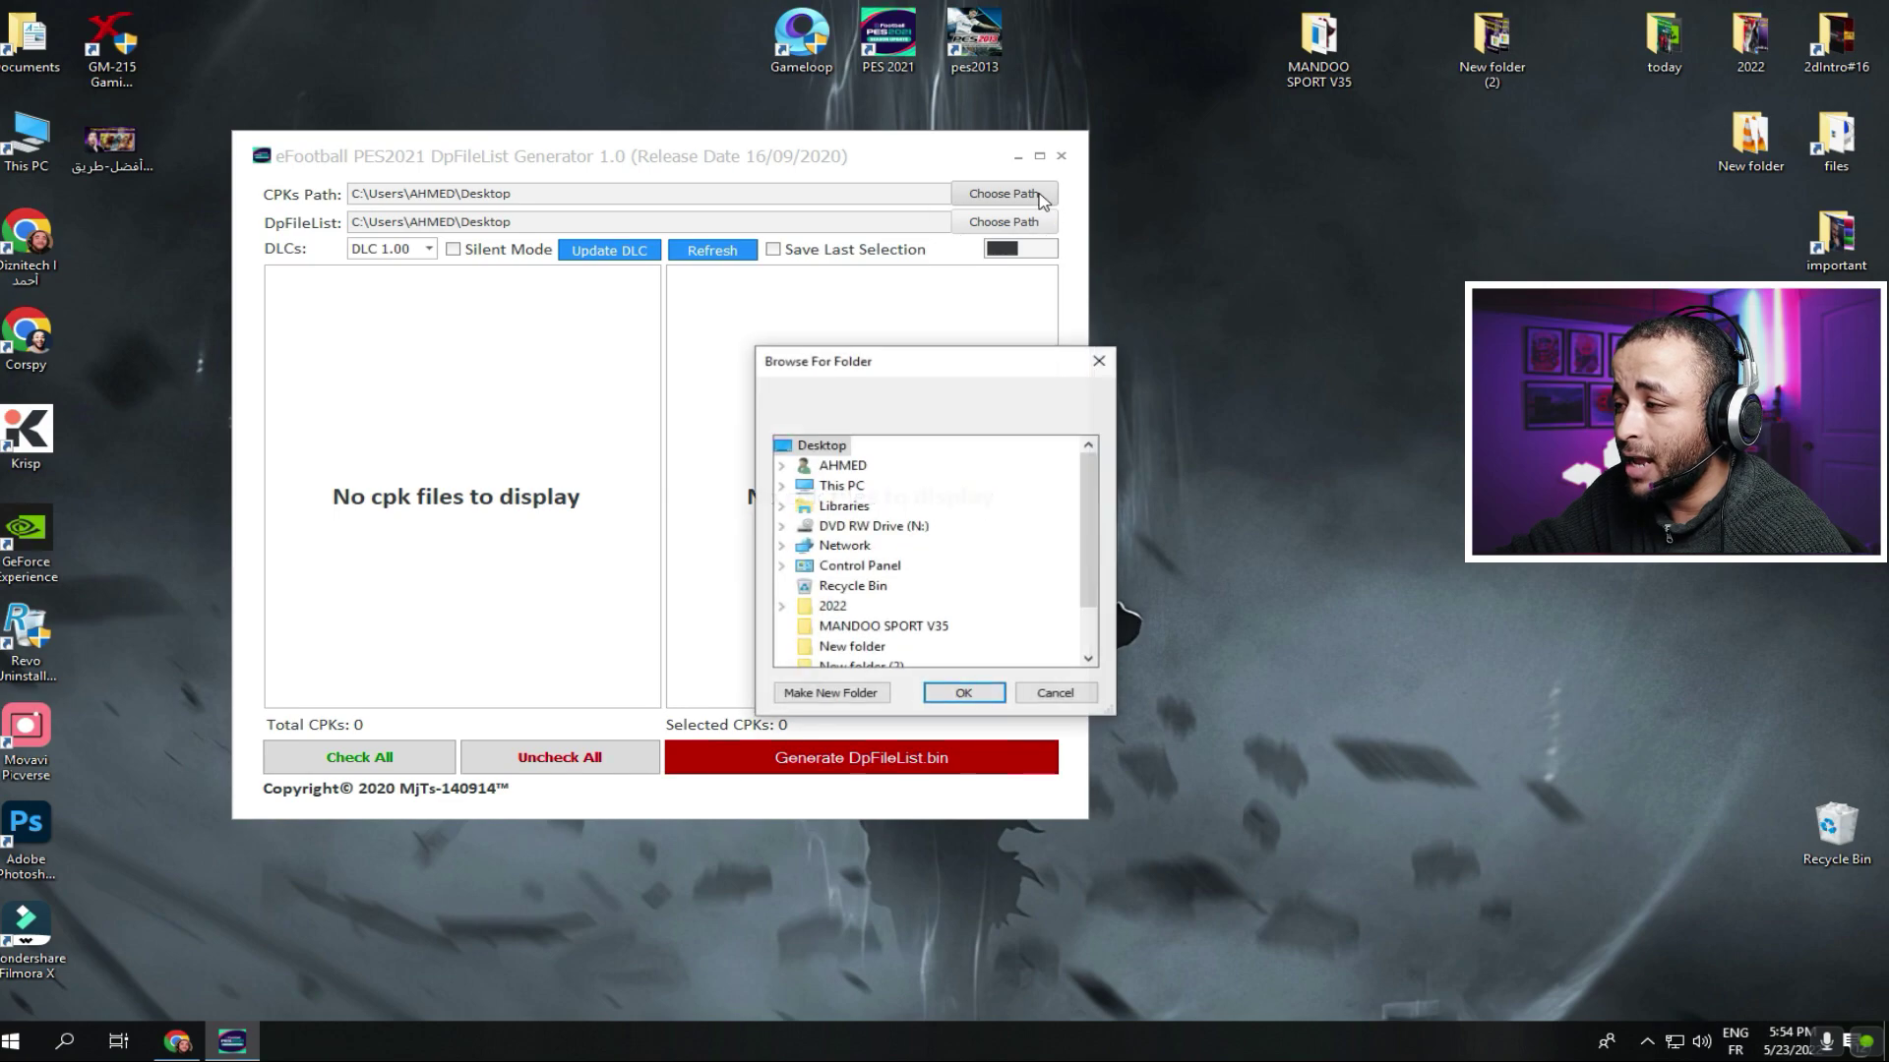
{"action": "double_click", "coordinate": [846, 487]}
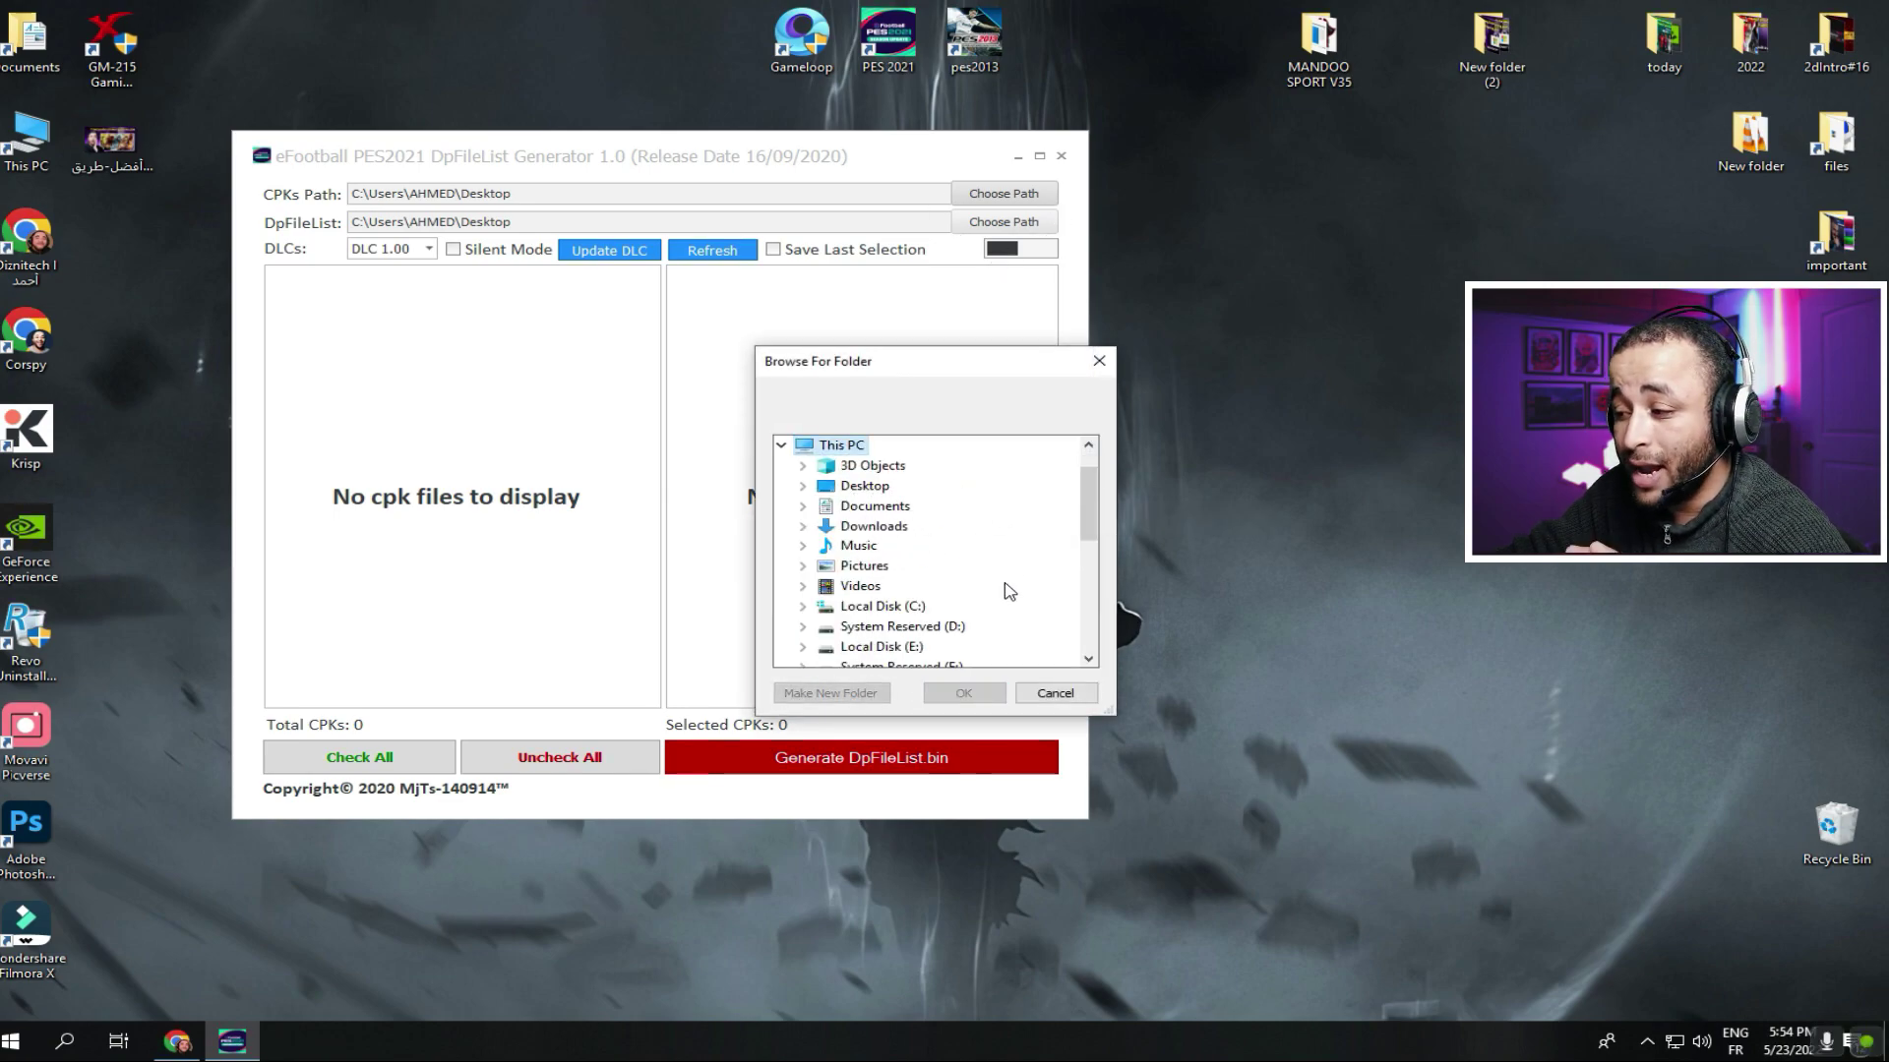
{"action": "scroll", "coordinate": [886, 551], "scroll_direction": "down", "scroll_amount": 1}
{"action": "double_click", "coordinate": [861, 637]}
{"action": "scroll", "coordinate": [1023, 548], "scroll_direction": "down", "scroll_amount": 1}
{"action": "scroll", "coordinate": [974, 512], "scroll_direction": "up", "scroll_amount": 1}
{"action": "double_click", "coordinate": [934, 466]}
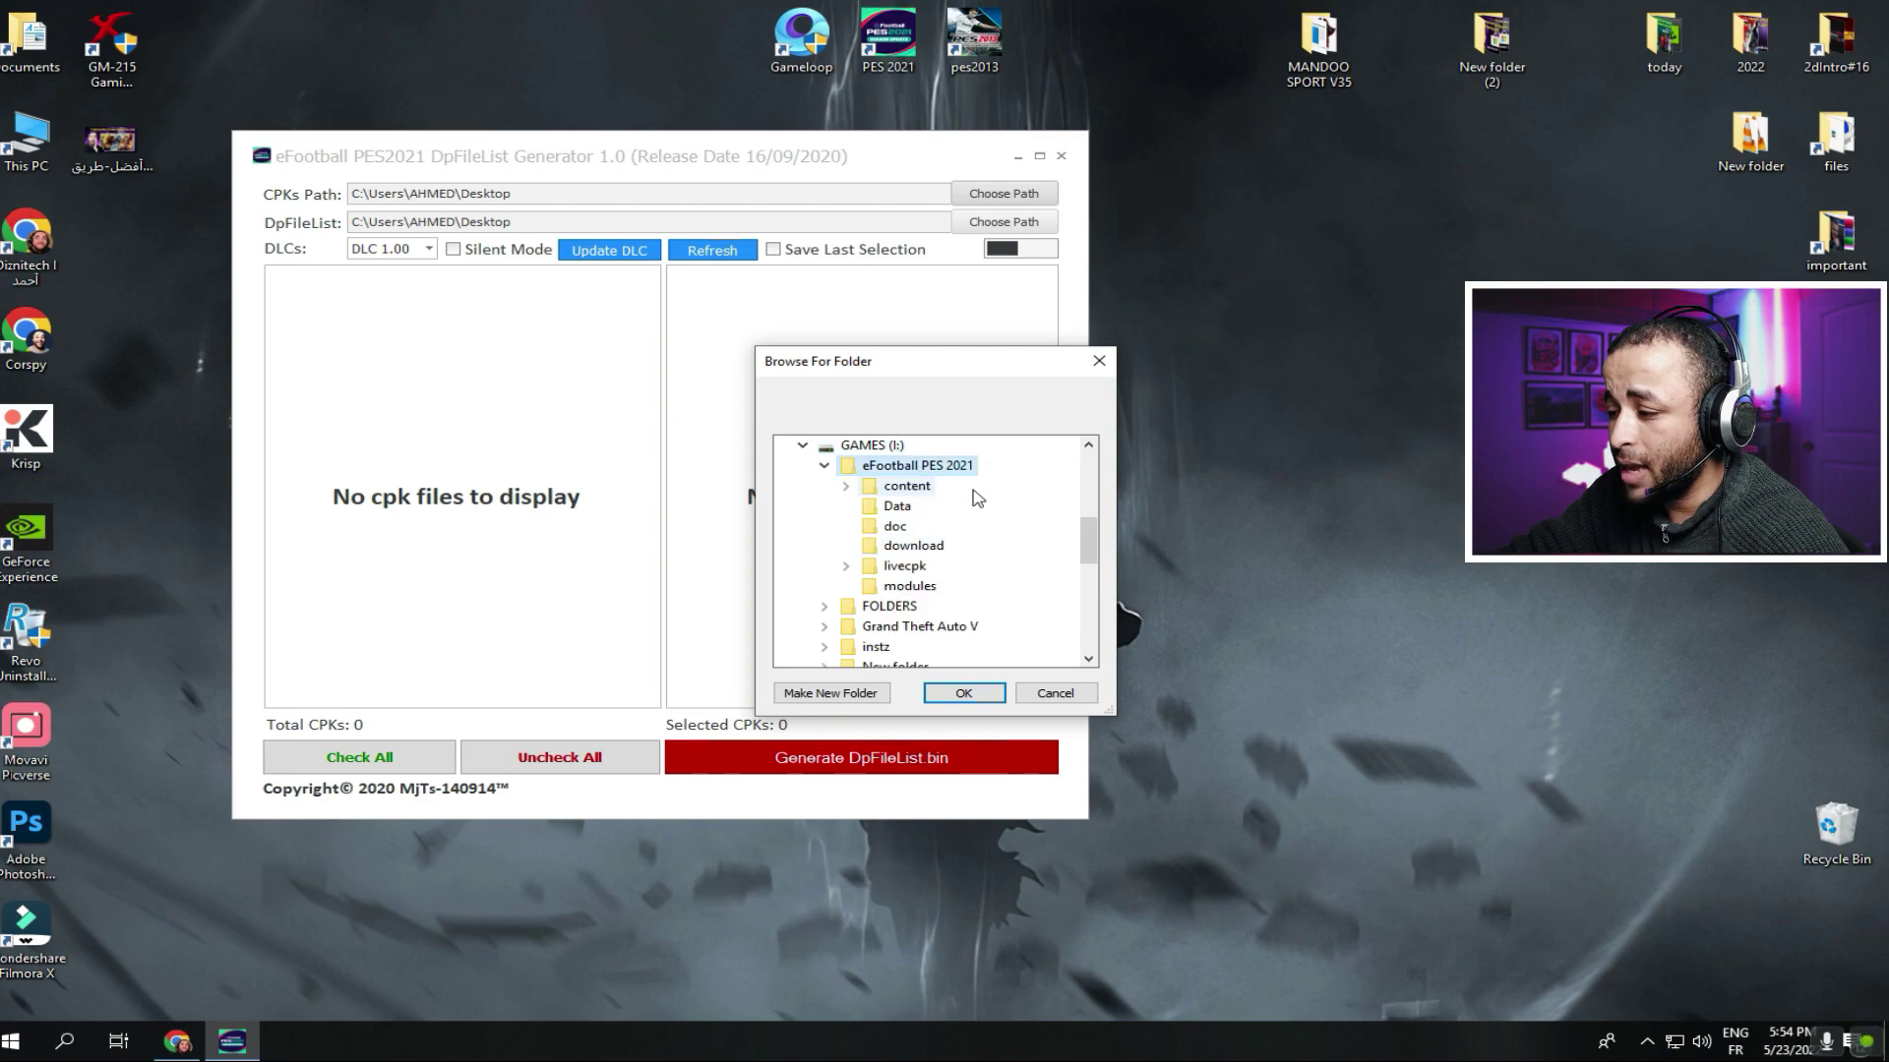
{"action": "left_click", "coordinate": [910, 547]}
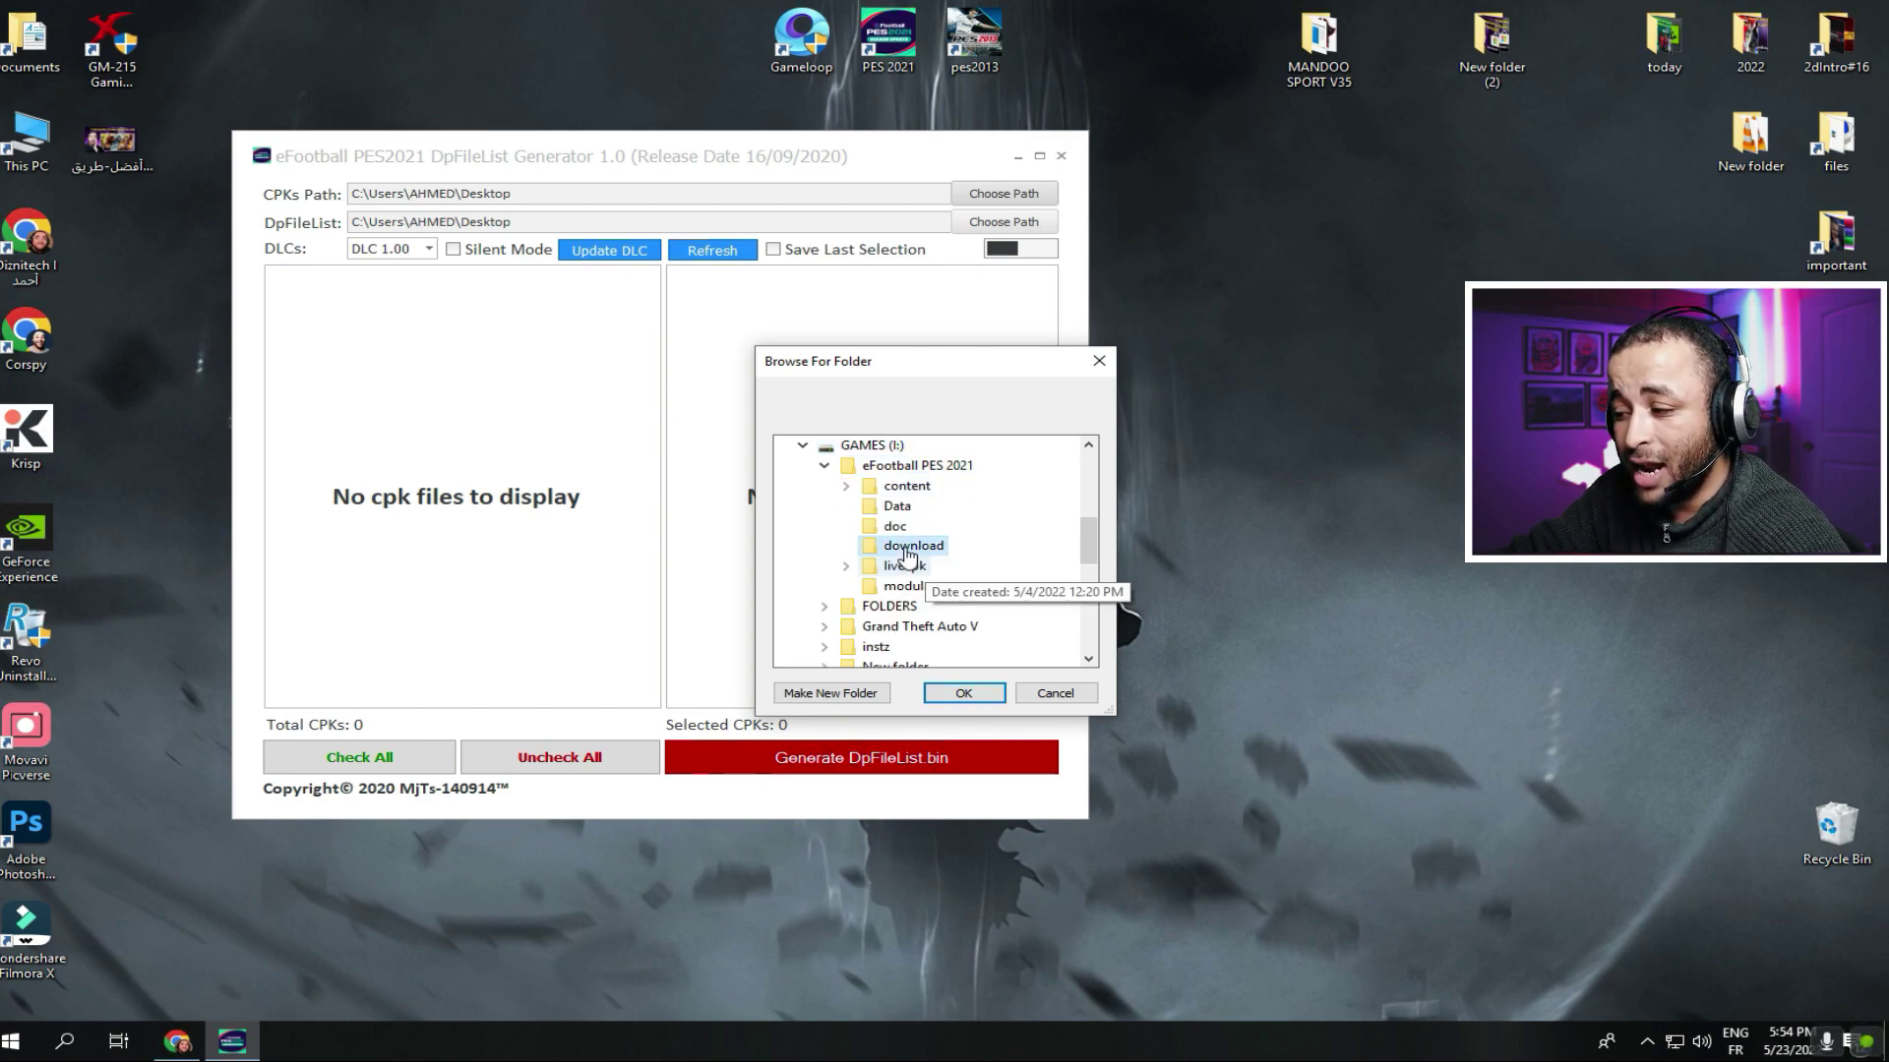
{"action": "left_click", "coordinate": [962, 693]}
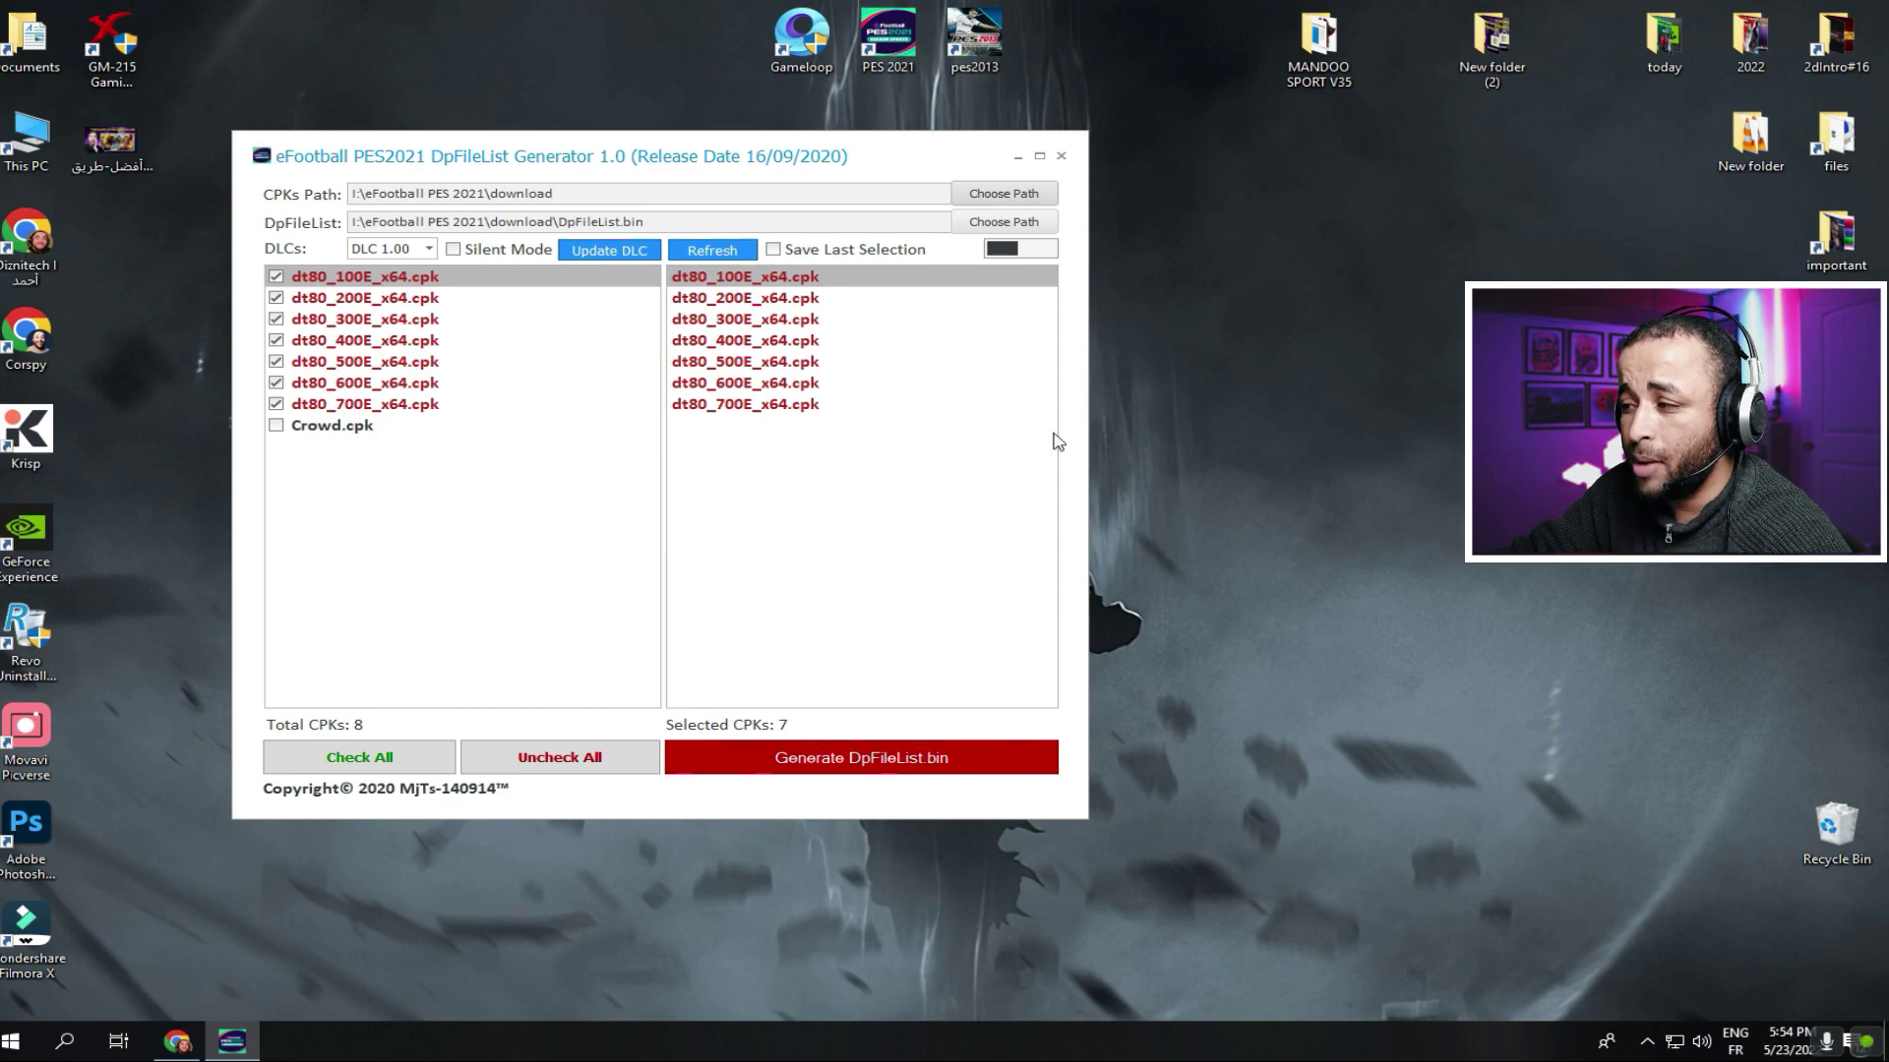
Step: Include Crowd.cpk with all other CPK files, generate DpFileList.bin, and close the generator
{"action": "right_click", "coordinate": [1209, 410]}
{"action": "left_click", "coordinate": [1279, 469]}
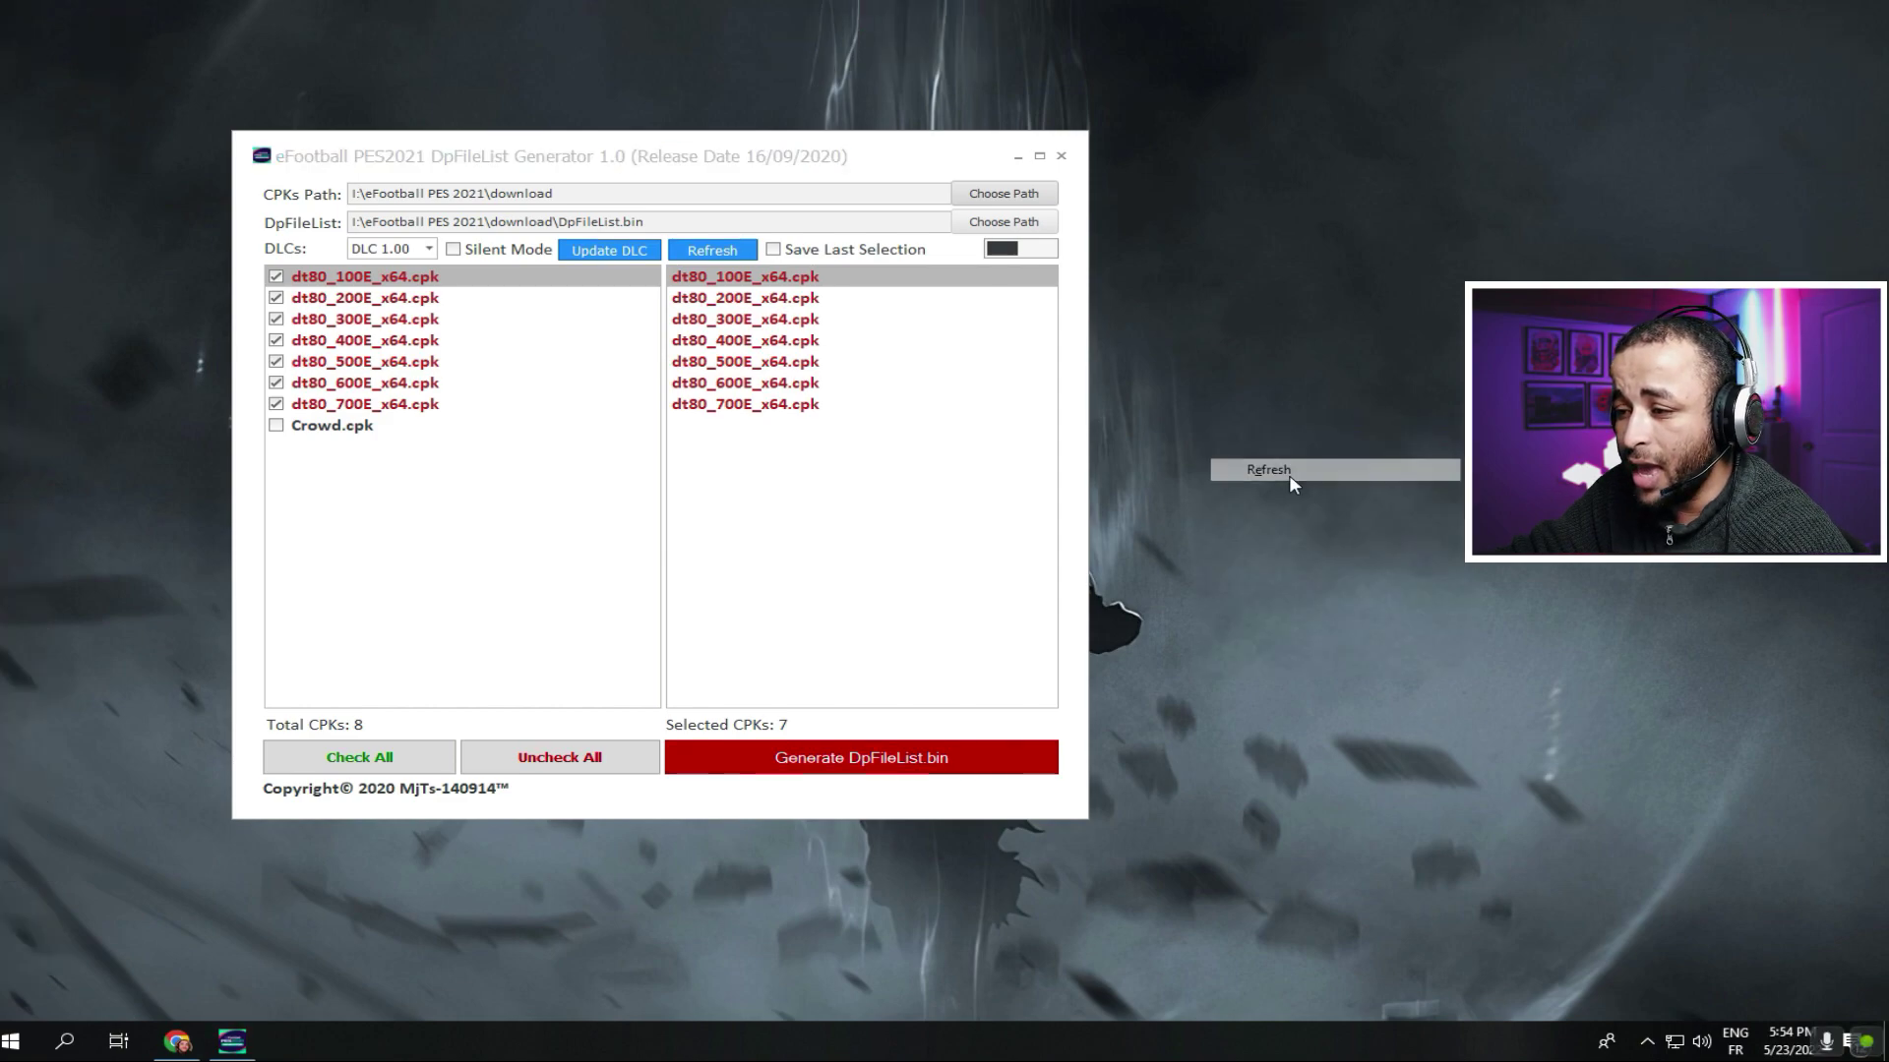
{"action": "left_click", "coordinate": [276, 427]}
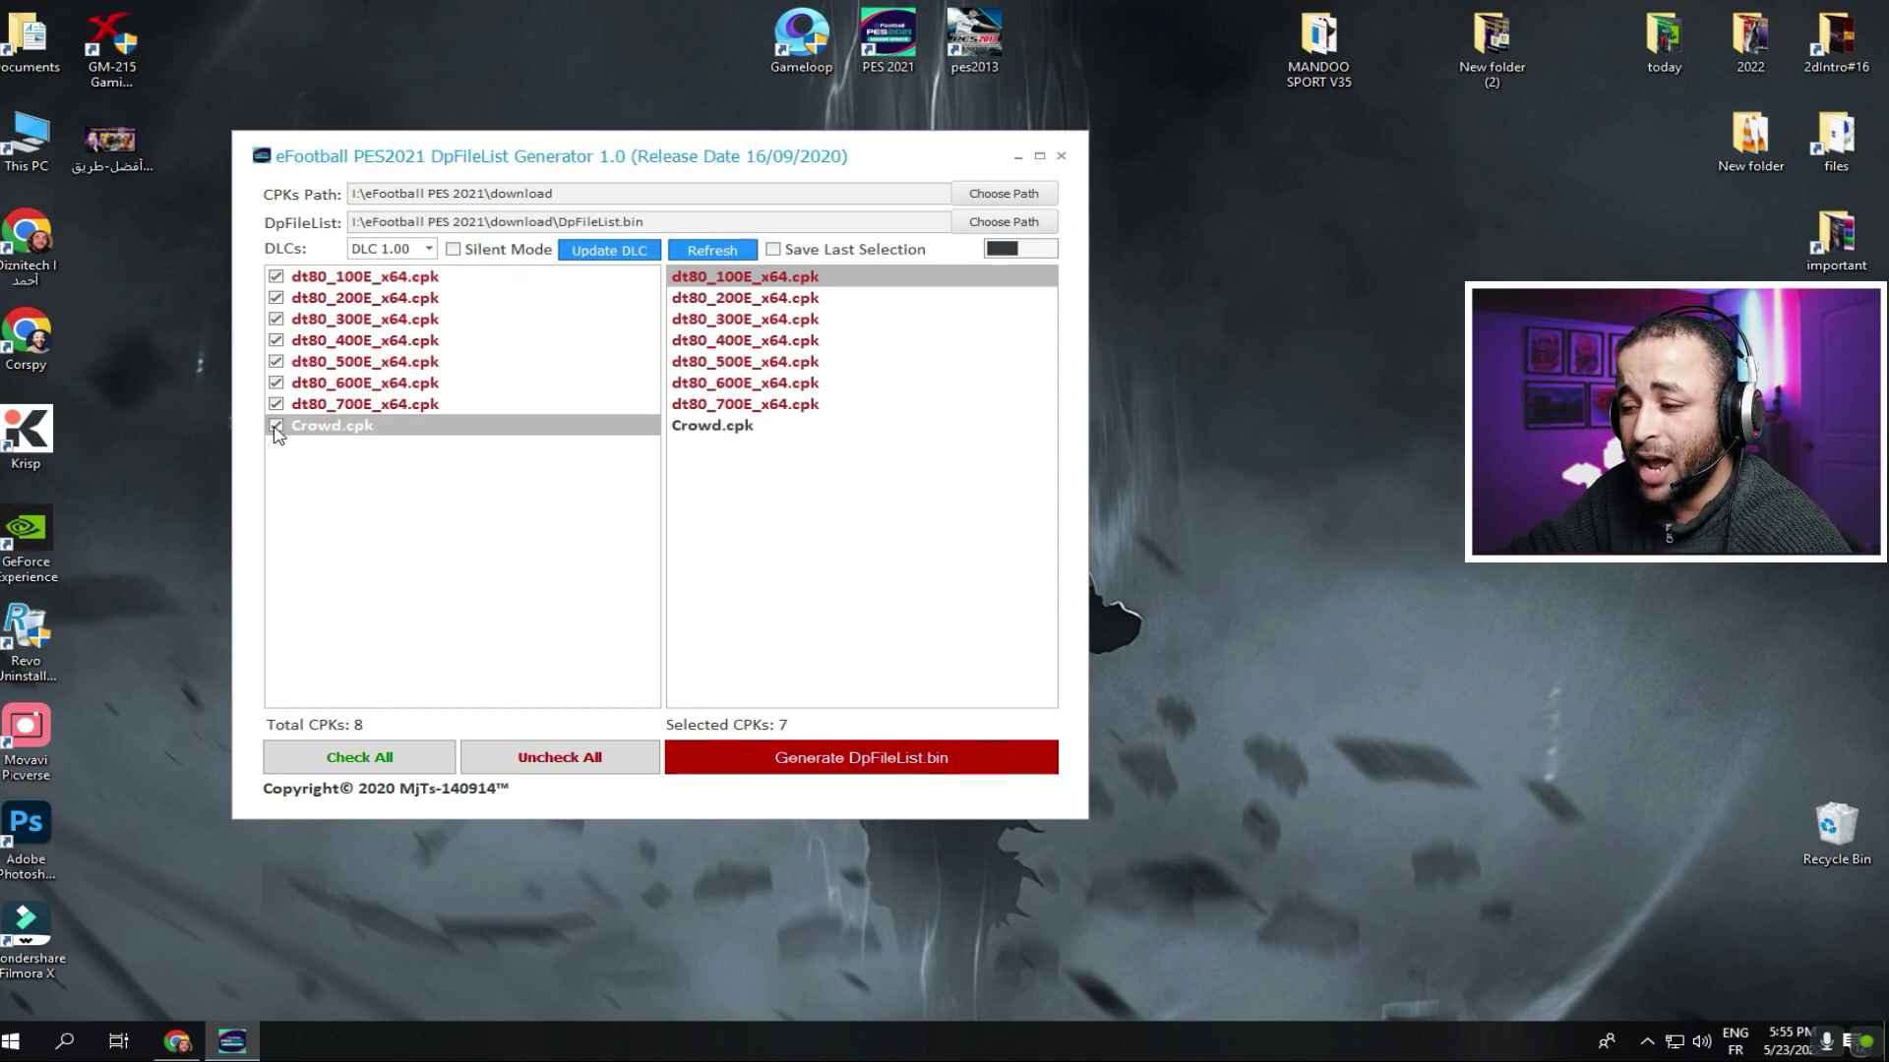
{"action": "left_click", "coordinate": [360, 757]}
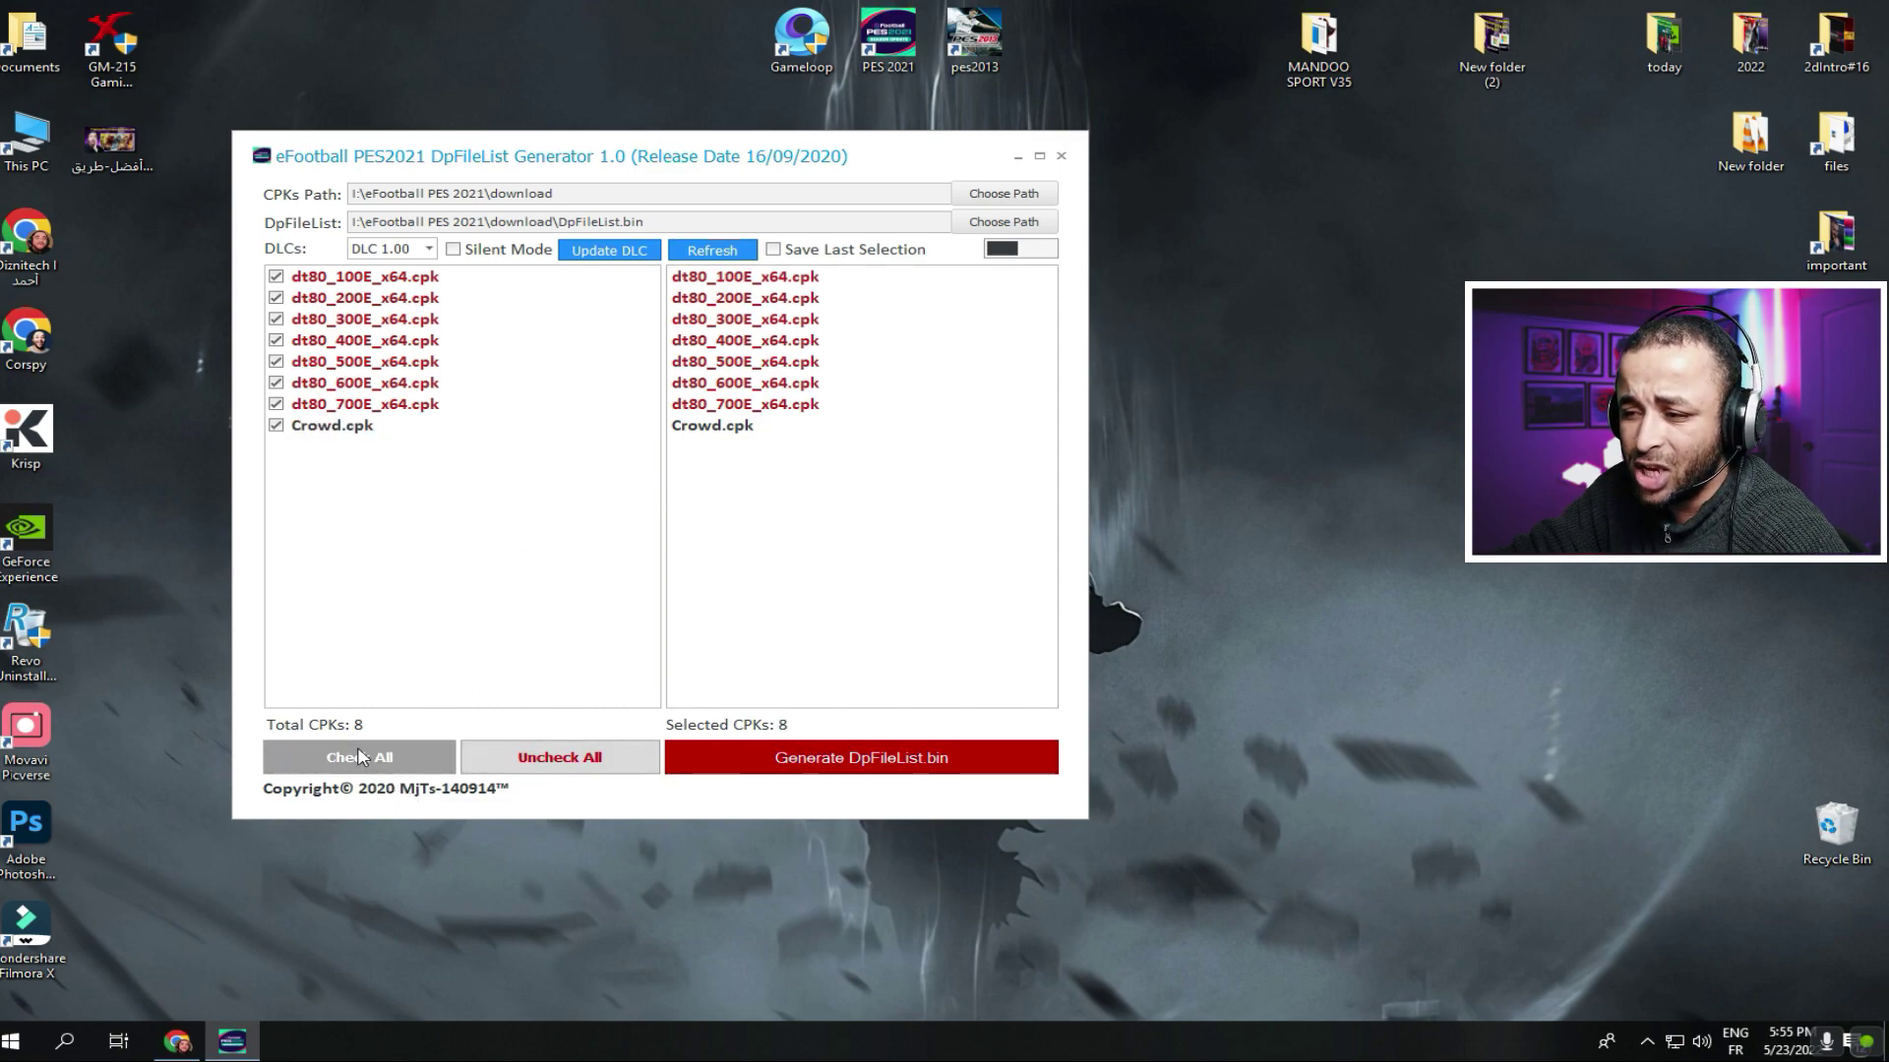
{"action": "left_click", "coordinate": [678, 758]}
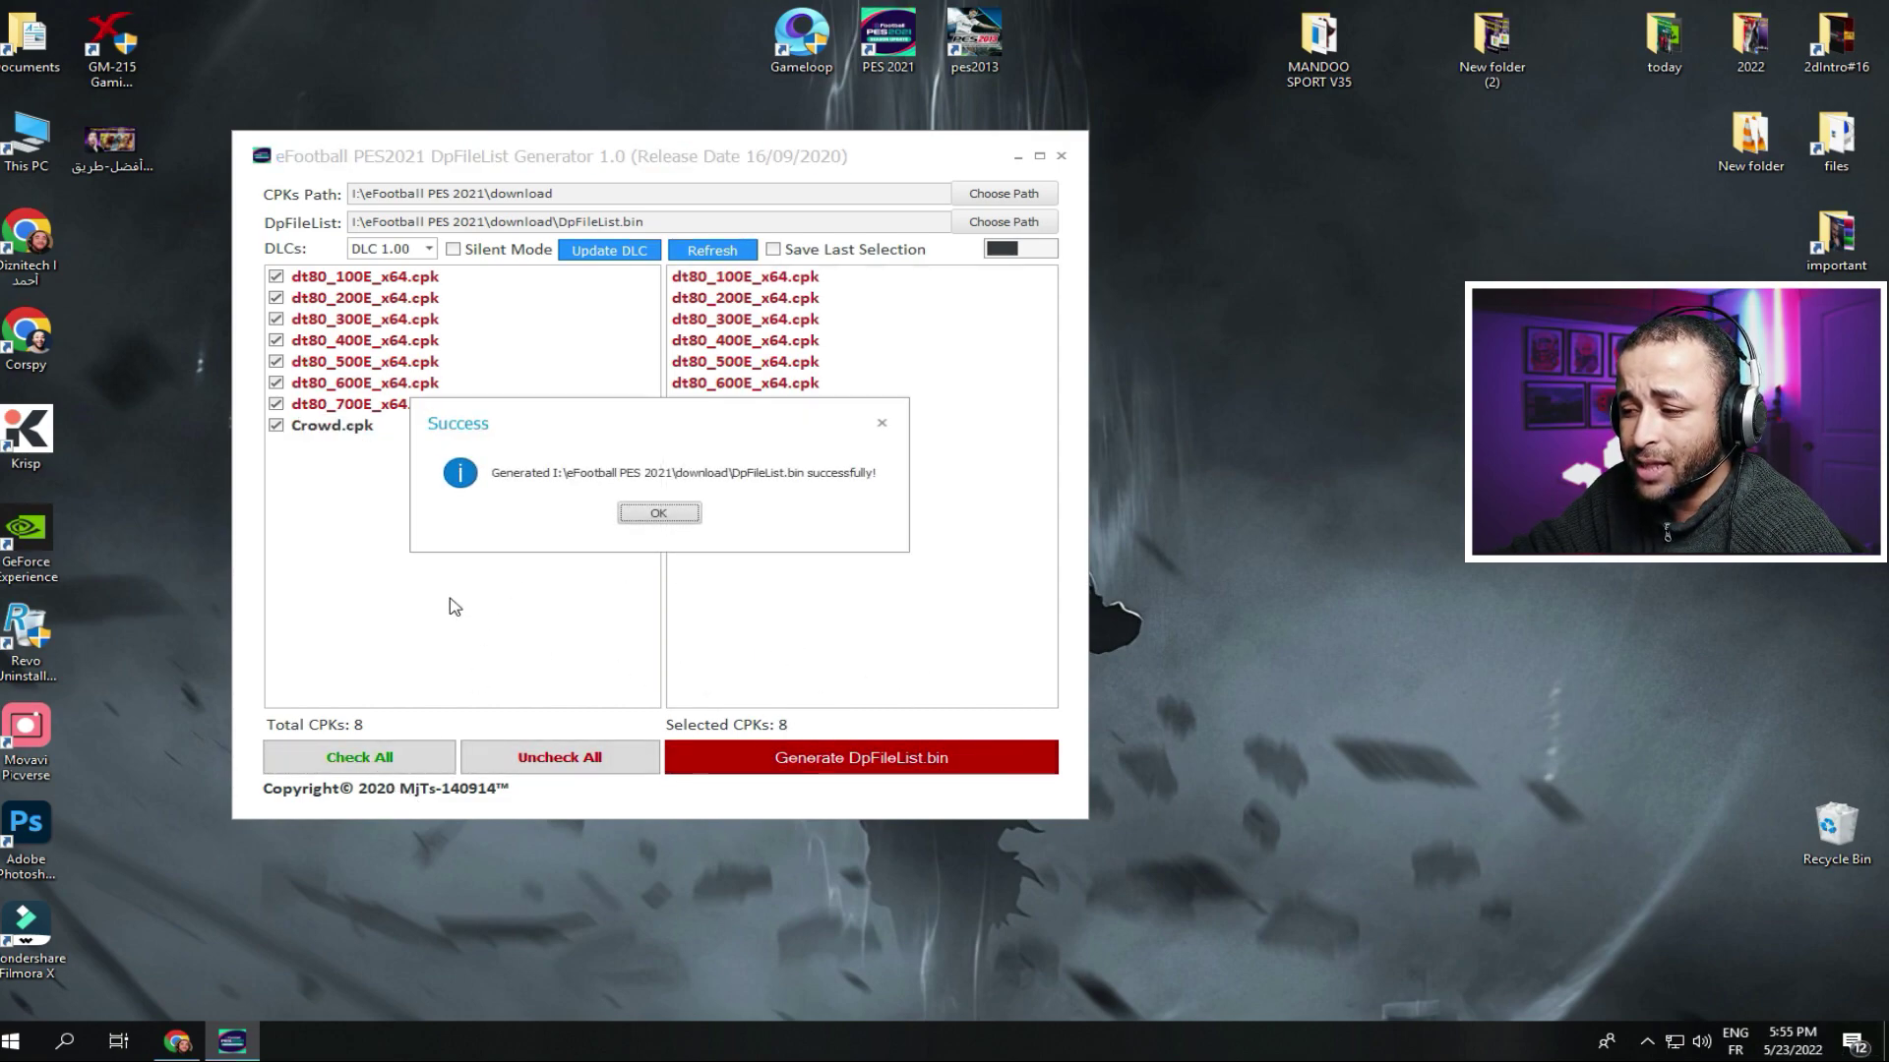
{"action": "left_click", "coordinate": [658, 517]}
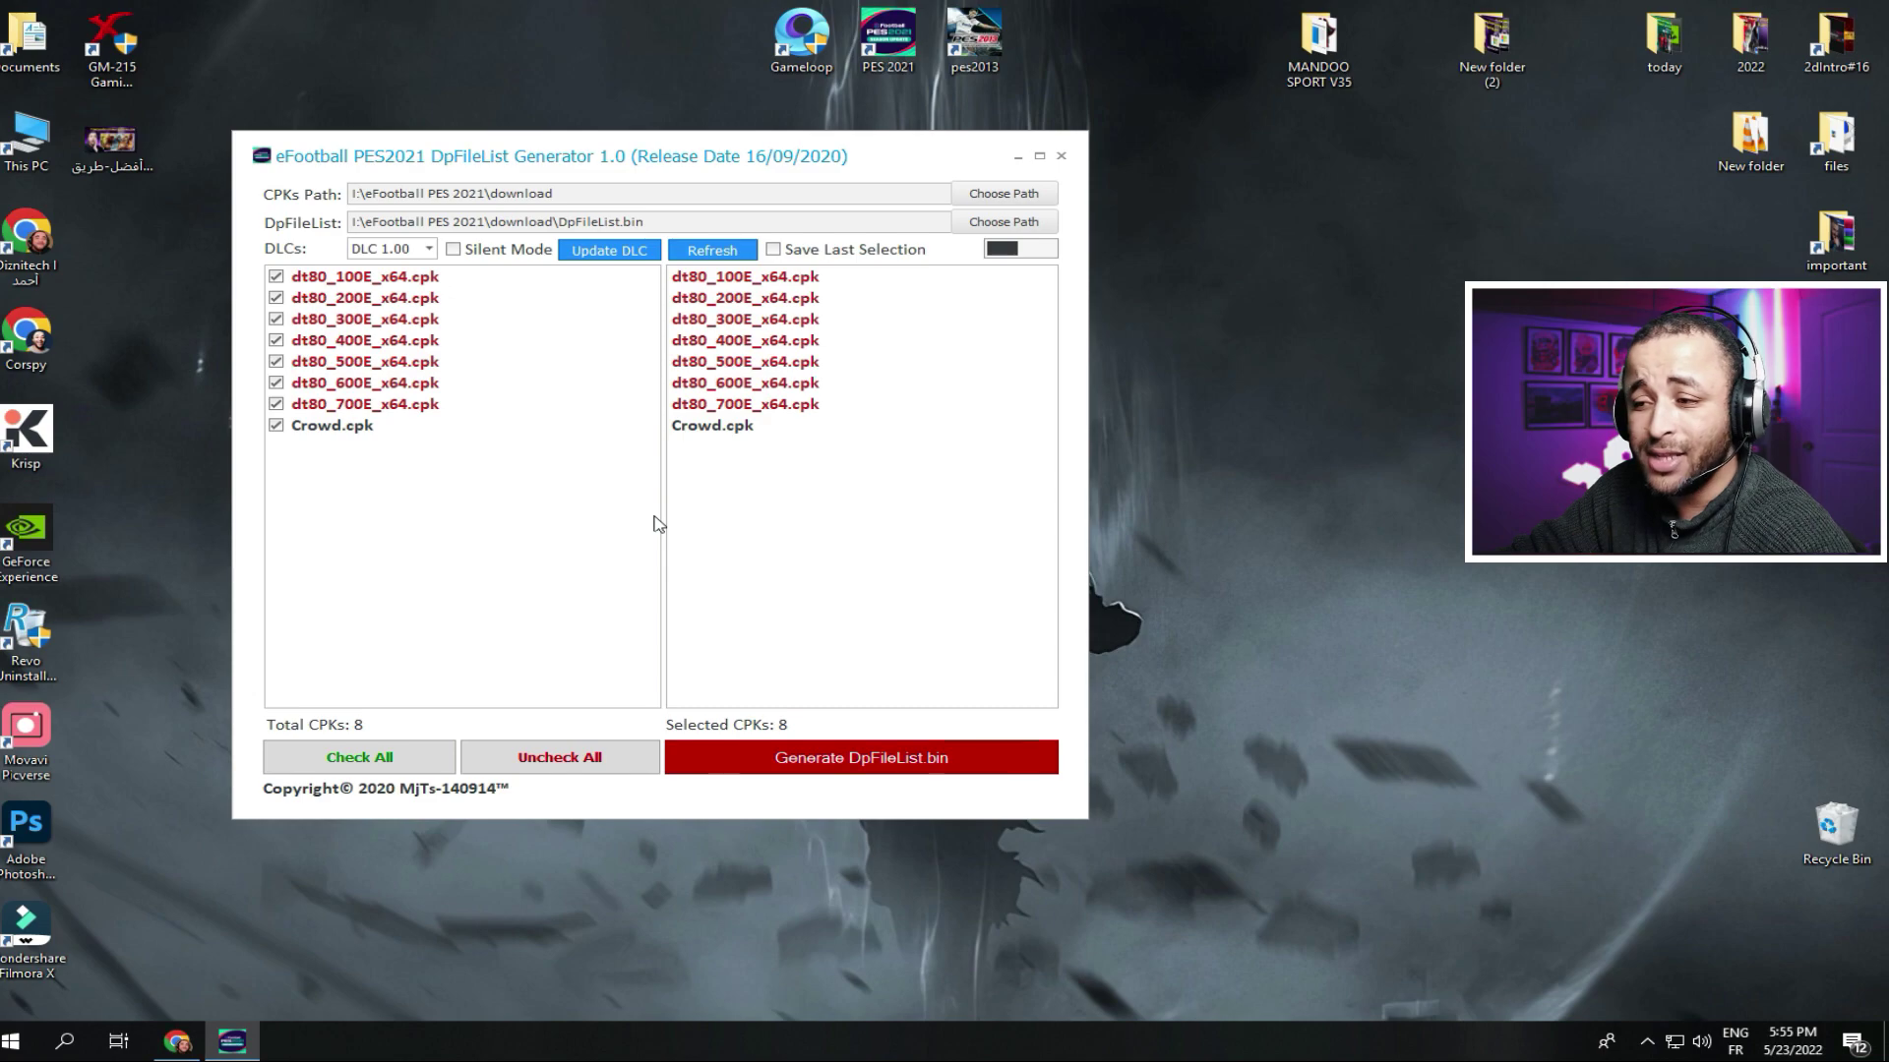
{"action": "left_click", "coordinate": [1060, 156]}
{"action": "right_click", "coordinate": [935, 266]}
{"action": "left_click", "coordinate": [997, 326]}
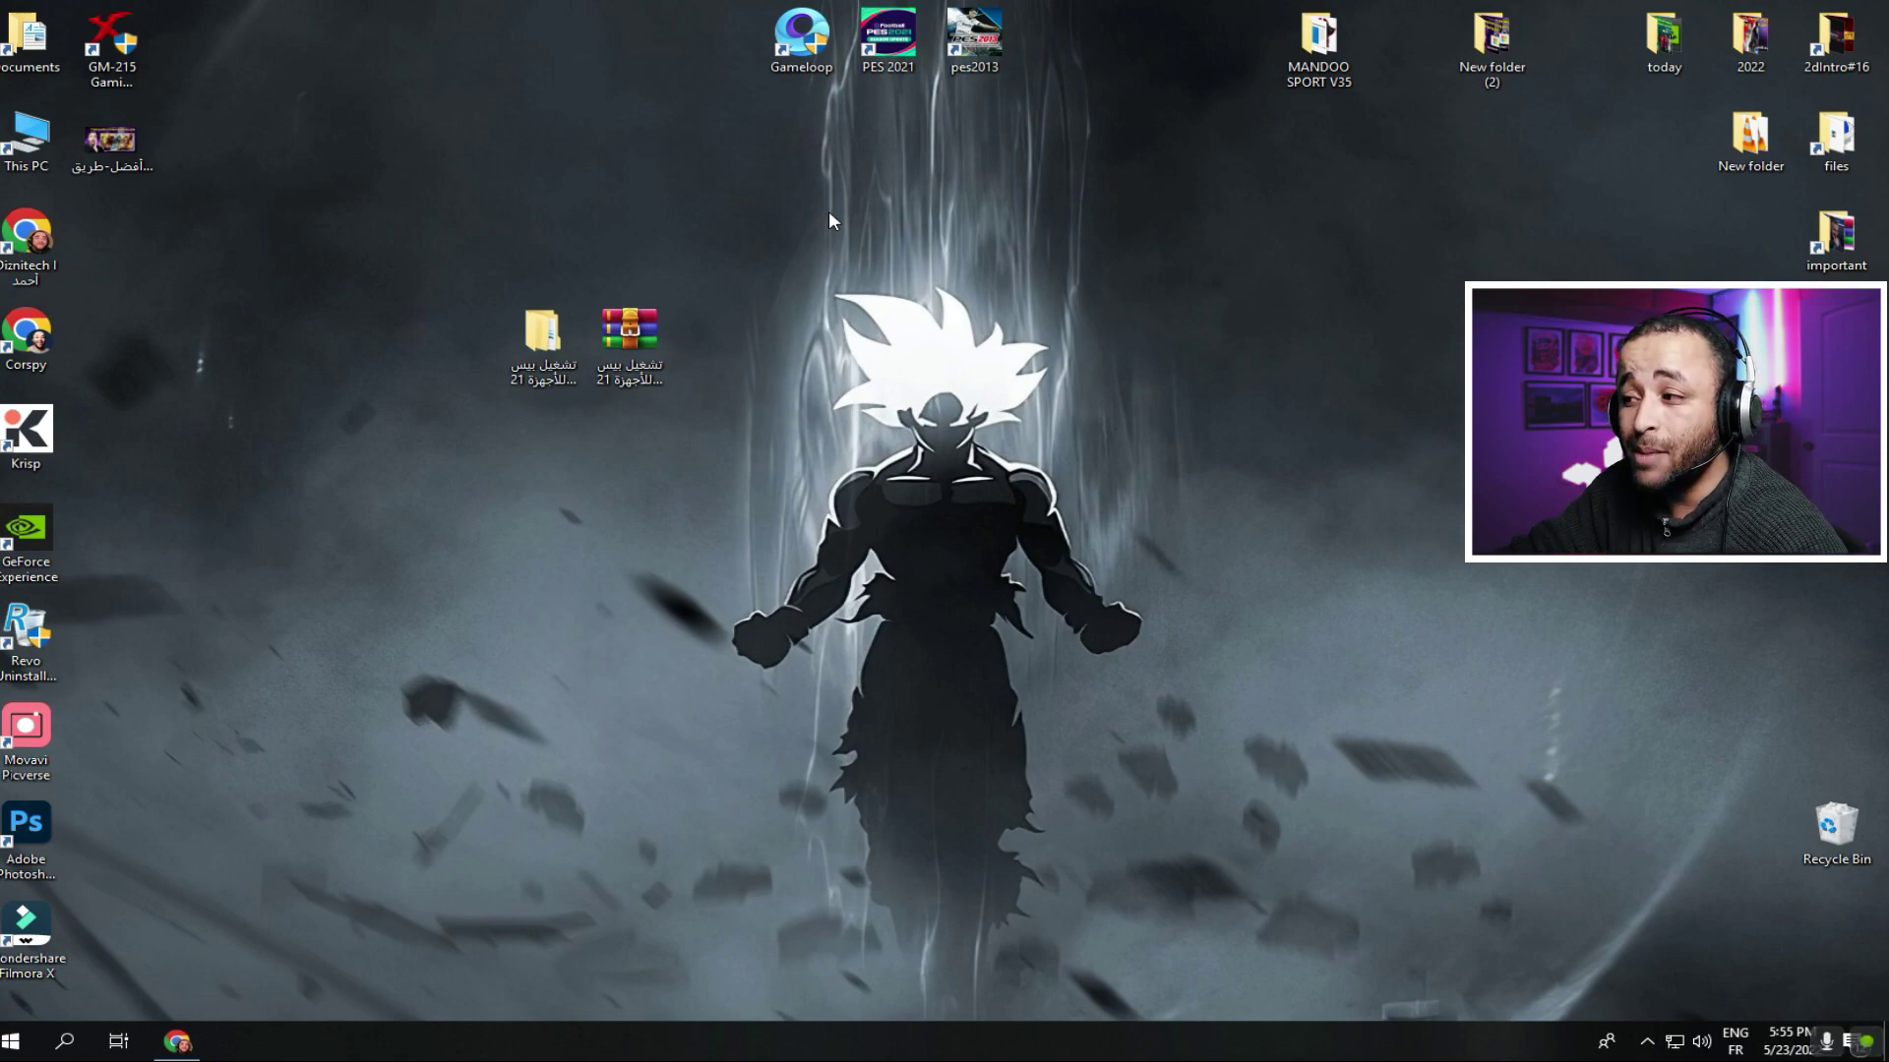
{"action": "right_click", "coordinate": [828, 211]}
{"action": "left_click", "coordinate": [889, 273]}
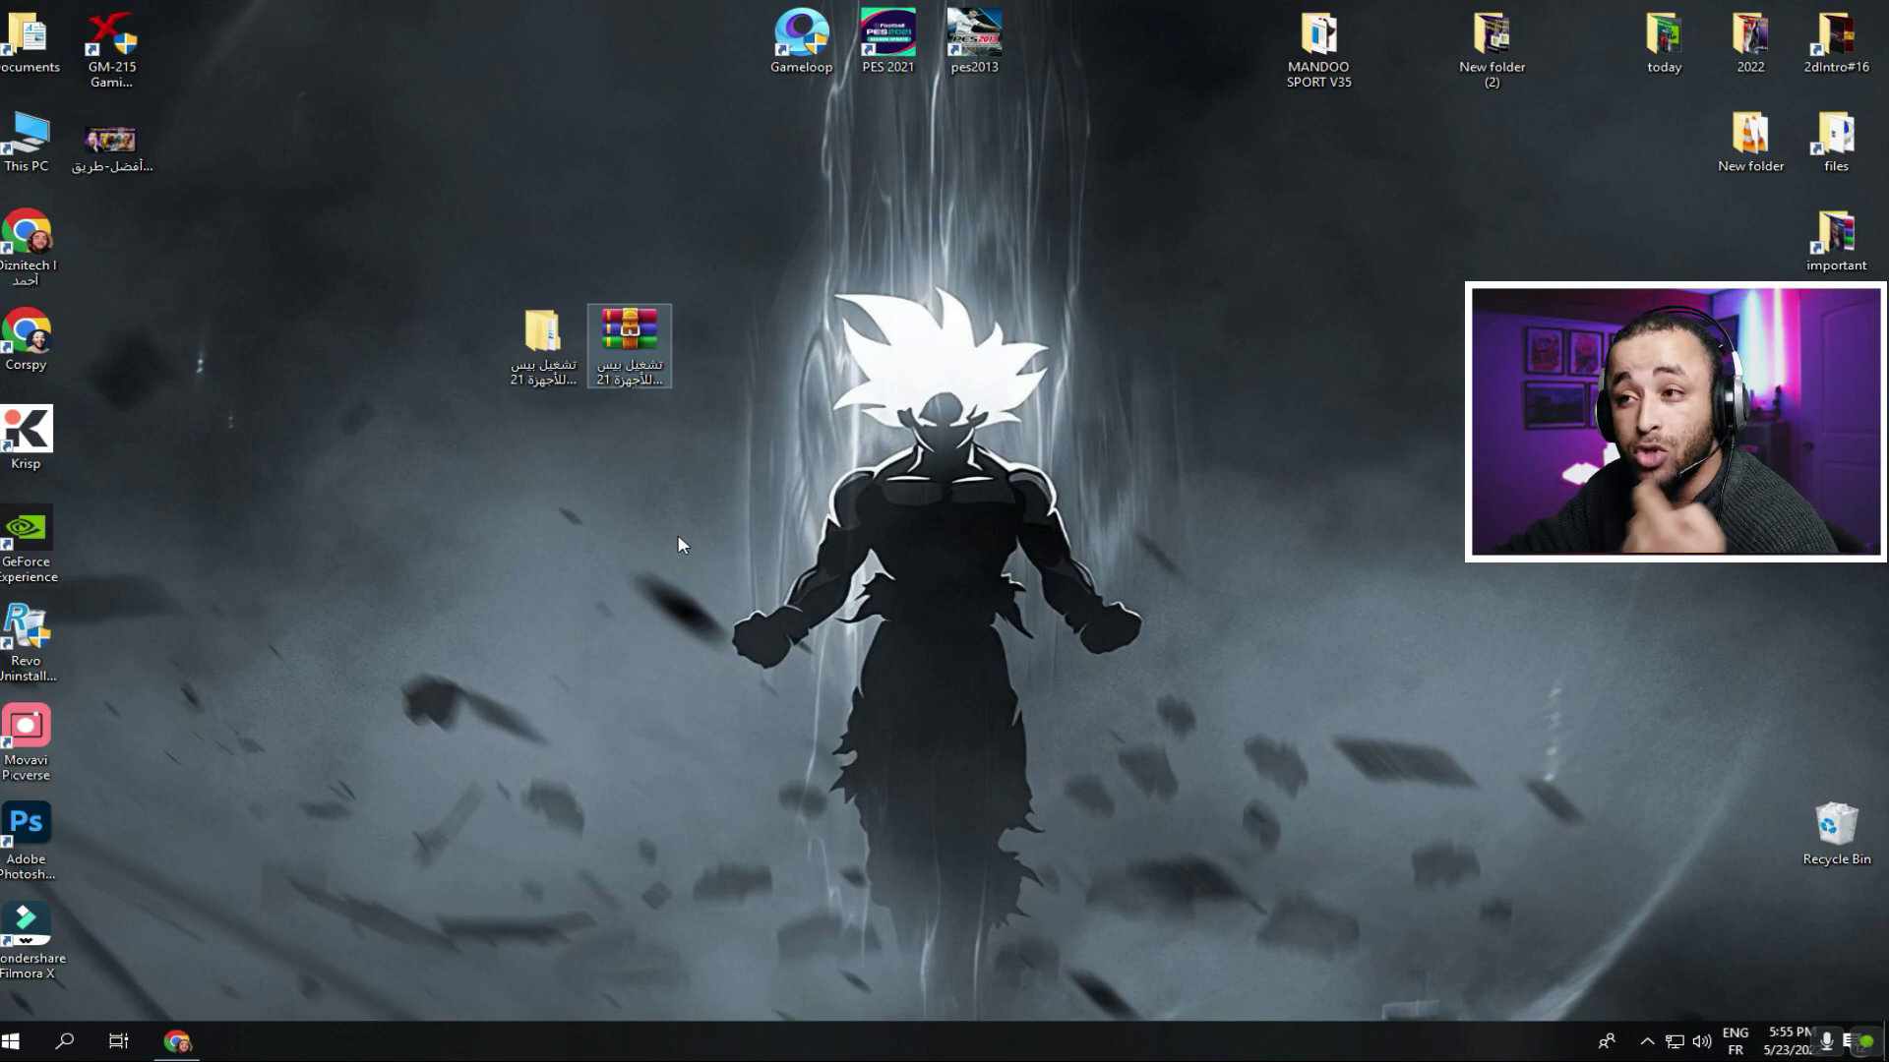
{"action": "right_click", "coordinate": [756, 384]}
{"action": "left_click", "coordinate": [838, 443]}
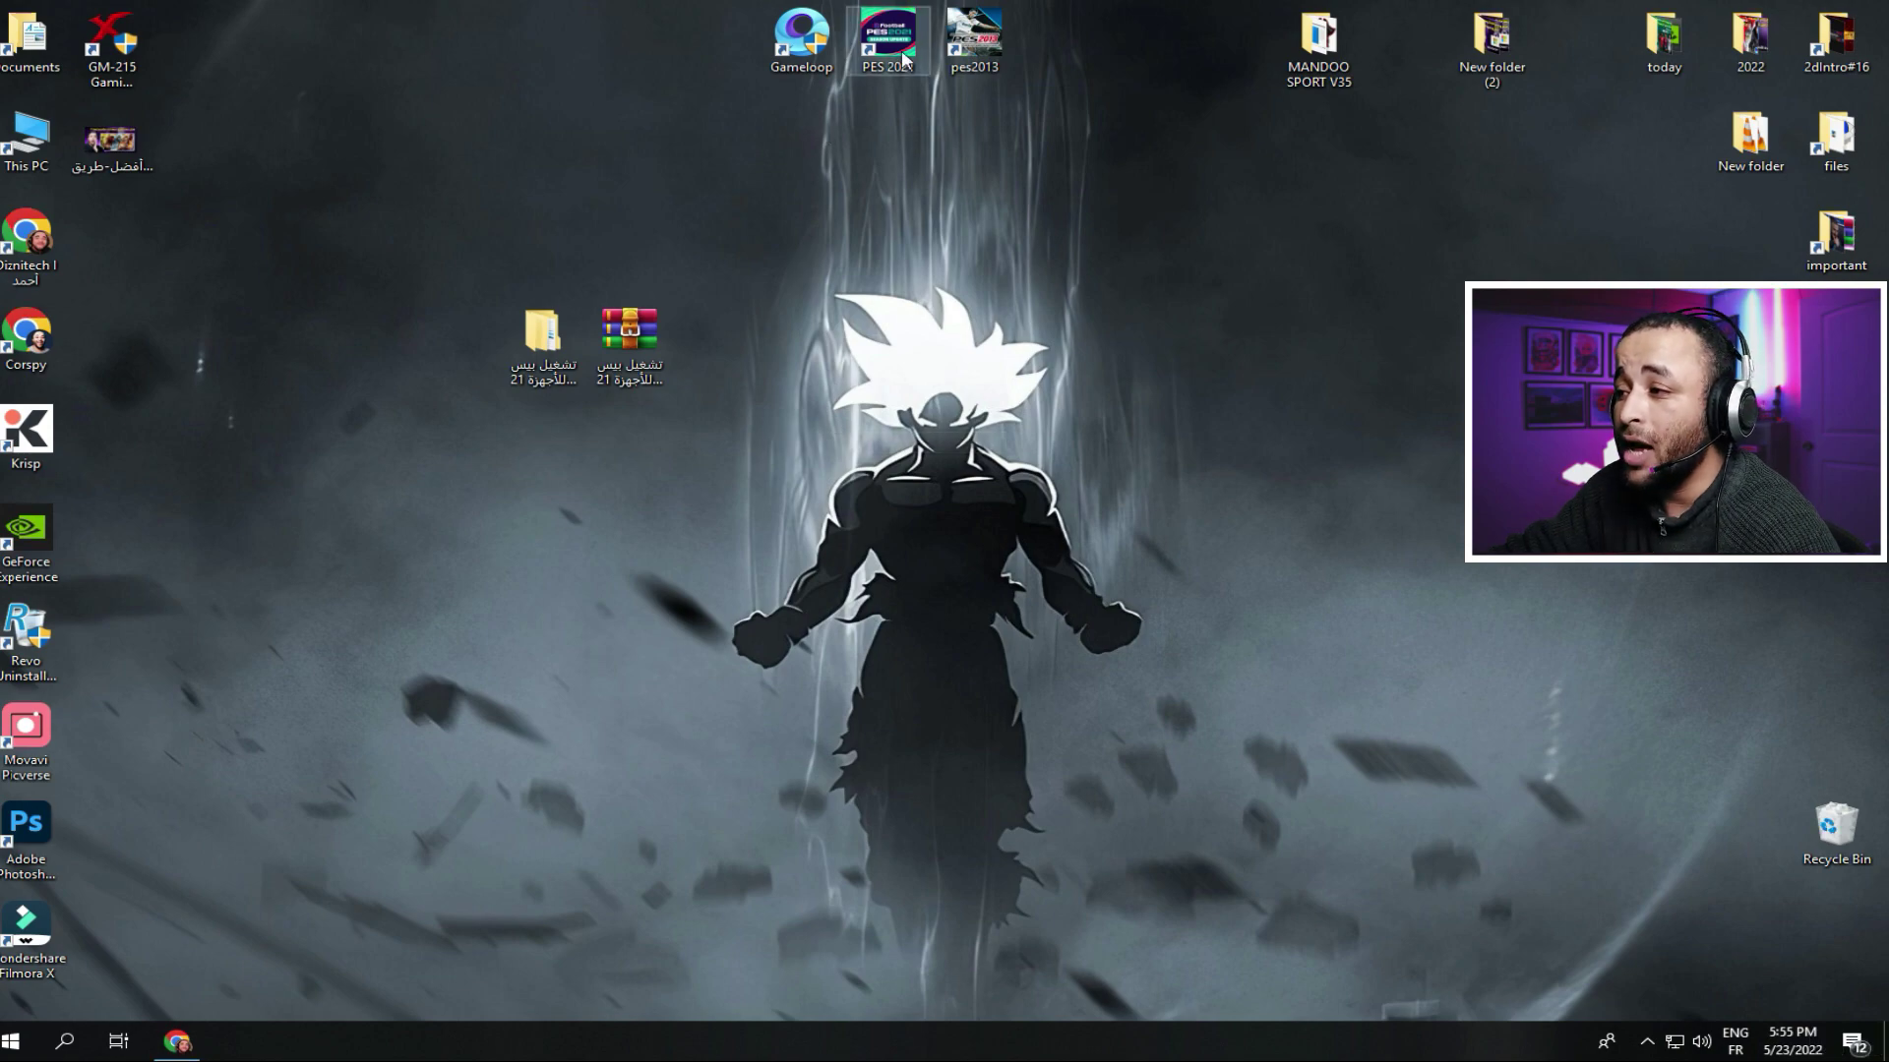
Step: Launch PES 2021 and open the system settings (إعدادات النظام) from the FC Barcelona versus Real Madrid match menu
{"action": "double_click", "coordinate": [896, 45]}
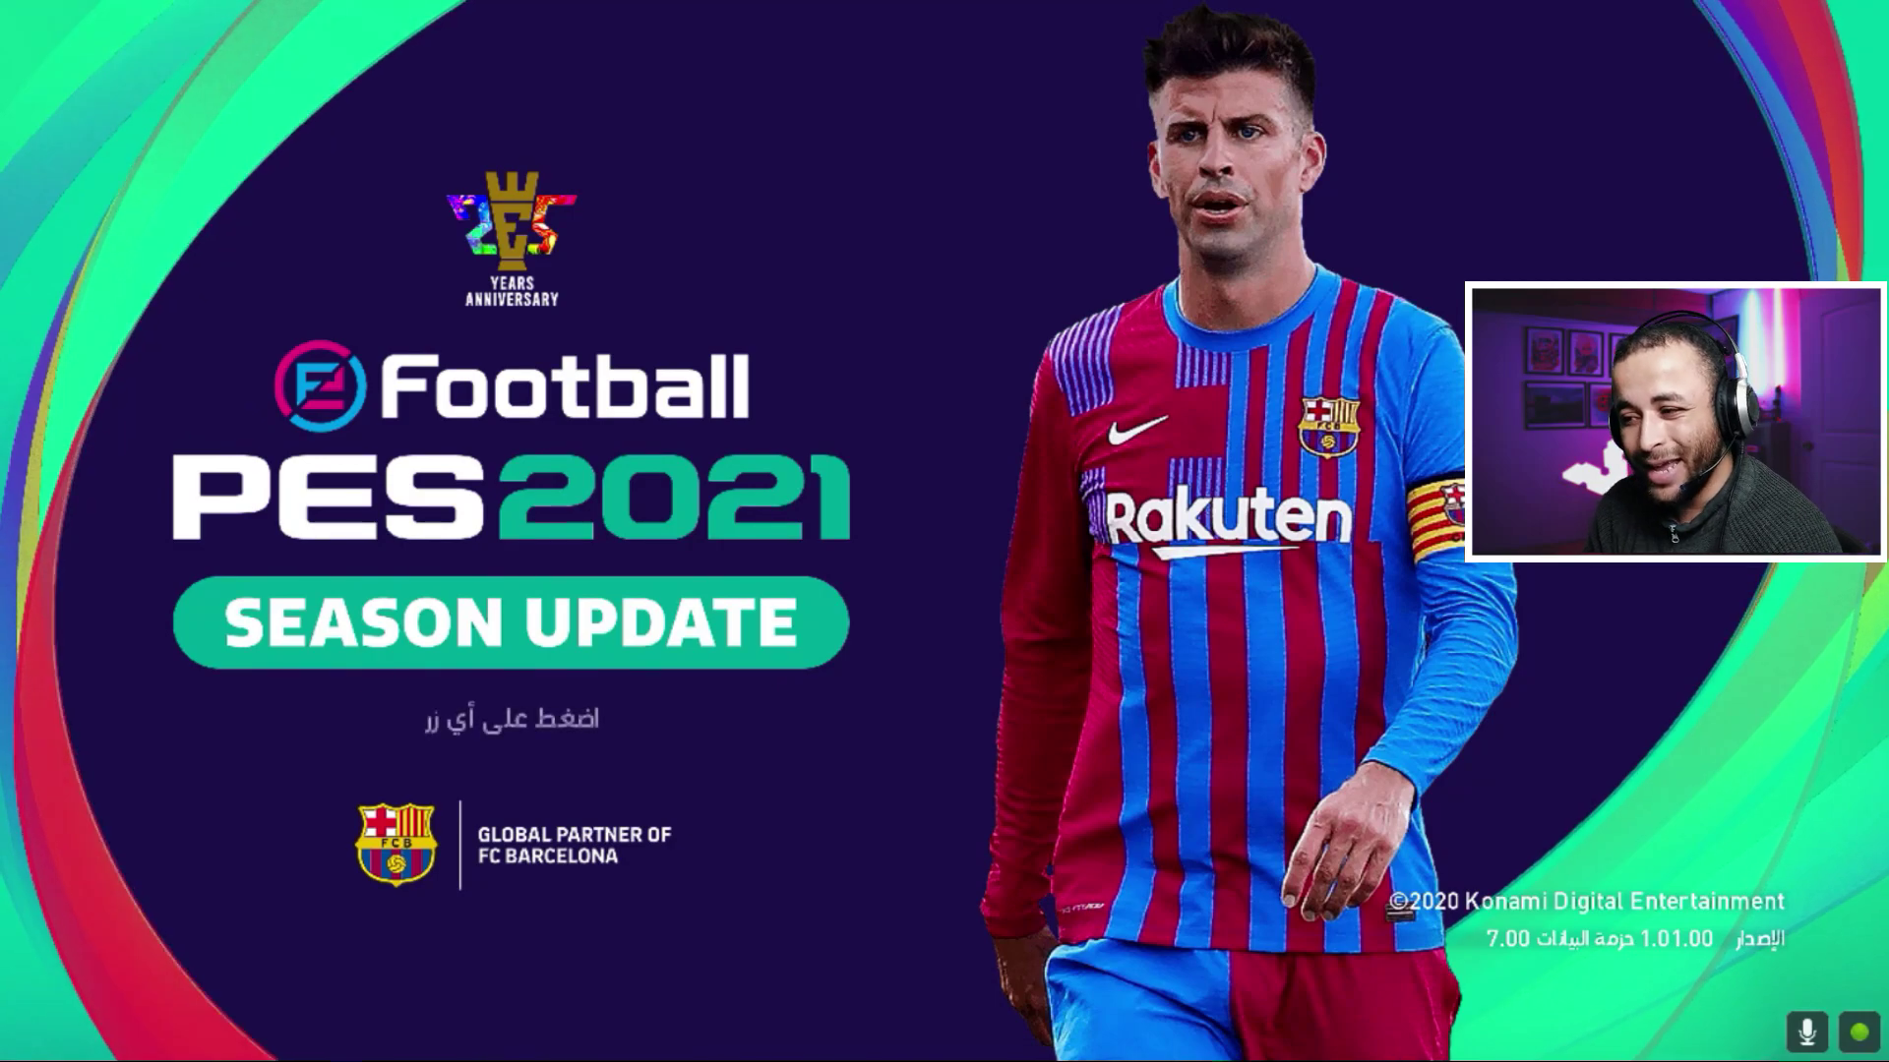
{"action": "key", "text": "Return"}
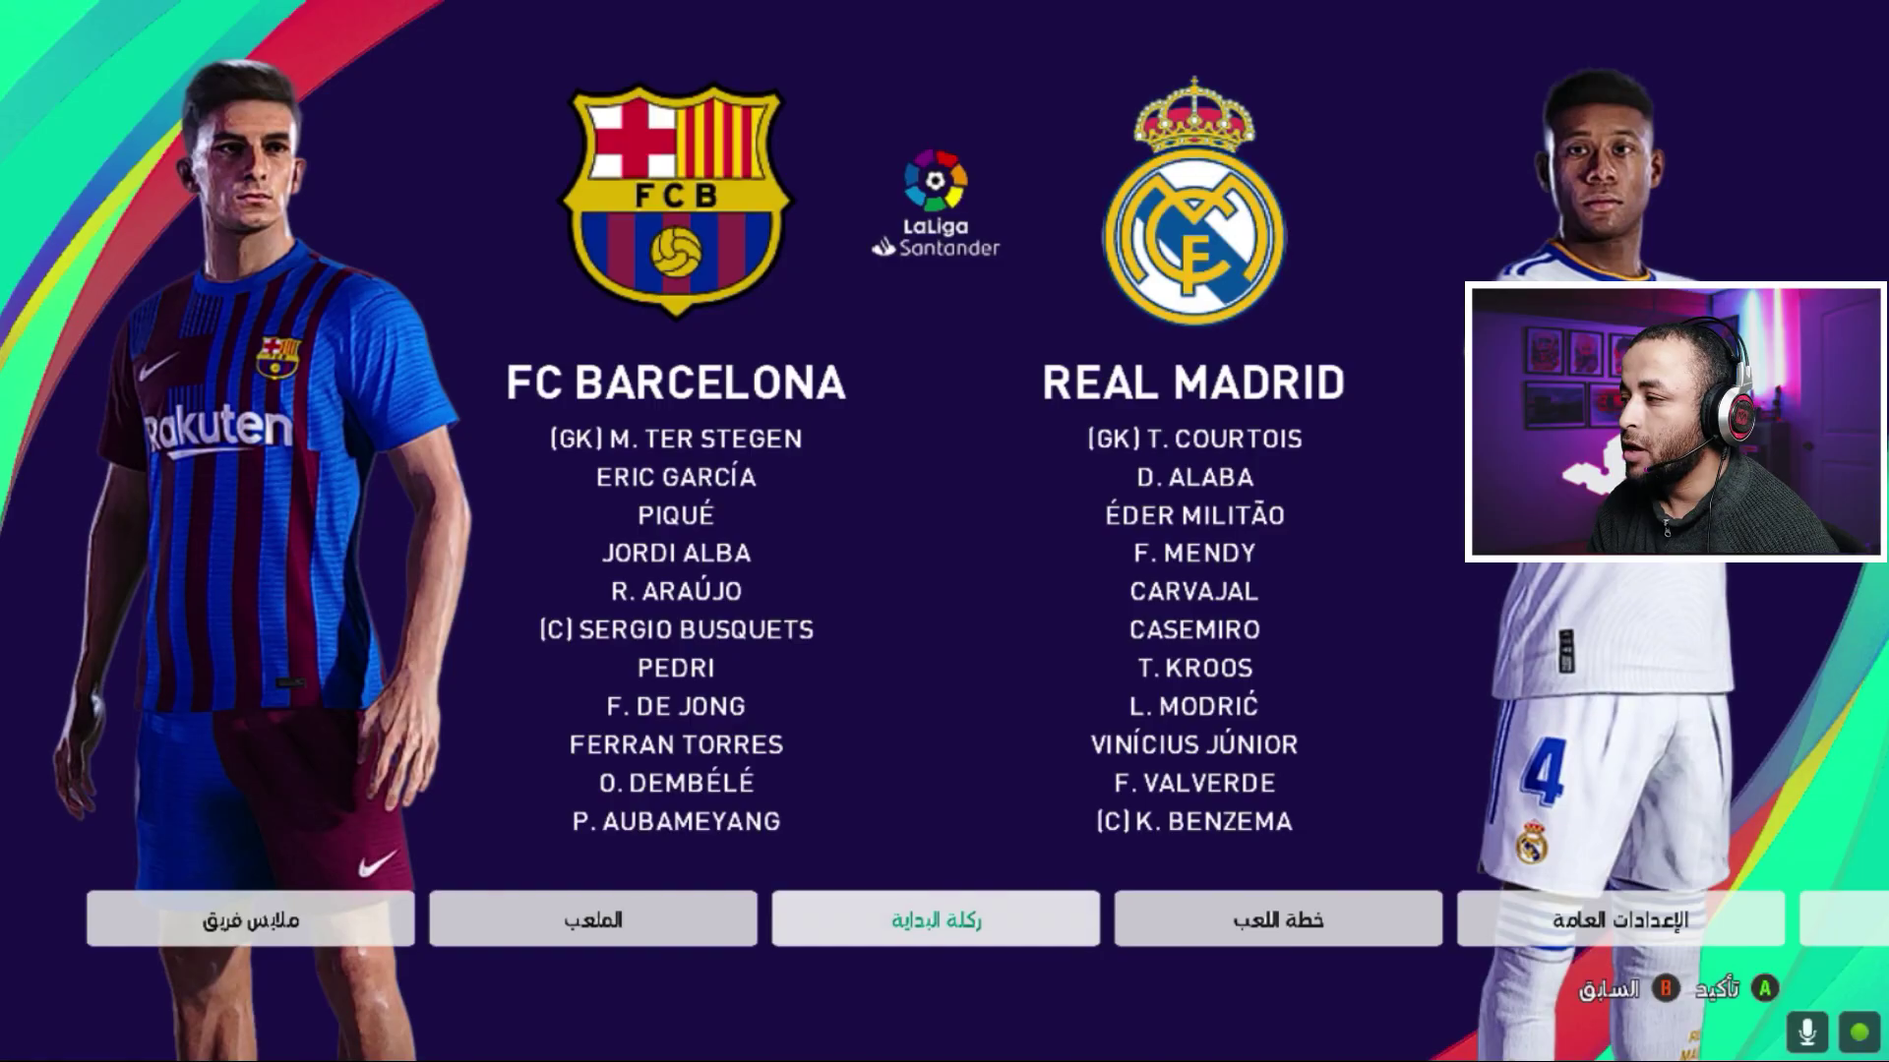
{"action": "key", "text": "Right"}
{"action": "key", "text": "Right"}
{"action": "key", "text": "Right"}
{"action": "key", "text": "Return"}
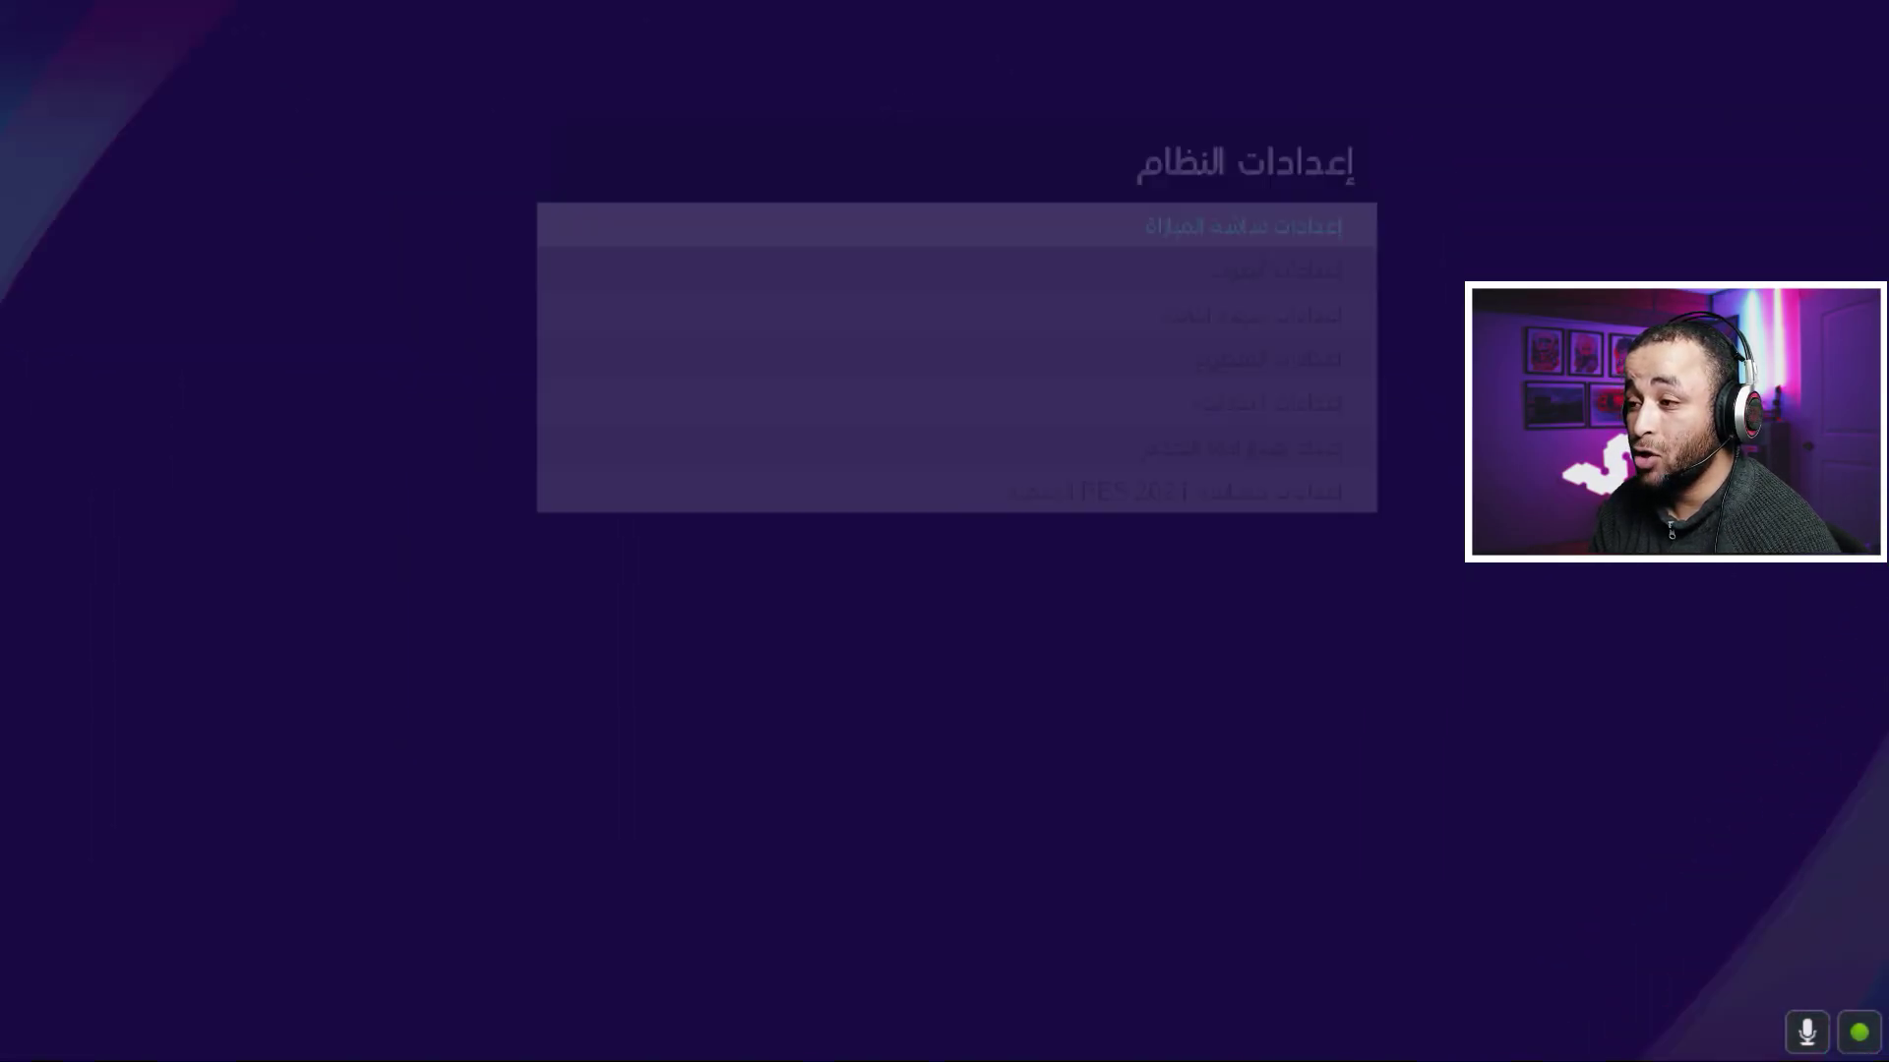
Step: Open the rendering settings (إعدادات المعالجة) from the system settings
{"action": "key", "text": "Down"}
{"action": "key", "text": "Down"}
{"action": "key", "text": "Down"}
{"action": "key", "text": "Down"}
{"action": "key", "text": "Return"}
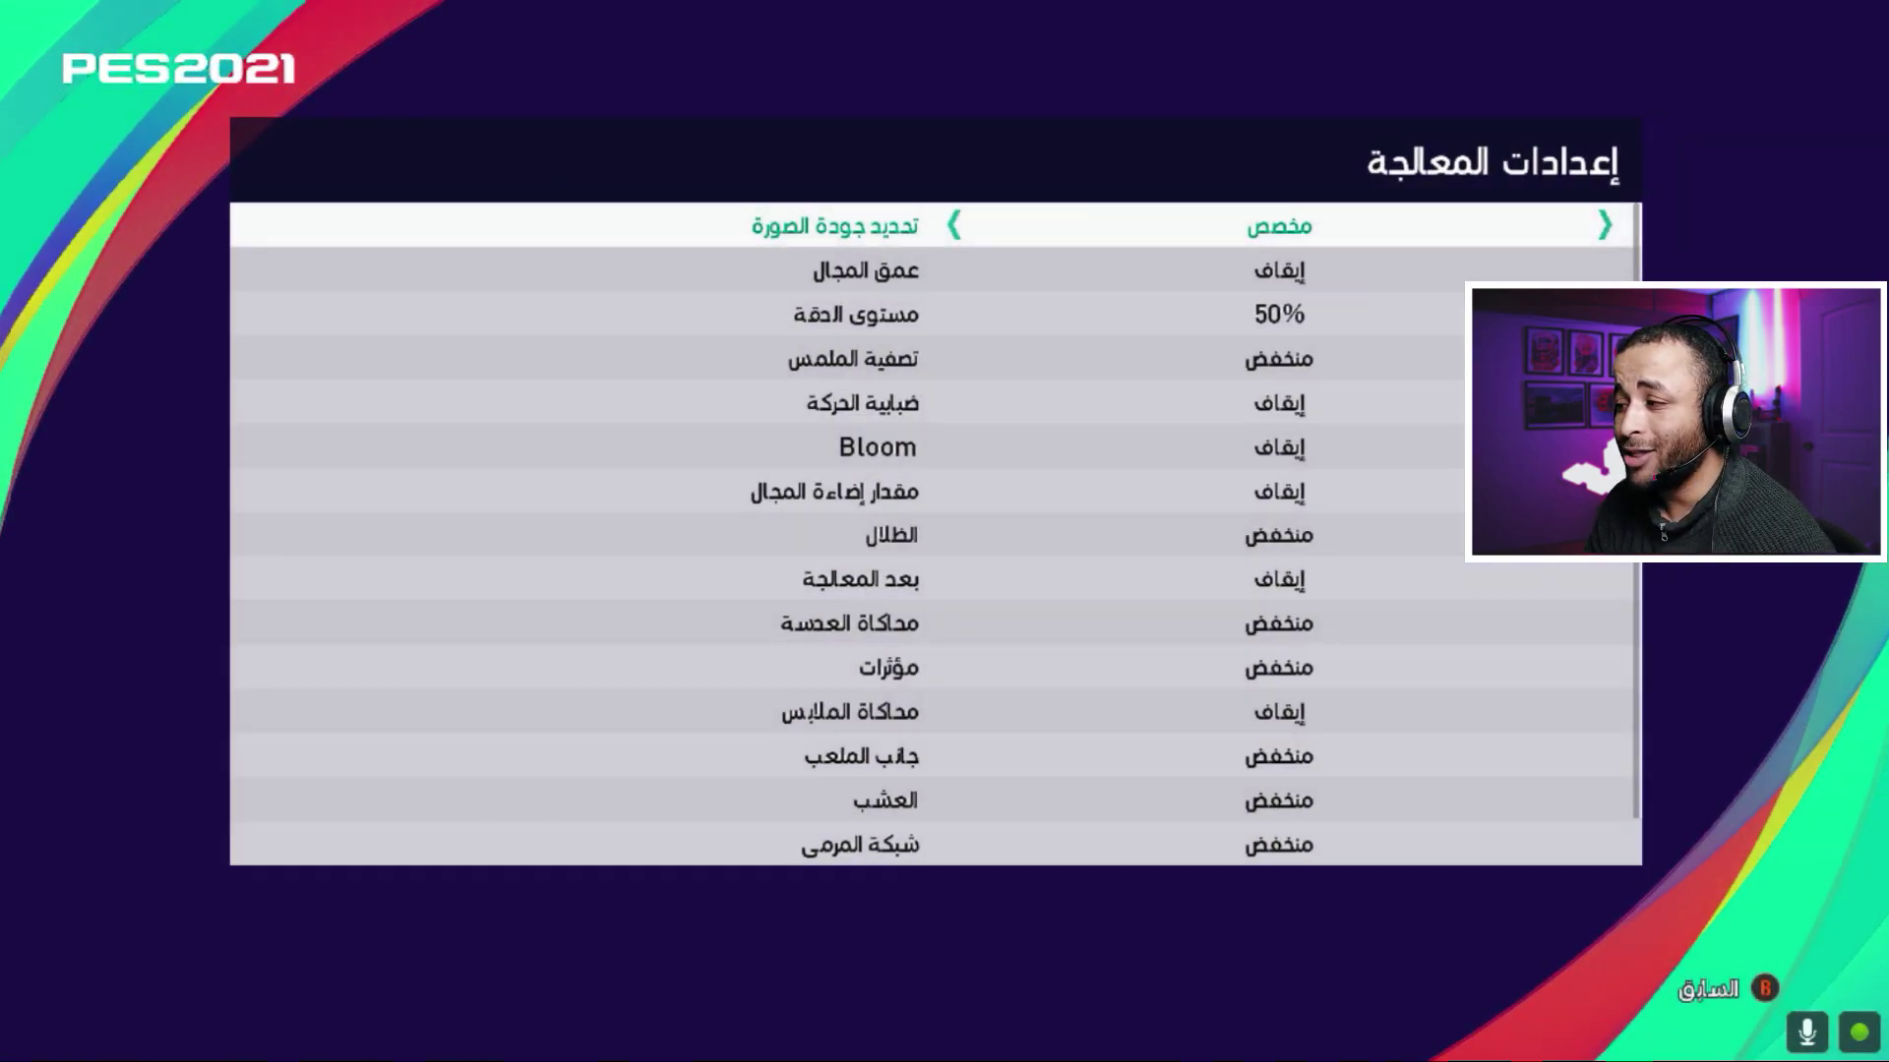
Step: Set the image quality preset (تحديد جودة الصورة) to low (منخفض)
{"action": "key", "text": "Left"}
{"action": "key", "text": "Left"}
{"action": "key", "text": "Left"}
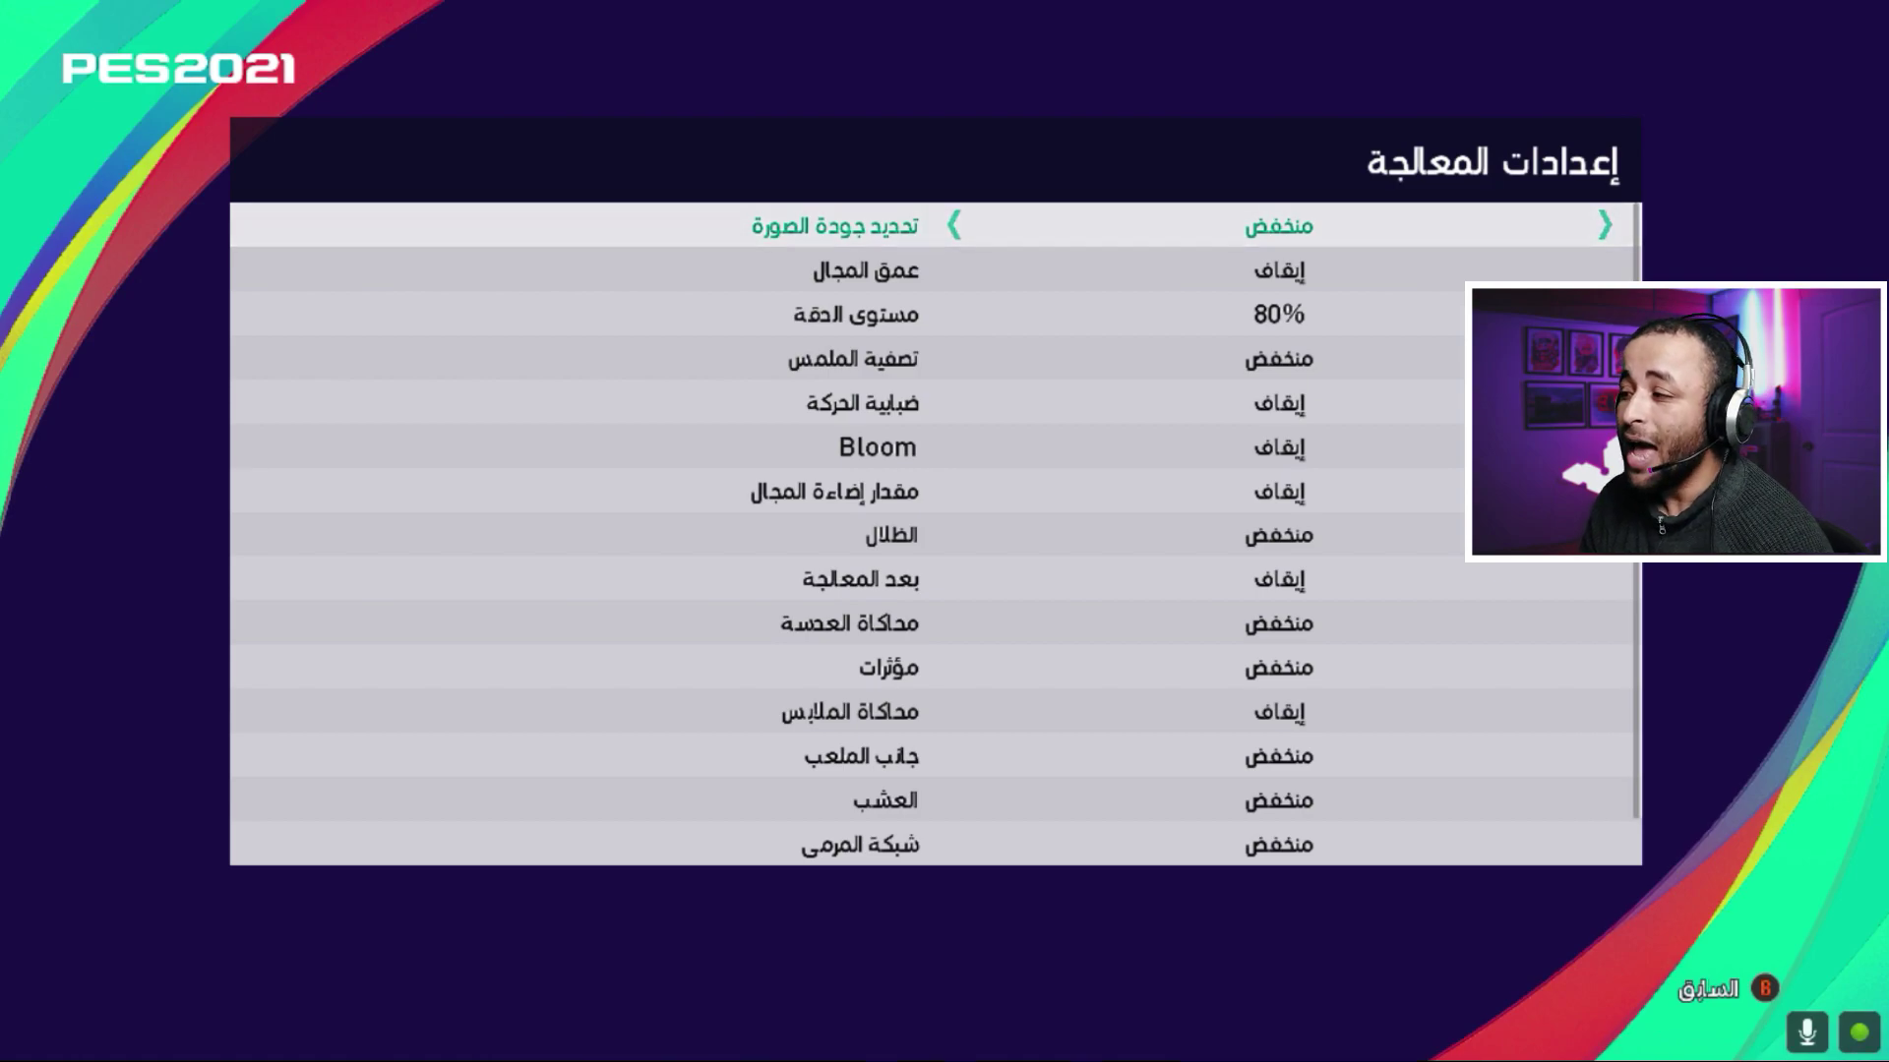
{"action": "key", "text": "Right"}
{"action": "key", "text": "Left"}
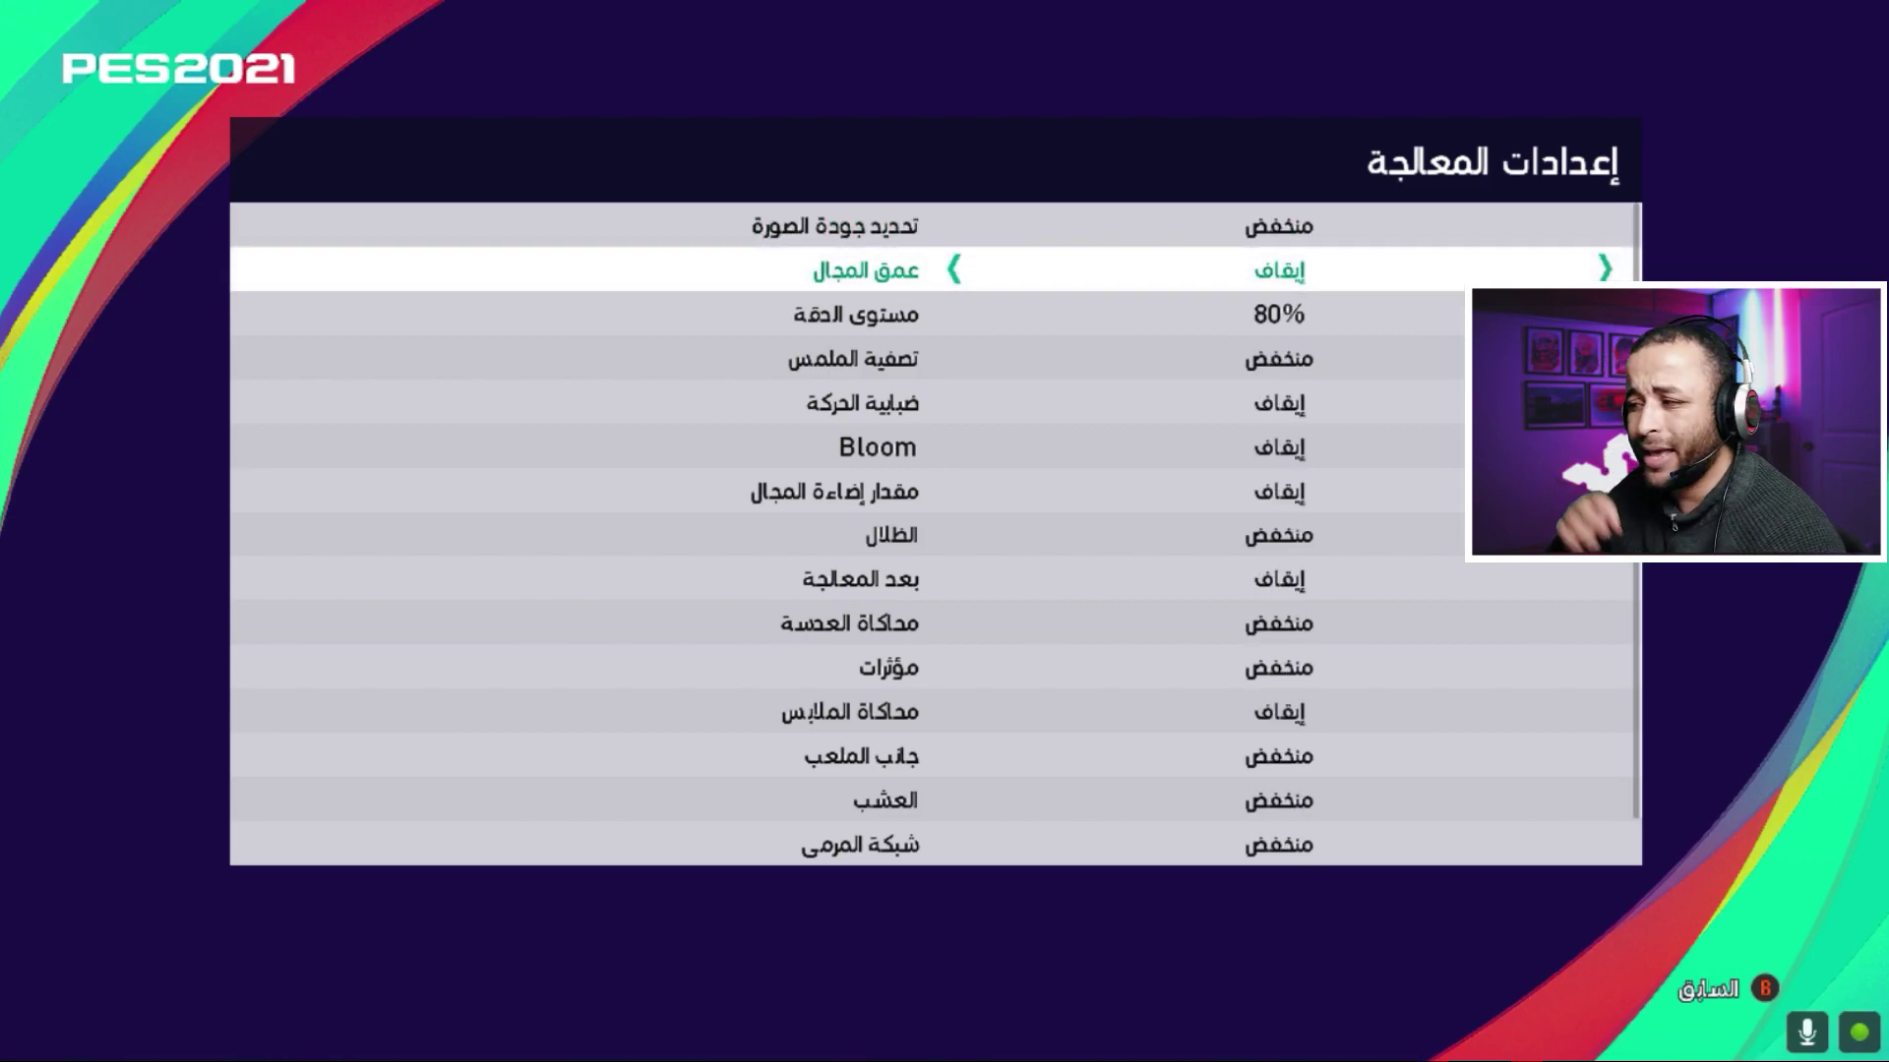
Step: Set the image quality preset (تحديد جودة الصورة) to medium (متوسط) and return to the match menu
{"action": "key", "text": "Up"}
{"action": "key", "text": "Down"}
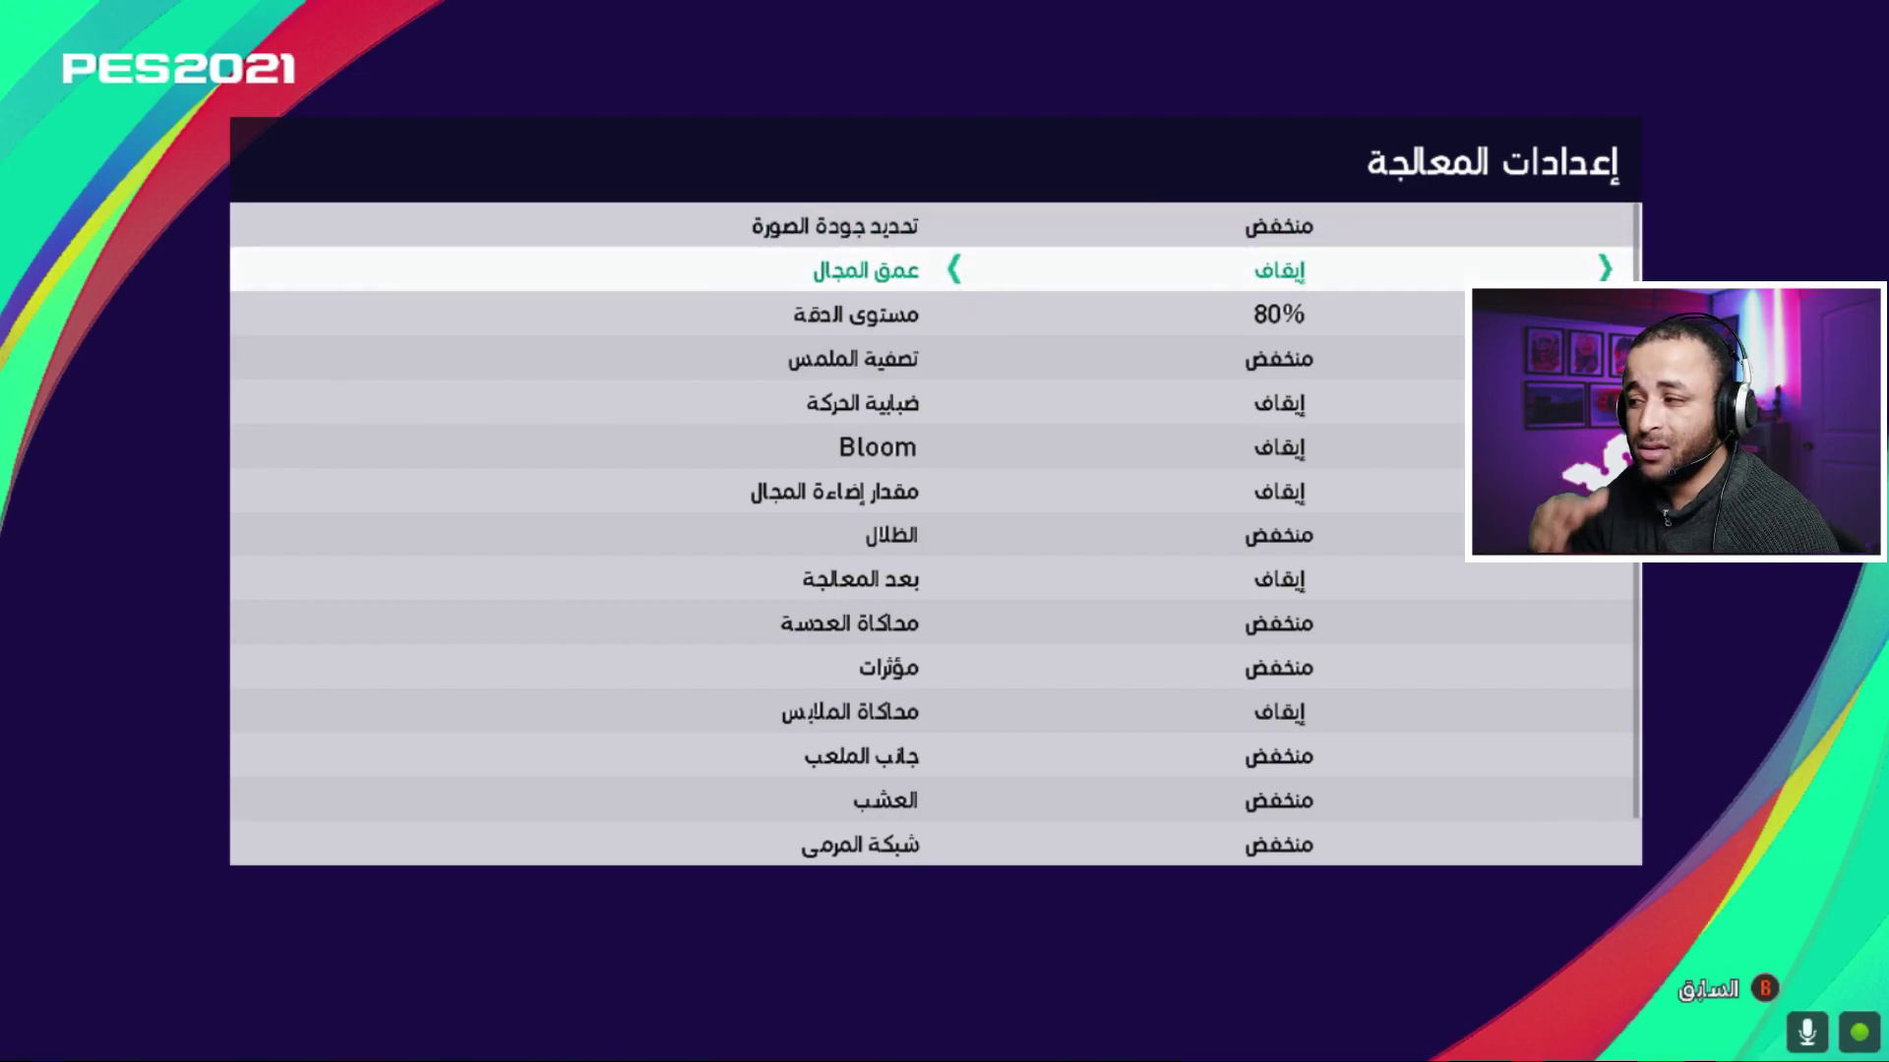
{"action": "key", "text": "Up"}
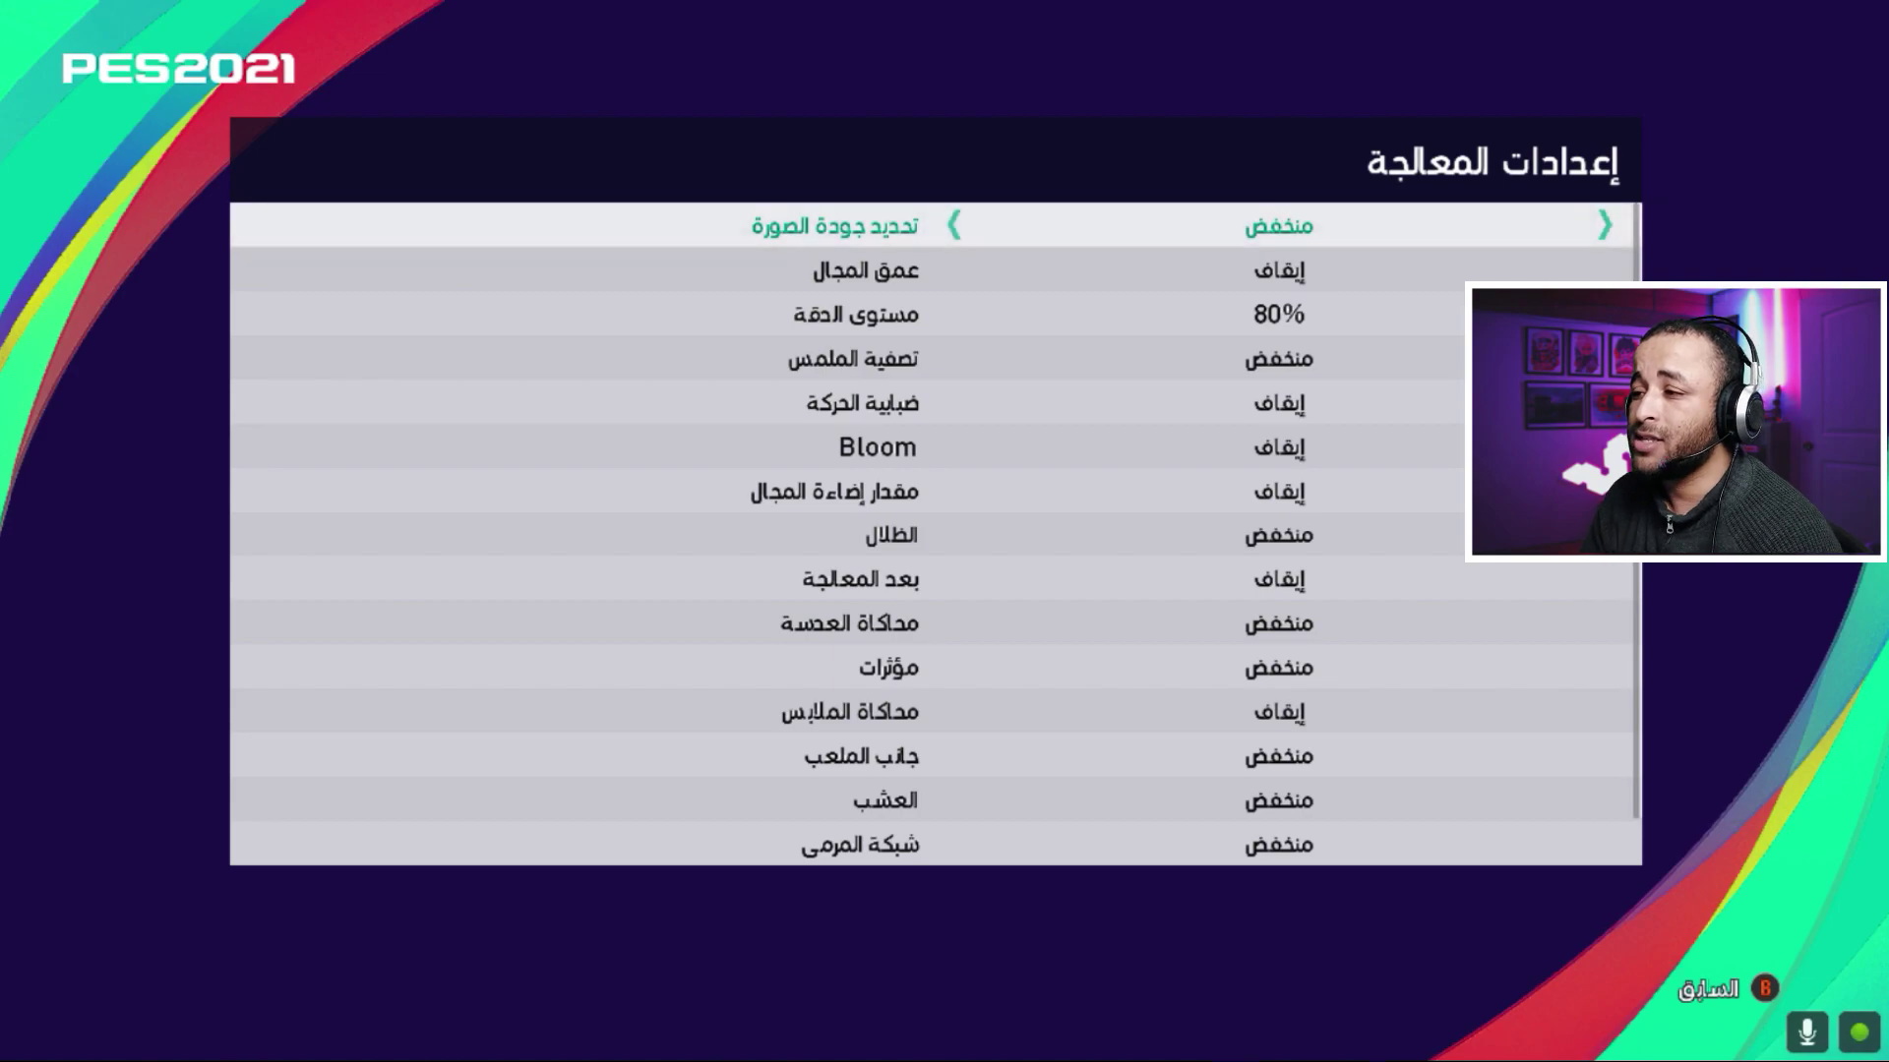
{"action": "key", "text": "Right"}
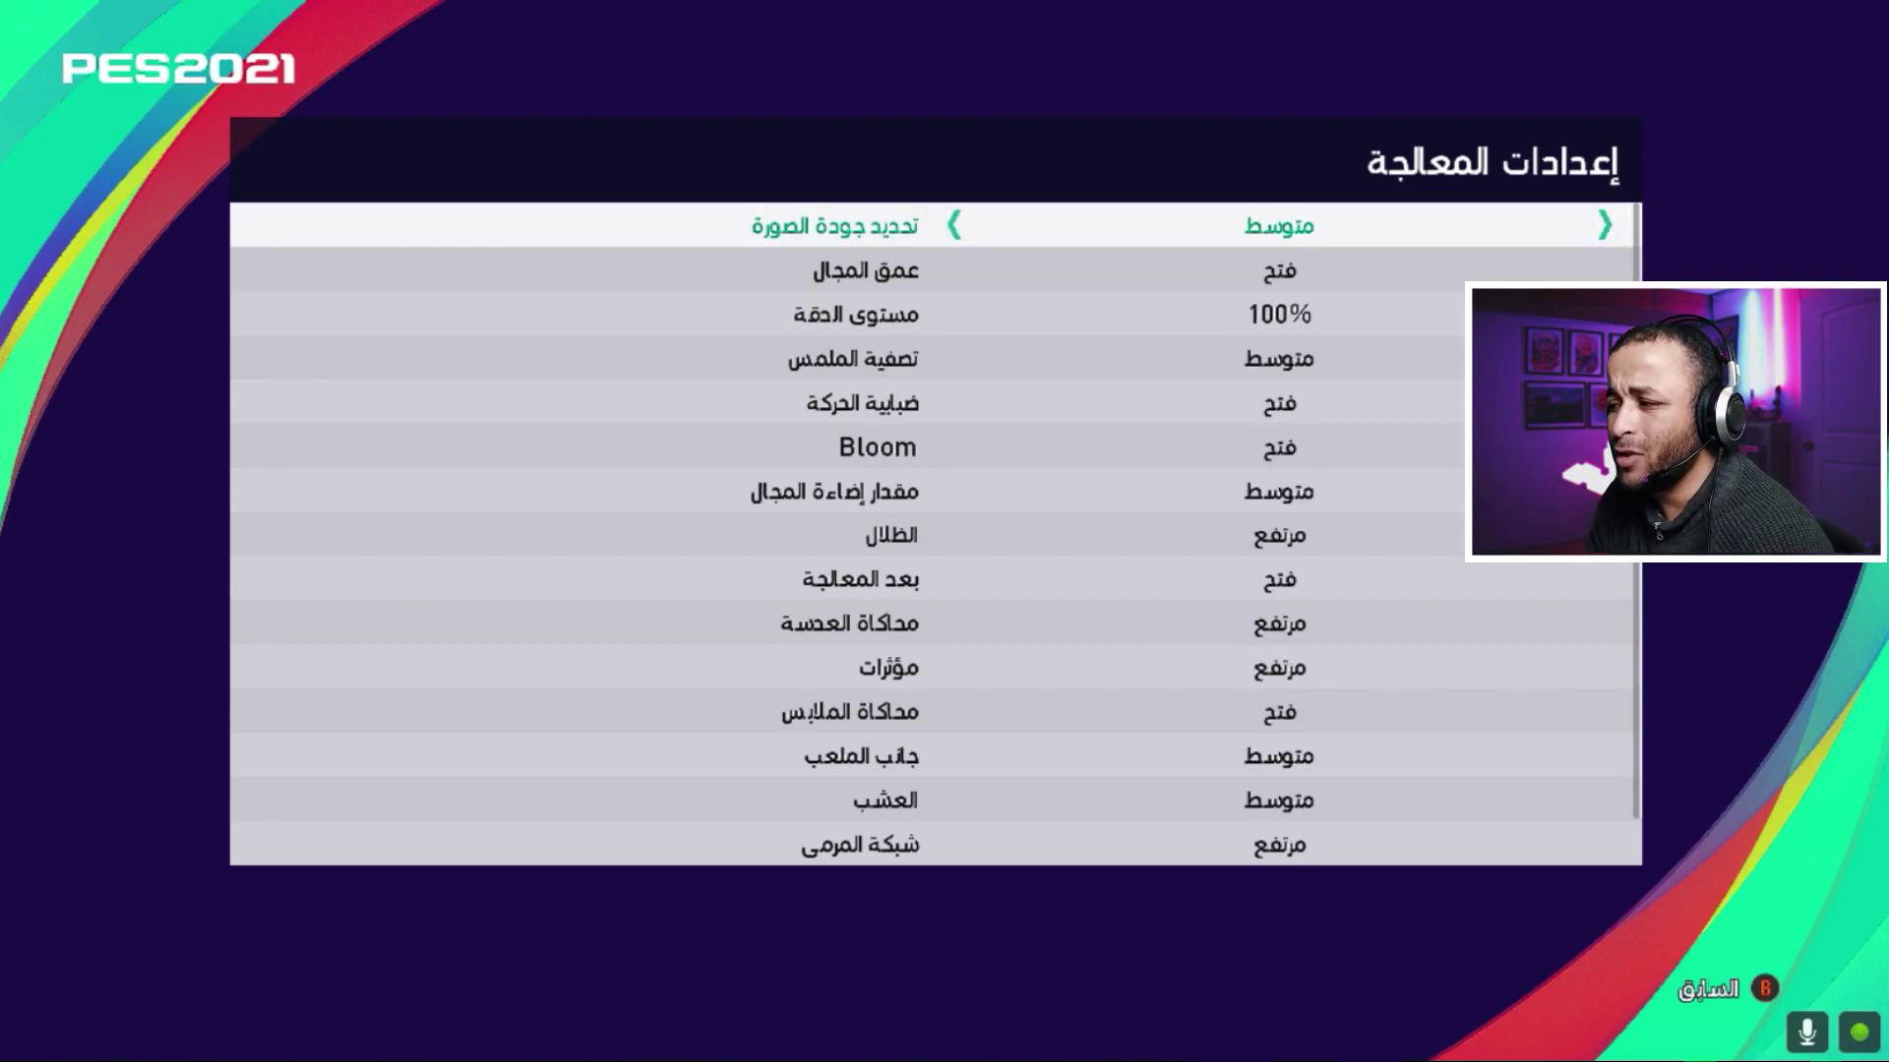
{"action": "key", "text": "Escape"}
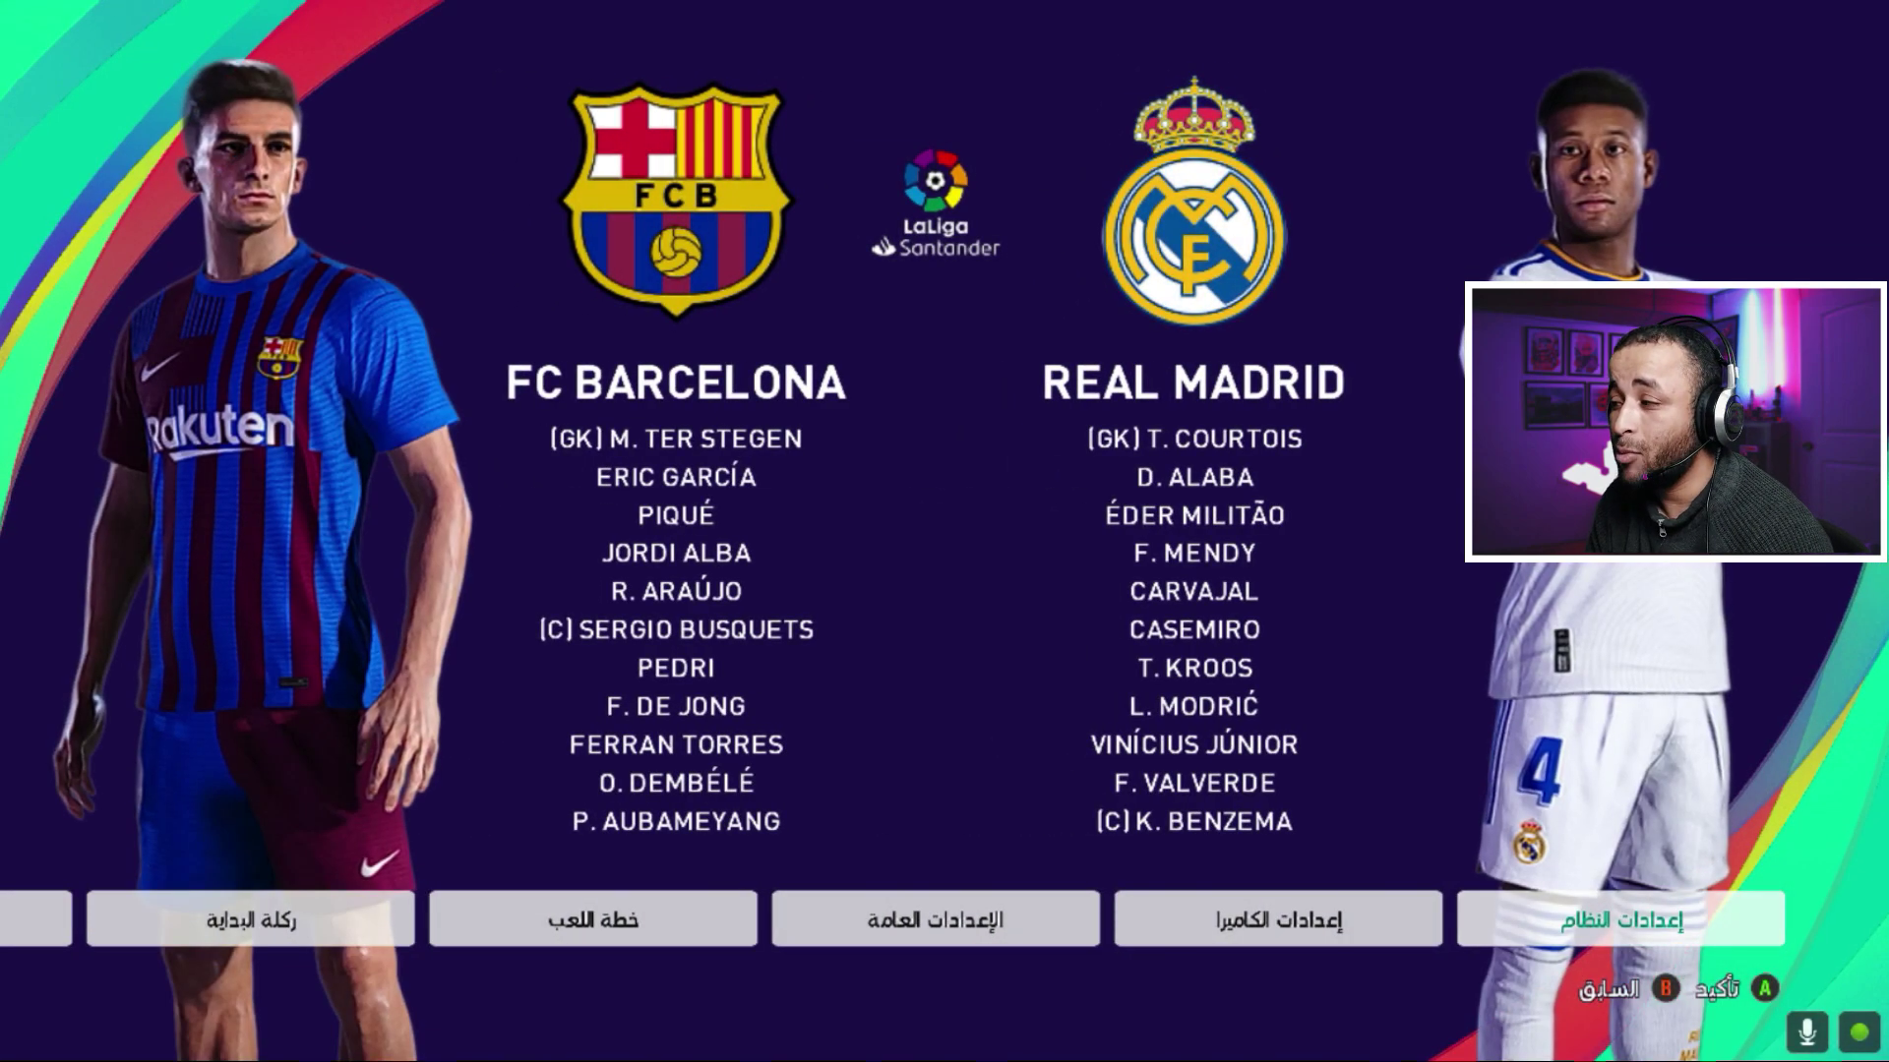
Step: Start the FC Barcelona versus Real Madrid match with the kick-off option (ركلة البداية)
{"action": "key", "text": "Left"}
{"action": "key", "text": "Left"}
{"action": "key", "text": "Left"}
{"action": "key", "text": "Left"}
{"action": "key", "text": "Right"}
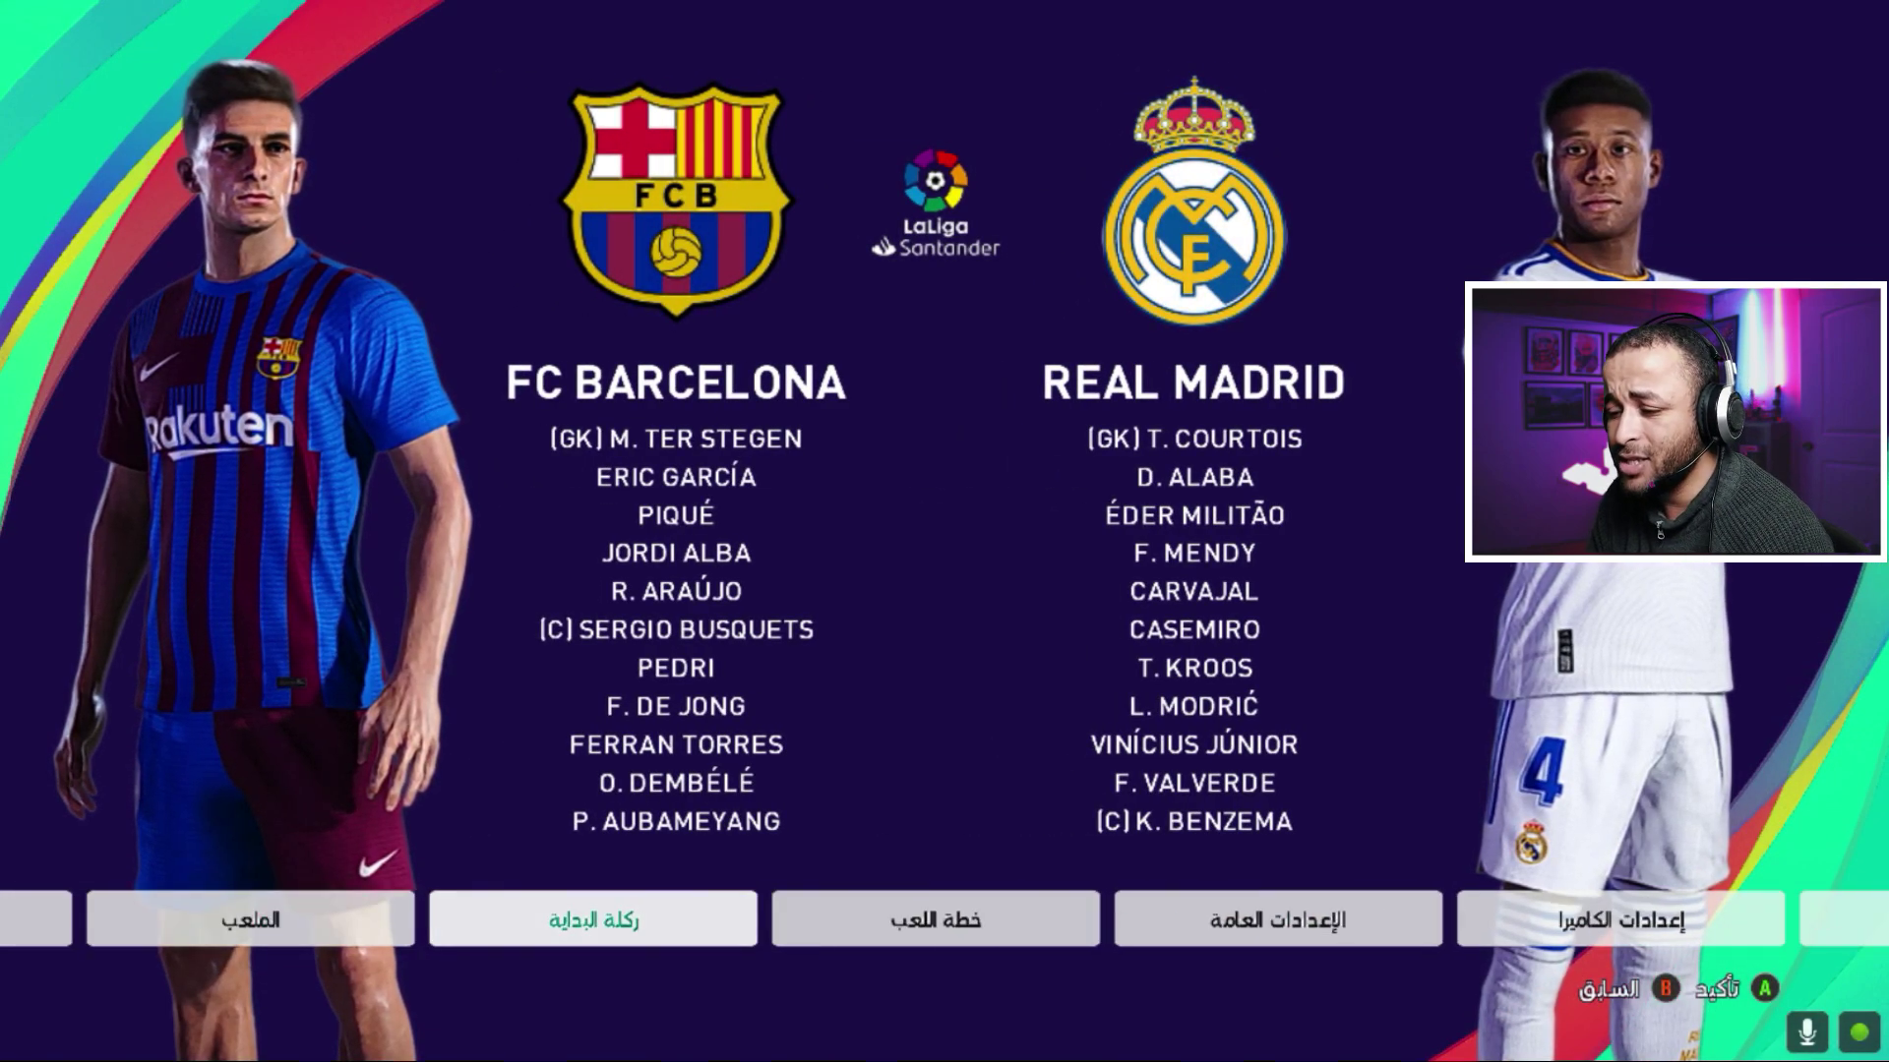
{"action": "key", "text": "Return"}
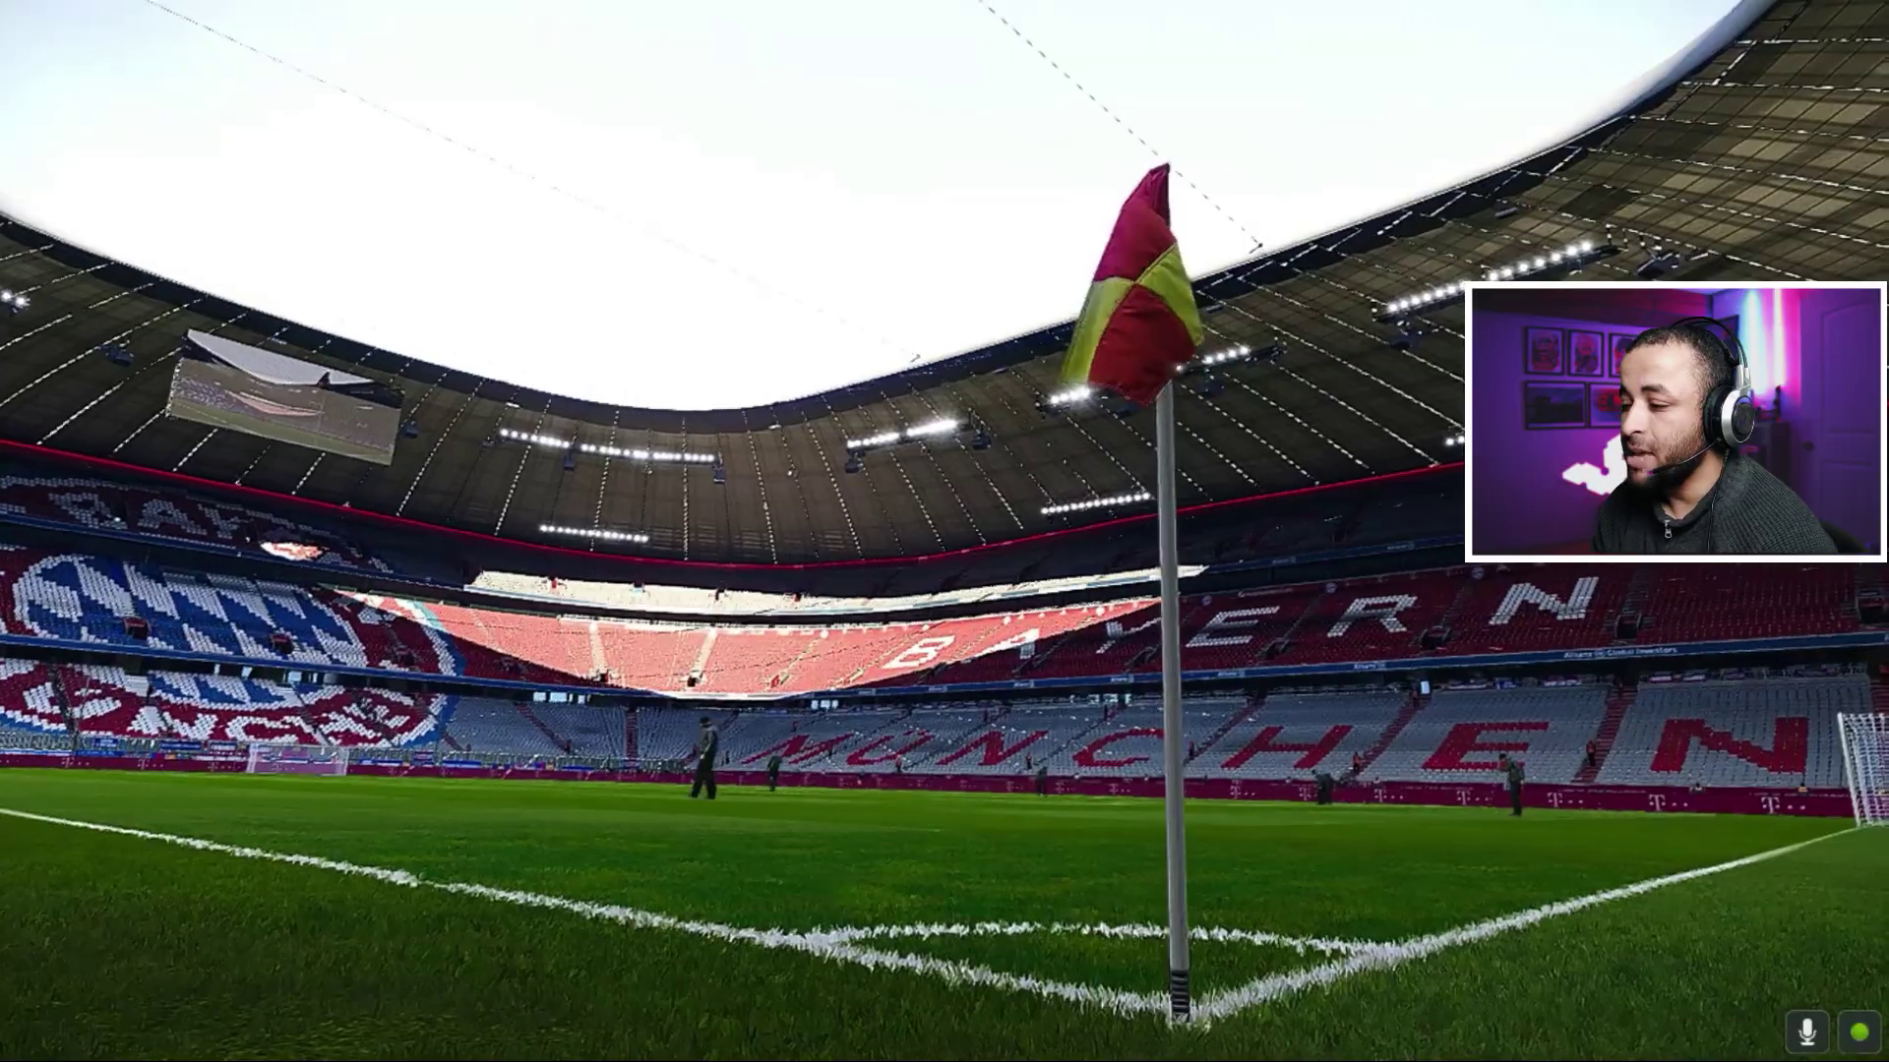